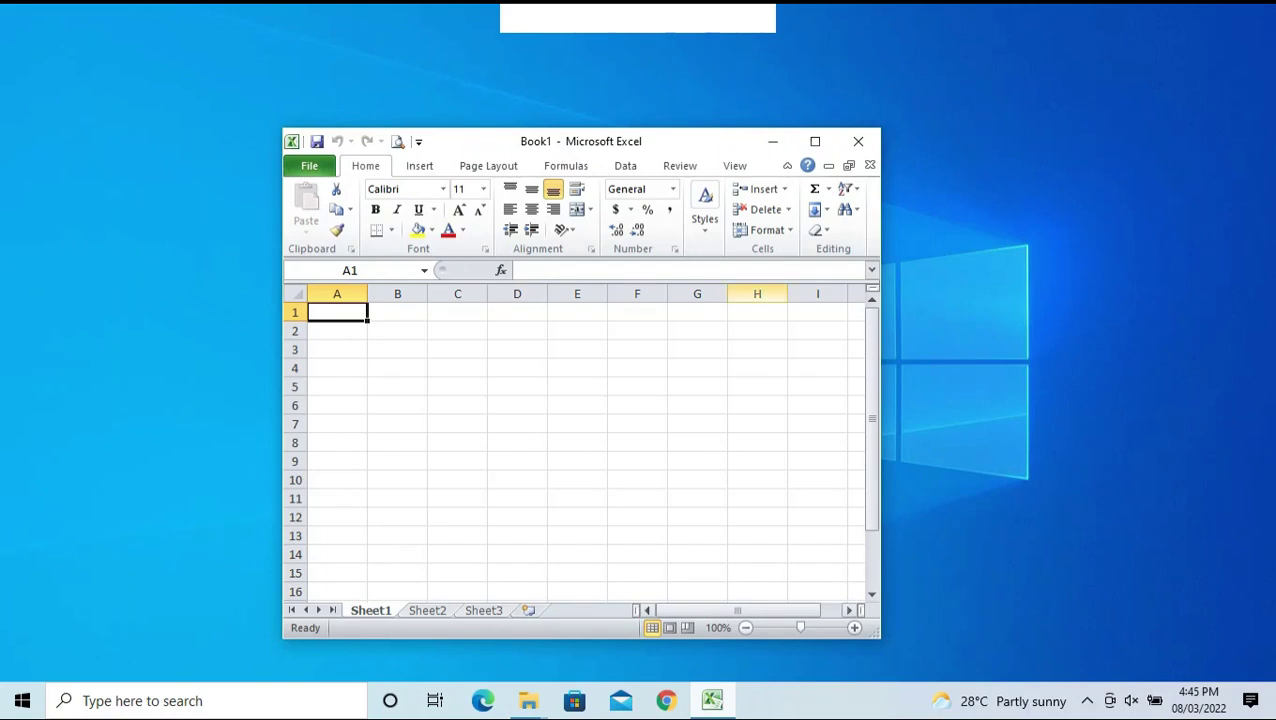
Maximize the workbook window and move the active cell around the blank sheet to D3
click(815, 142)
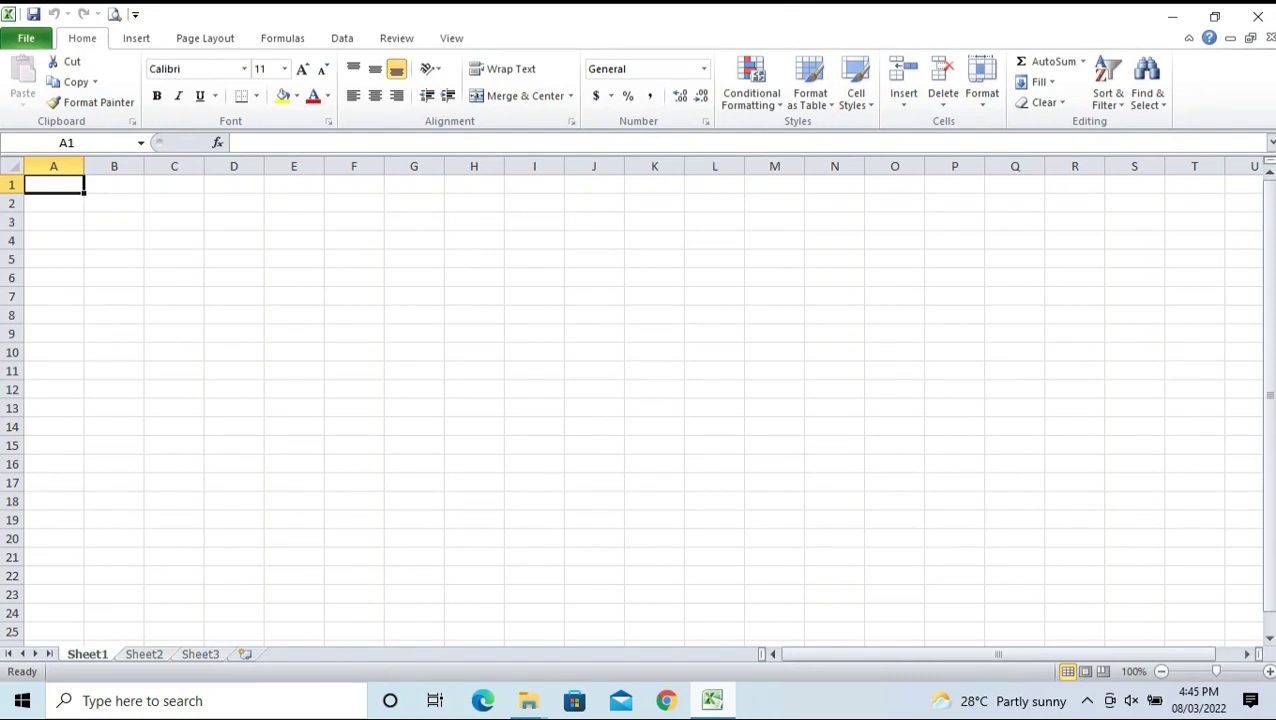
click(414, 389)
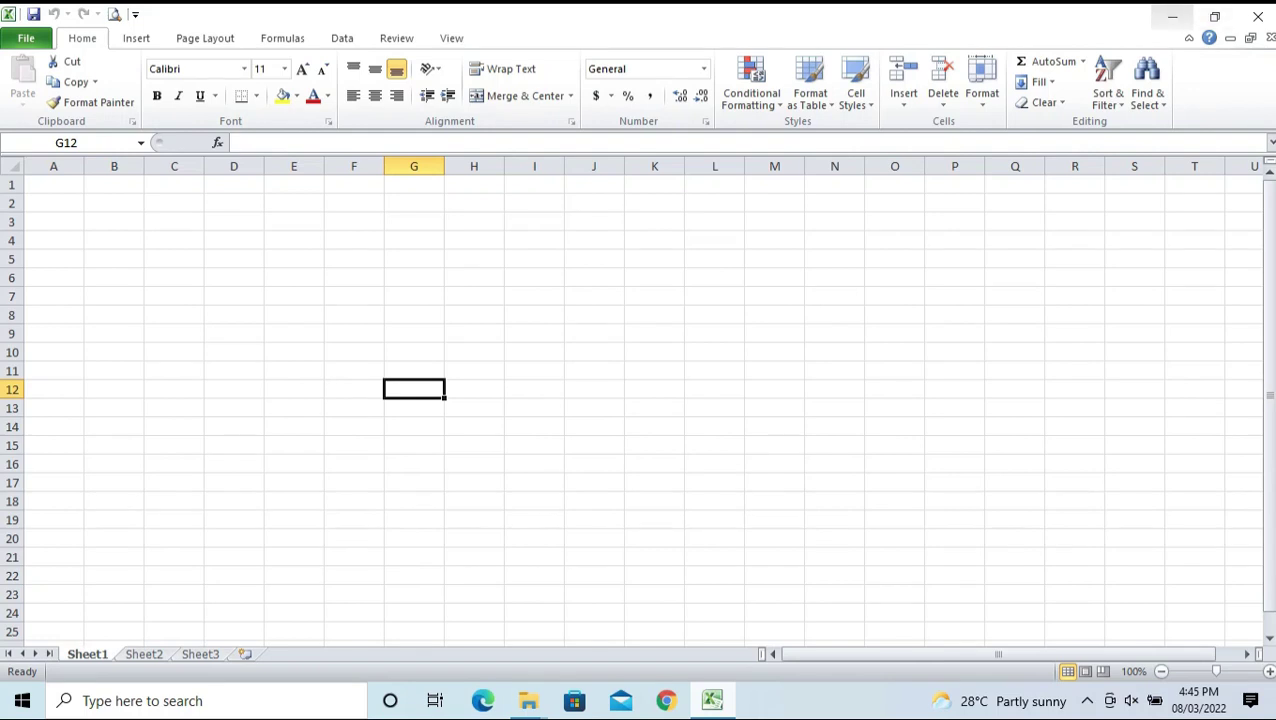
click(474, 278)
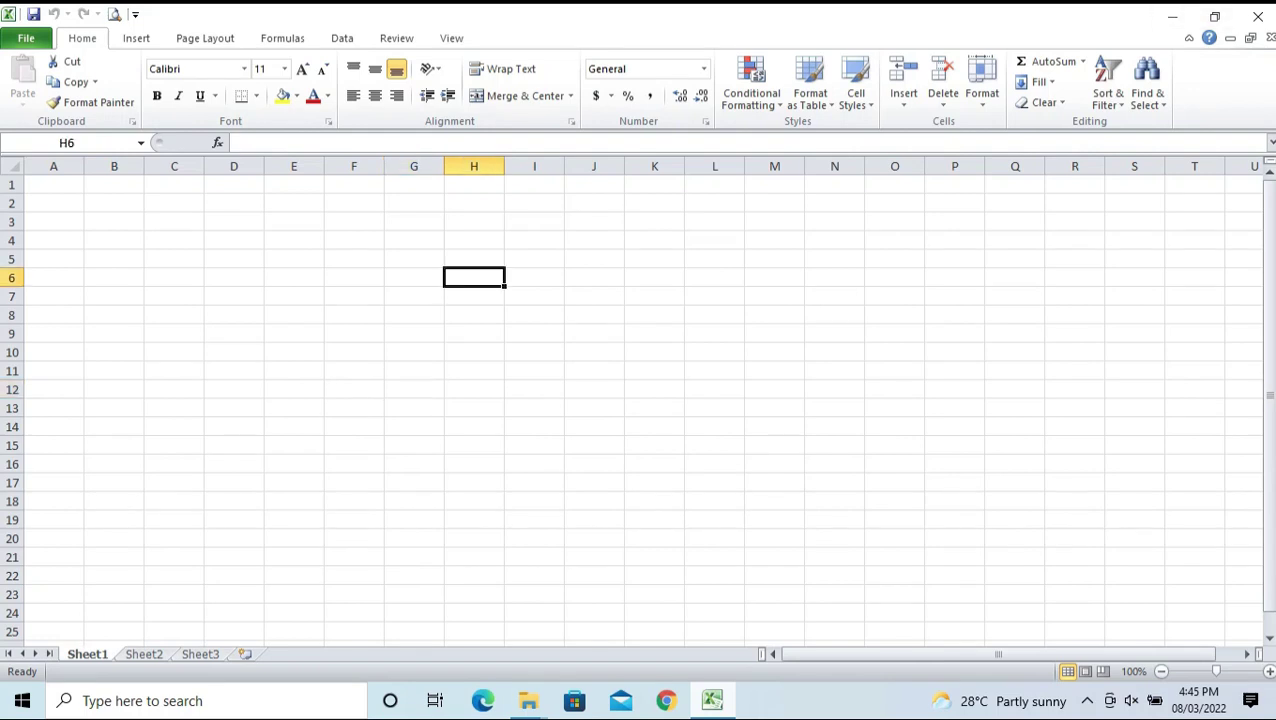
key(Left)
key(Left)
key(Left)
key(Left)
key(Up)
key(Up)
key(Up)
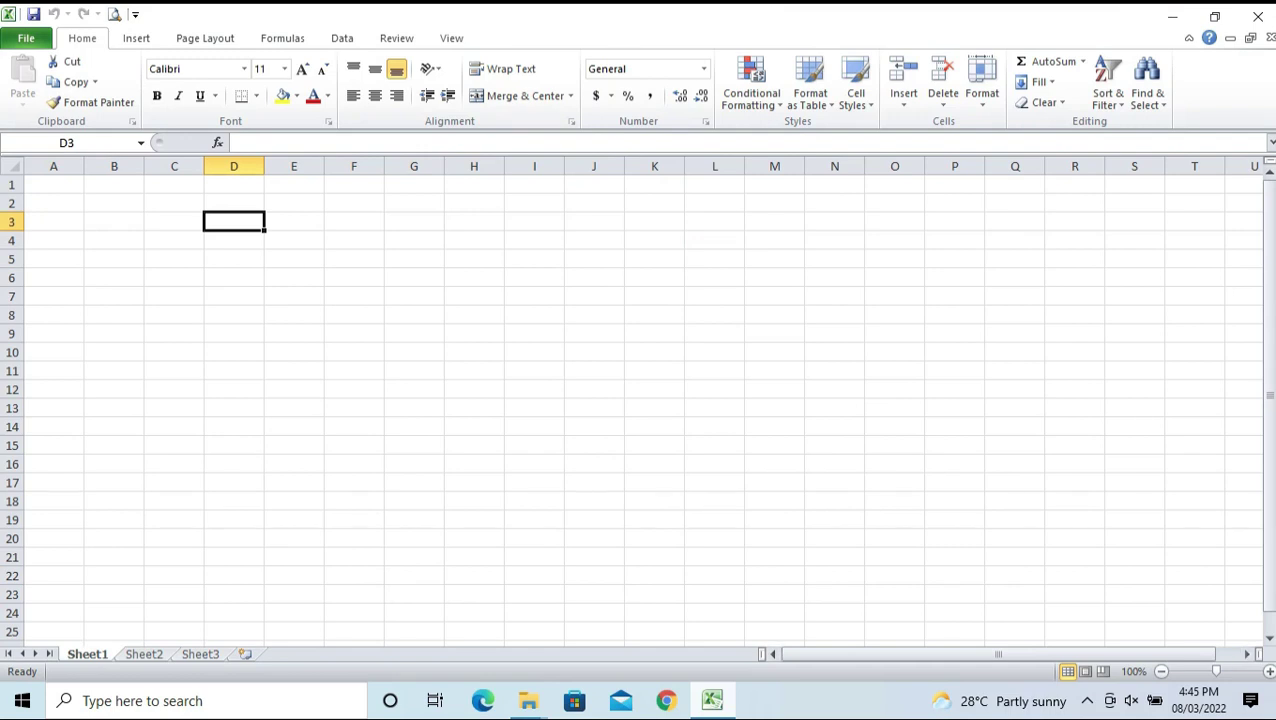
Enter the sample text hjkldsf, asdf, sdf and sdf in cells B3 to B6
click(114, 259)
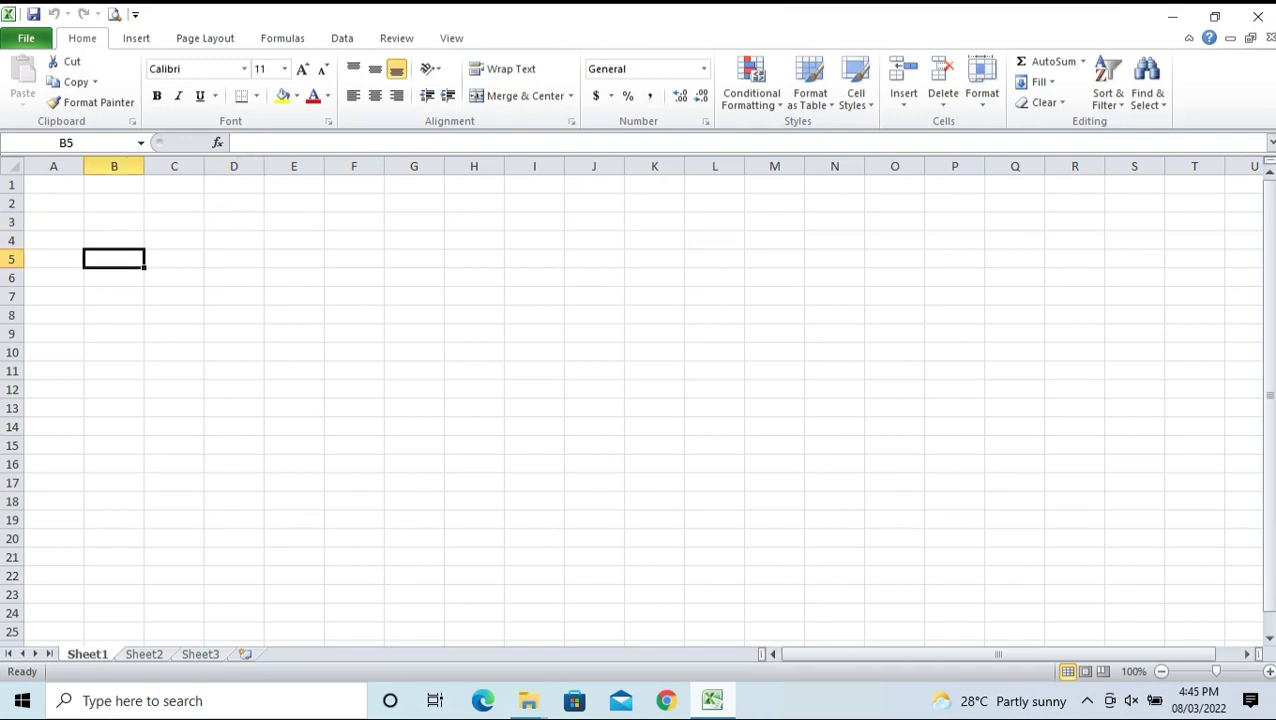
key(Up)
key(Up)
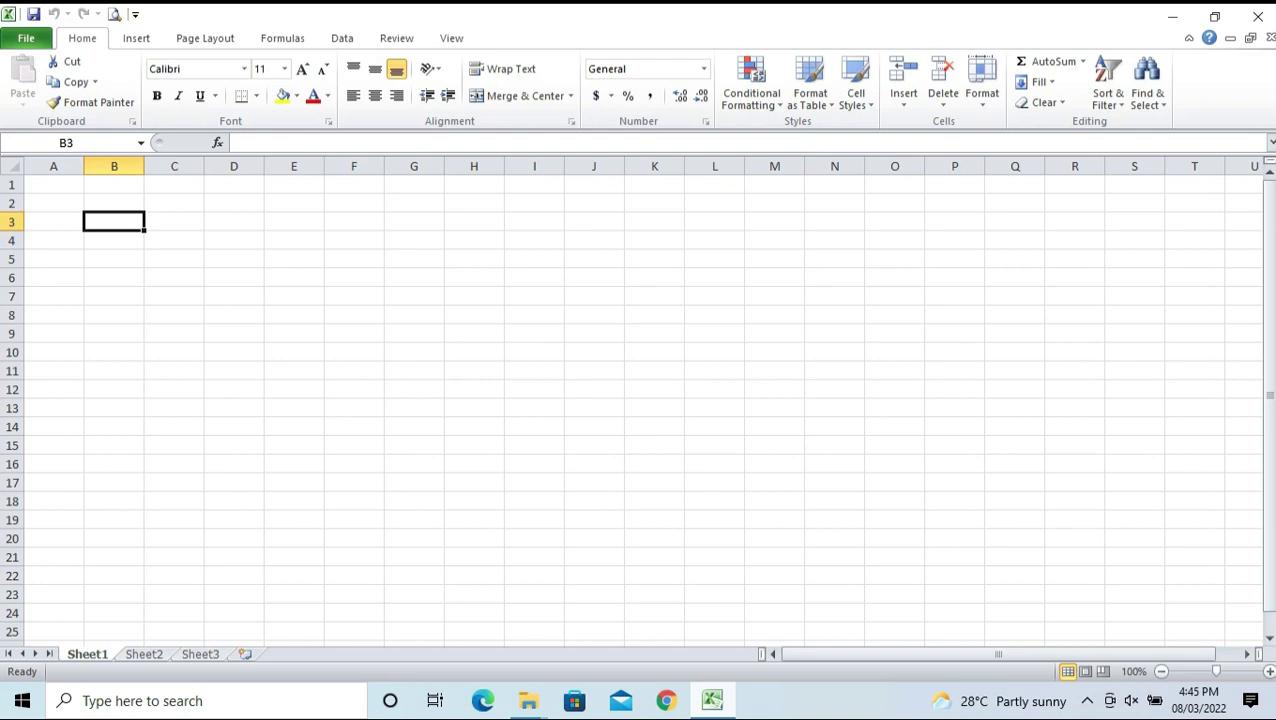
text(hjkldsf)
key(Return)
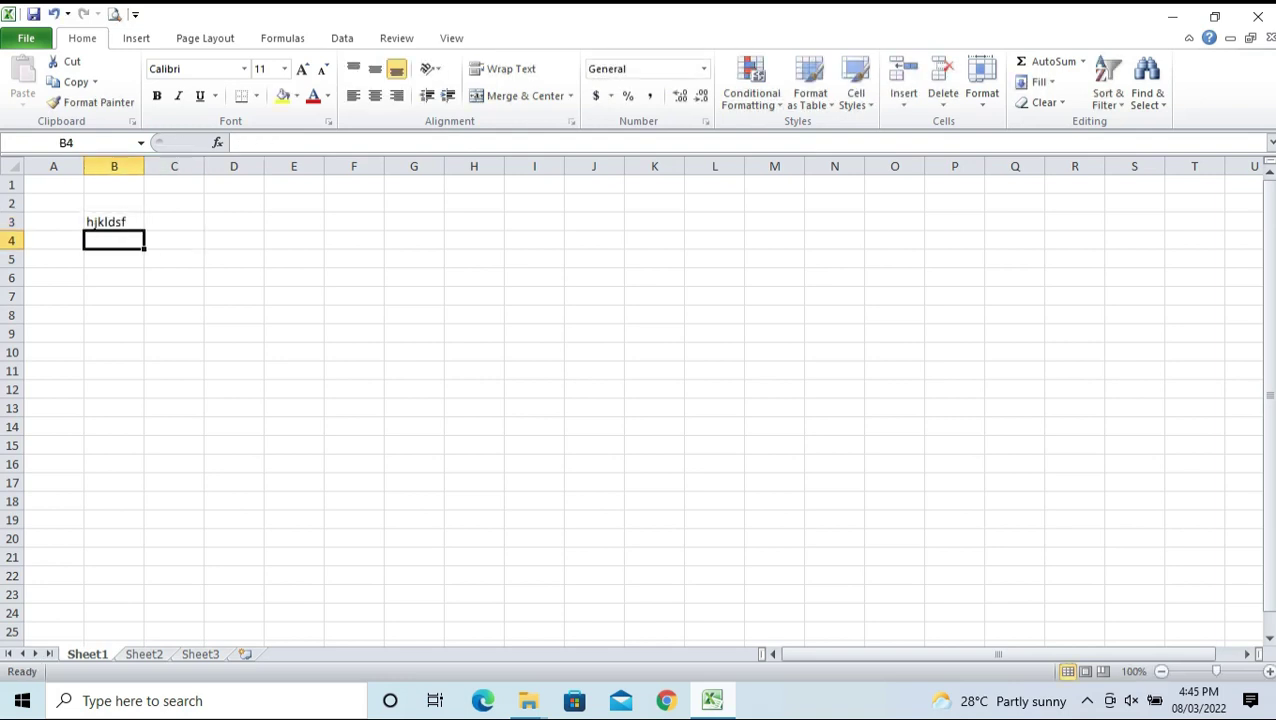
text(asdf)
key(Return)
text(sdf)
key(Return)
text(sdf)
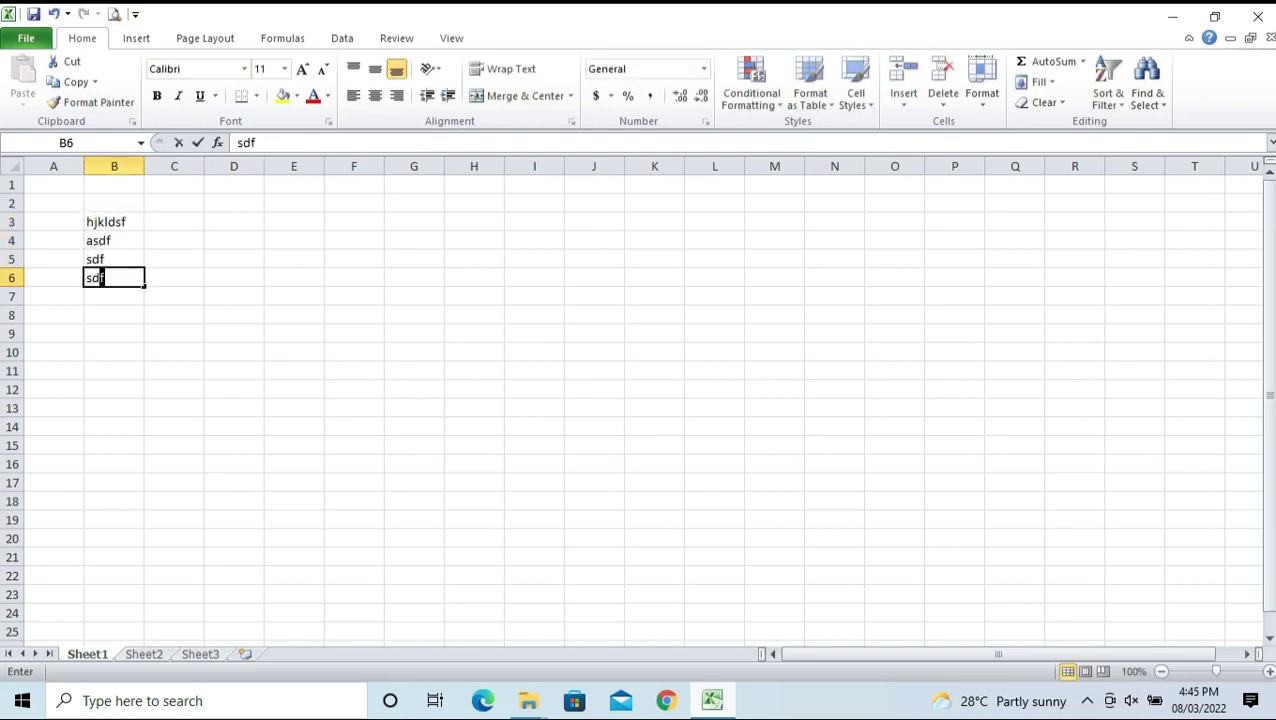
Enter 1, 2, 3 and 4 in cells C3 to C6 and total them in C7 with AutoSum
key(Up)
key(Up)
key(Right)
key(Up)
text(1)
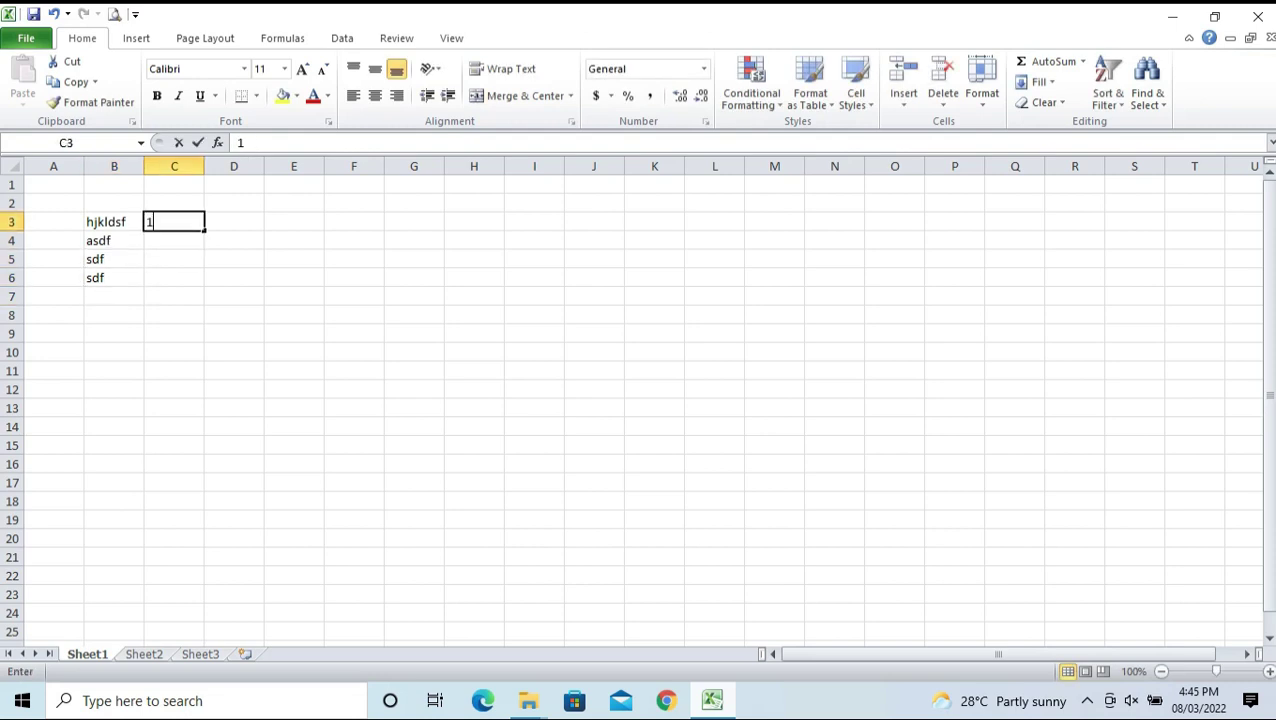
key(Return)
text(2)
key(Return)
text(3)
key(Return)
text(4)
key(Return)
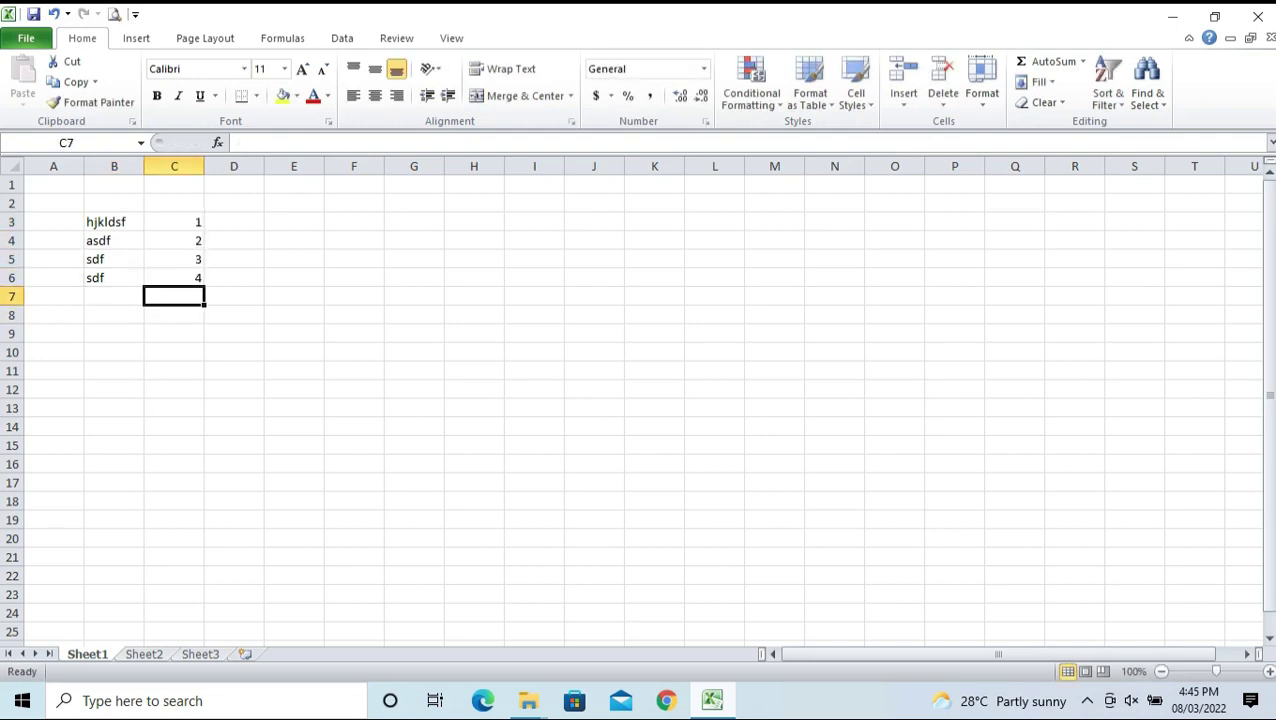
drag(174, 222, 174, 296)
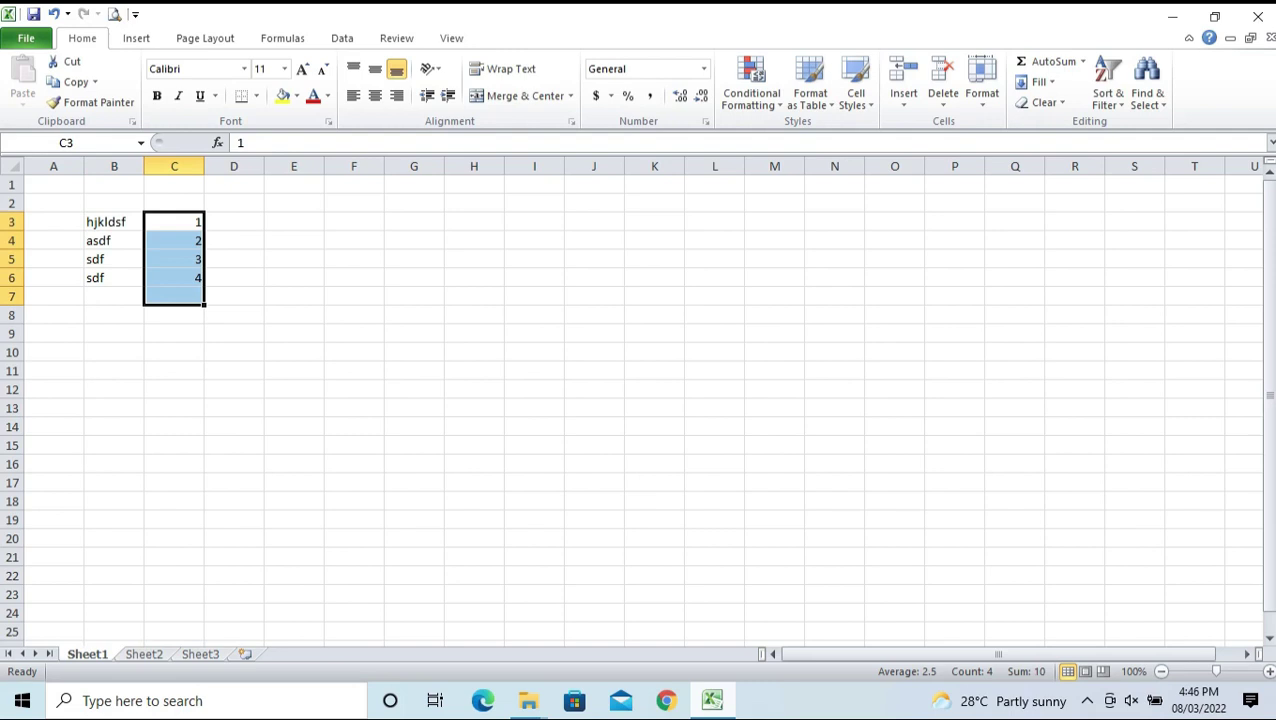
click(1046, 61)
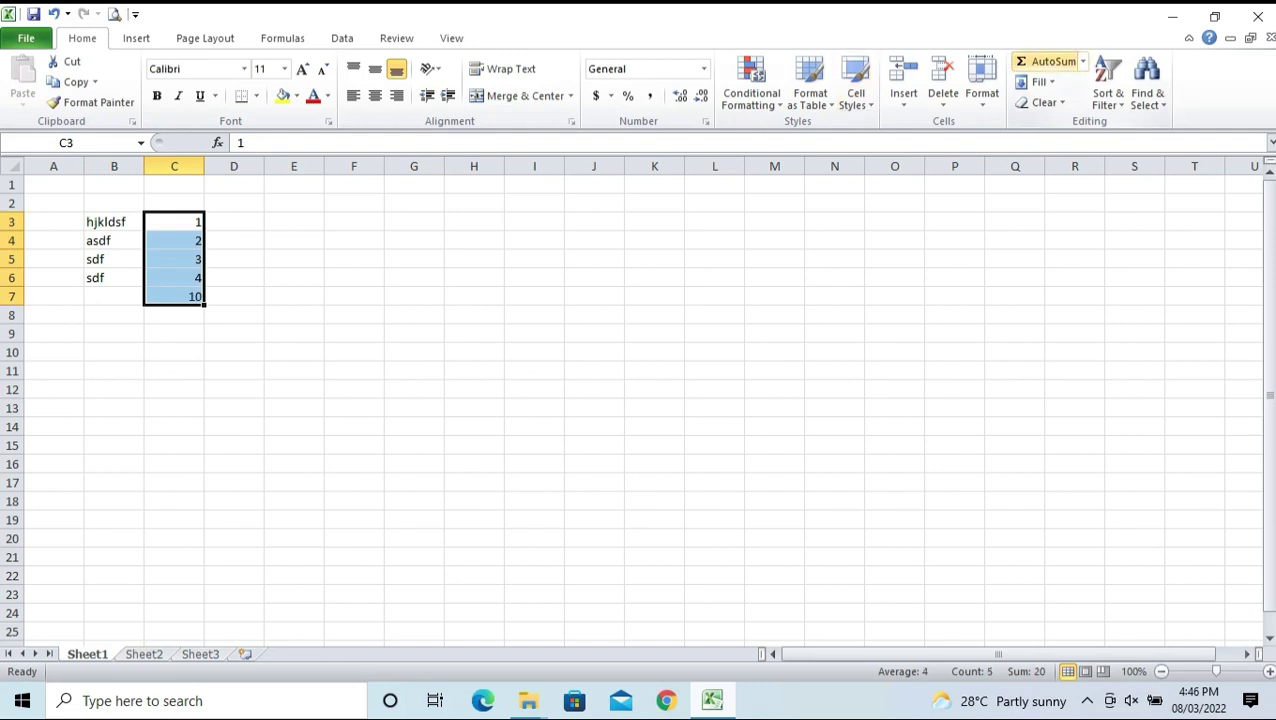
Delete all the contents of B3:C7 and return to cell A1
click(114, 222)
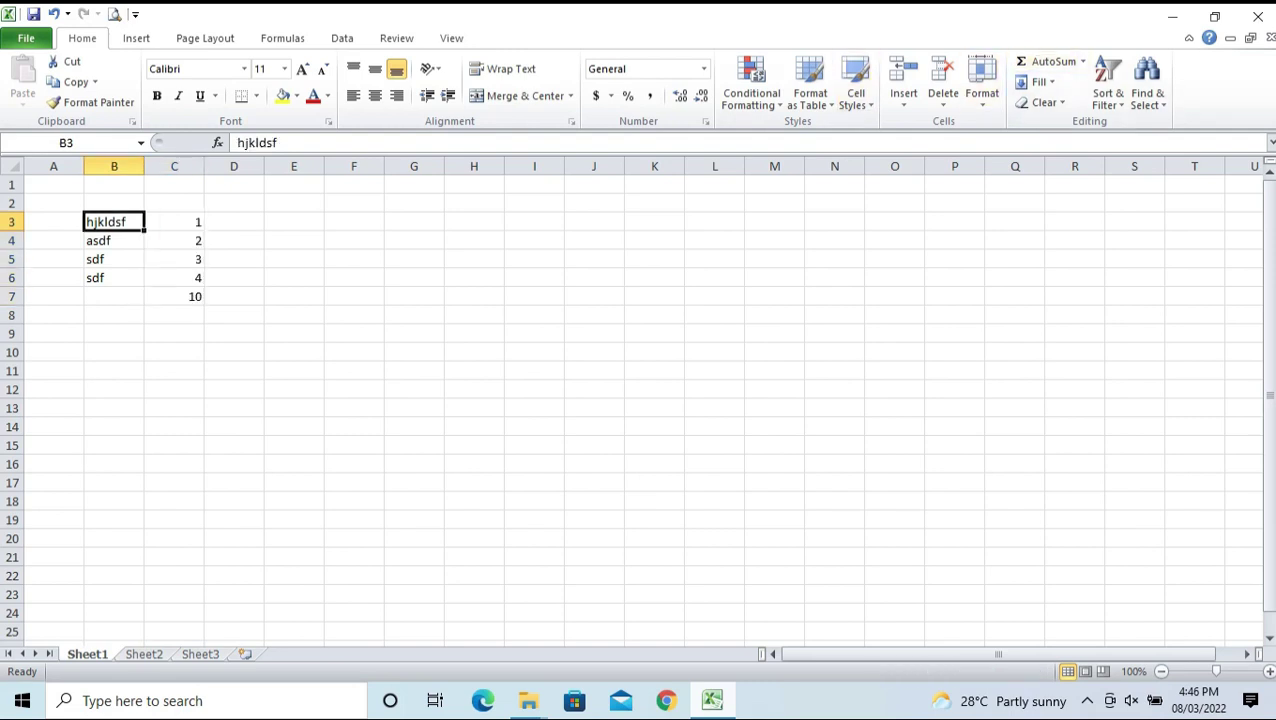
click(114, 241)
drag(114, 222, 174, 297)
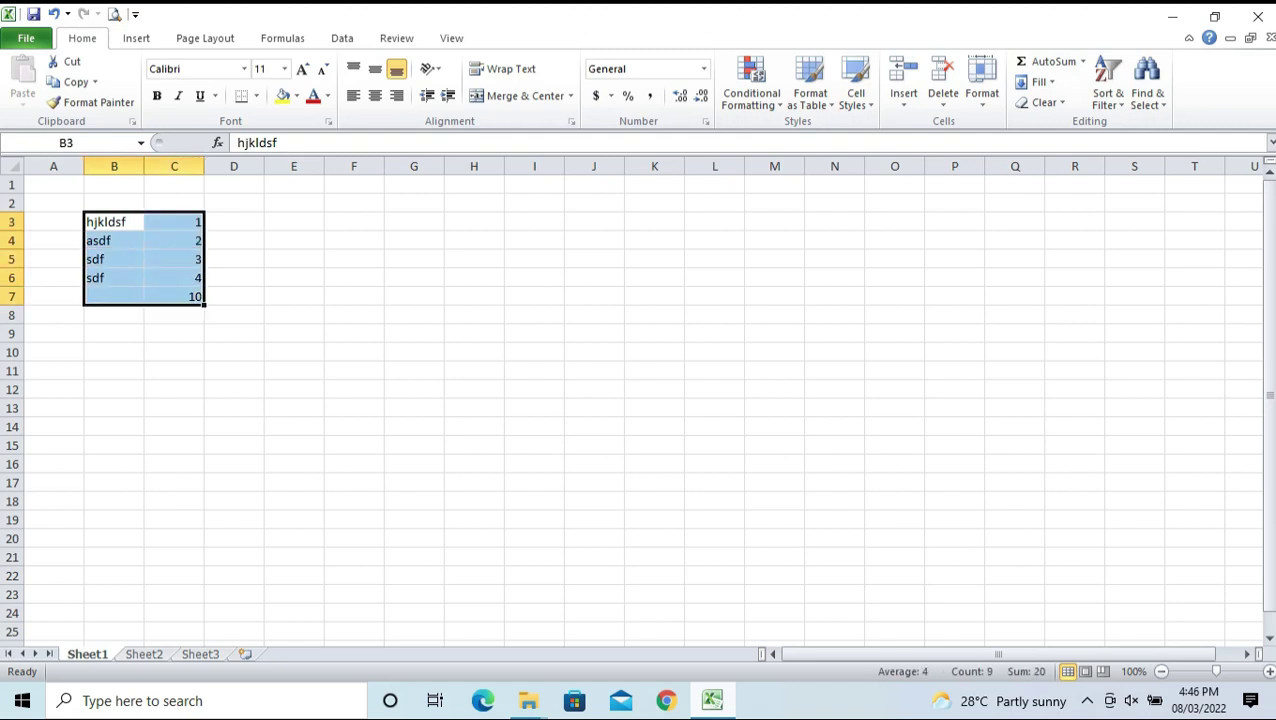
key(Delete)
key(Up)
key(Left)
key(Up)
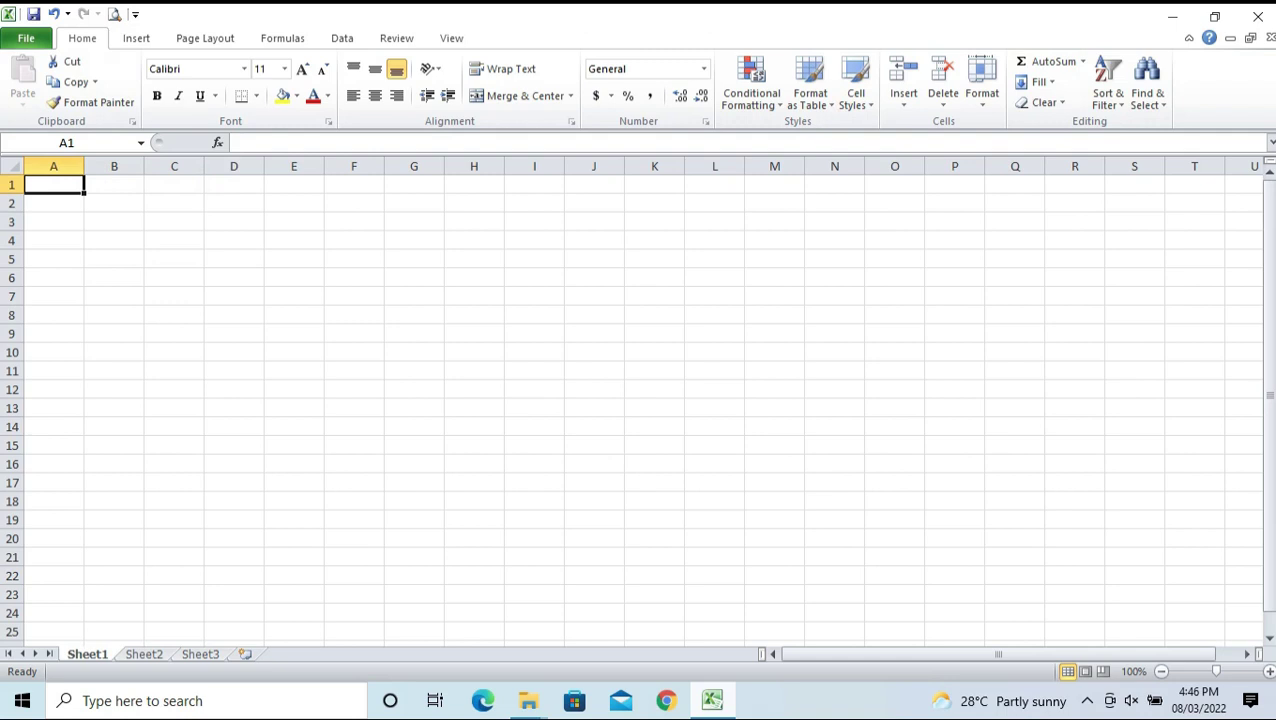
Enter the number 454 in cell B3
click(54, 203)
key(Right)
key(Down)
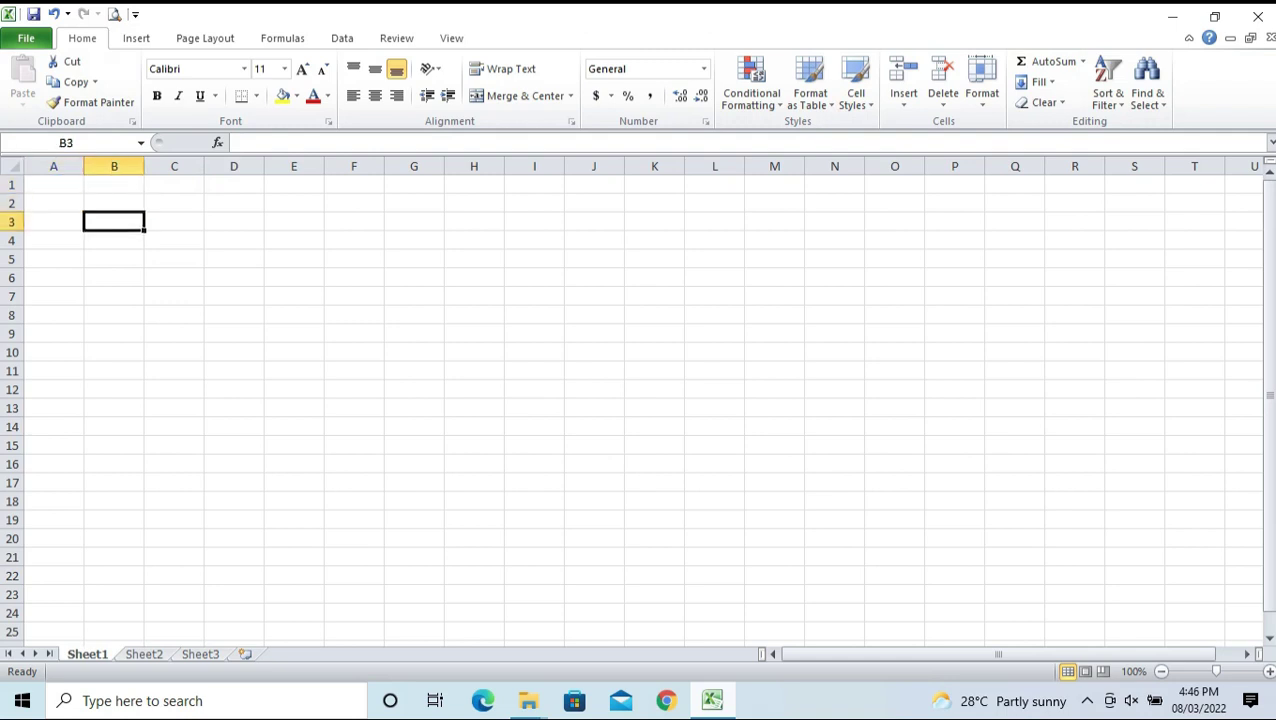
text(454)
key(ctrl+Return)
Copy cell B3 and paste it into cell E3
key(ctrl+c)
key(Down)
key(Down)
key(Right)
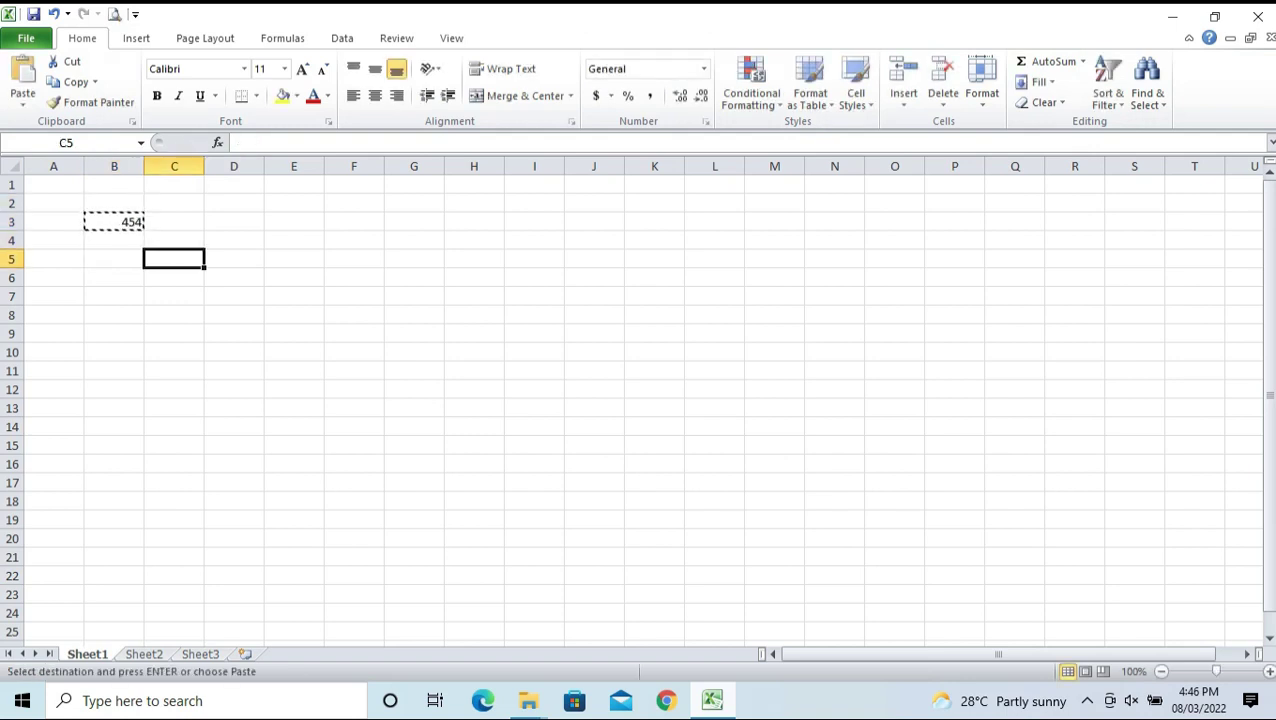
key(Right)
key(Up)
key(Right)
key(Up)
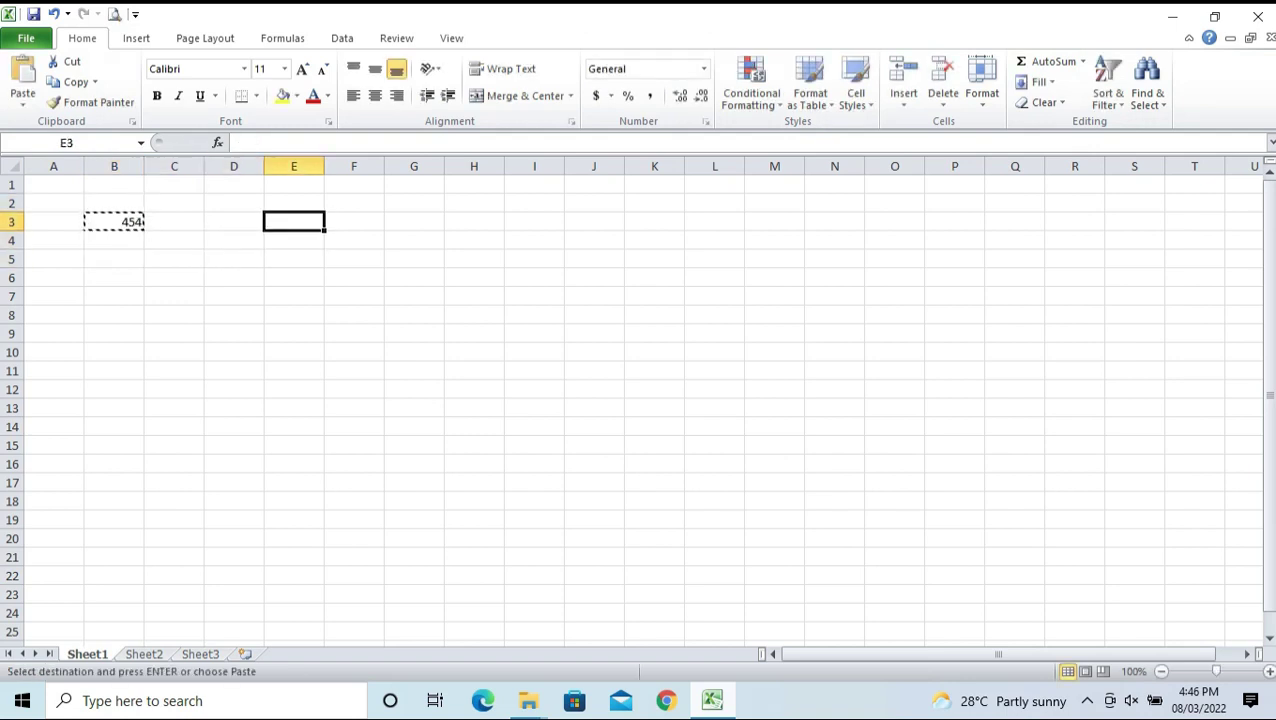
key(ctrl+v)
Cut the value in cell B3 and paste it into cell H4
key(Left)
key(Left)
key(Left)
key(Left)
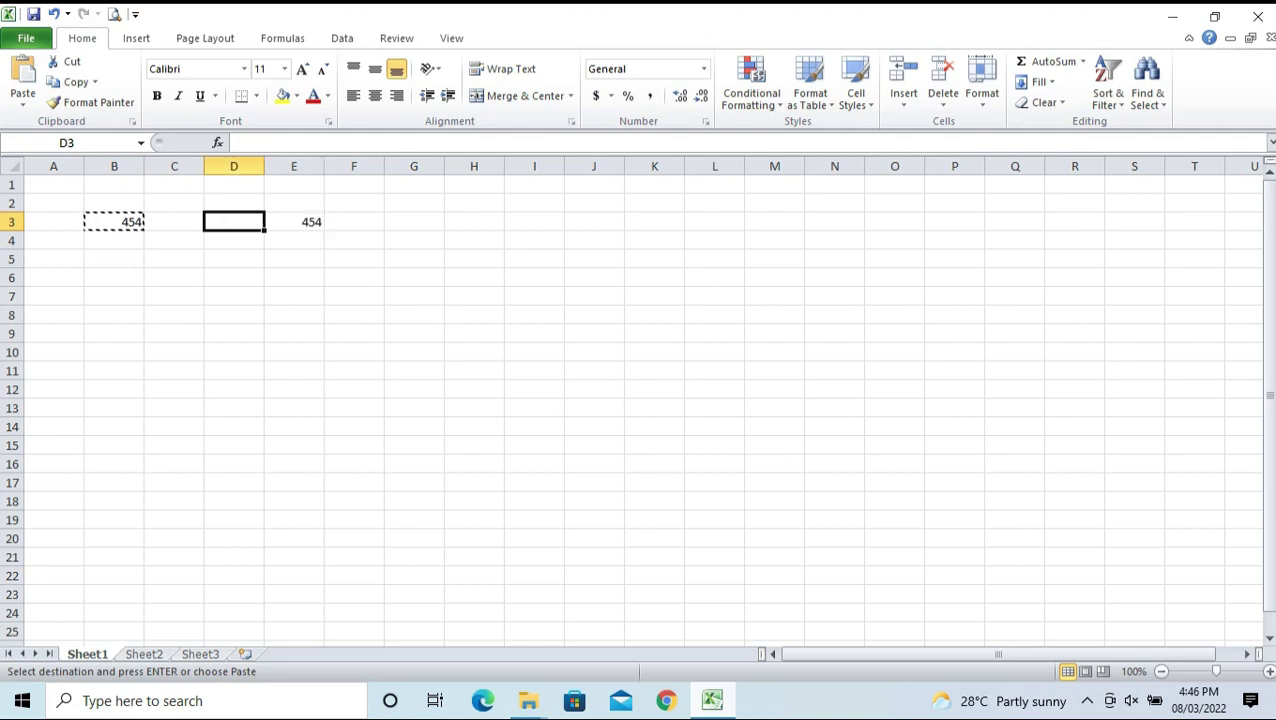
key(Down)
key(Right)
key(Down)
key(Up)
key(Up)
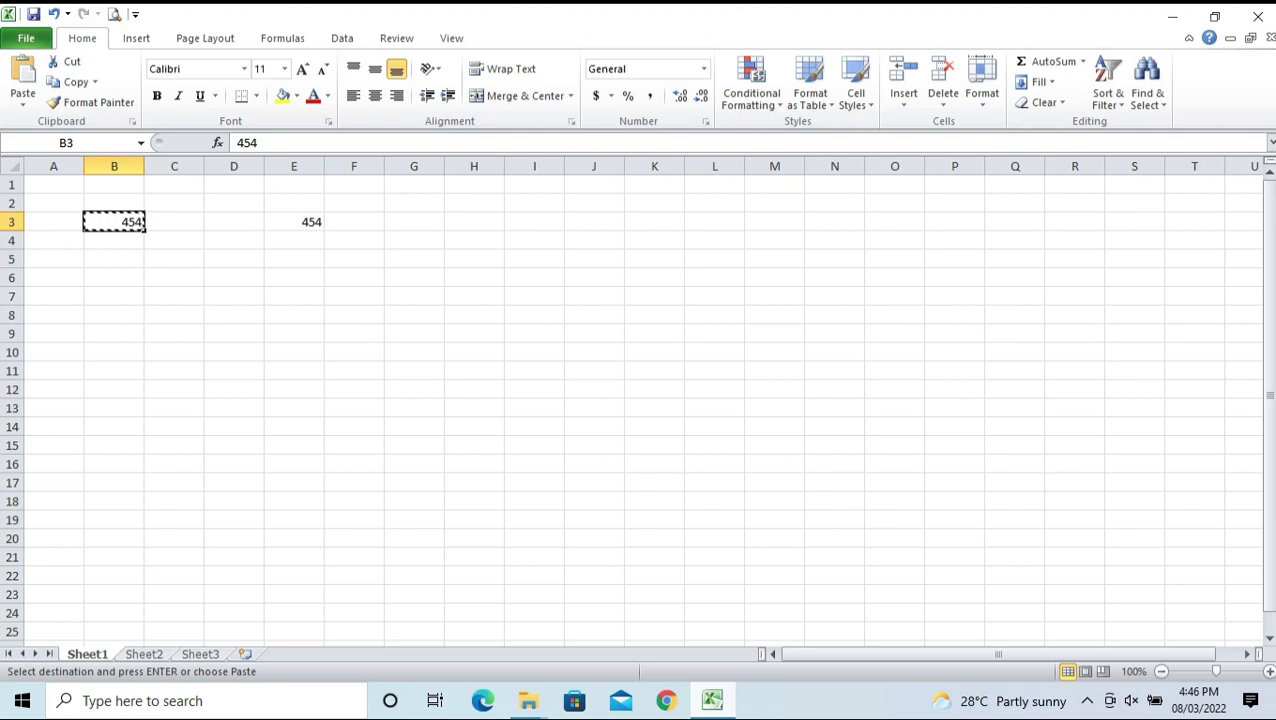
right_click(130, 221)
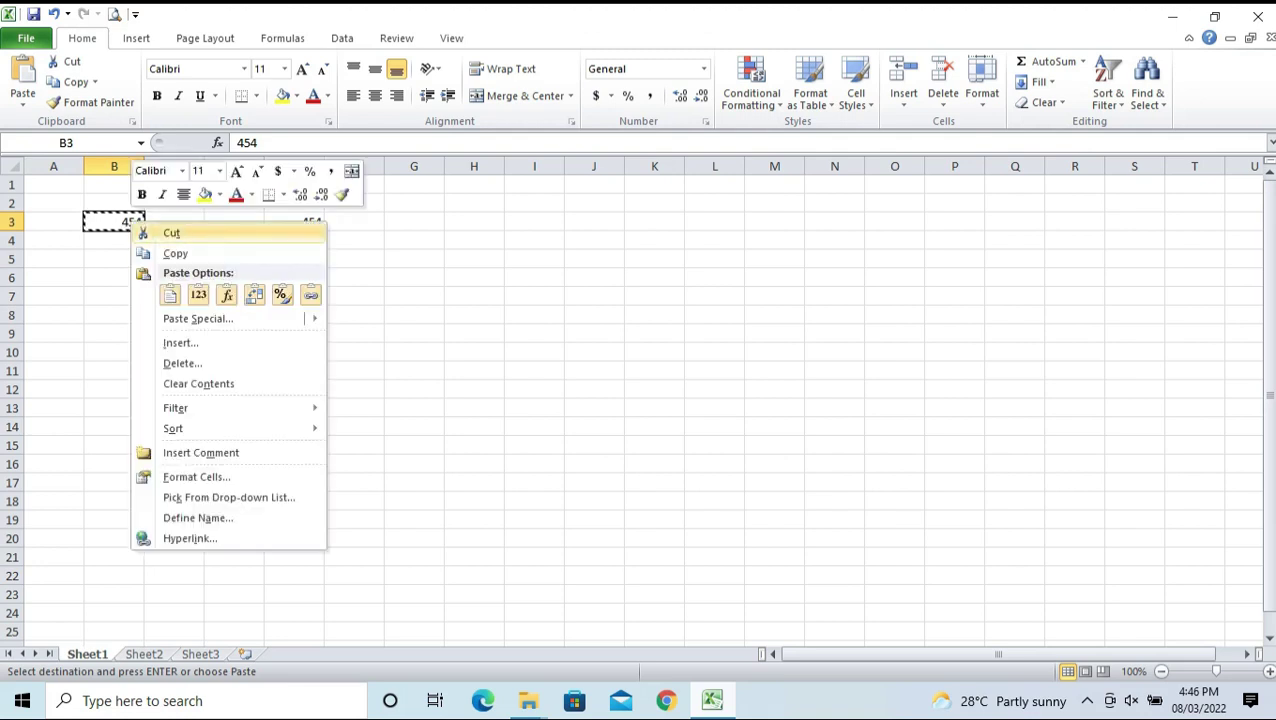
key(Escape)
click(474, 240)
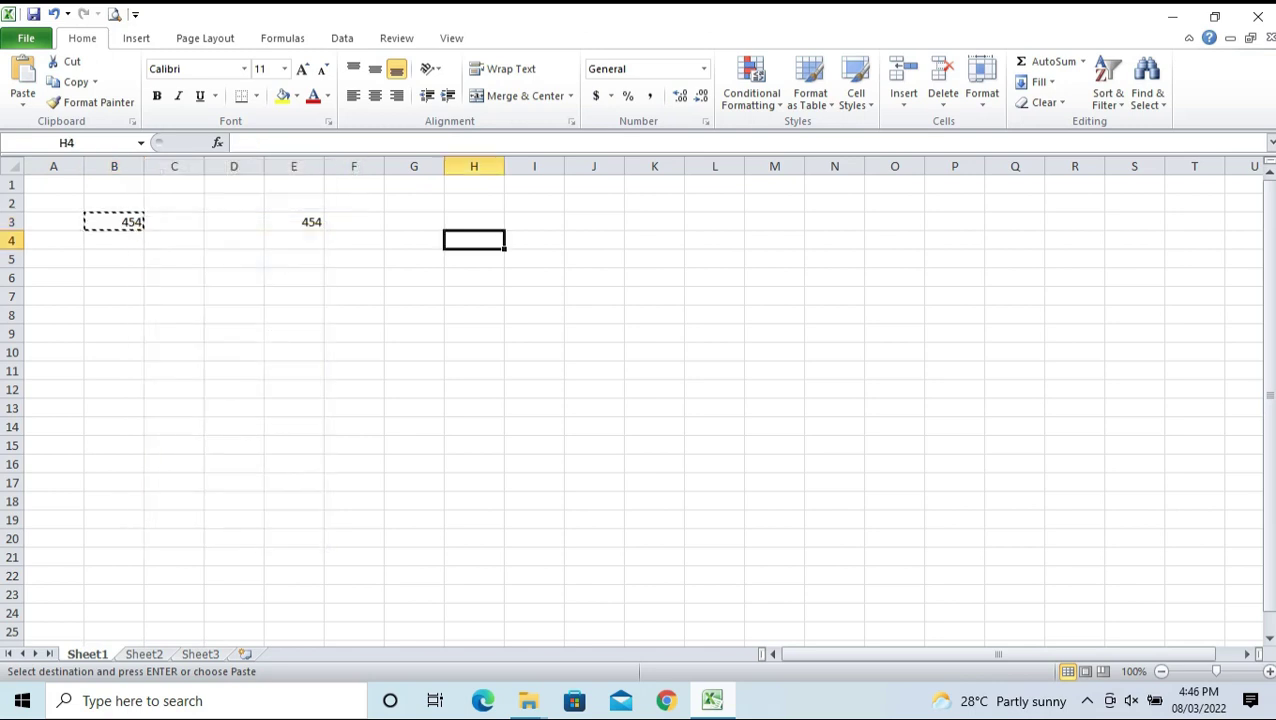
right_click(474, 238)
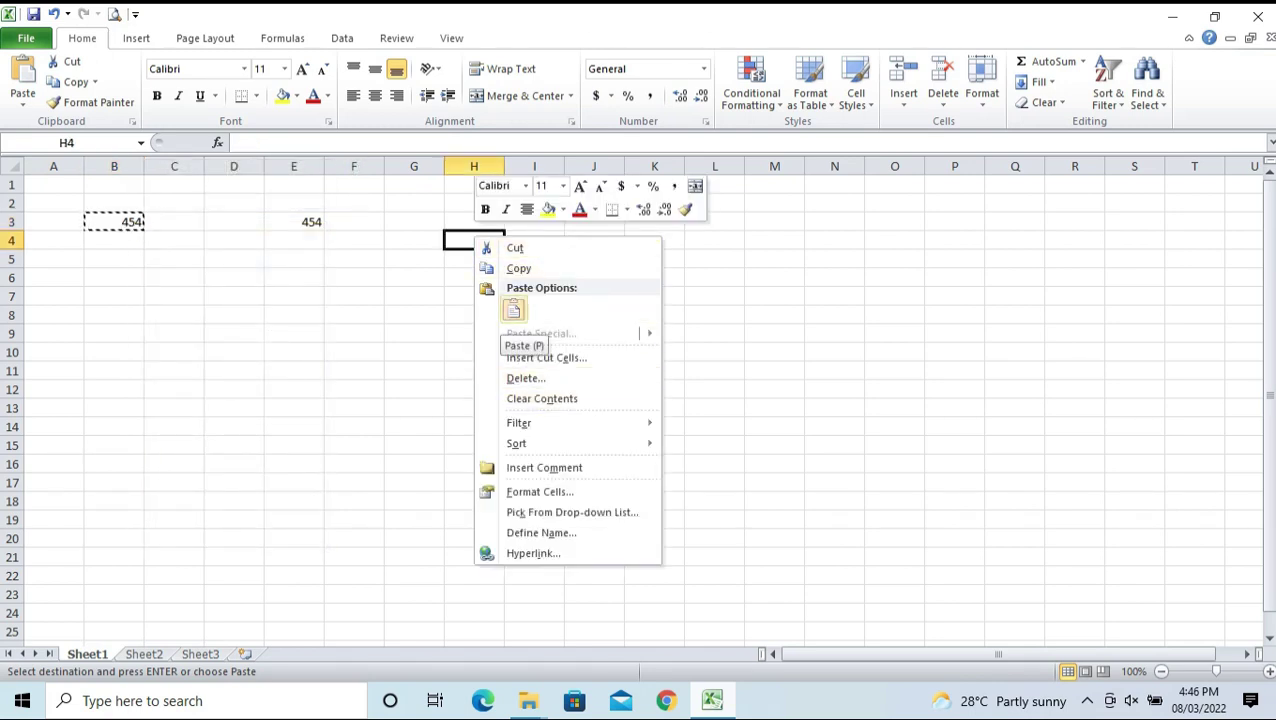
click(513, 310)
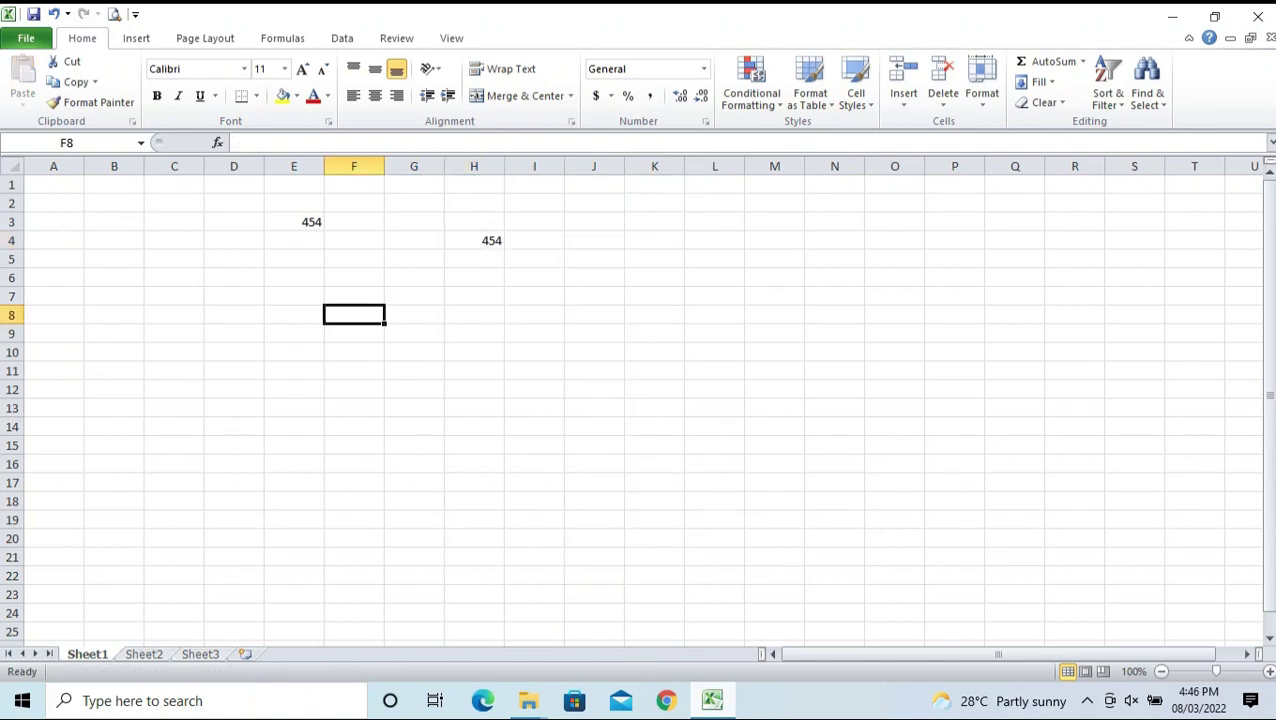
Fill the empty cell E5 with the yellow background colour
click(234, 259)
click(114, 221)
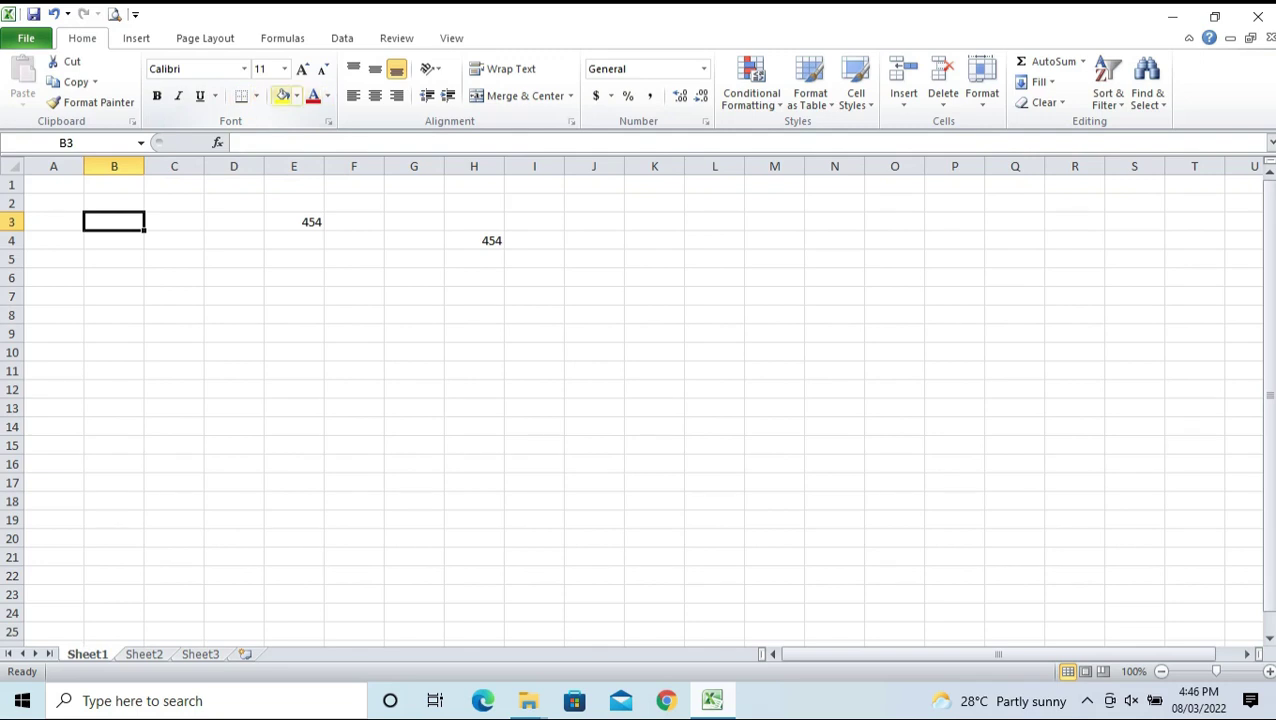
click(294, 259)
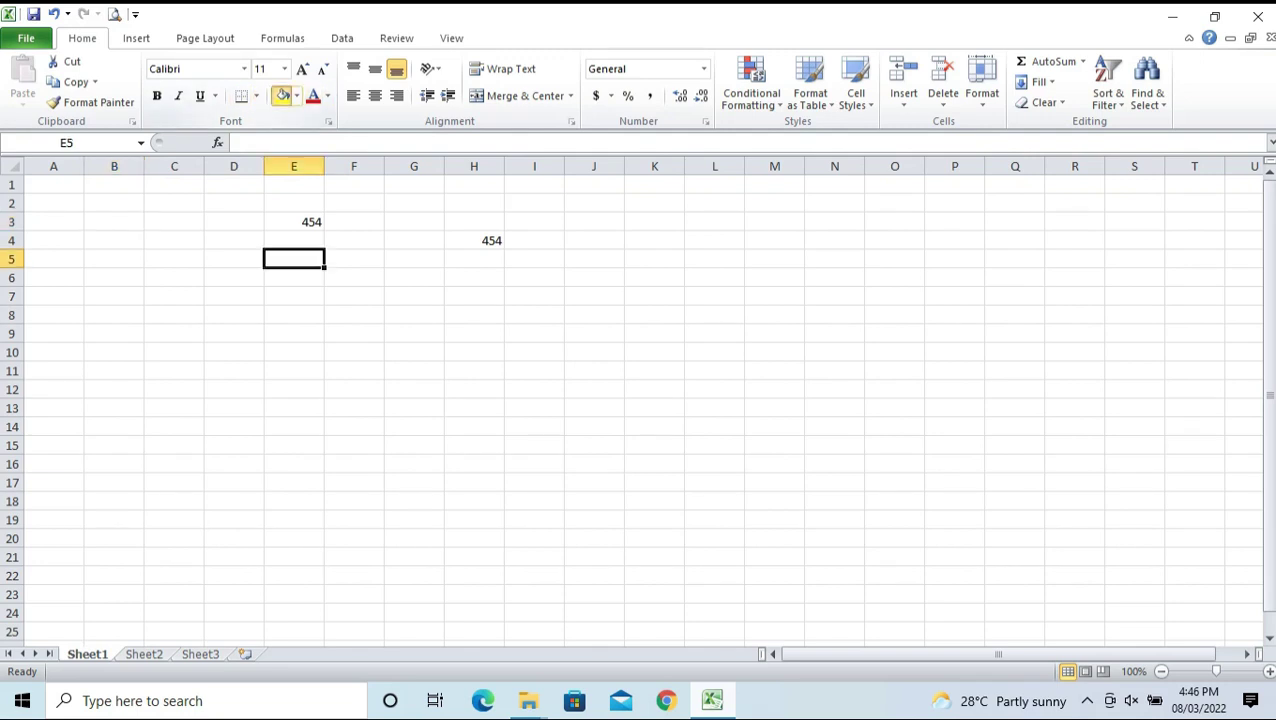
click(283, 95)
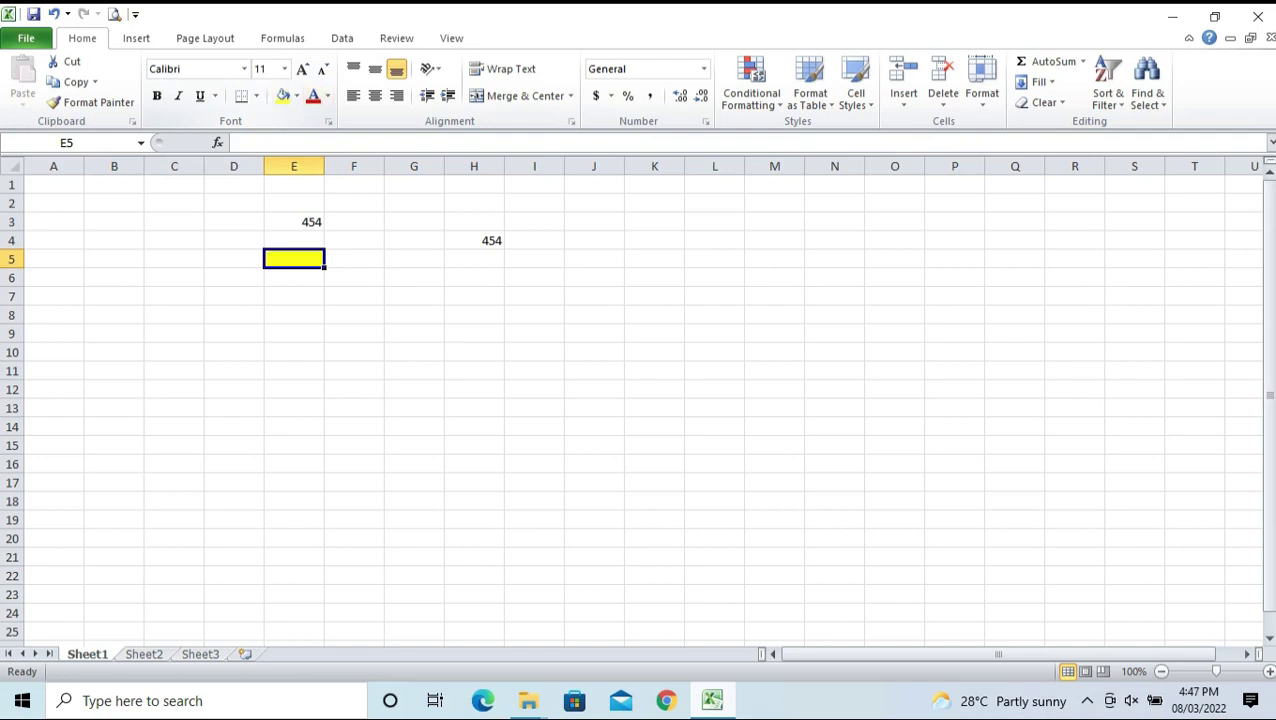
Change the font colour of the number in E3 to red
click(294, 222)
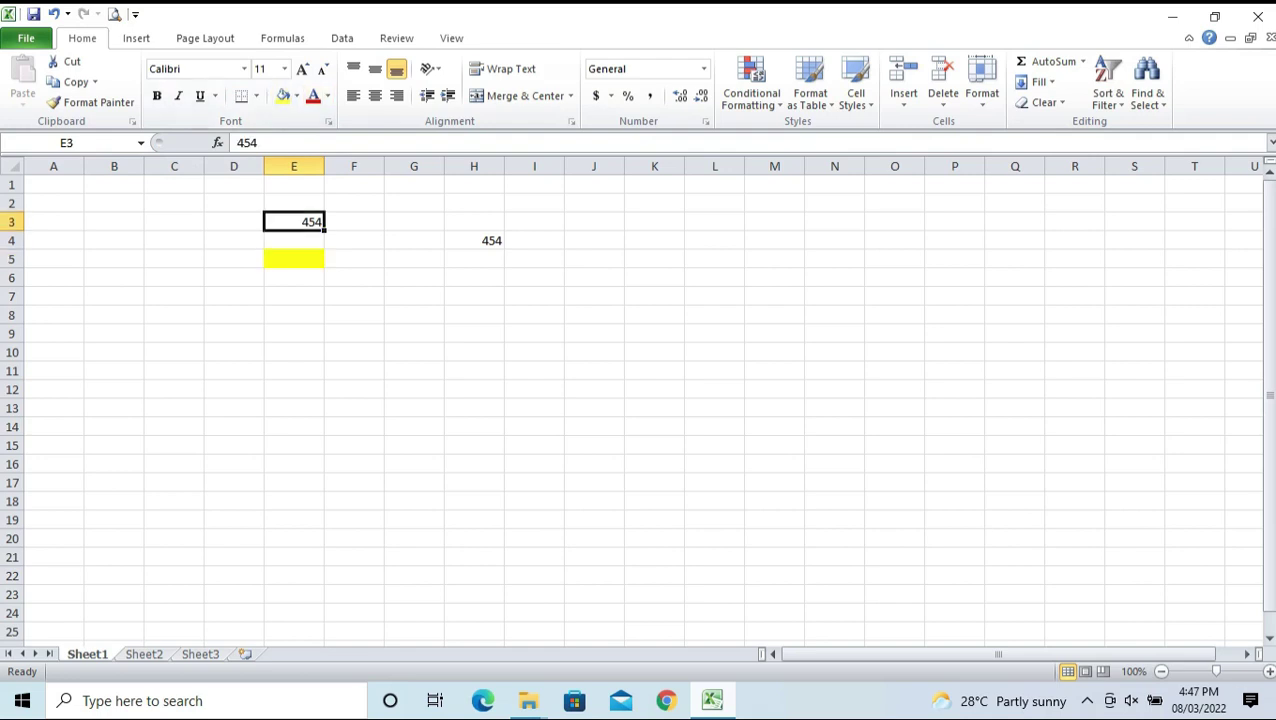
click(313, 95)
click(474, 370)
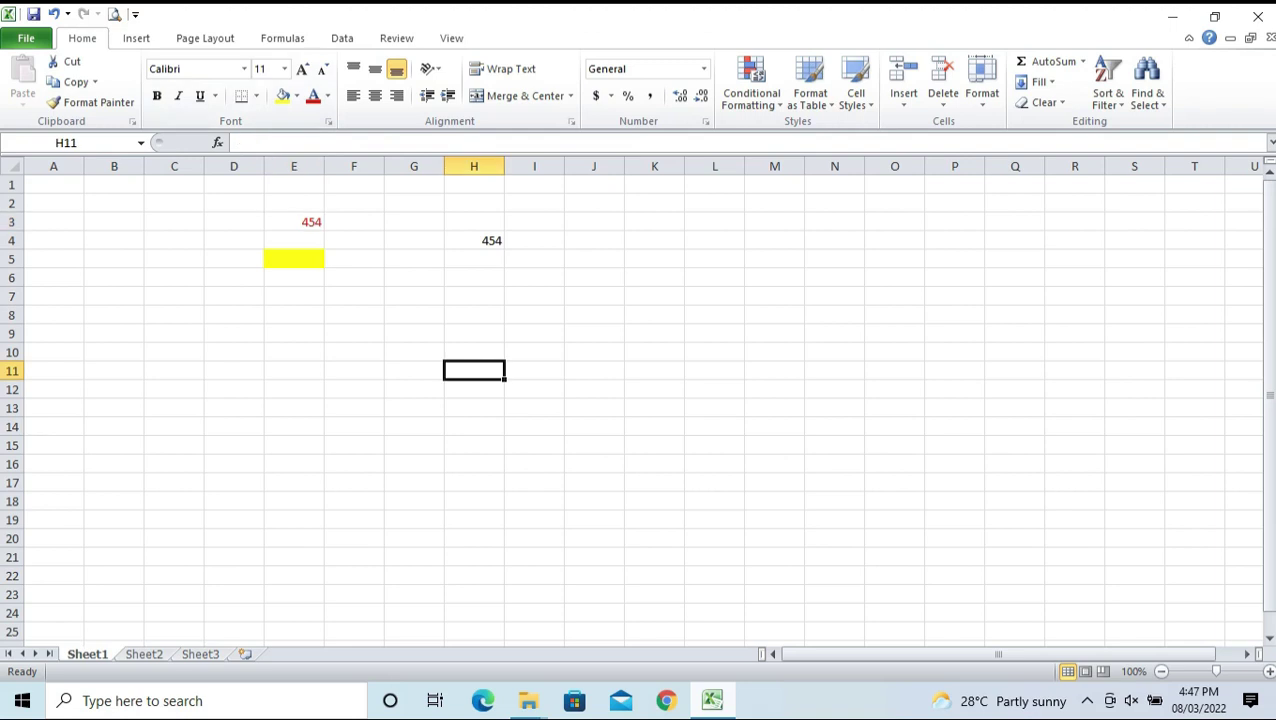
Apply middle vertical alignment to cells E3 and H4, and center H4 horizontally
click(294, 222)
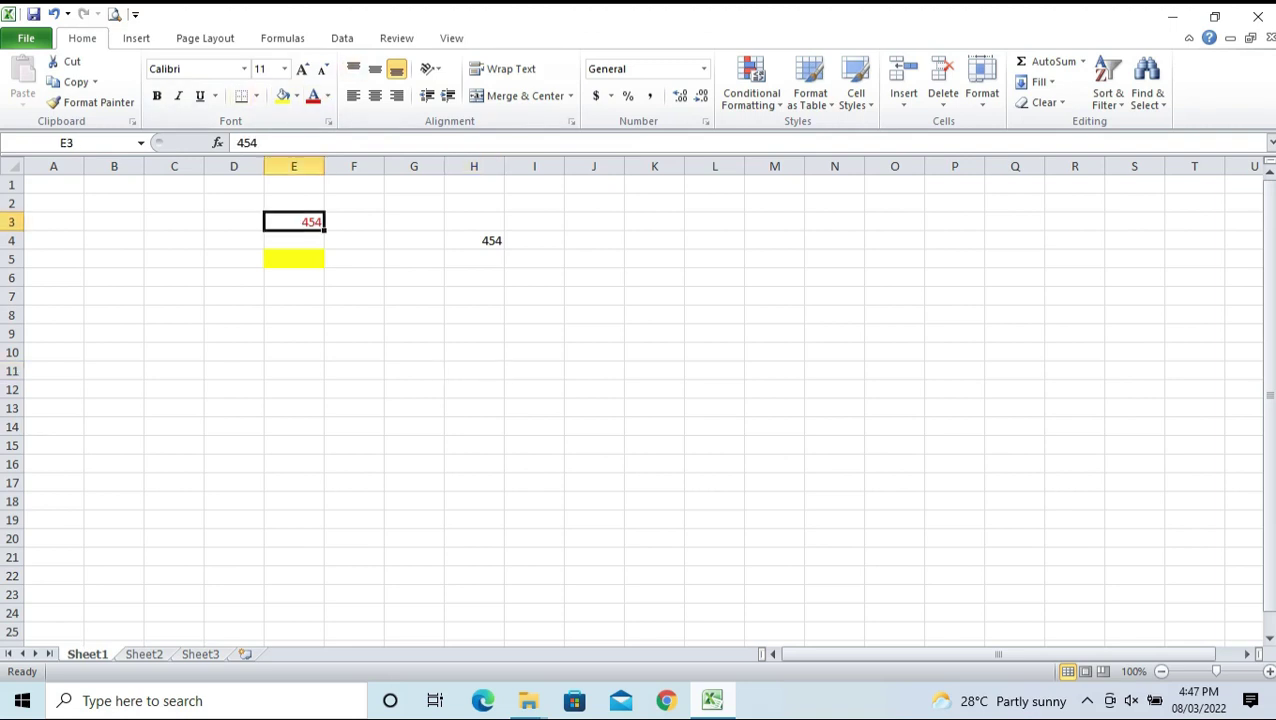
click(375, 68)
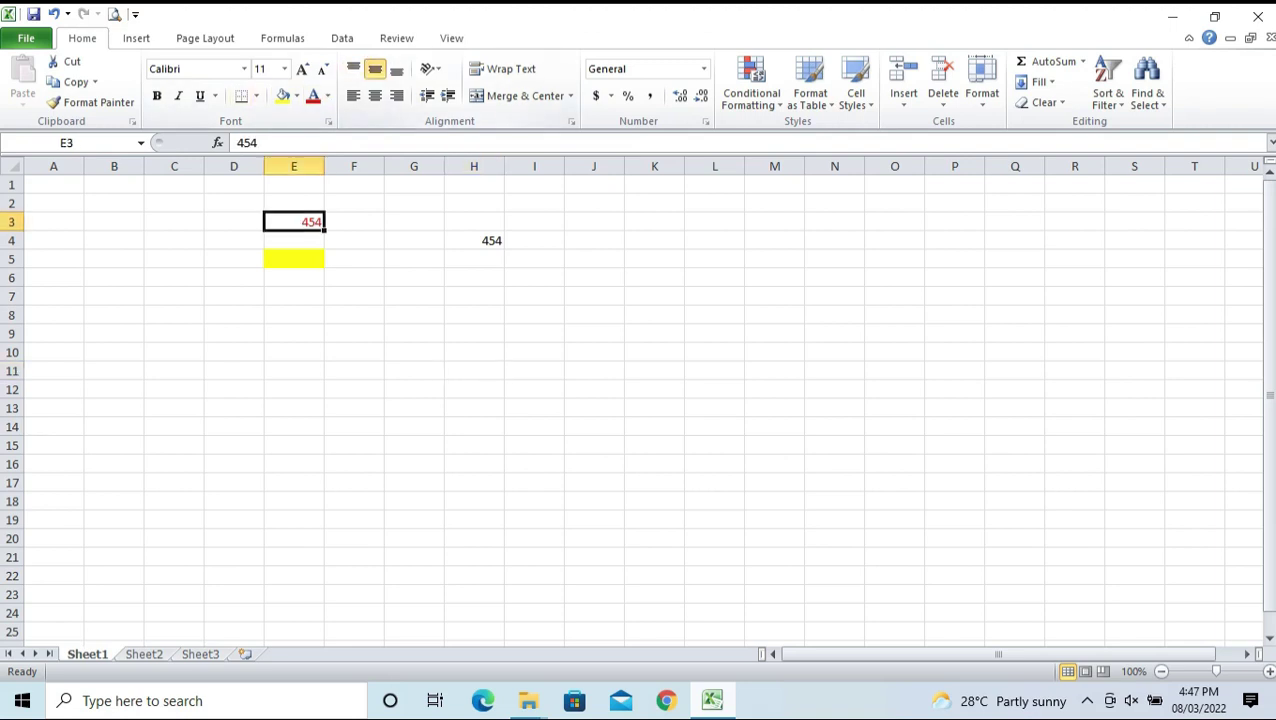
click(474, 241)
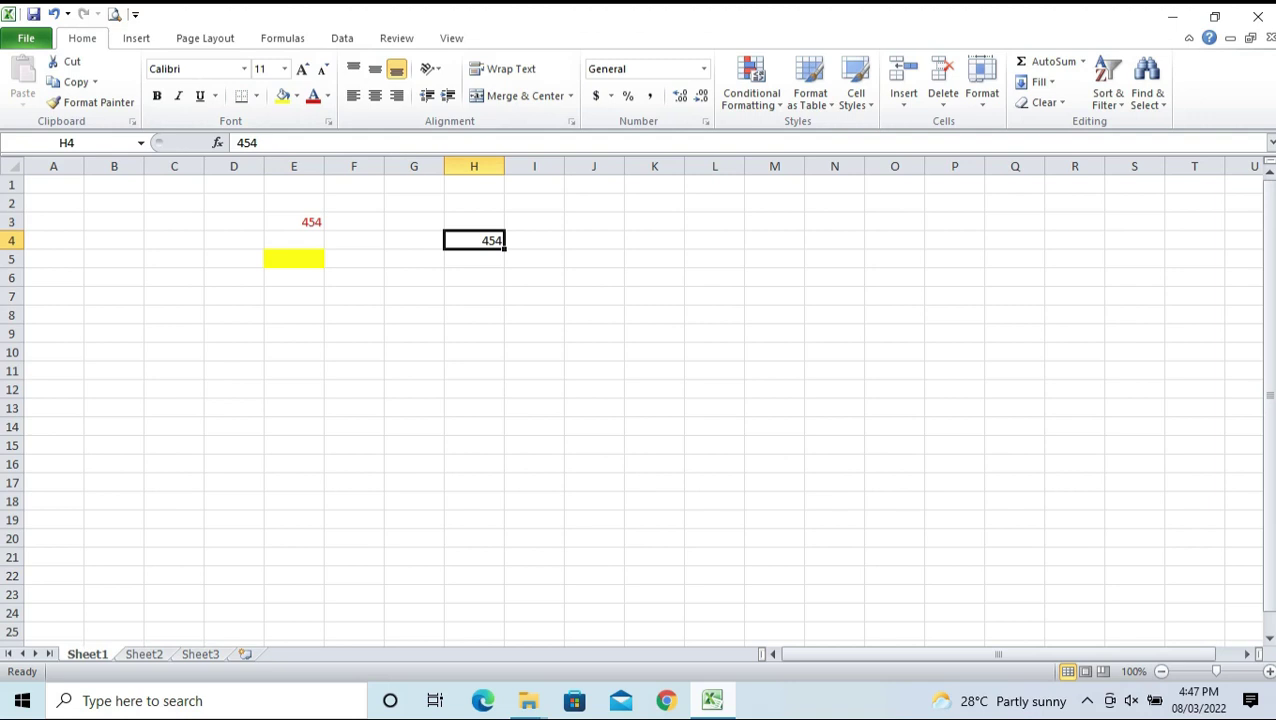
click(375, 68)
click(353, 95)
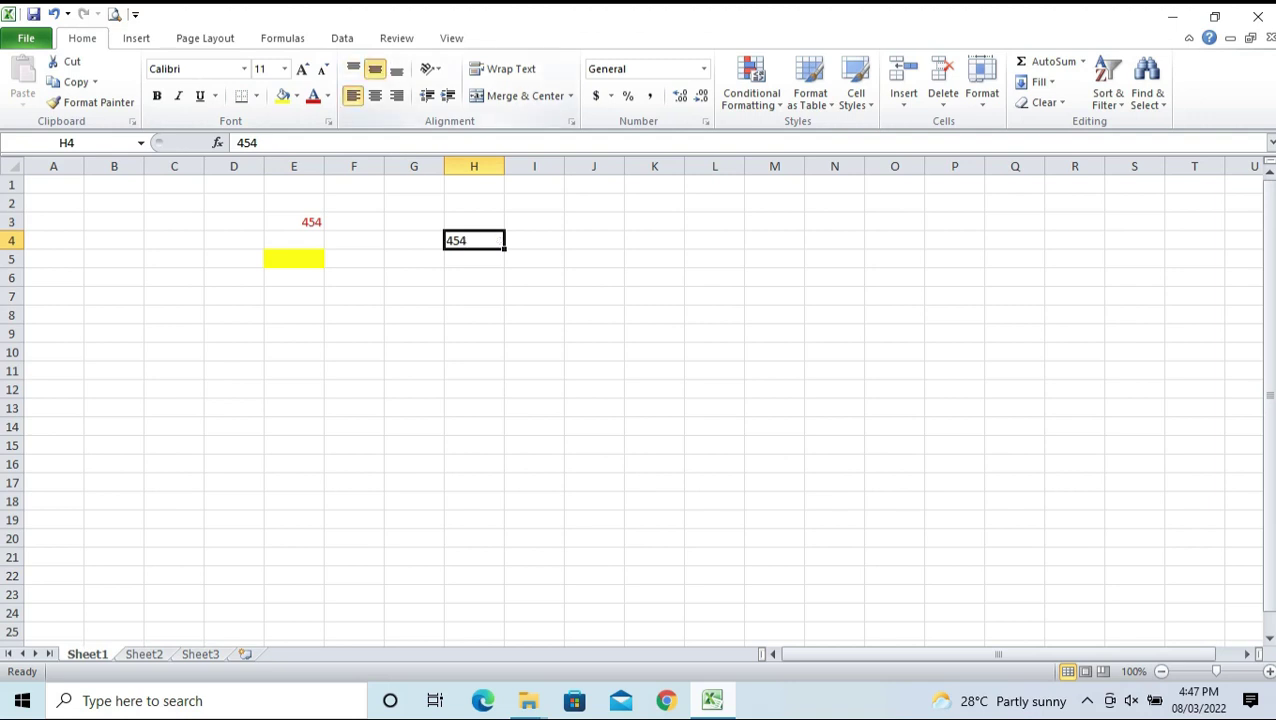
click(375, 95)
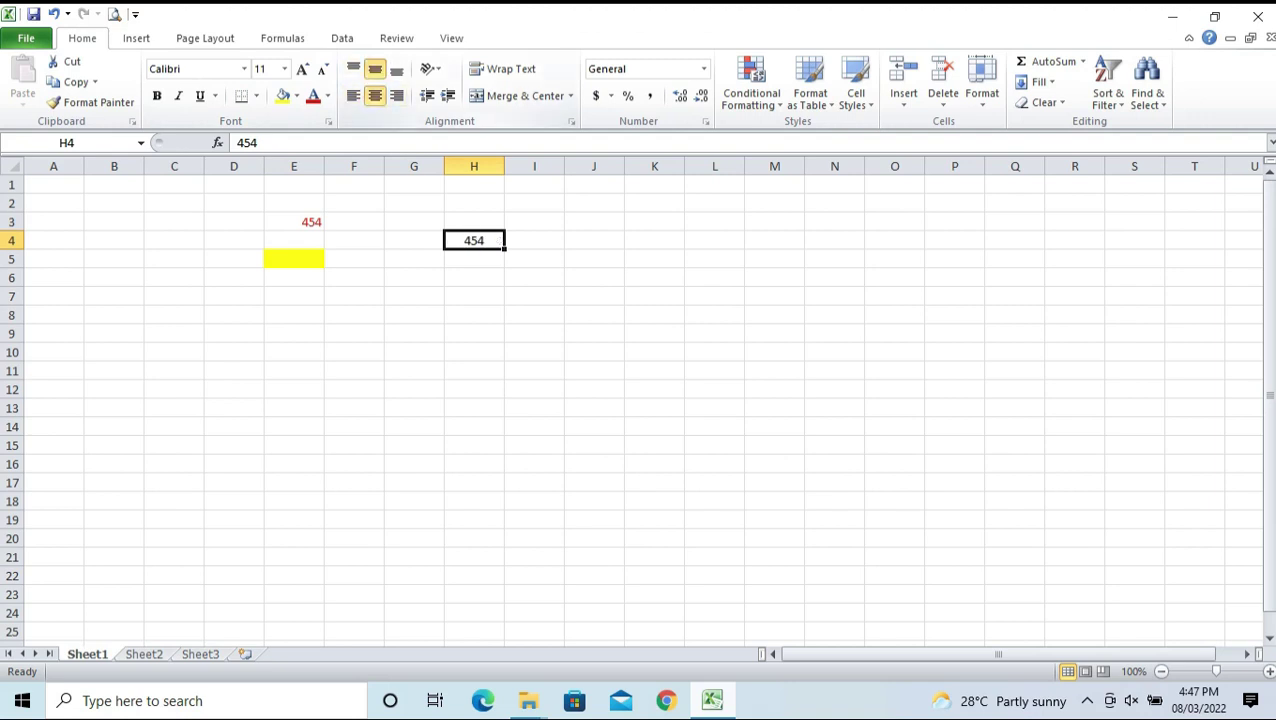
click(474, 315)
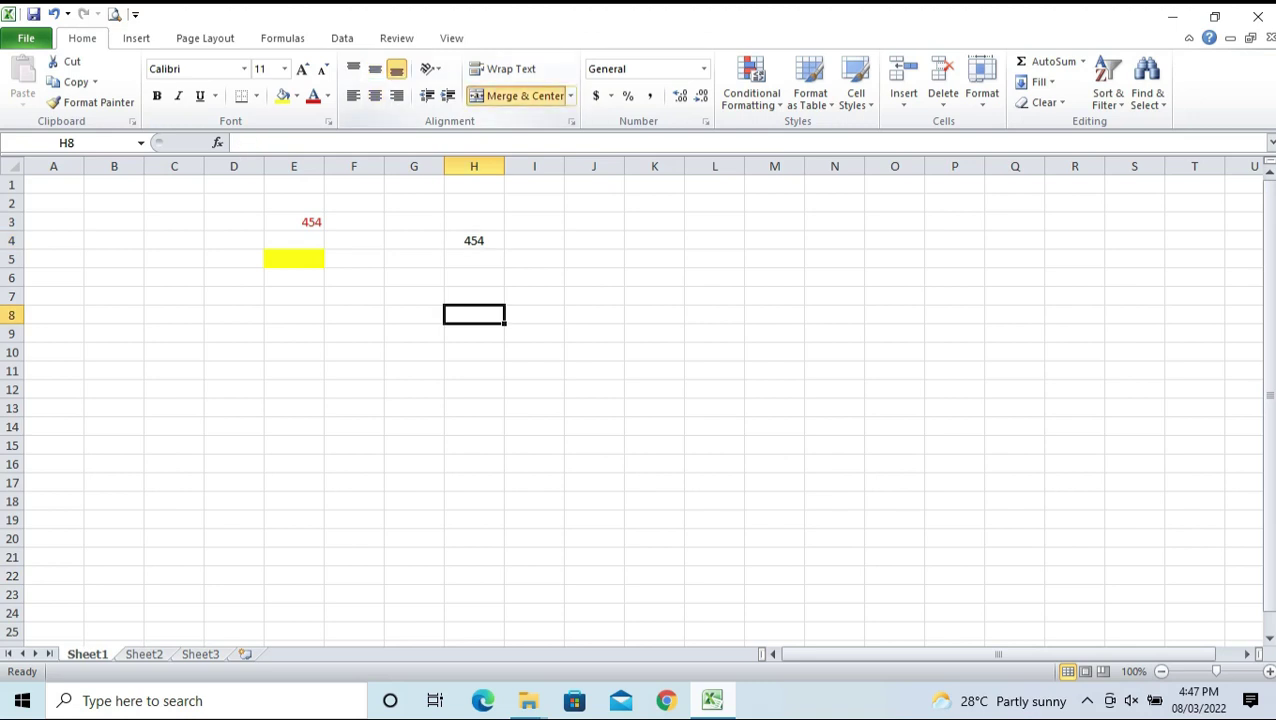
Enter Lahore in cell E8 and Pakistan in cell E9
click(294, 315)
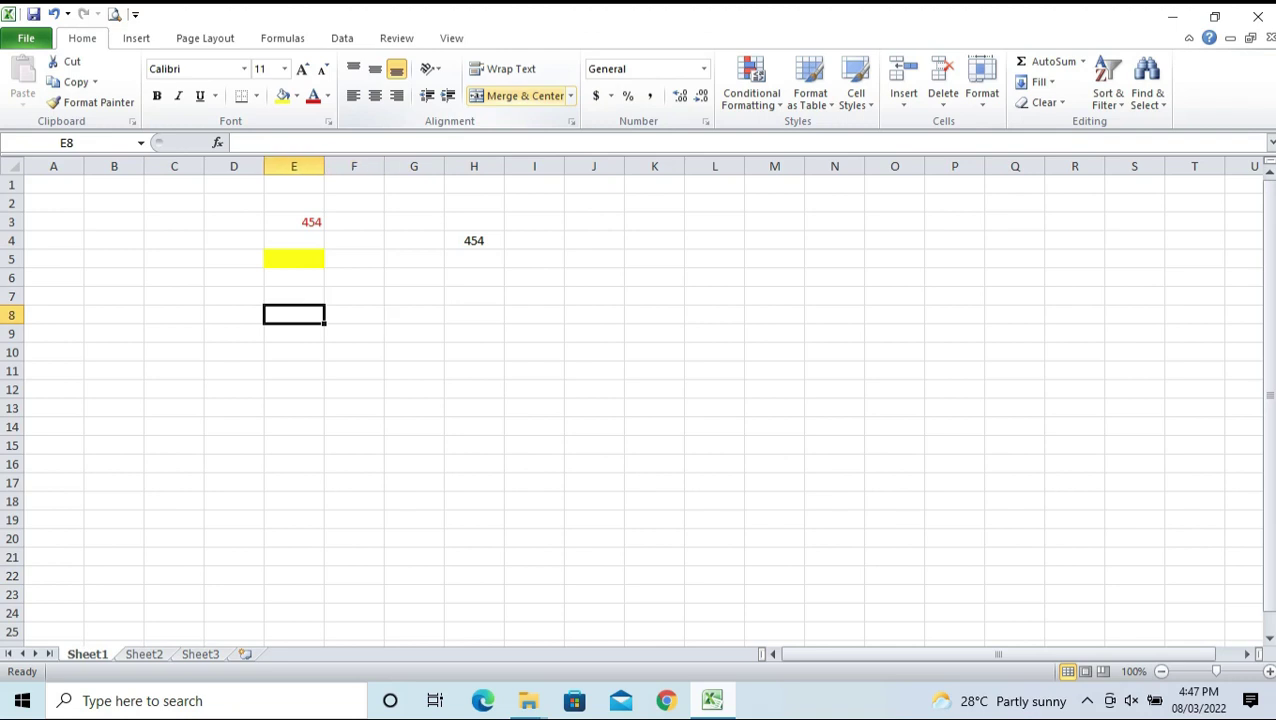
text(Lahore)
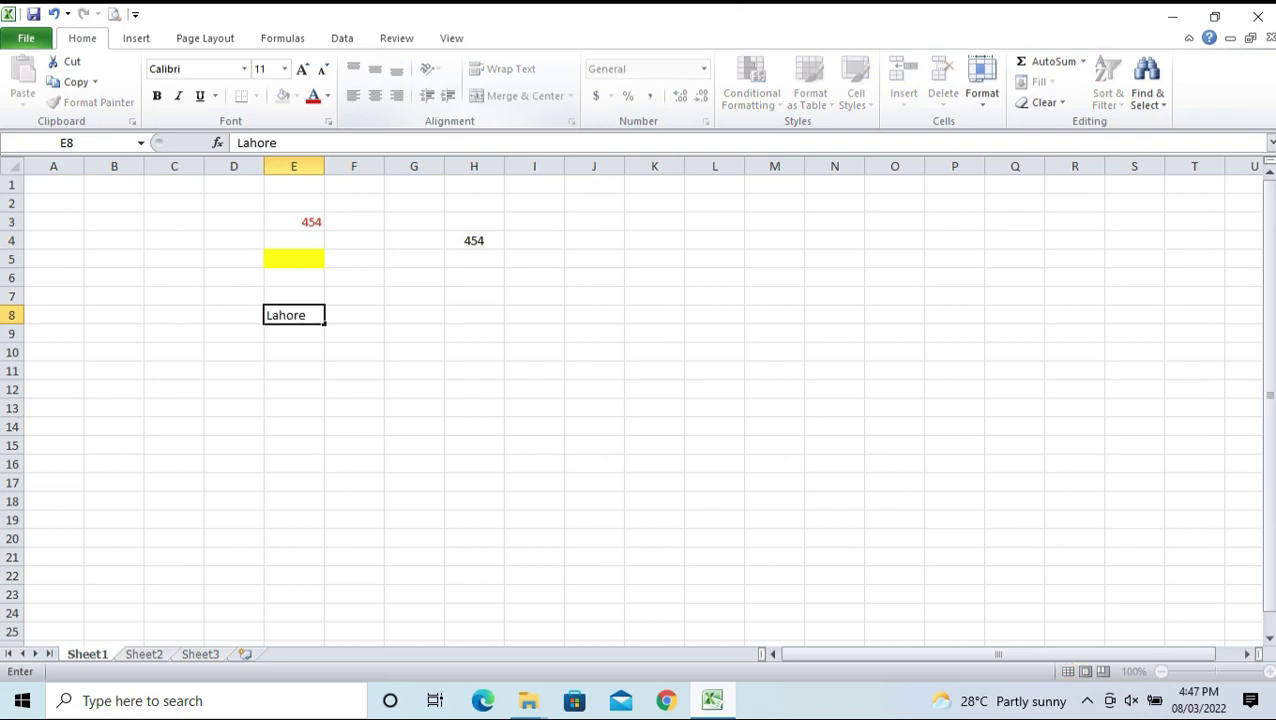
key(Return)
text(P)
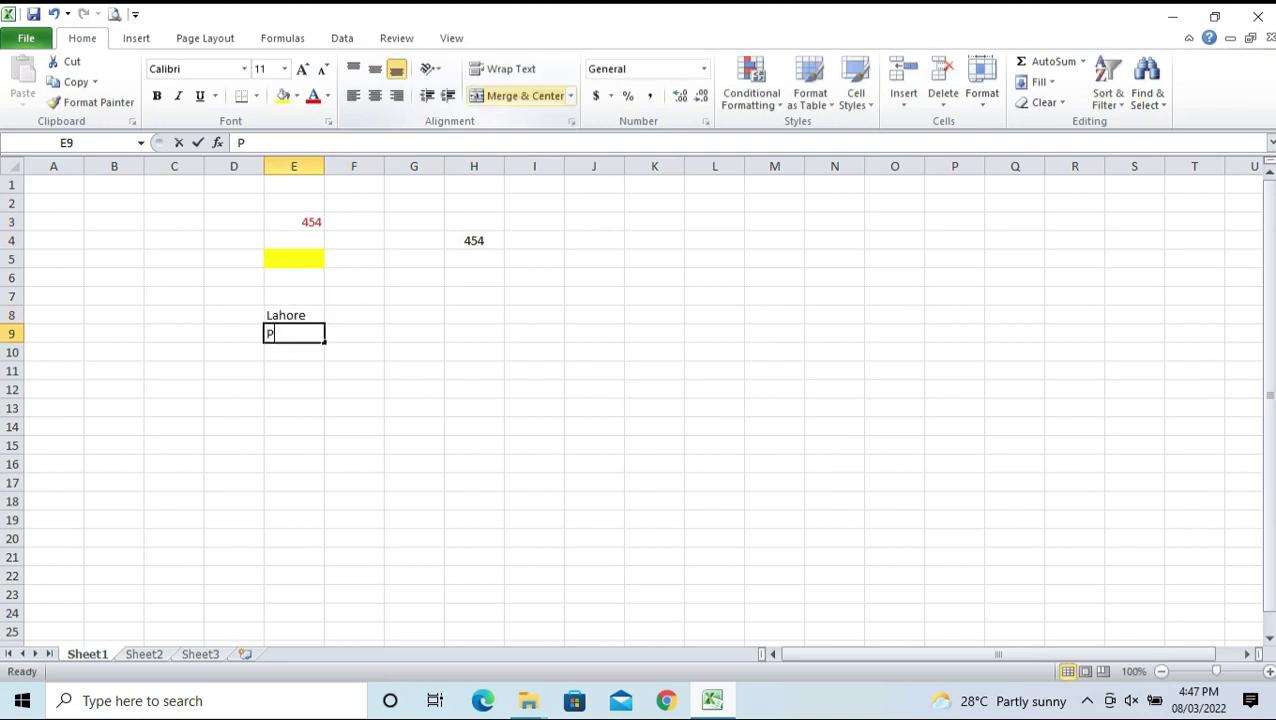
text(akistan)
key(Return)
key(Down)
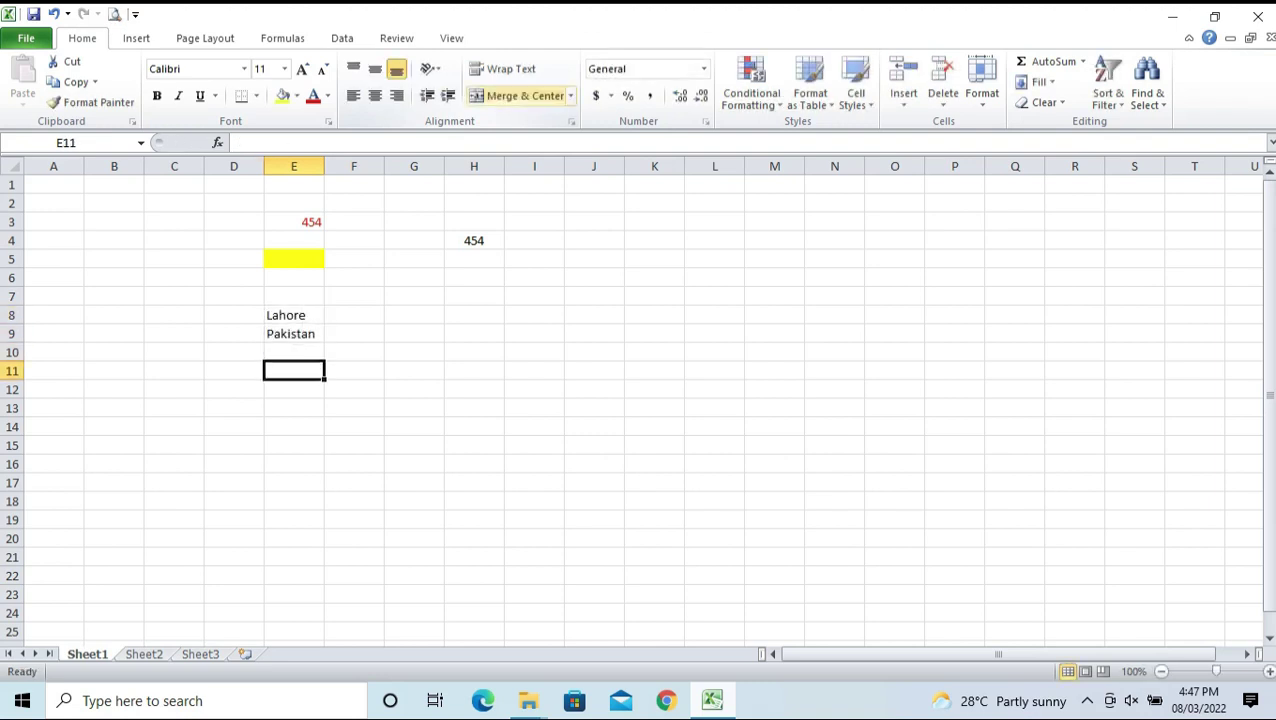
key(Down)
Merge and center the Lahore cell across E8:F8 and the Pakistan cell across E9:F9
key(Up)
key(Up)
key(Up)
key(Up)
key(shift+Right)
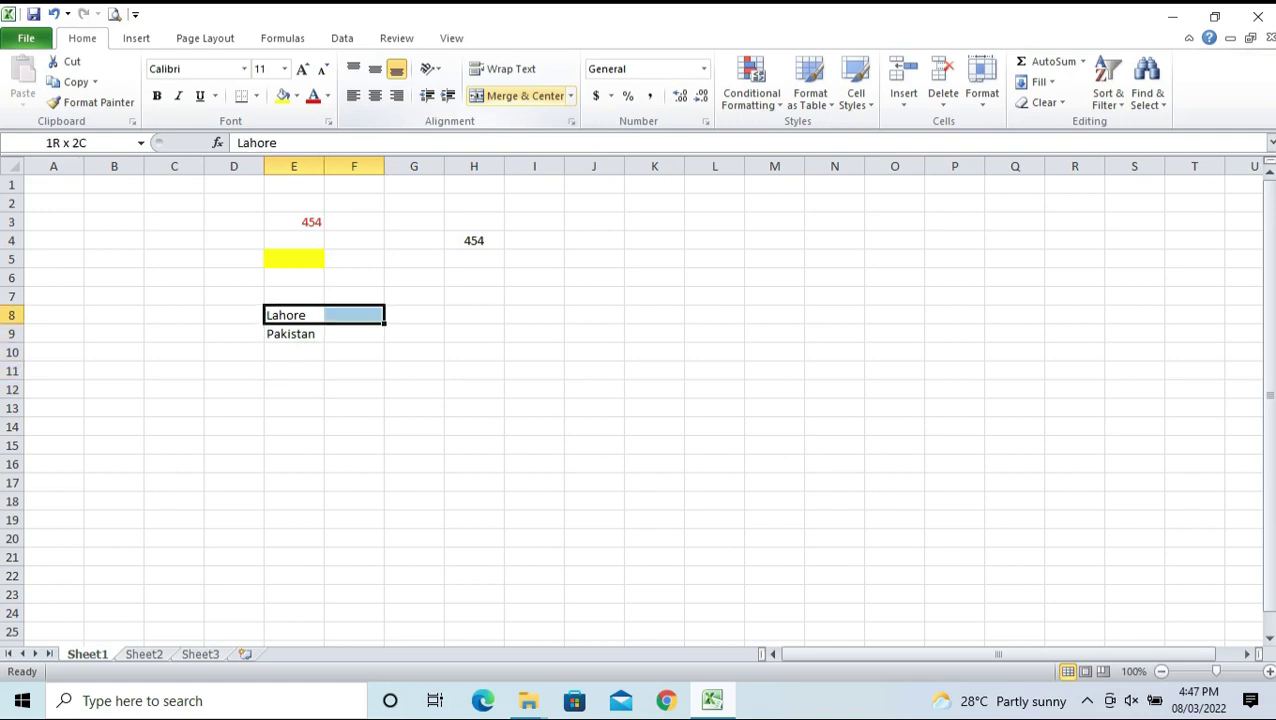
click(518, 96)
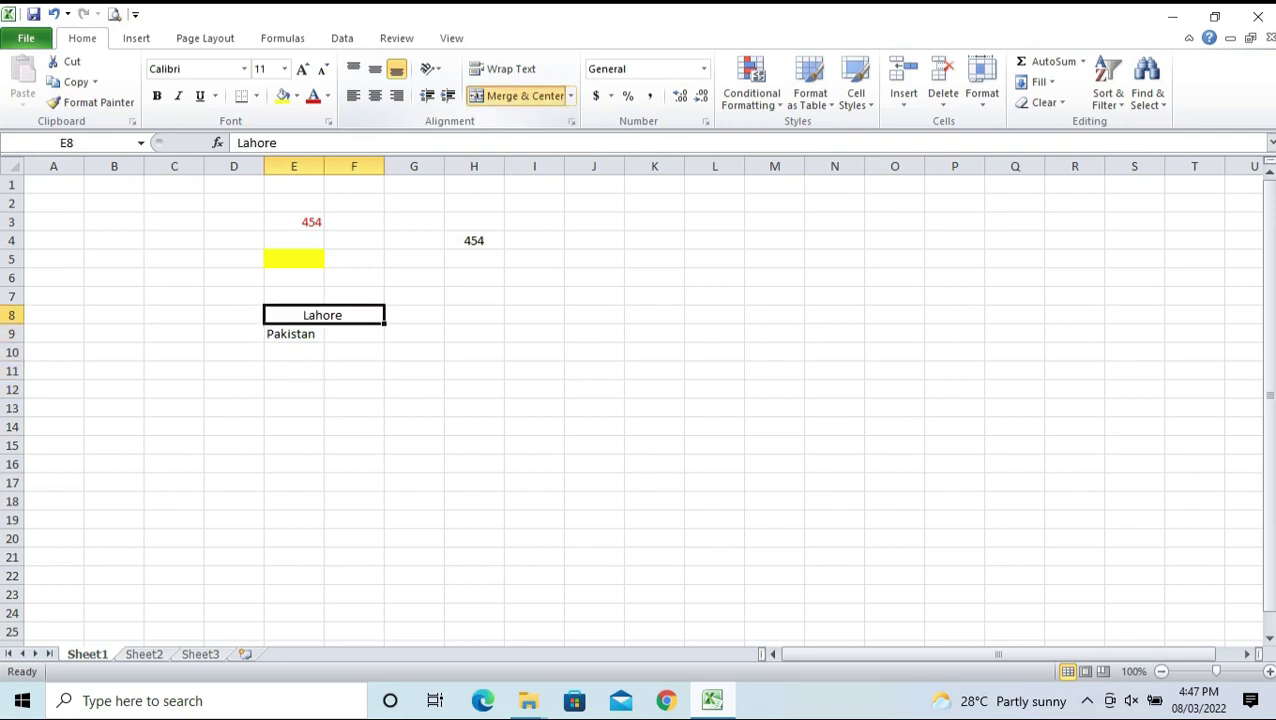
key(Down)
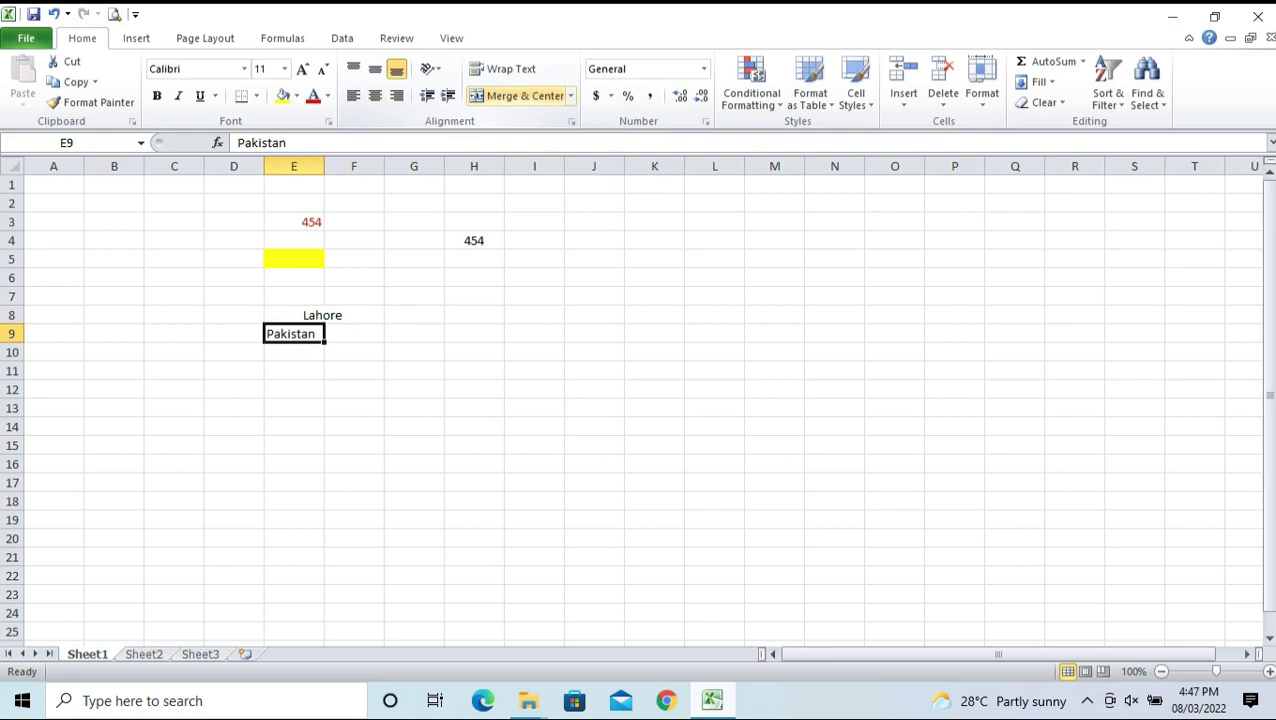
key(shift+Right)
click(518, 96)
key(Right)
key(Right)
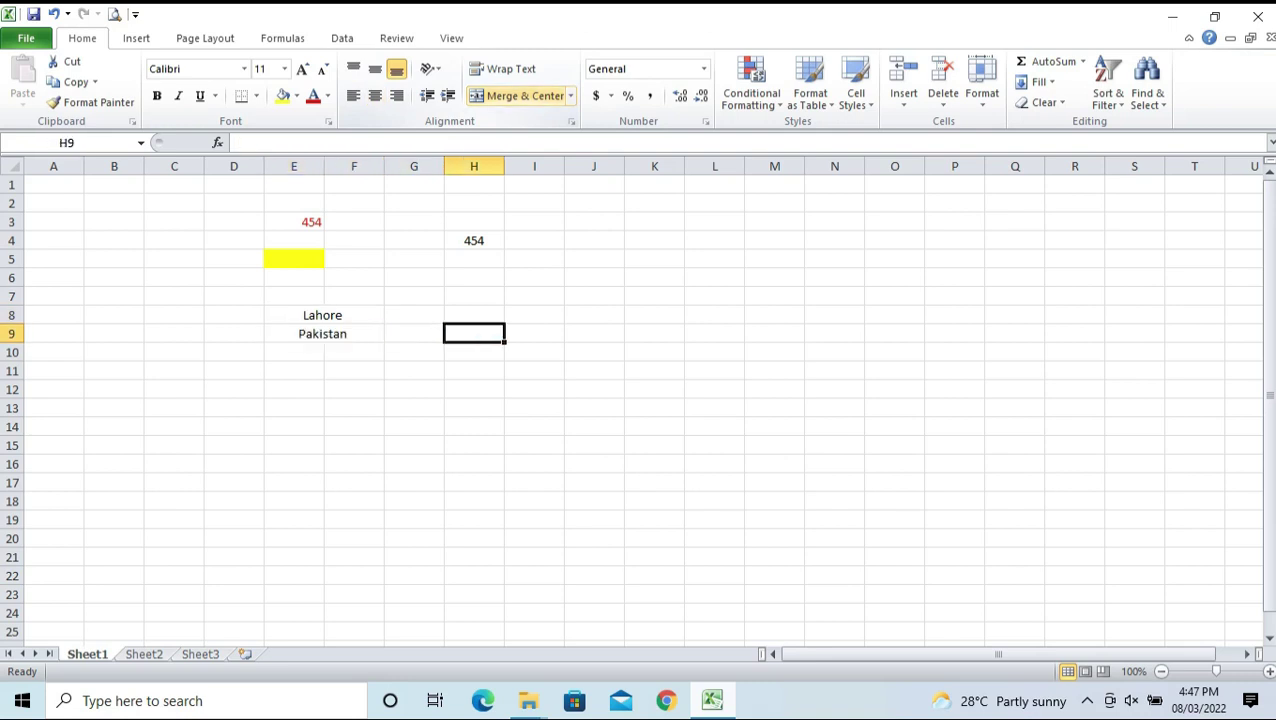
key(Left)
key(Left)
key(Up)
key(Down)
key(Up)
key(Down)
key(Down)
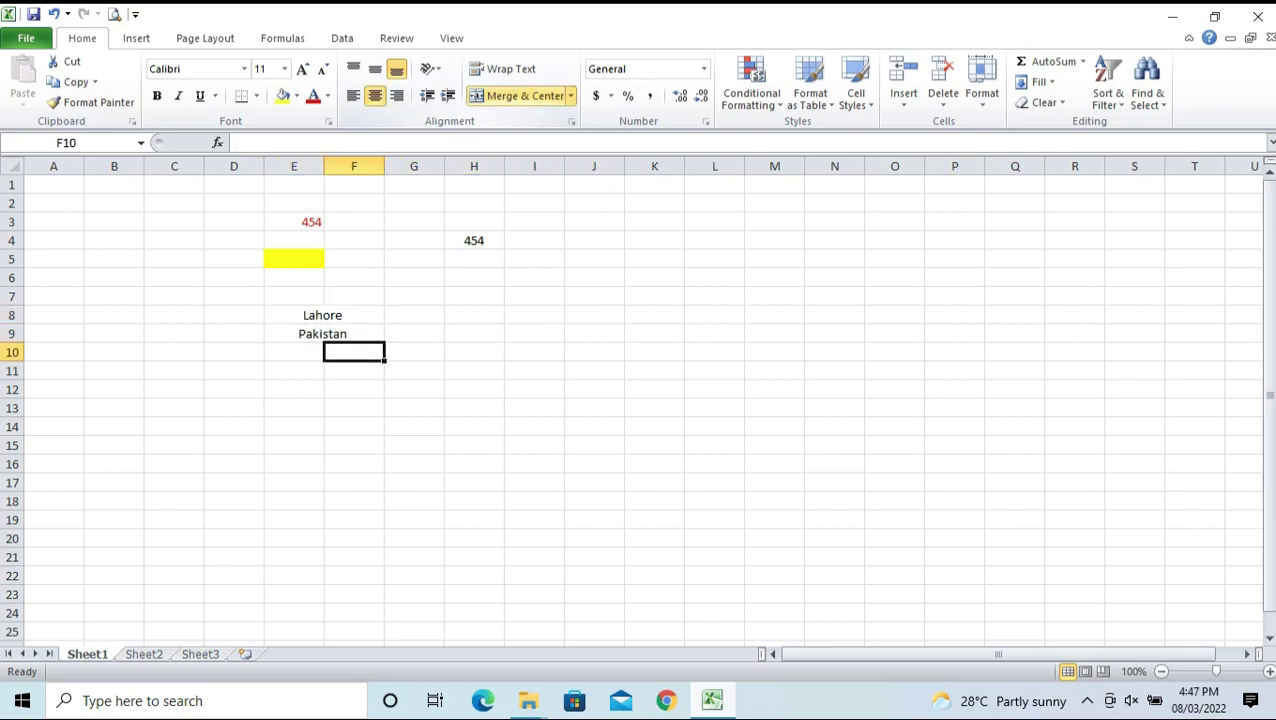
key(Up)
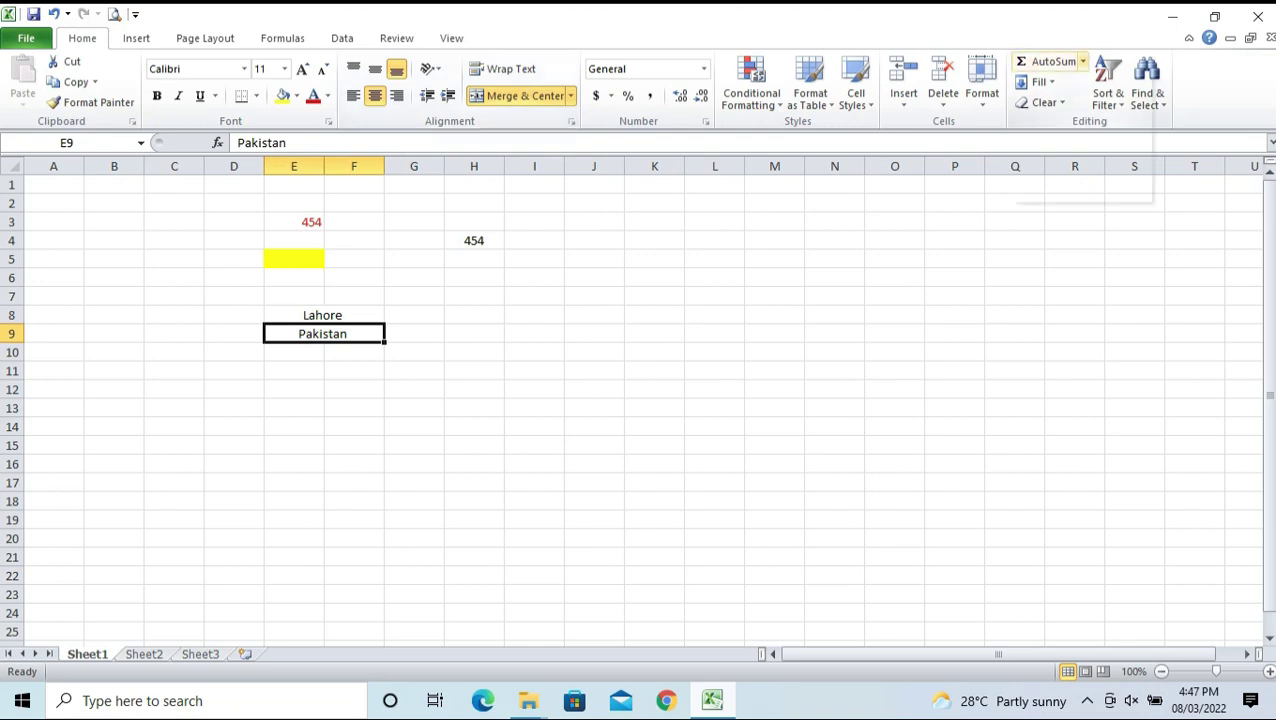
click(1082, 61)
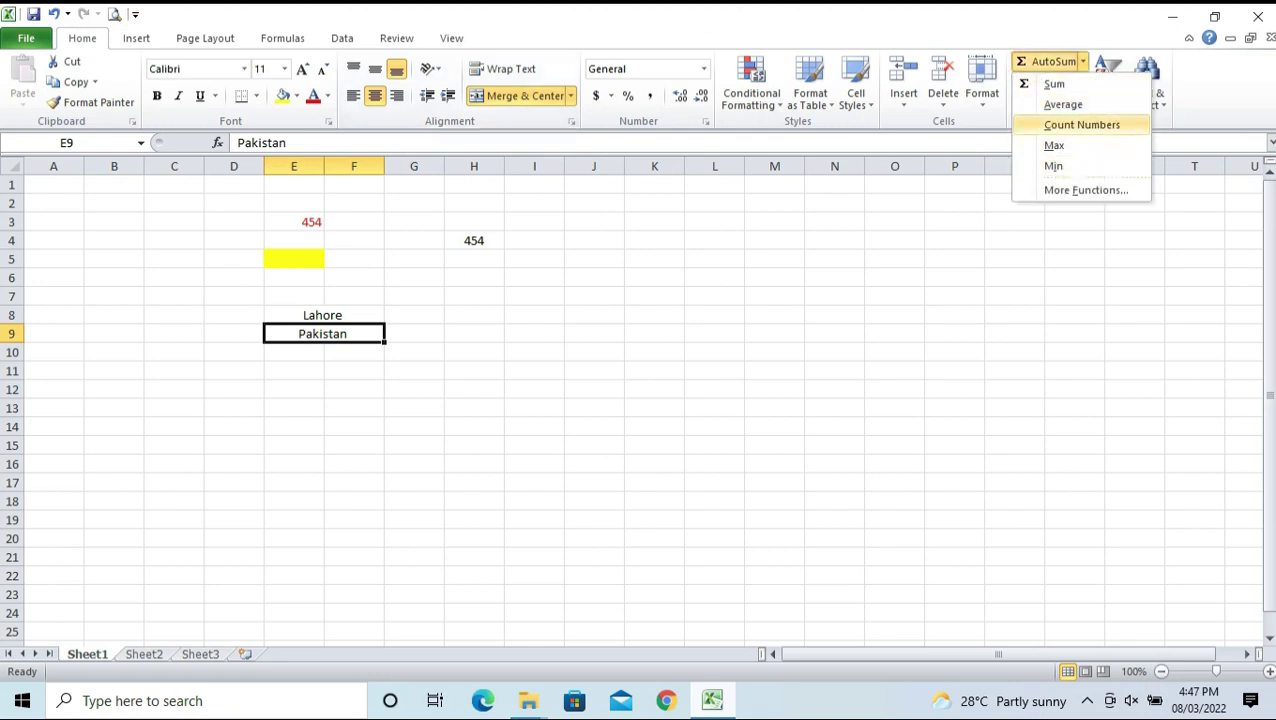
click(534, 315)
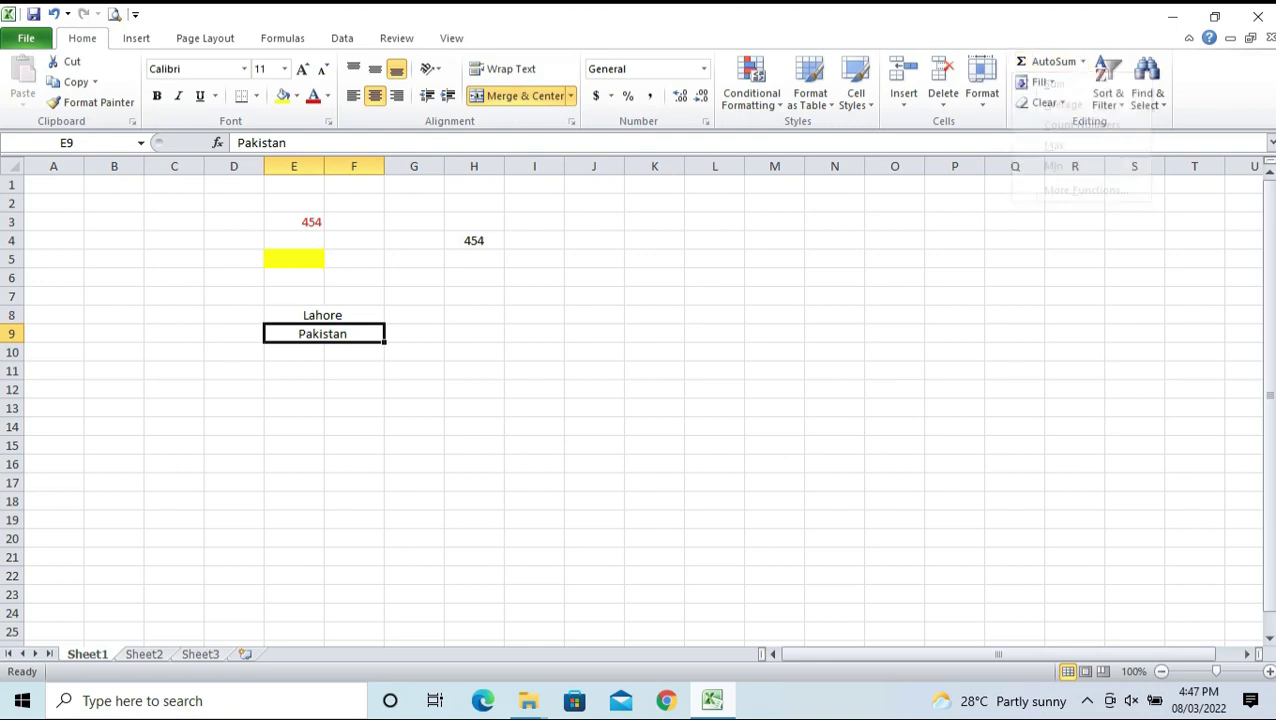
Enter the numbers 45, 654, 545, 5454 and 545 in cells I8 to I12
click(534, 315)
text(45)
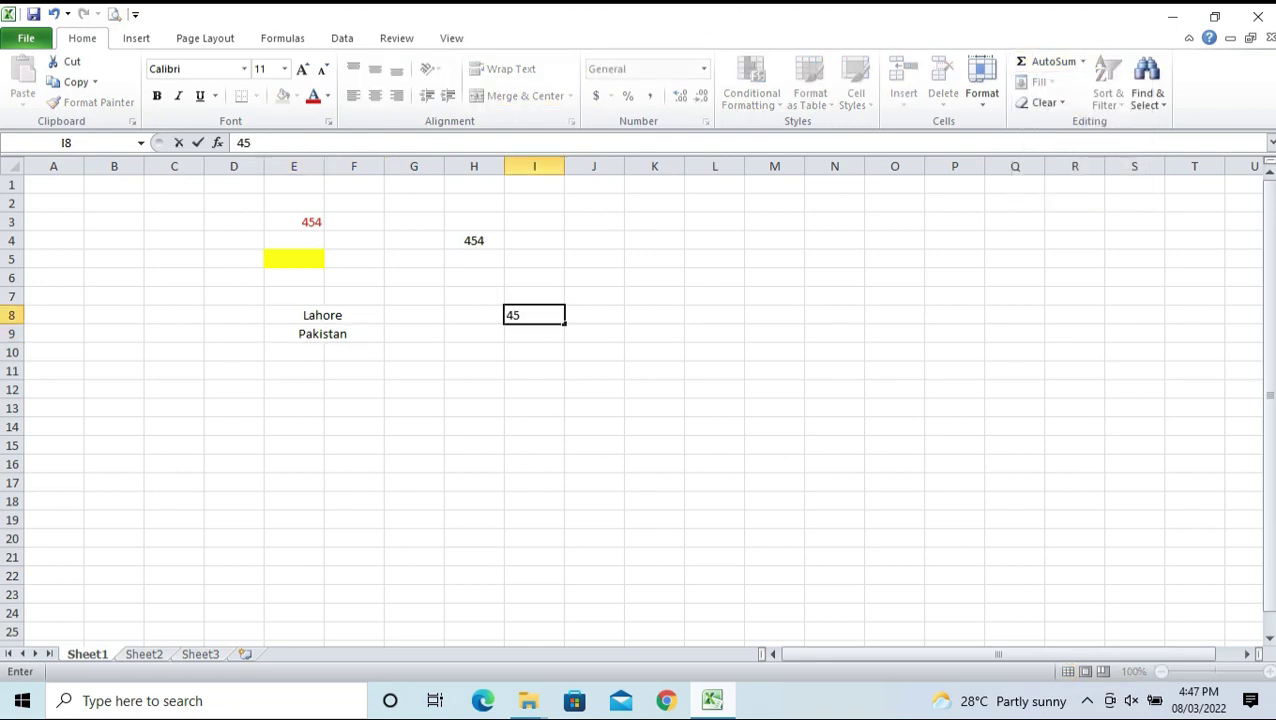
key(Return)
text(654)
key(Return)
text(545)
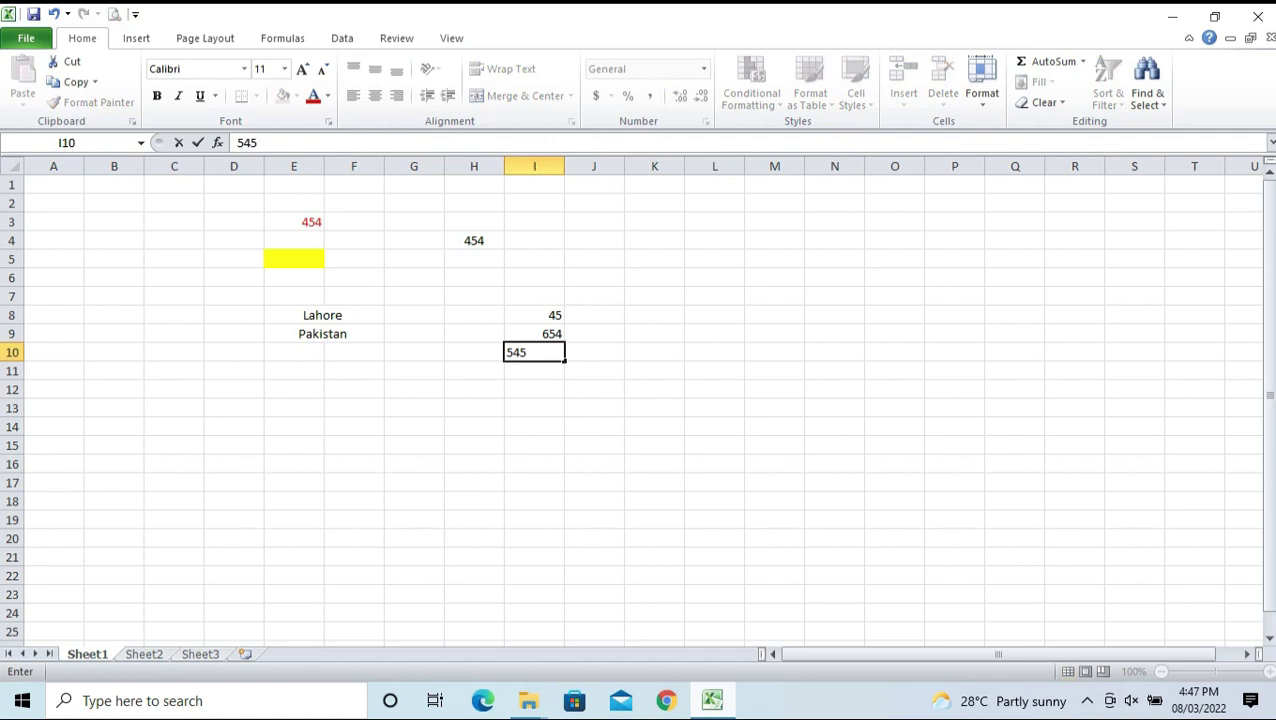
key(Return)
text(5454)
key(Return)
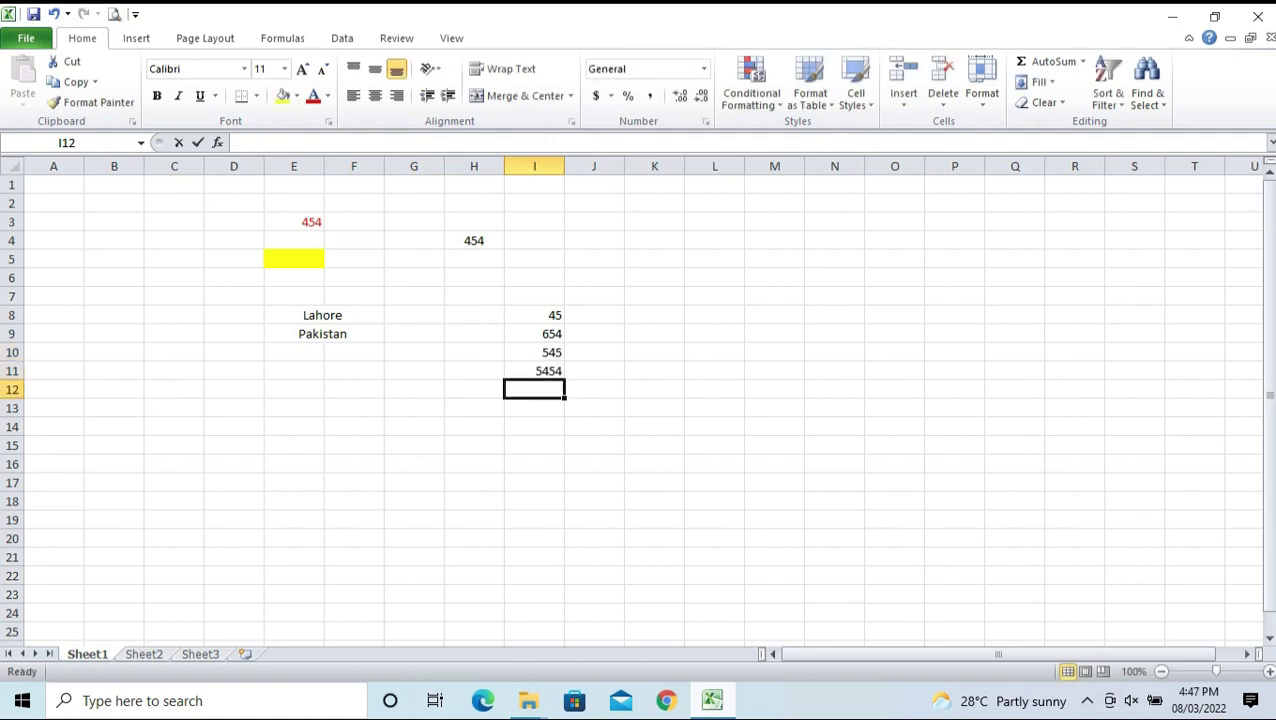
text(545)
key(ctrl+Return)
Total the numbers in I8:I12 with AutoSum, placing the result in I13
key(Up)
key(Up)
key(Up)
key(Up)
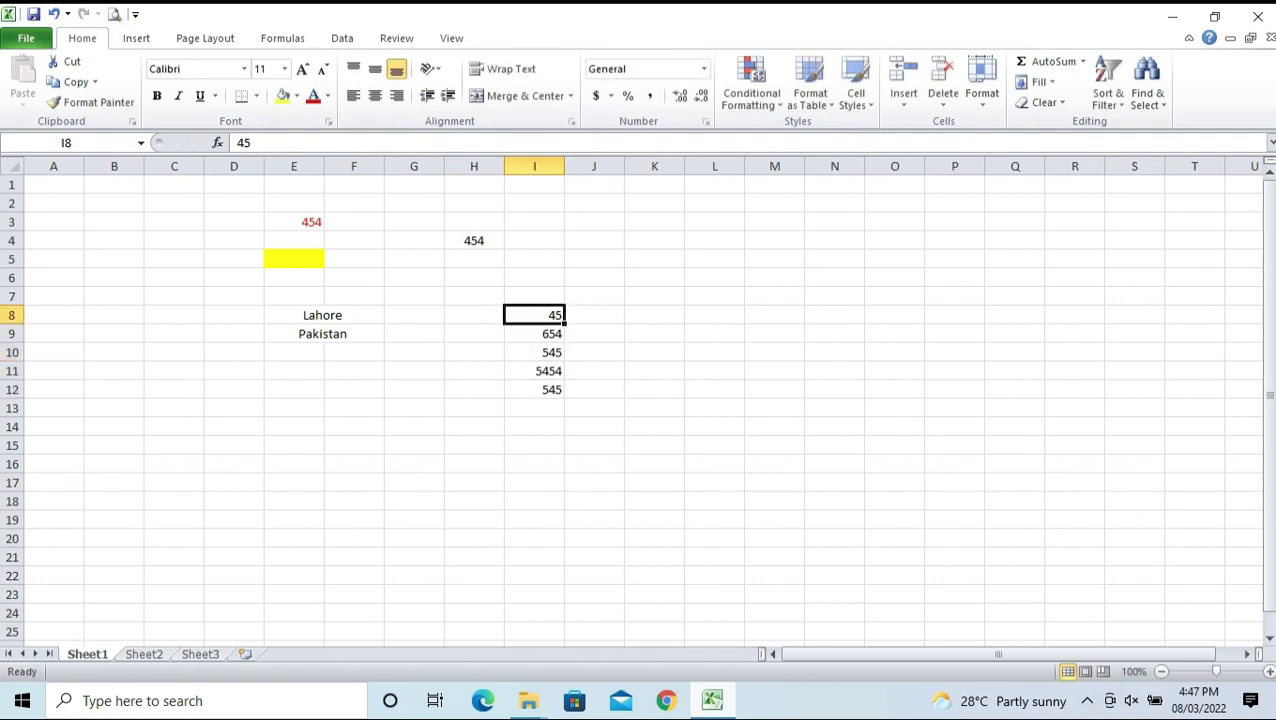
key(shift+Down)
key(shift+Down)
key(shift+Down)
key(shift+Down)
key(shift+Down)
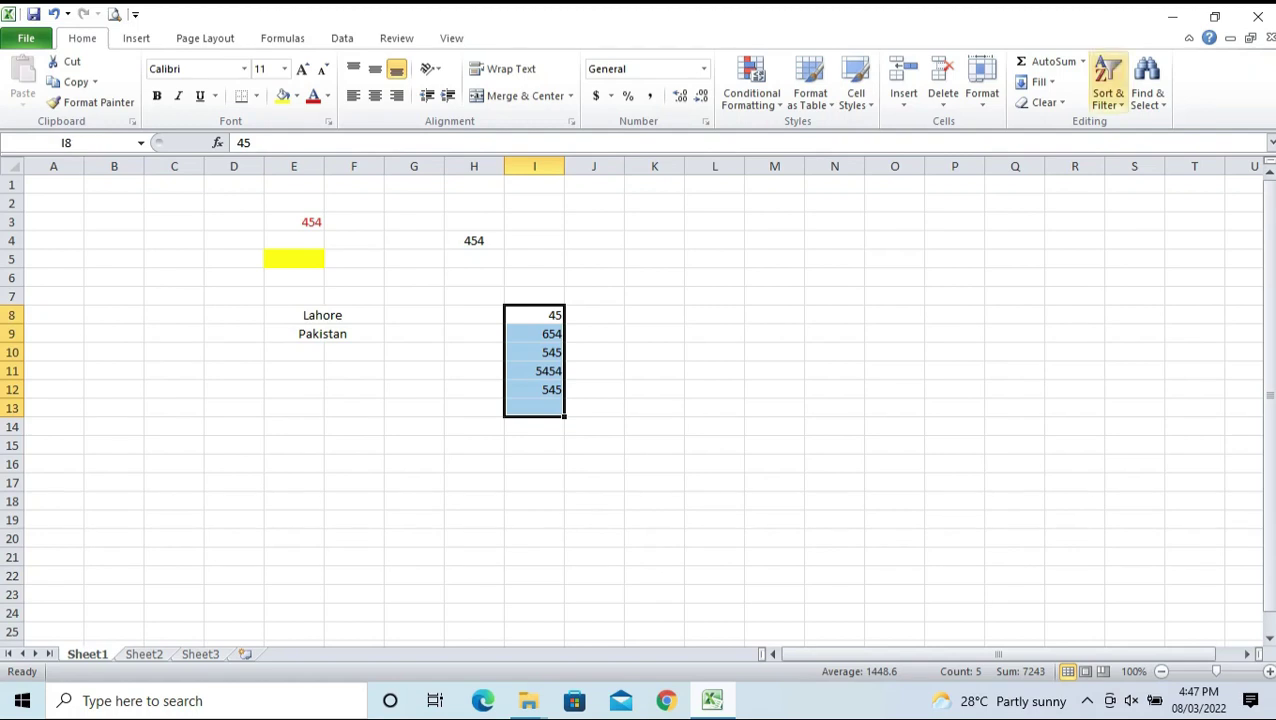
click(1045, 61)
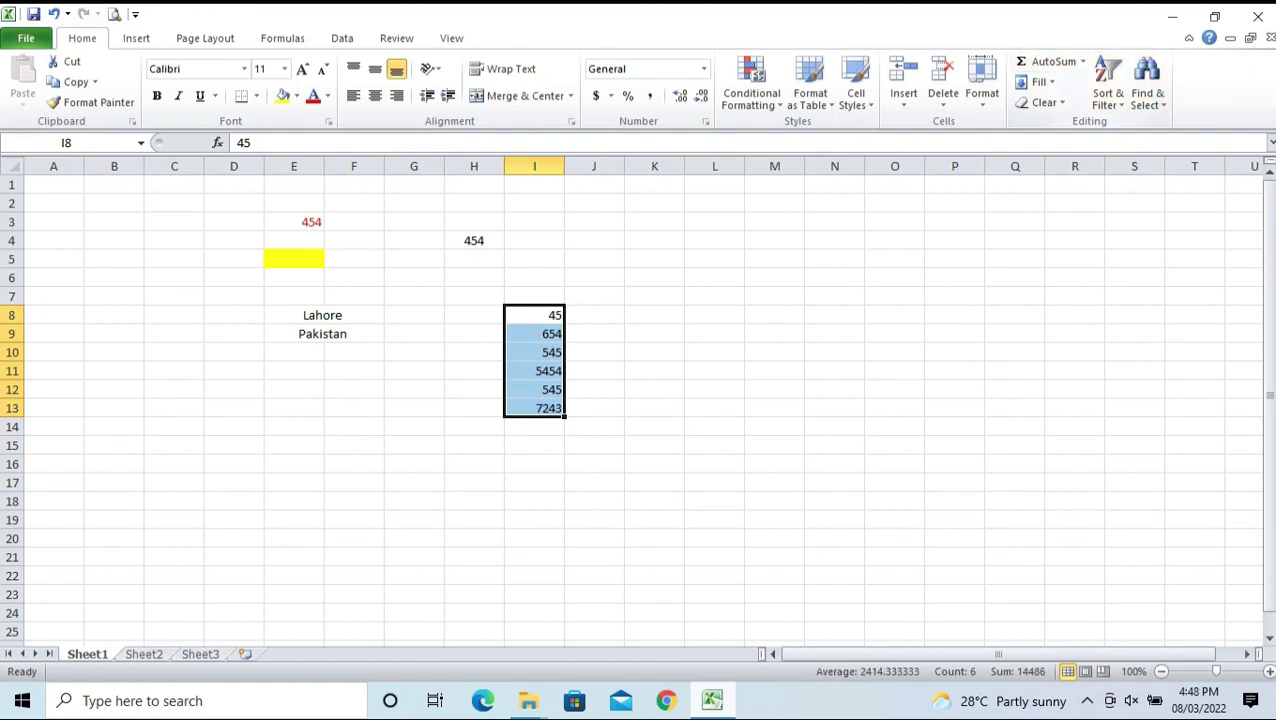
Check the numbers in column I and the formula behind the total in I13
click(594, 371)
key(Left)
key(Up)
key(Up)
key(Up)
key(Down)
key(Down)
key(Down)
key(Down)
key(Down)
key(Down)
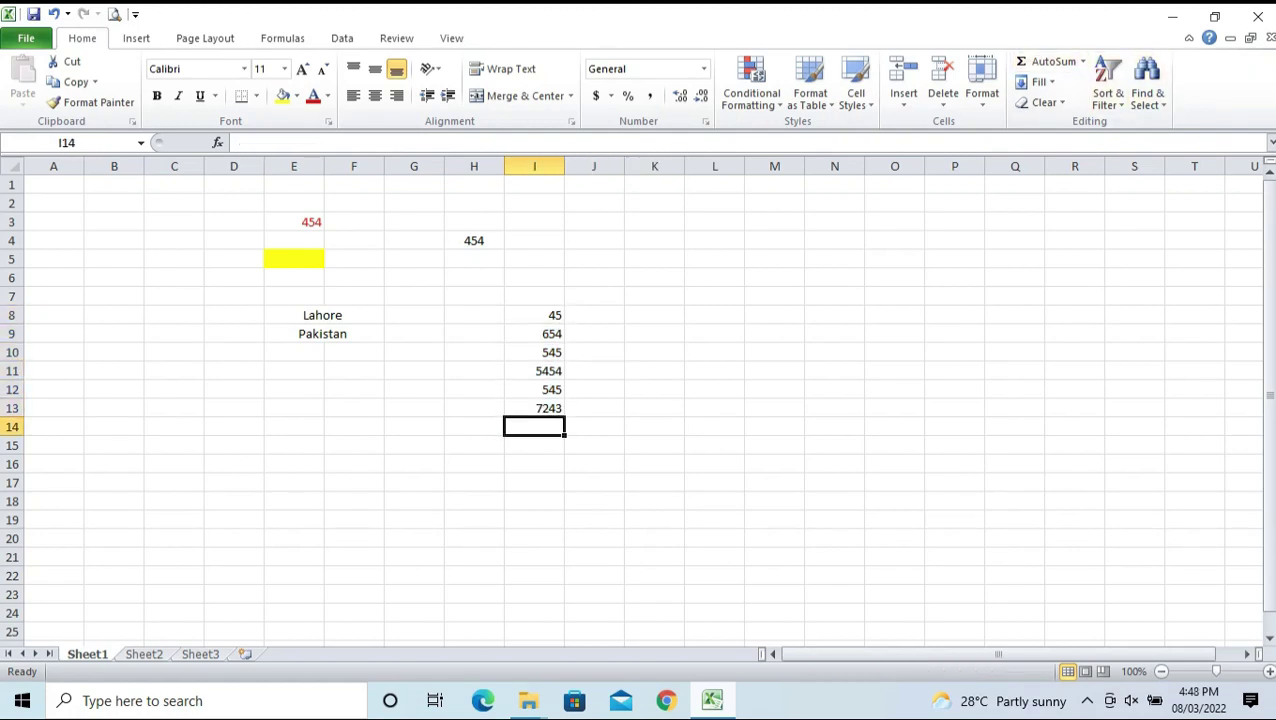
key(Up)
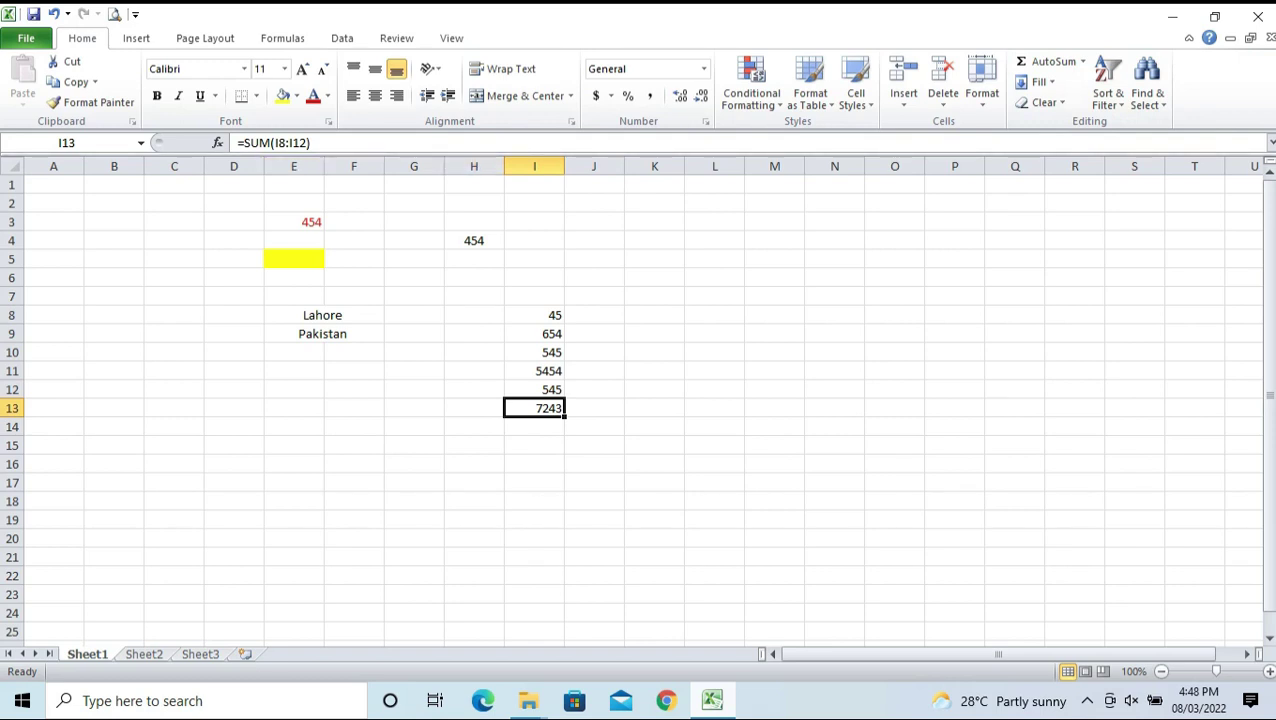
Replace the total in I13 with a manual formula that starts with a reference to cell I8
key(F2)
text(==)
key(Up)
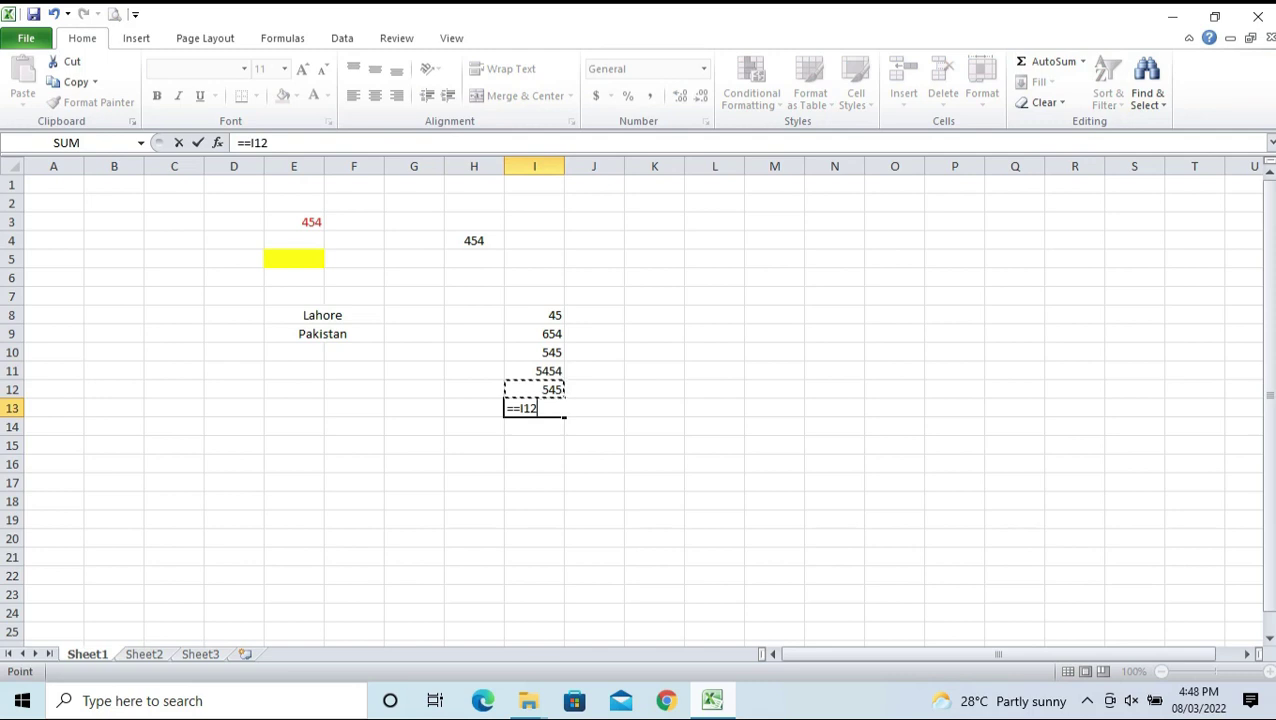
key(Down)
key(BackSpace)
key(BackSpace)
key(BackSpace)
key(BackSpace)
click(534, 315)
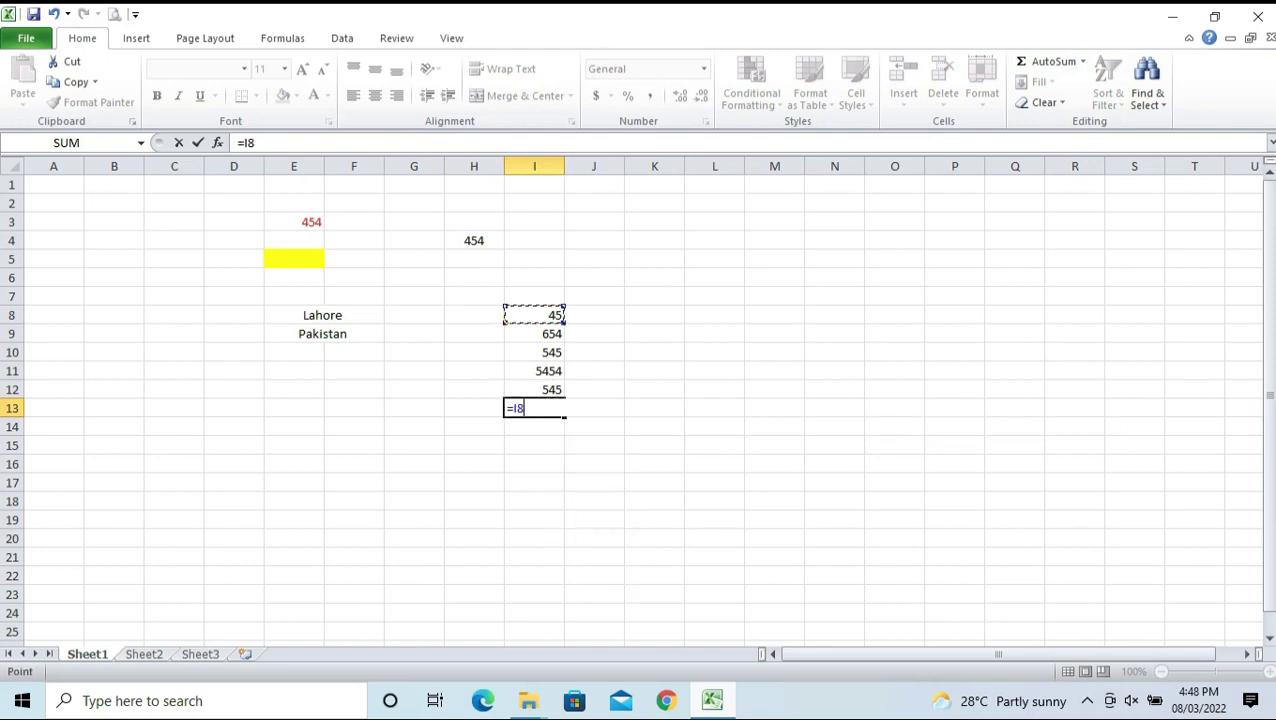
Extend the formula in I13 to =I8+I9+I106 and commit it
text(+)
key(Down)
key(Up)
key(Up)
key(Up)
key(Up)
key(Up)
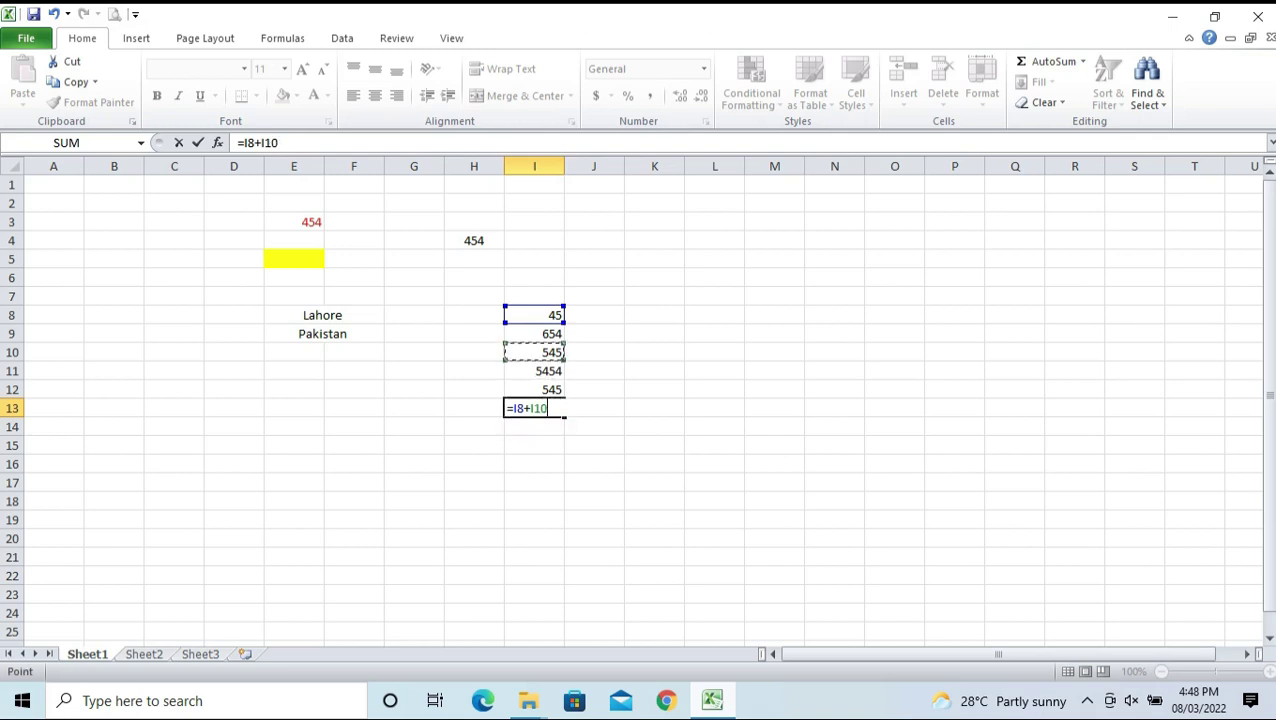
text(+)
key(Down)
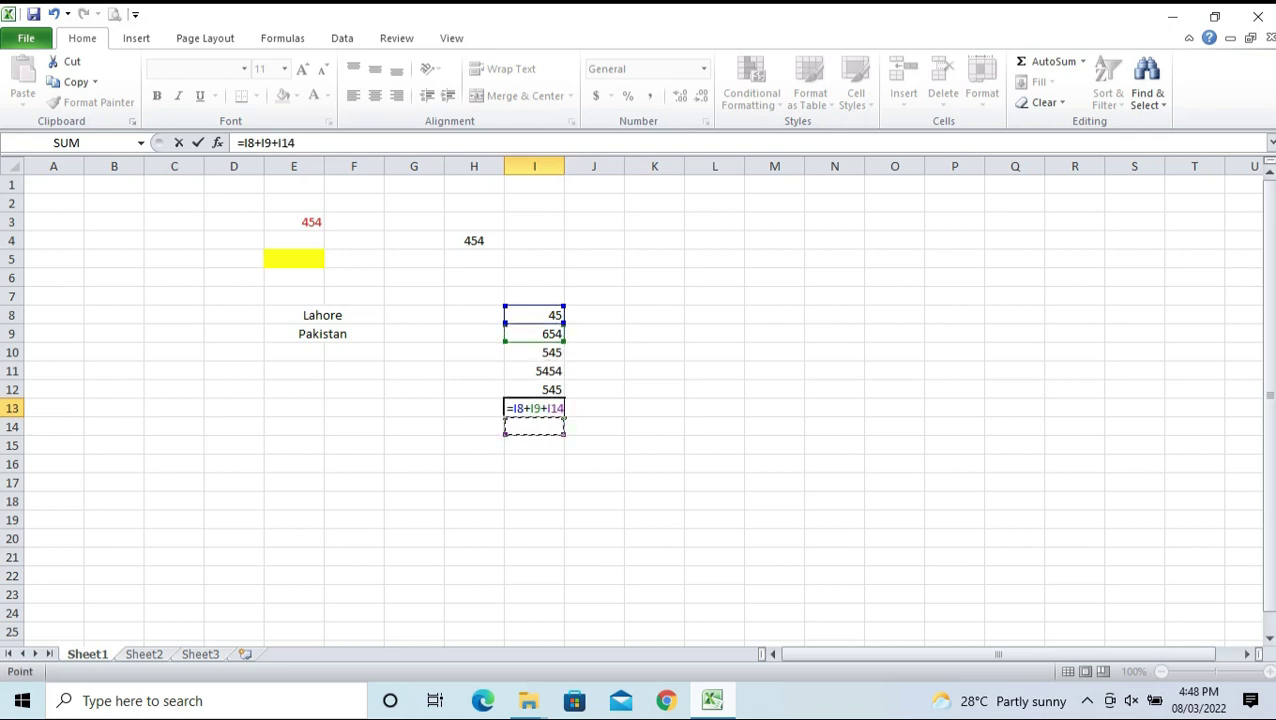
key(Up)
key(Up)
key(Up)
key(Up)
text(6)
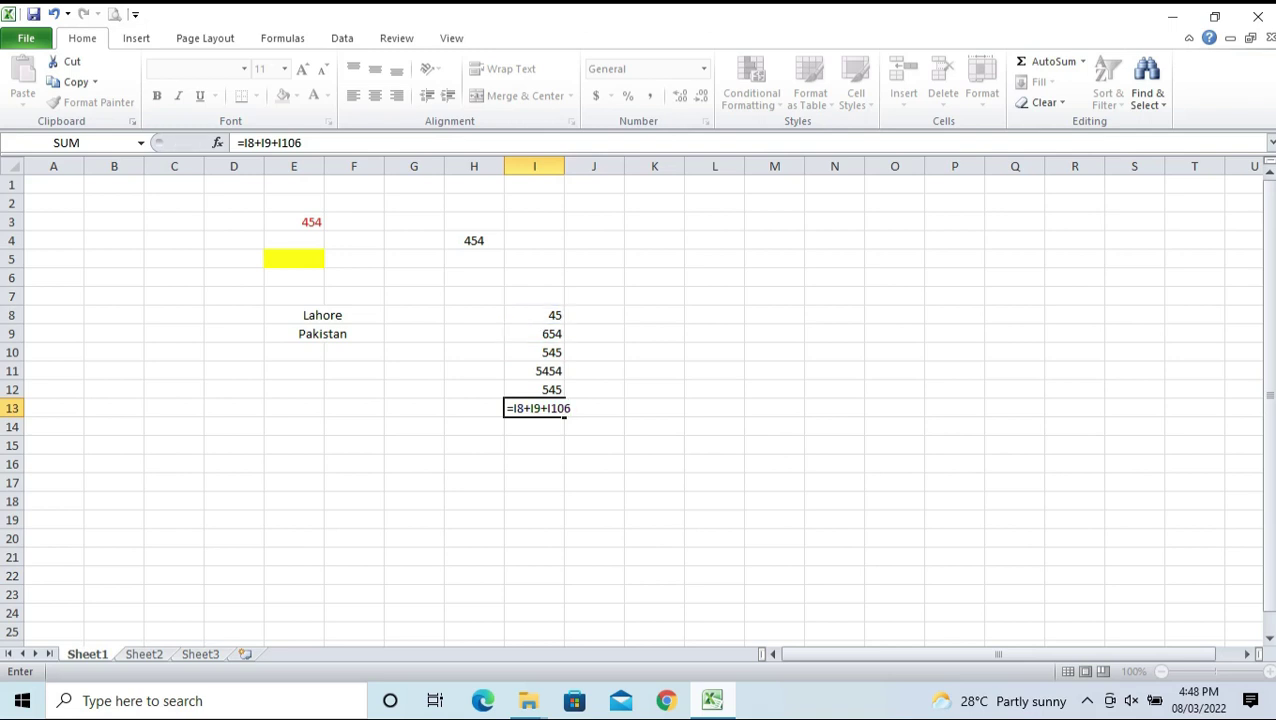
key(Up)
key(Up)
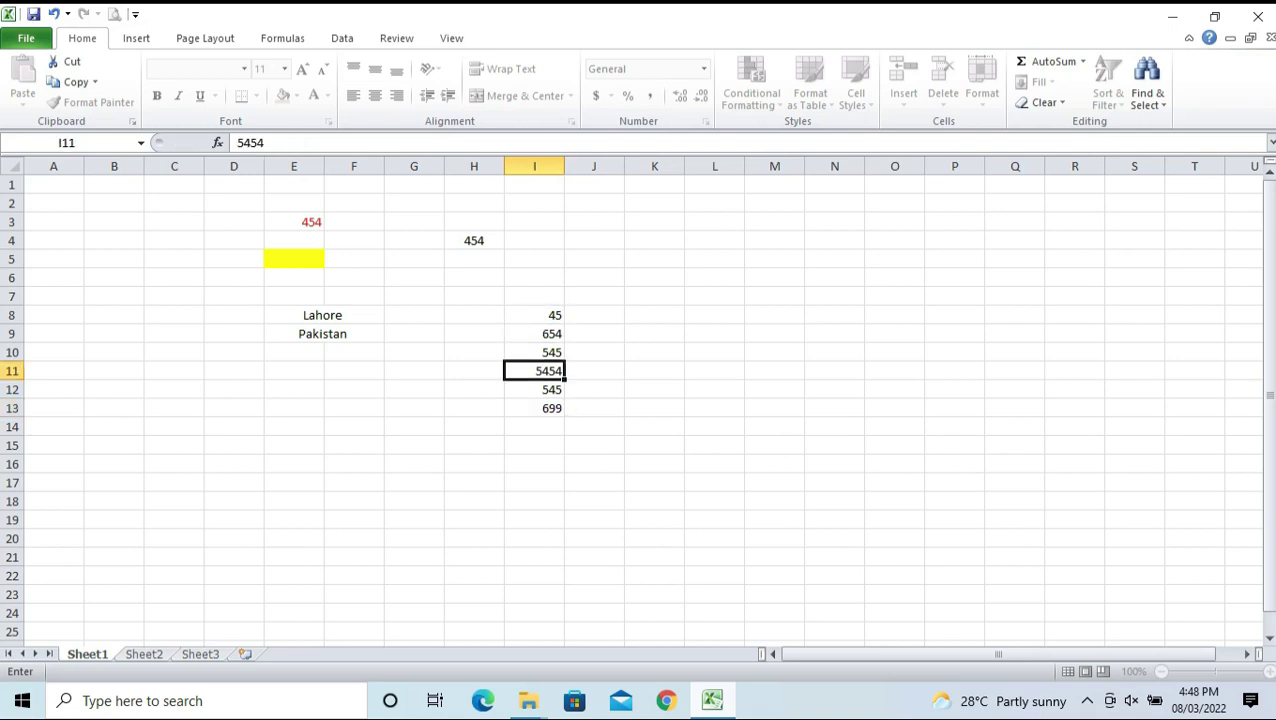
Delete the formula from cell I13 below the list of numbers
key(Down)
key(Down)
click(654, 501)
key(Left)
key(Left)
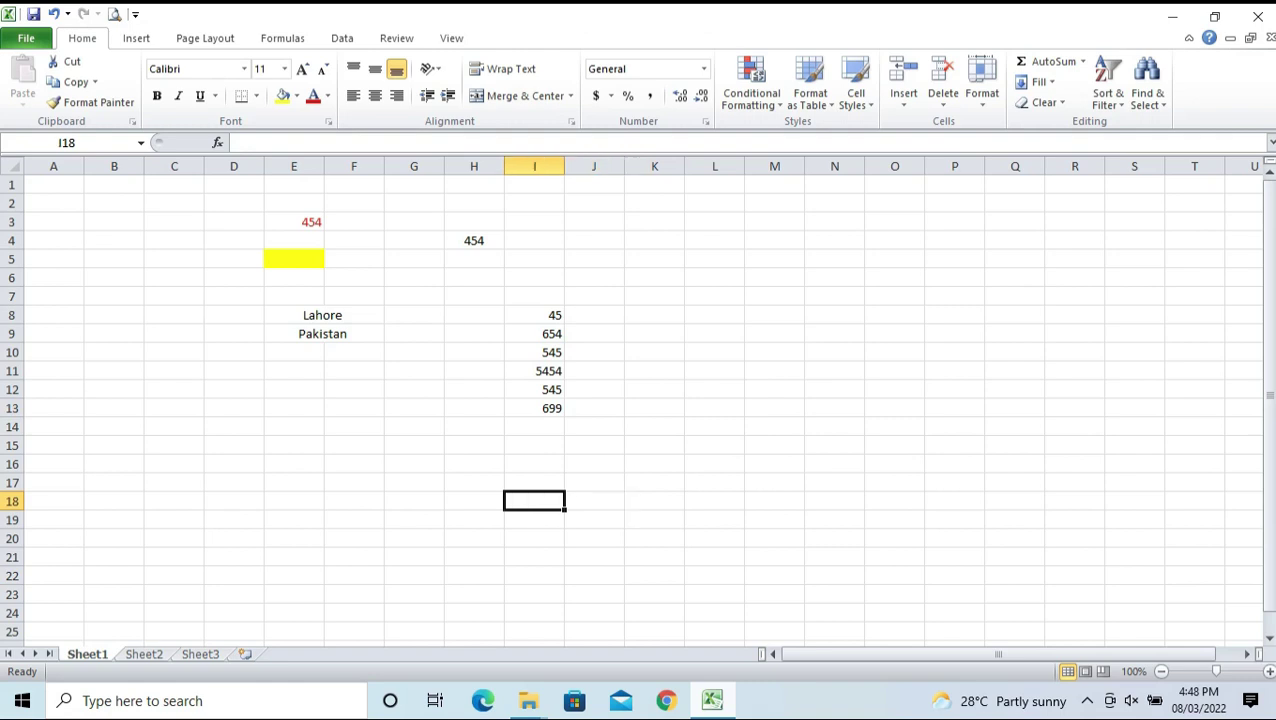
key(Up)
key(Up)
key(Up)
key(Up)
key(Up)
key(Up)
key(Down)
key(Delete)
key(Up)
key(Up)
key(Up)
key(Up)
key(Up)
key(Up)
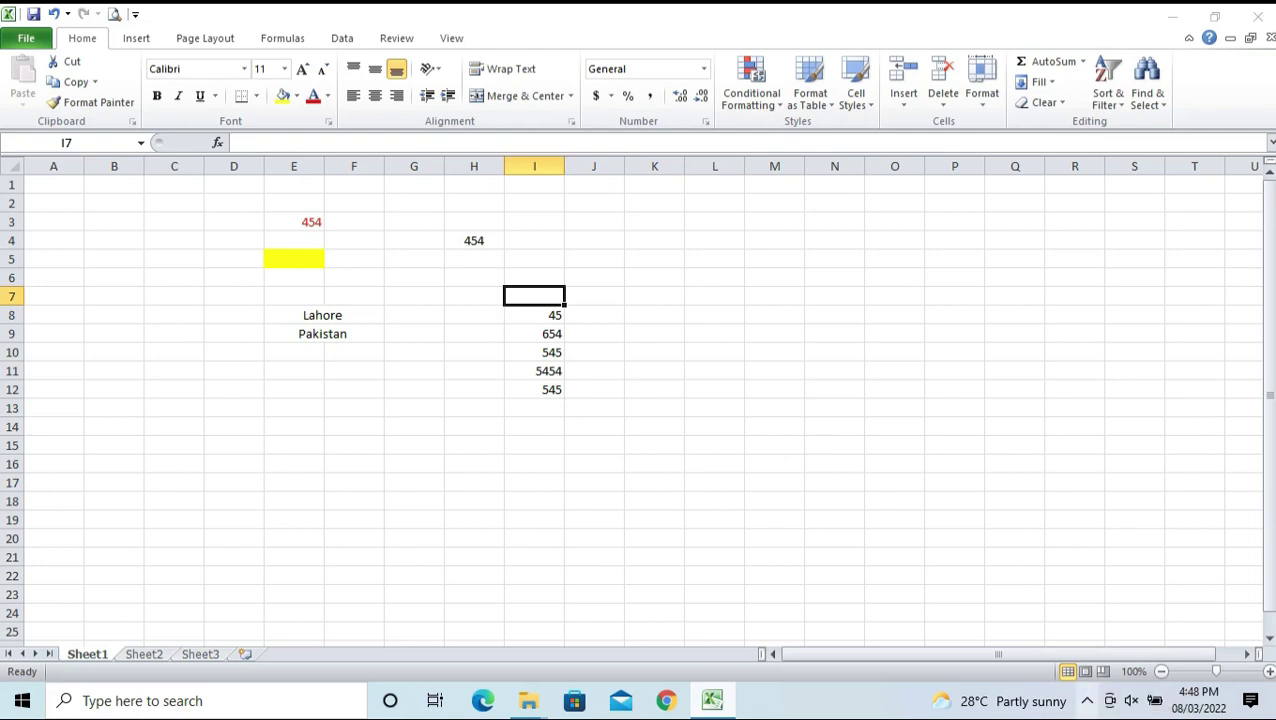
click(1087, 701)
click(1068, 663)
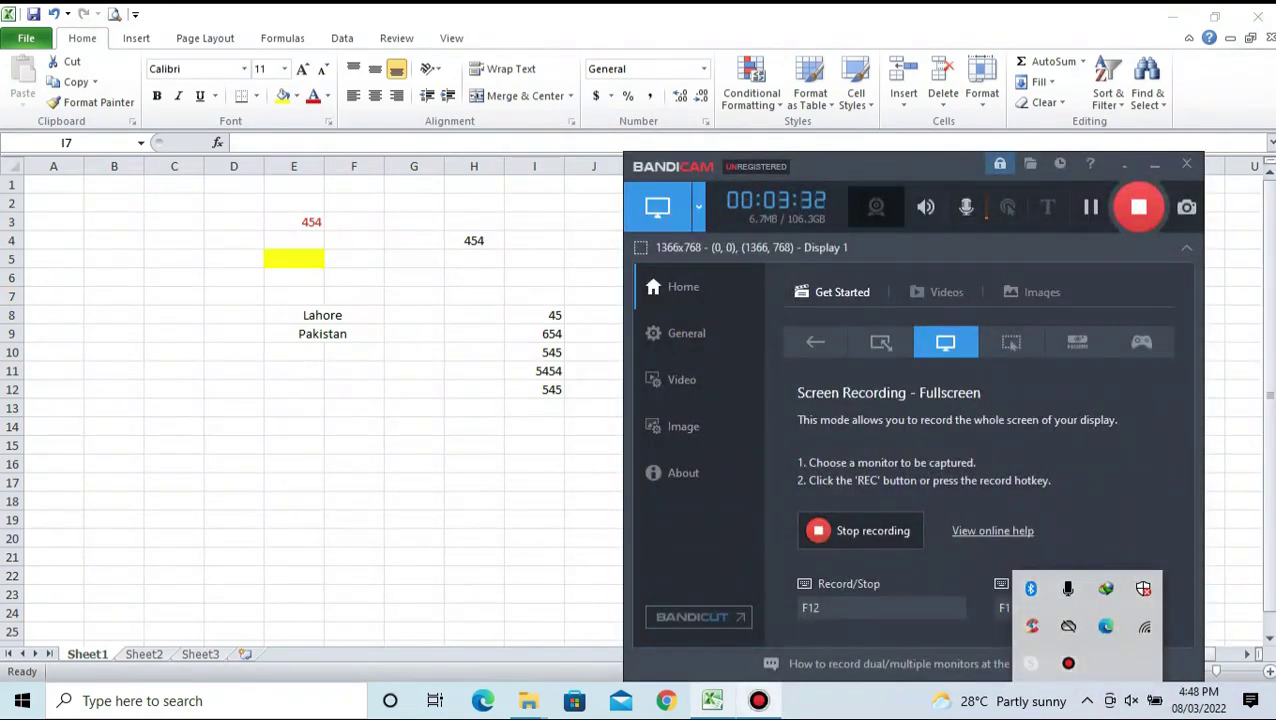
click(1155, 165)
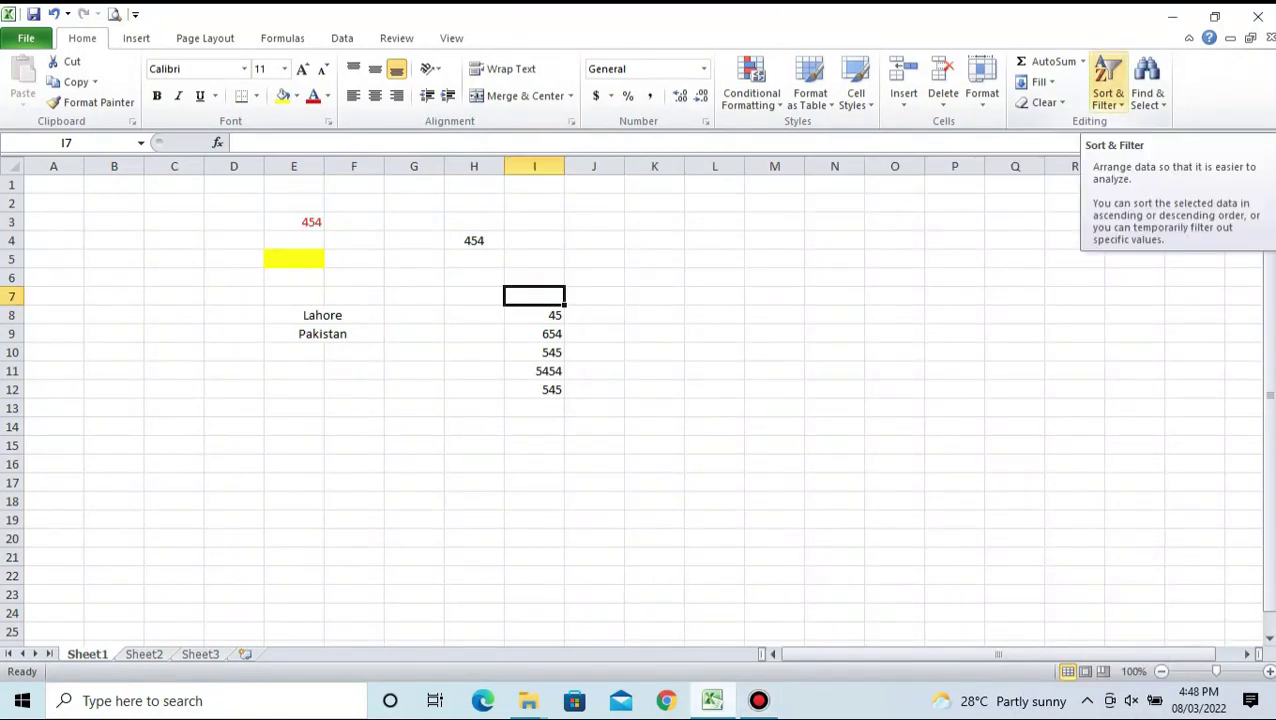
click(1107, 98)
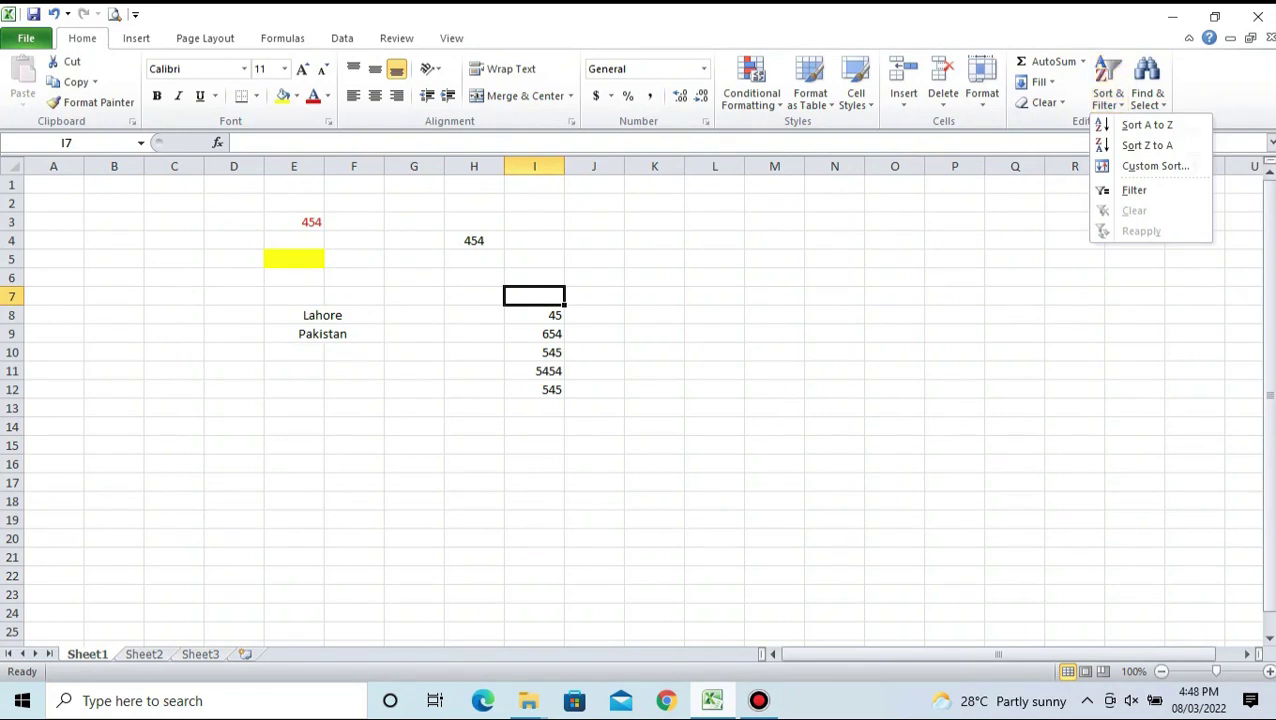
Enter three people's first names in cells L4 to L6, one per cell
click(714, 241)
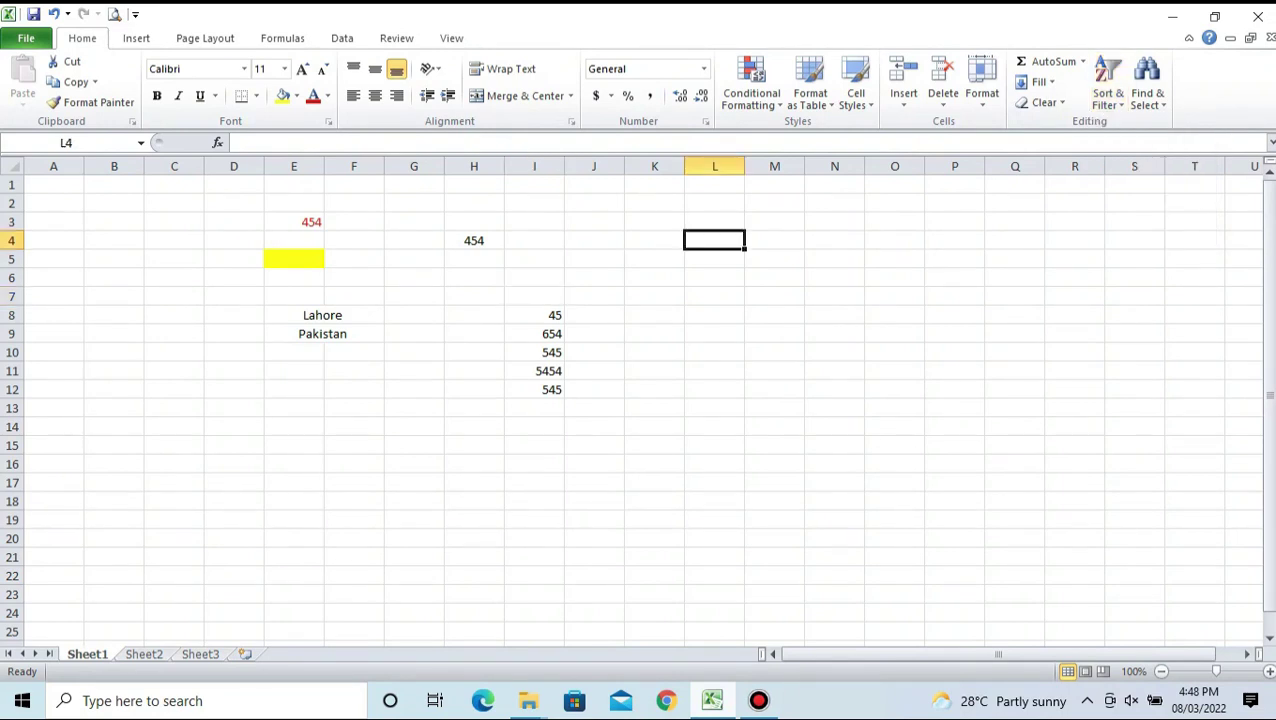
text(Ali)
key(Return)
text(Ahm)
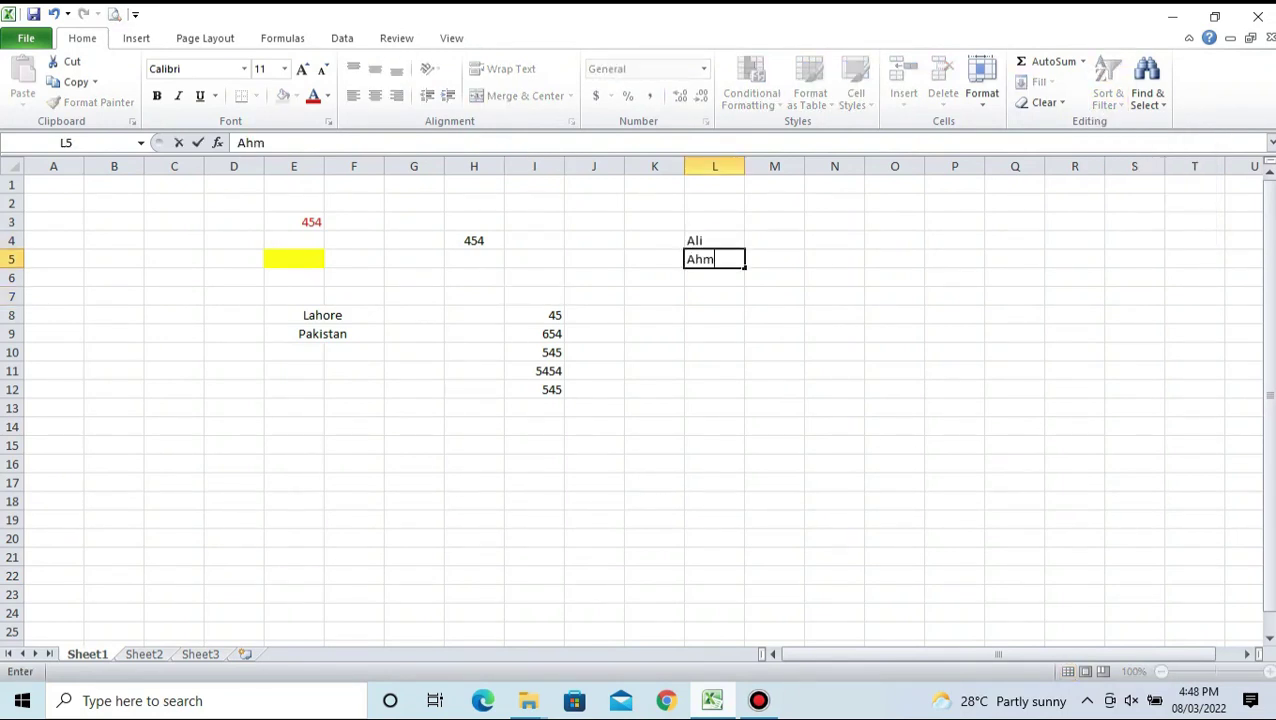
text(ed)
key(Return)
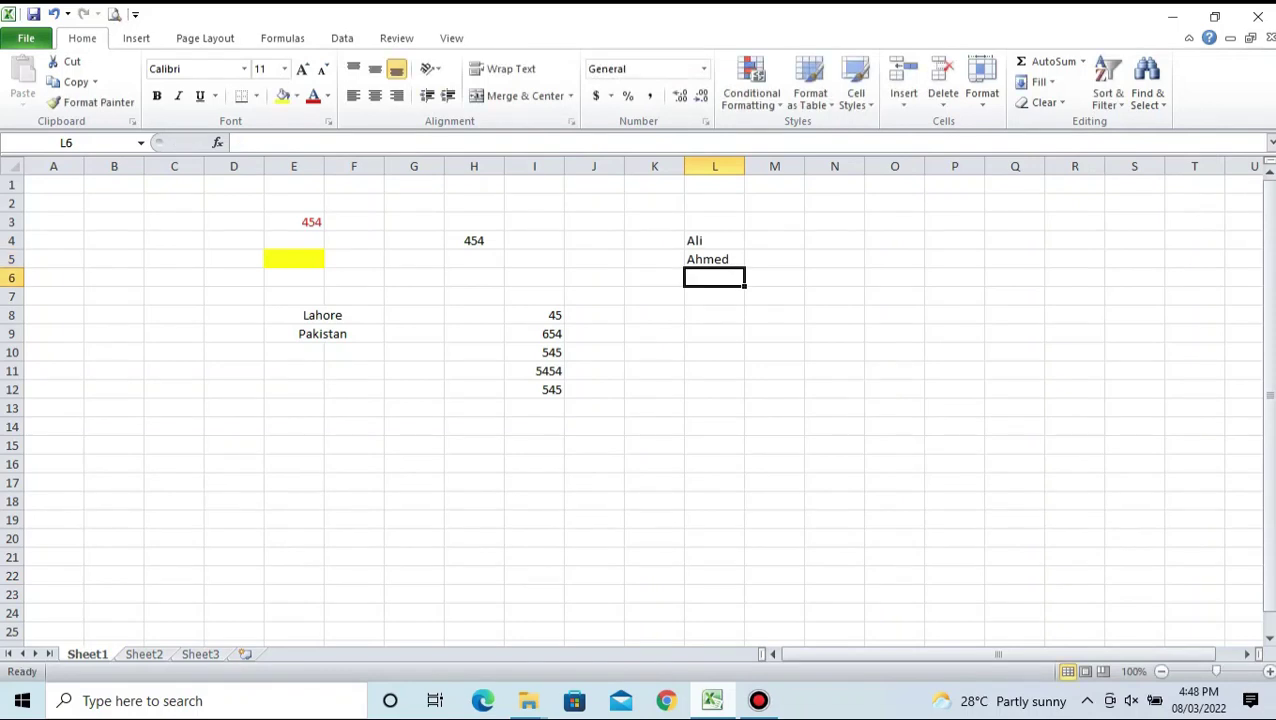
text(Kamran)
key(Return)
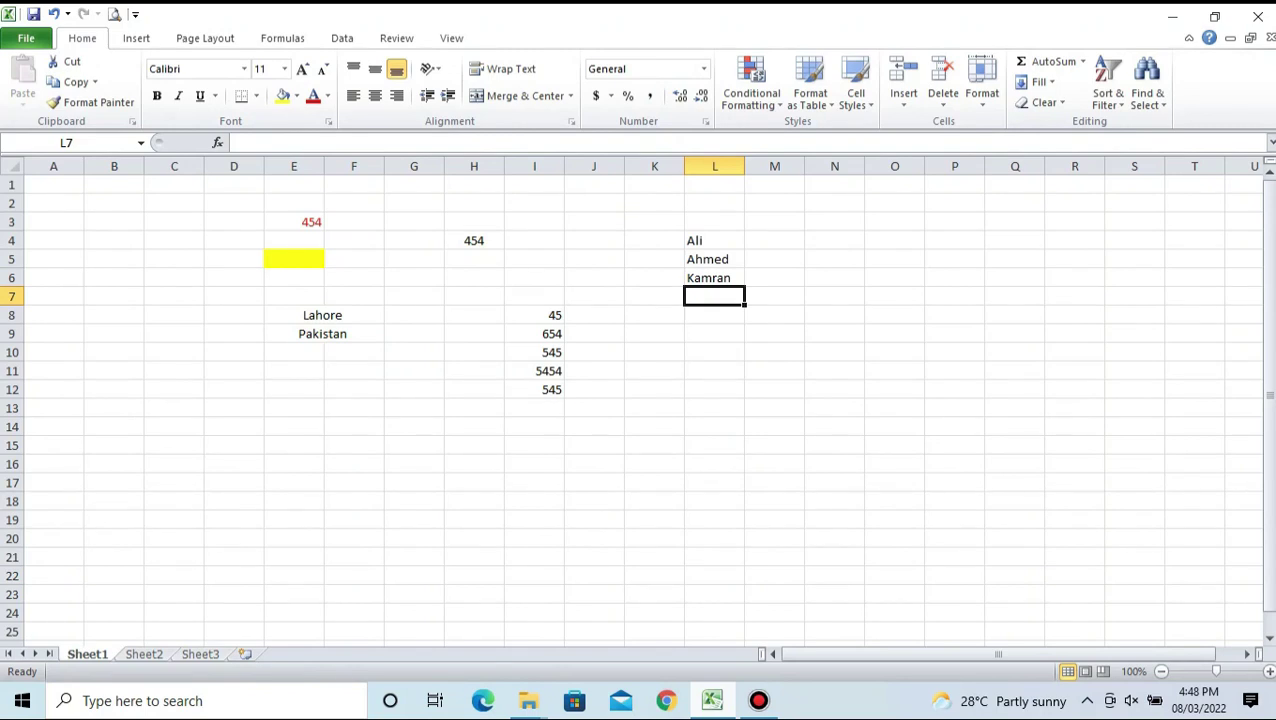
Enter a fourth person's first name in cell L7, below the other names in column L
text(Hassan)
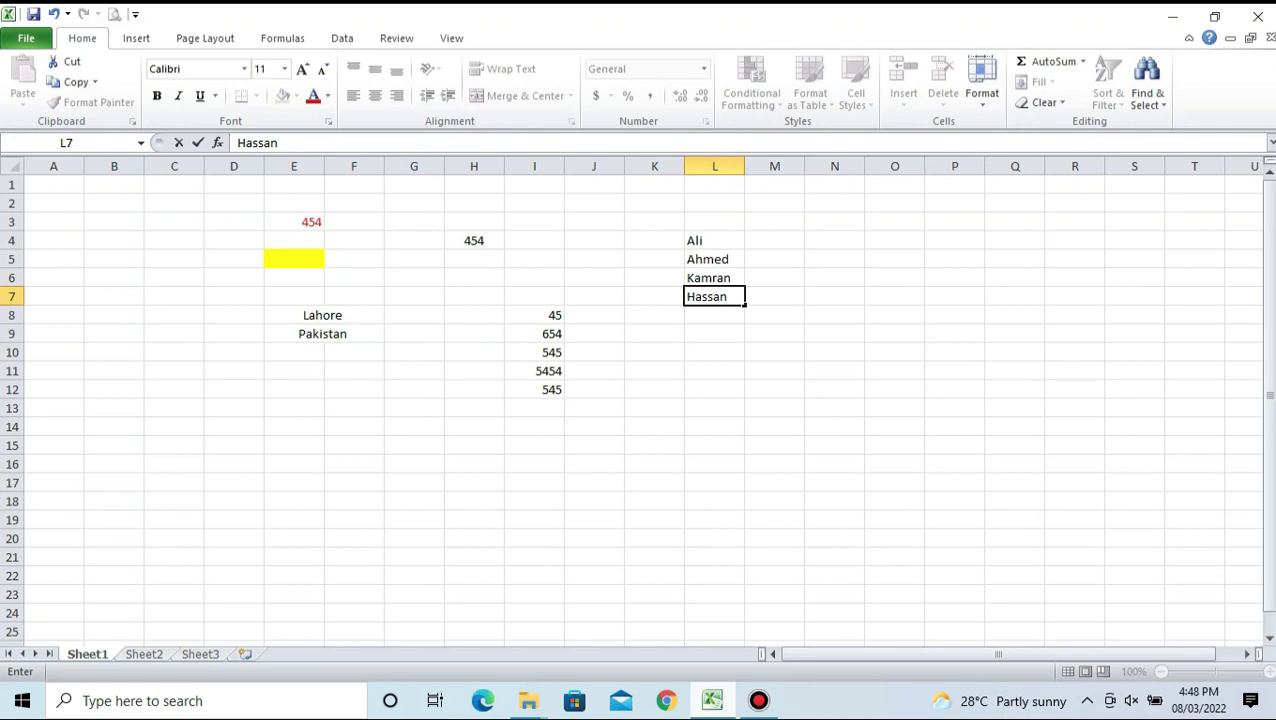
key(Return)
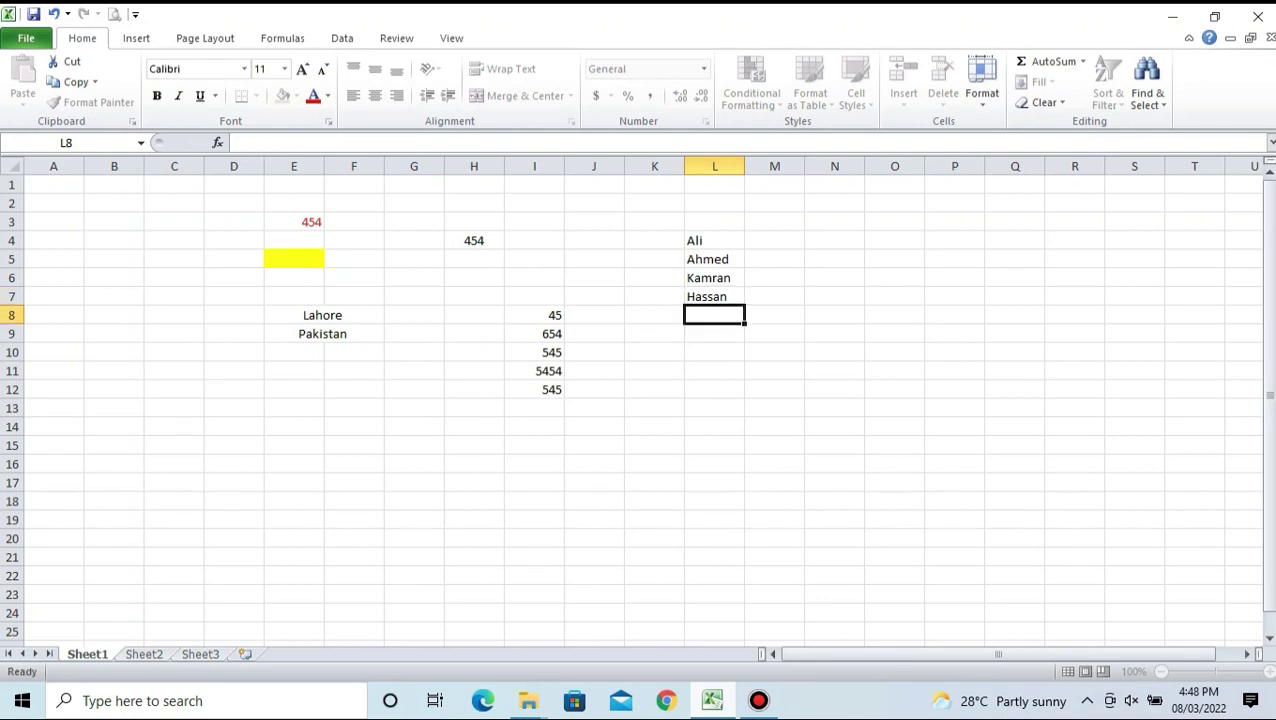
key(Down)
key(Down)
key(Up)
key(Up)
key(Up)
key(Up)
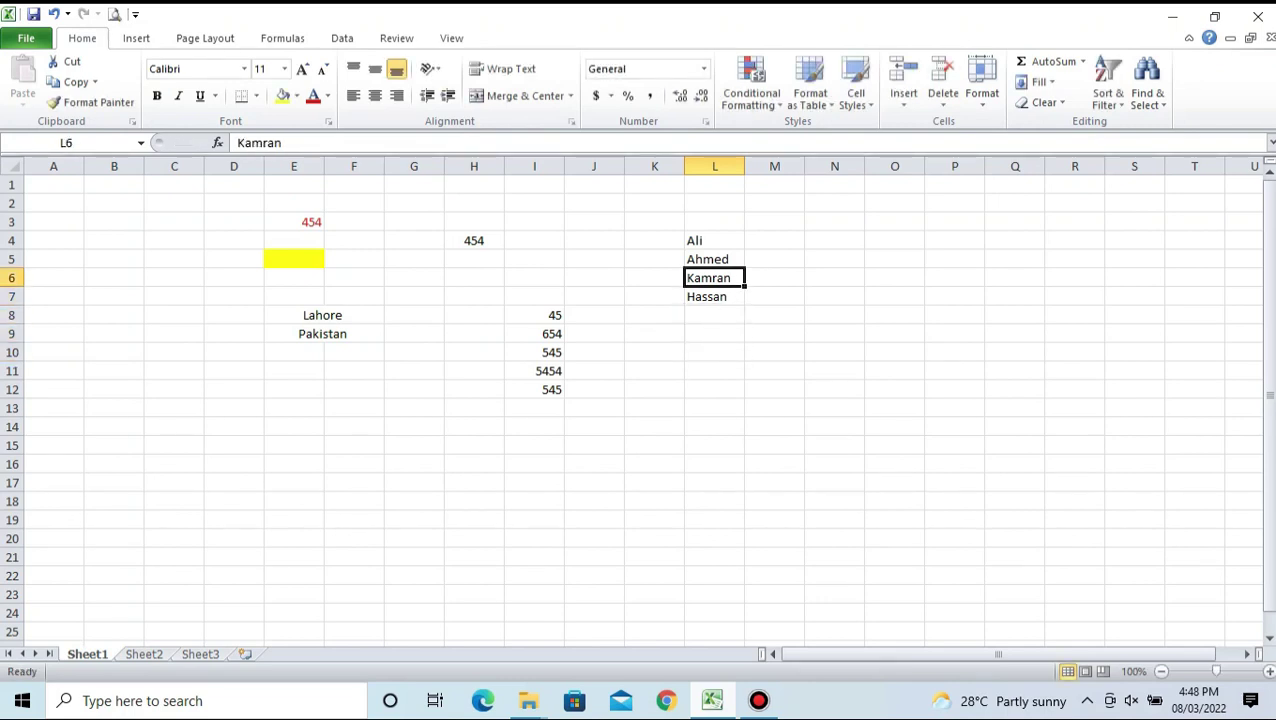
Sort the list of names in column L alphabetically from A to Z
click(714, 166)
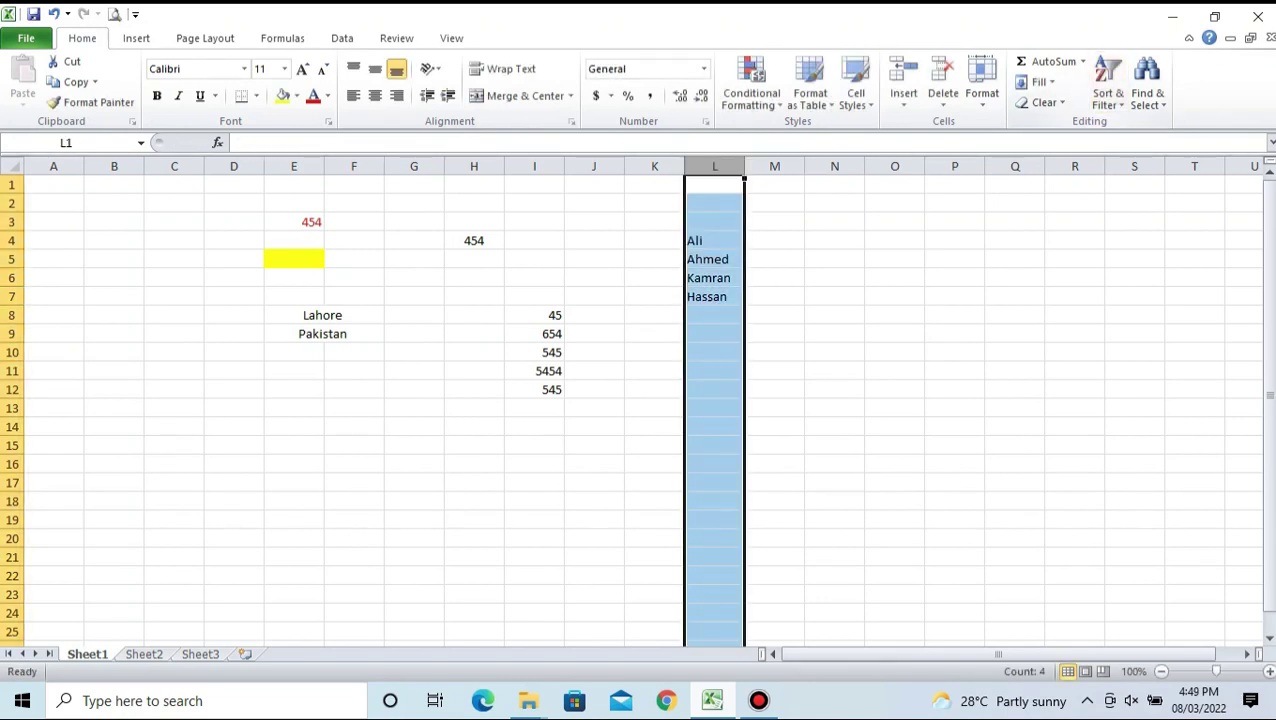
click(1108, 98)
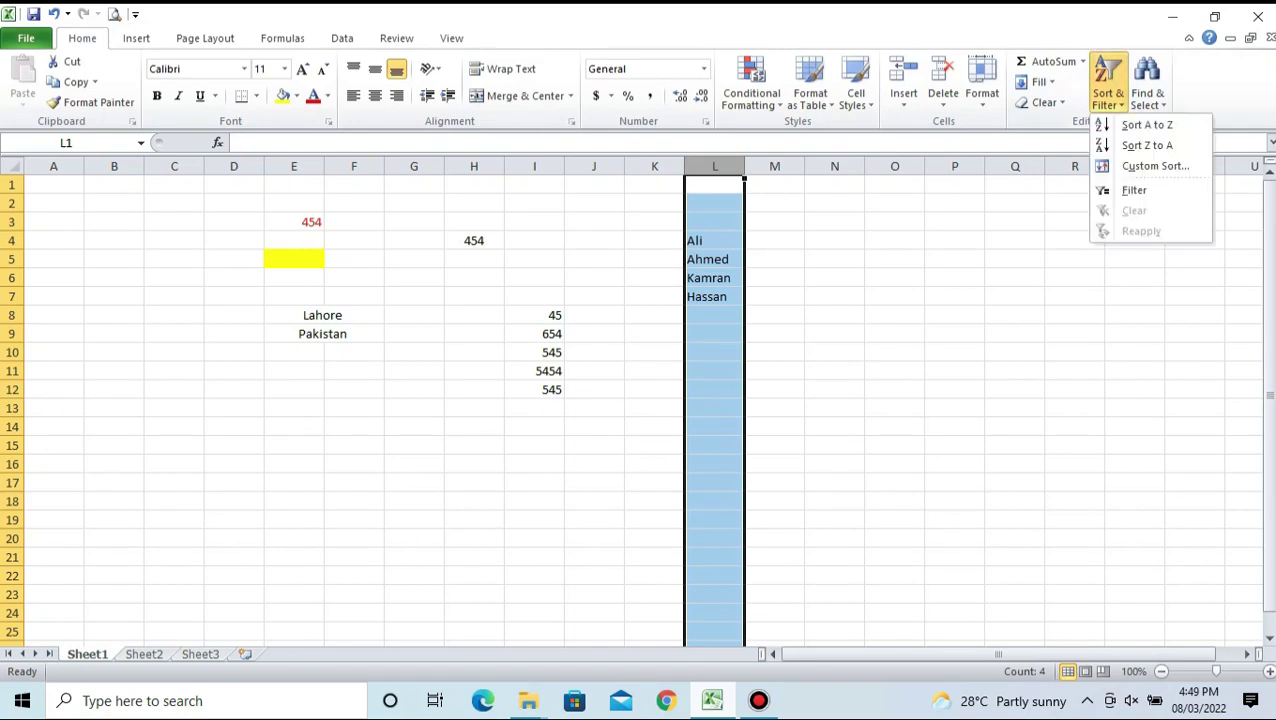
click(1145, 125)
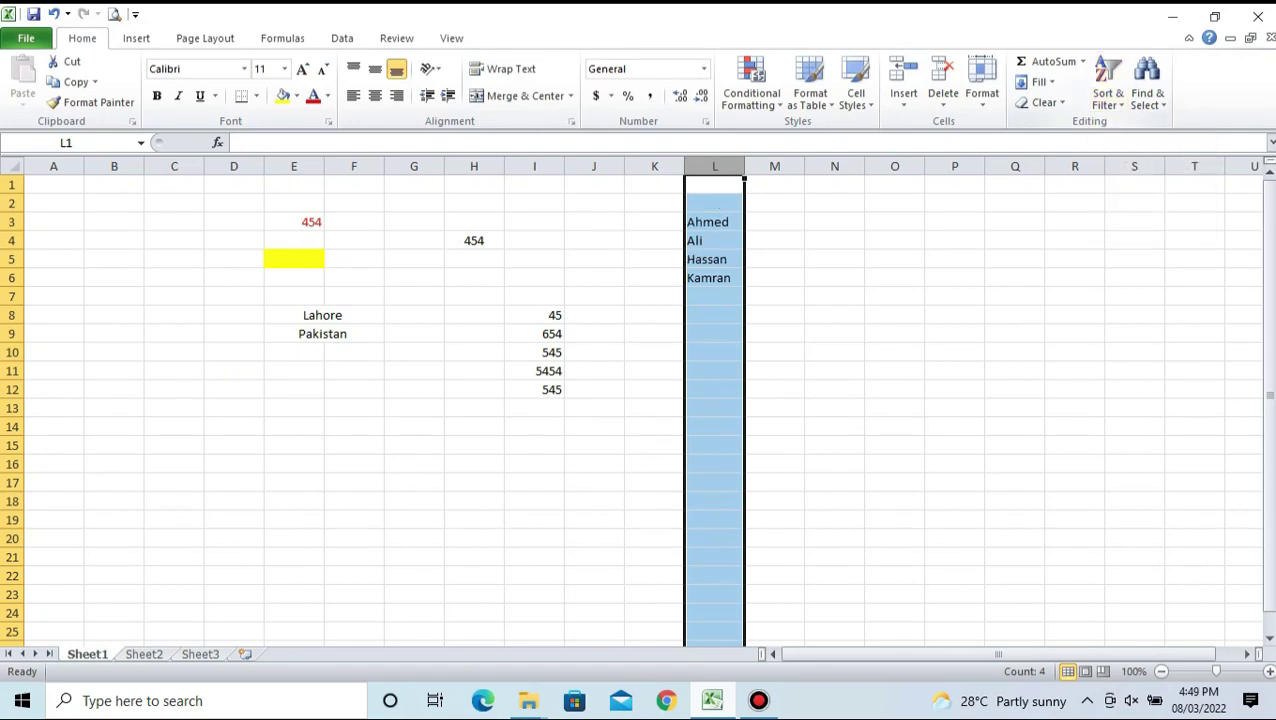
drag(714, 222, 714, 260)
click(714, 278)
click(714, 260)
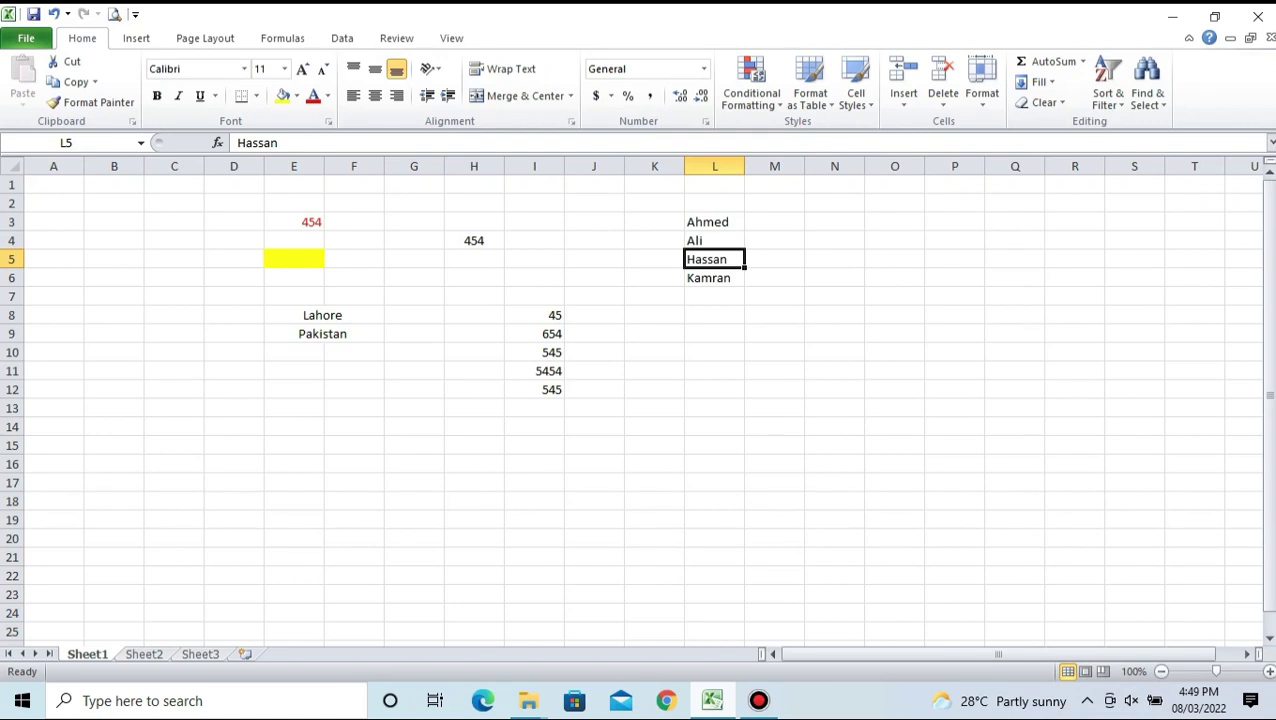
Search the sheet with Find for the first name held in cell L4
click(1147, 95)
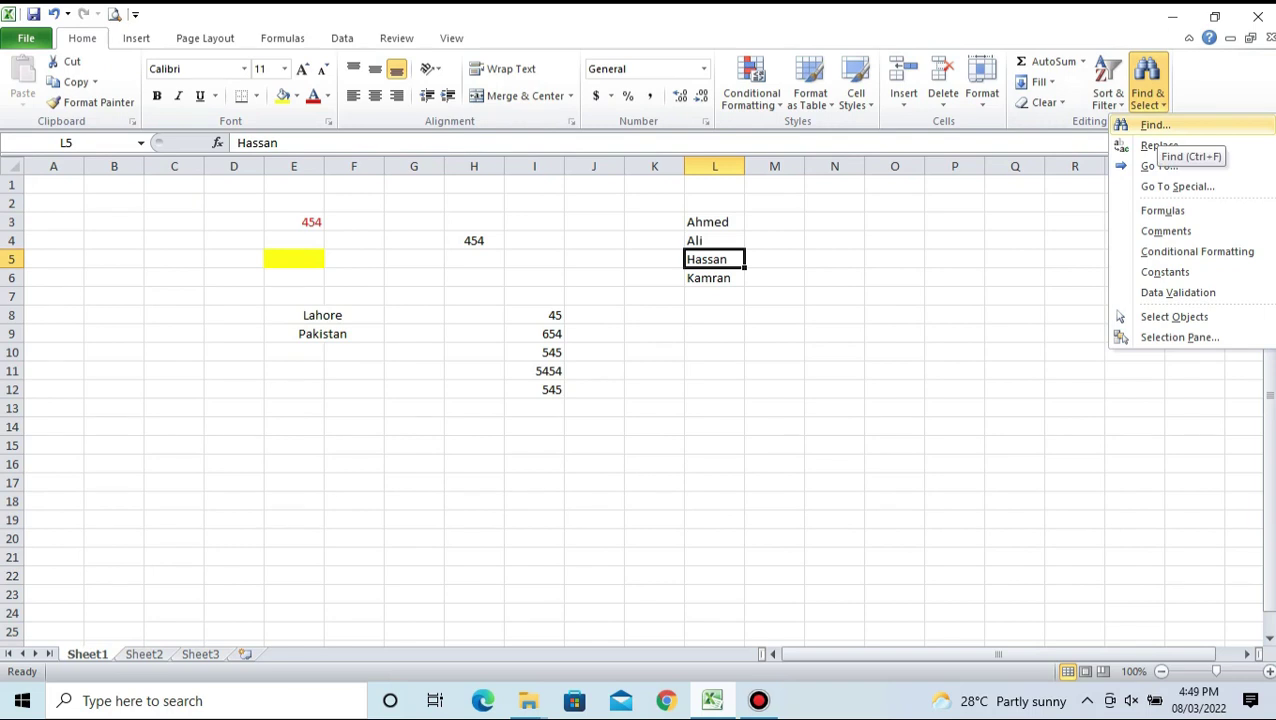
click(1163, 145)
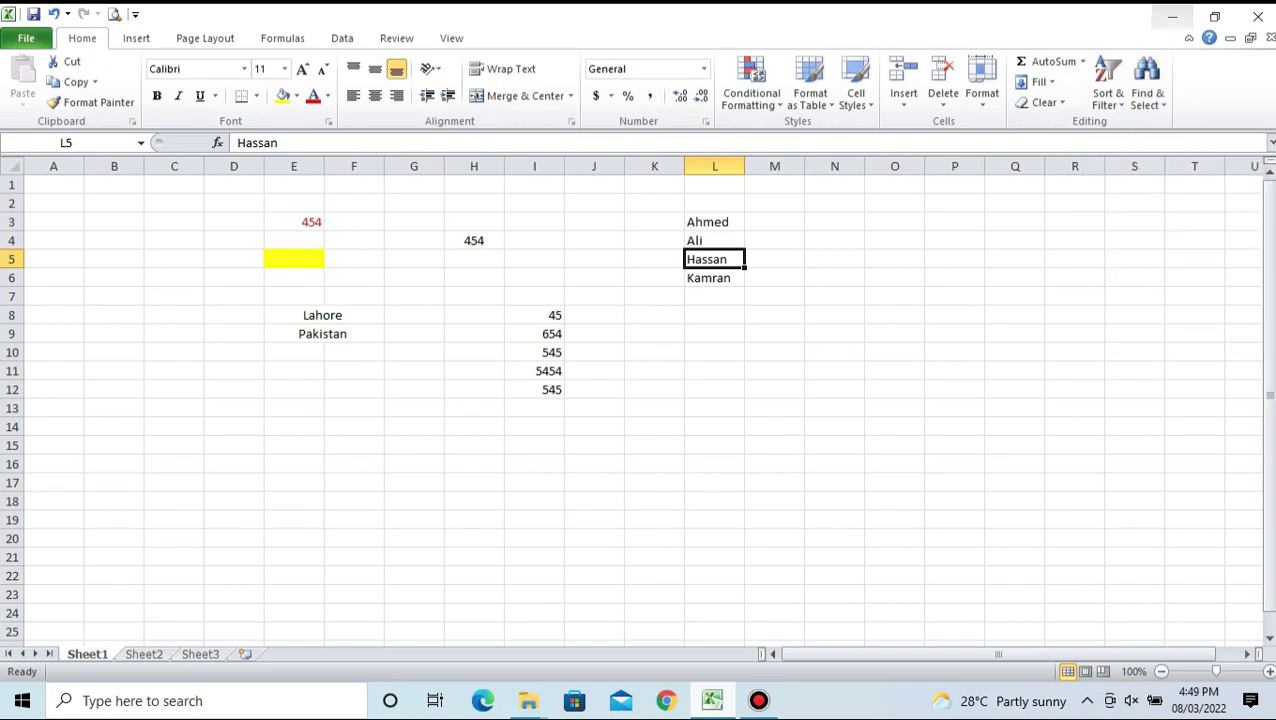
click(1147, 85)
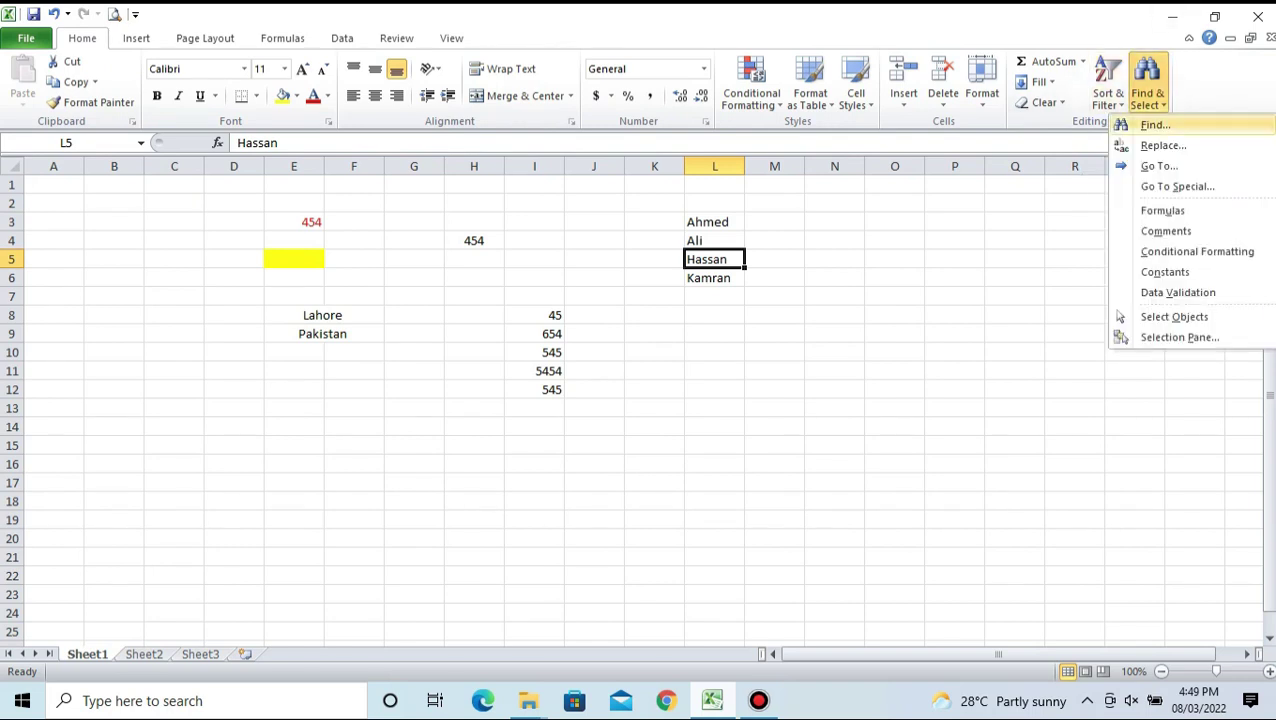
click(1155, 125)
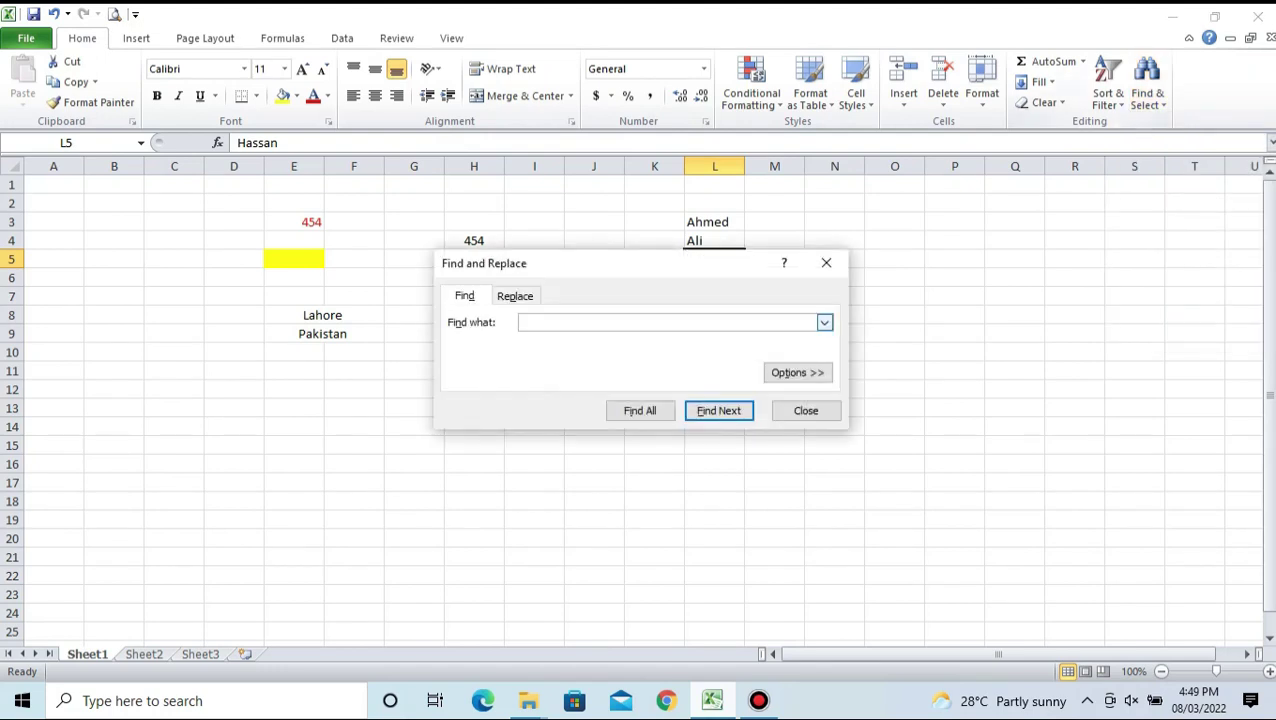
text(Ali)
key(Return)
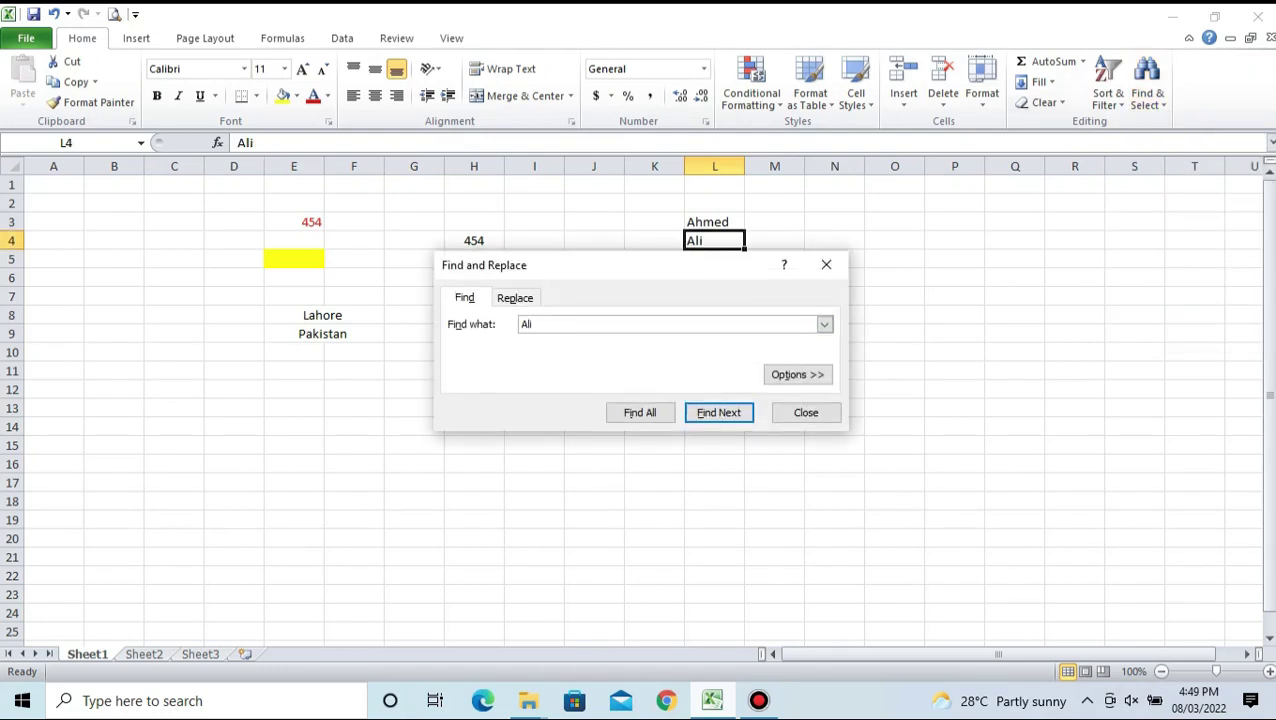
Search for the first name held in cell L6, and close the Find and Replace dialog
drag(733, 267, 794, 484)
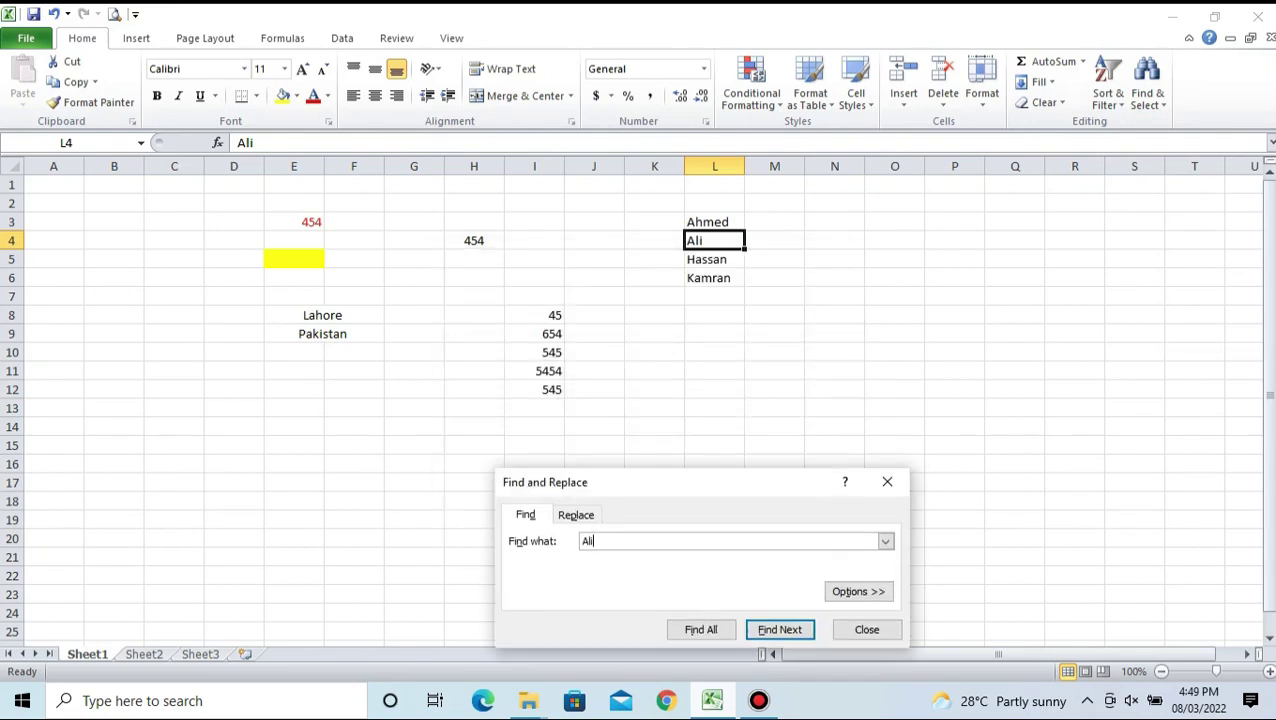
double_click(588, 541)
text(Kamran)
key(Return)
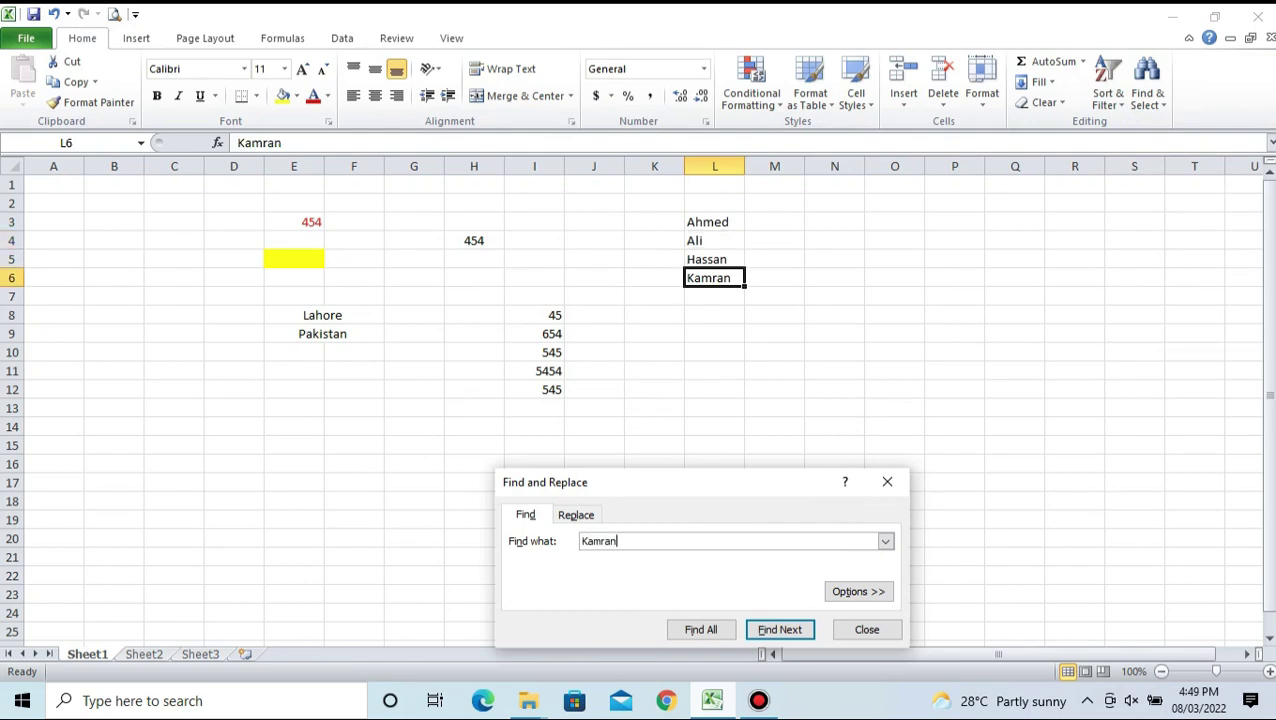
key(XF86AudioRaiseVolume)
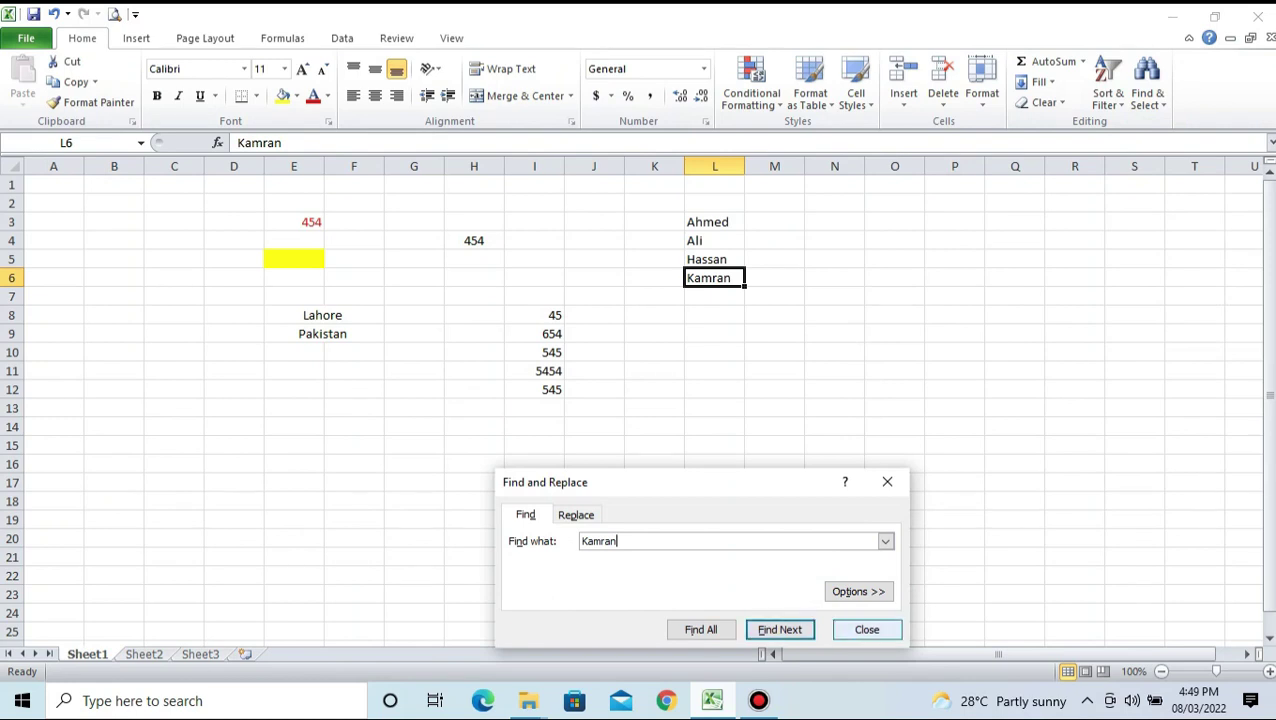
click(866, 629)
click(714, 390)
click(714, 222)
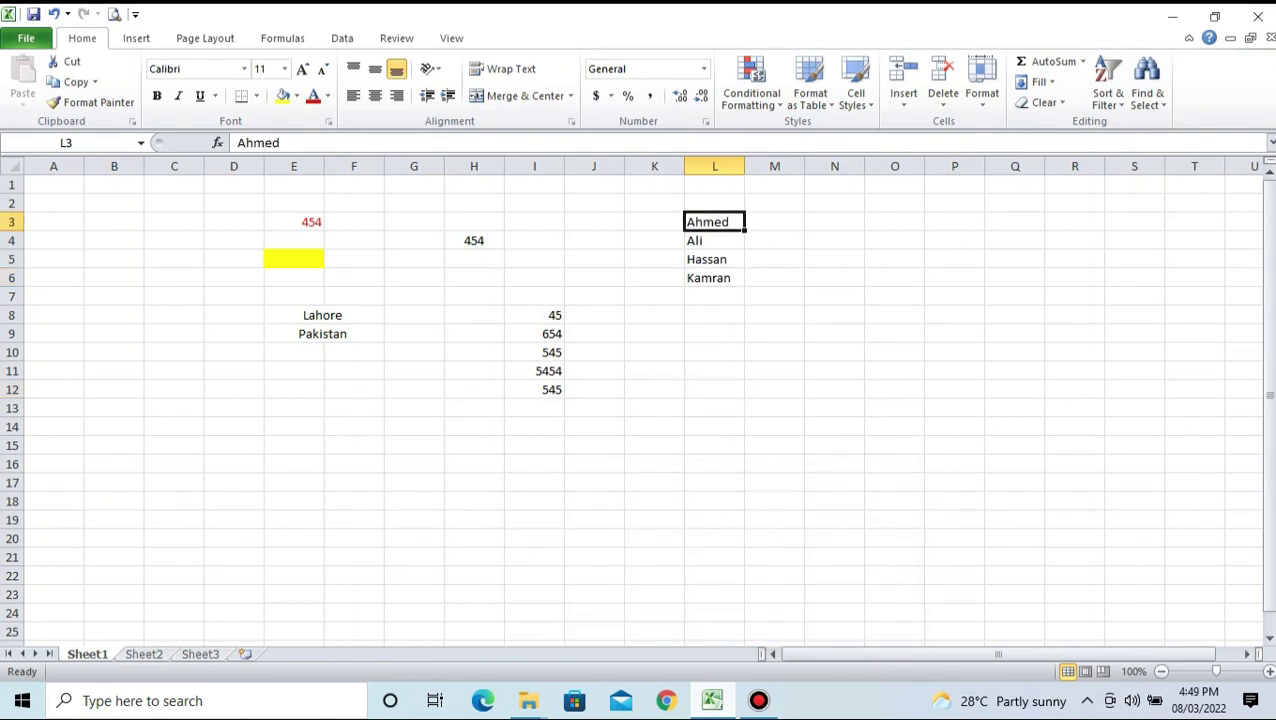
drag(714, 222, 714, 297)
click(759, 701)
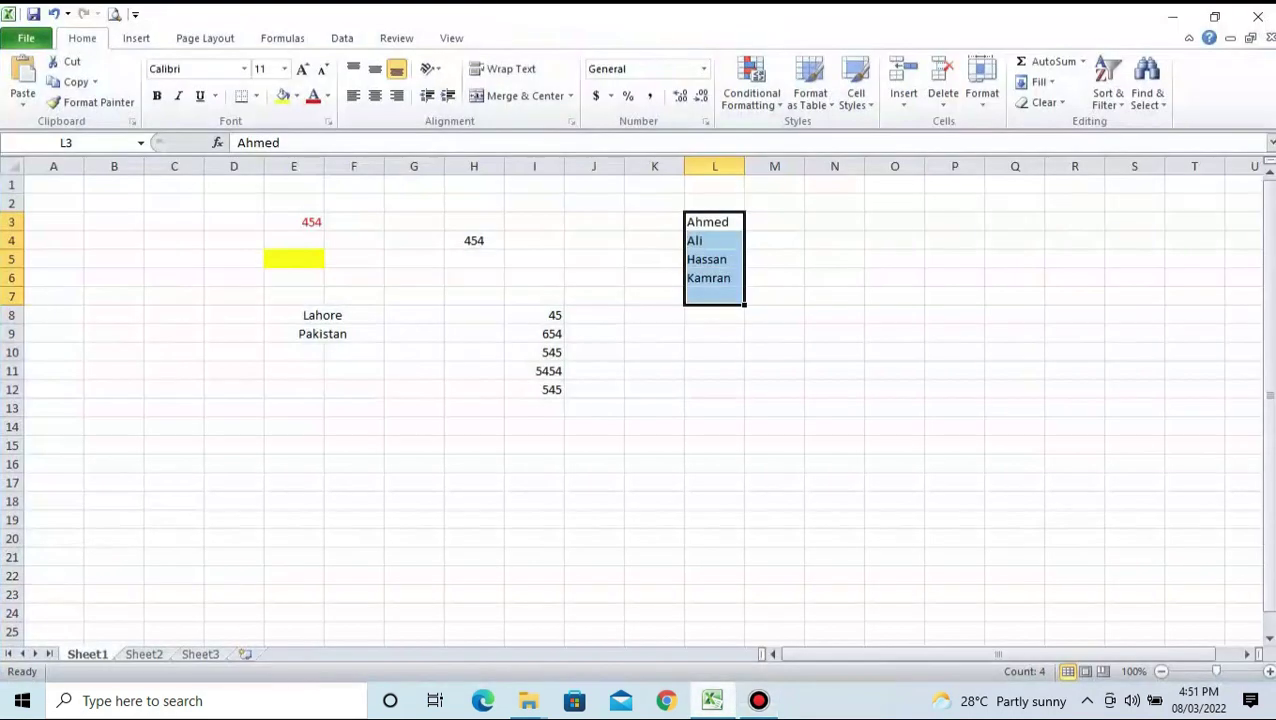
click(534, 297)
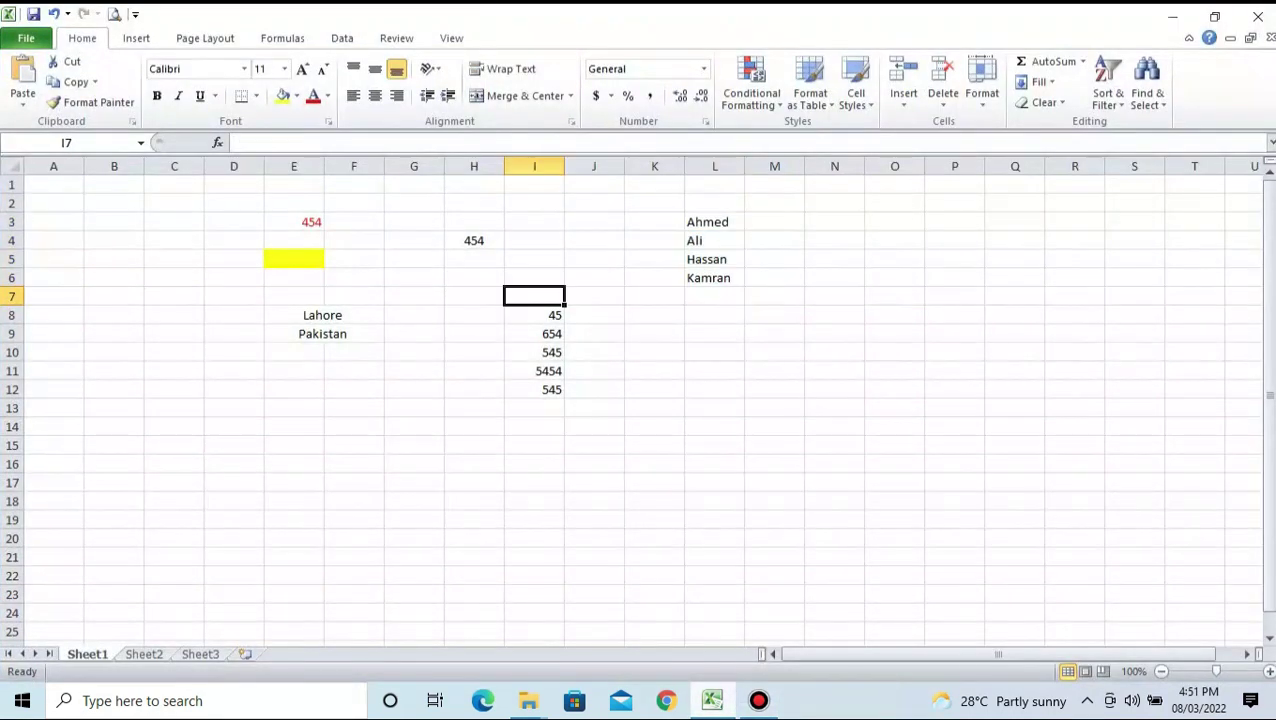
key(Up)
key(Up)
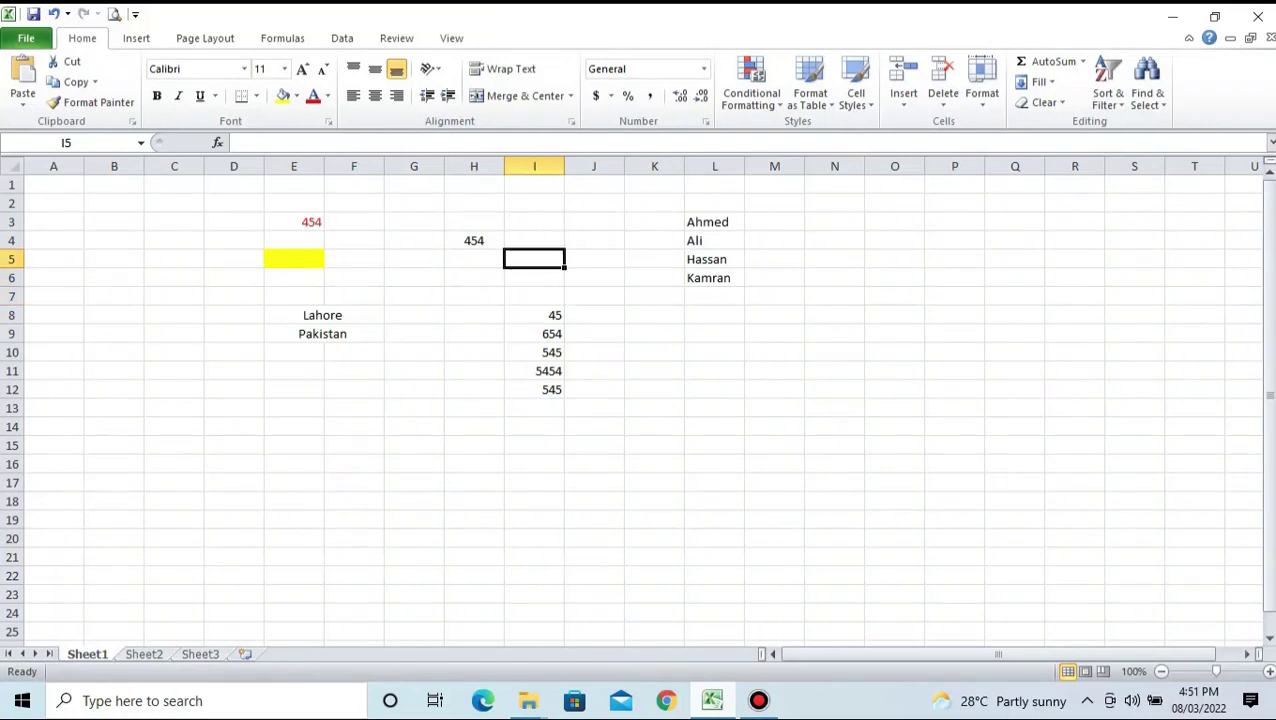
key(Down)
key(Down)
key(Right)
key(Right)
key(Right)
key(Right)
key(Right)
key(Right)
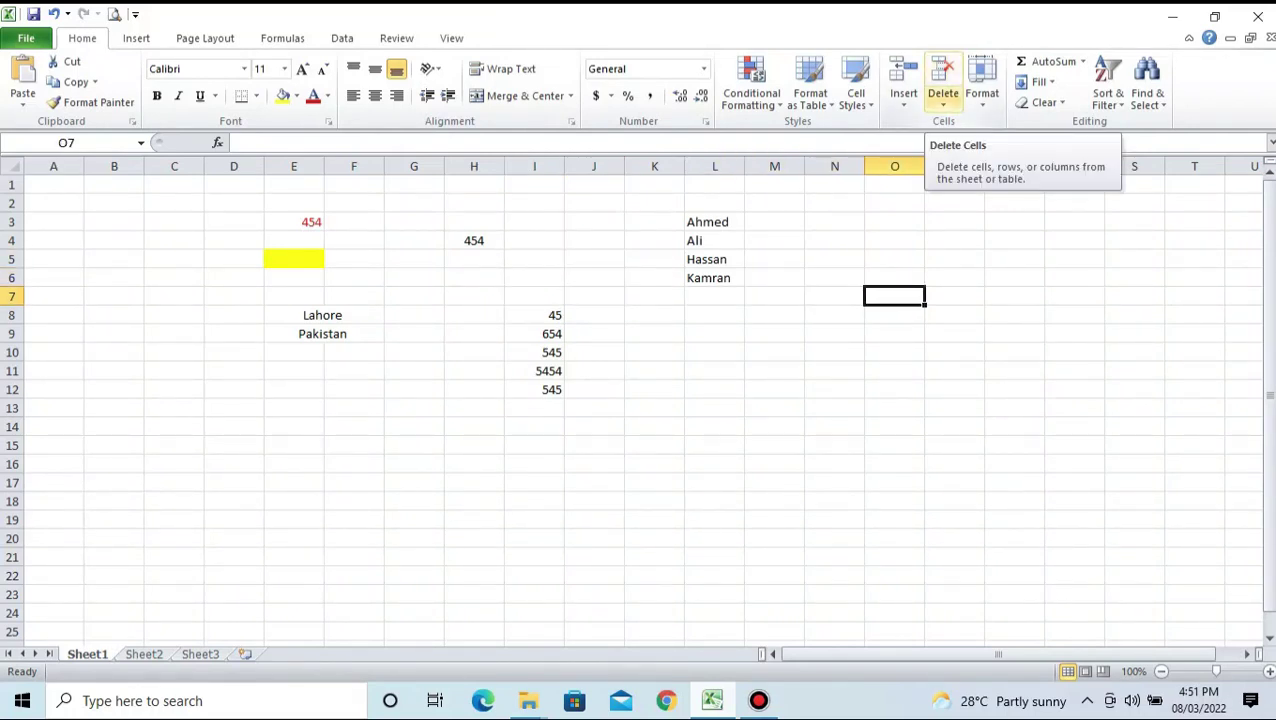
key(Left)
key(Left)
key(Left)
key(Up)
key(Up)
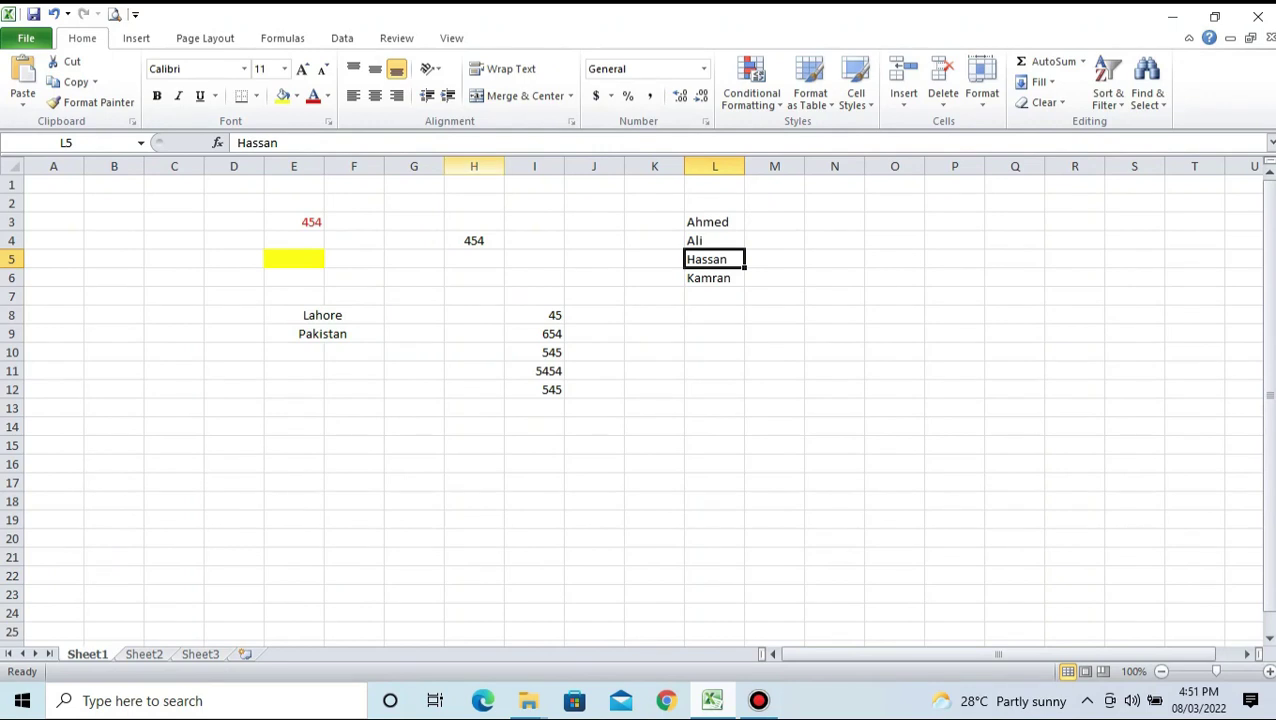
Delete the entire column H and undo the deletion
click(474, 166)
right_click(476, 166)
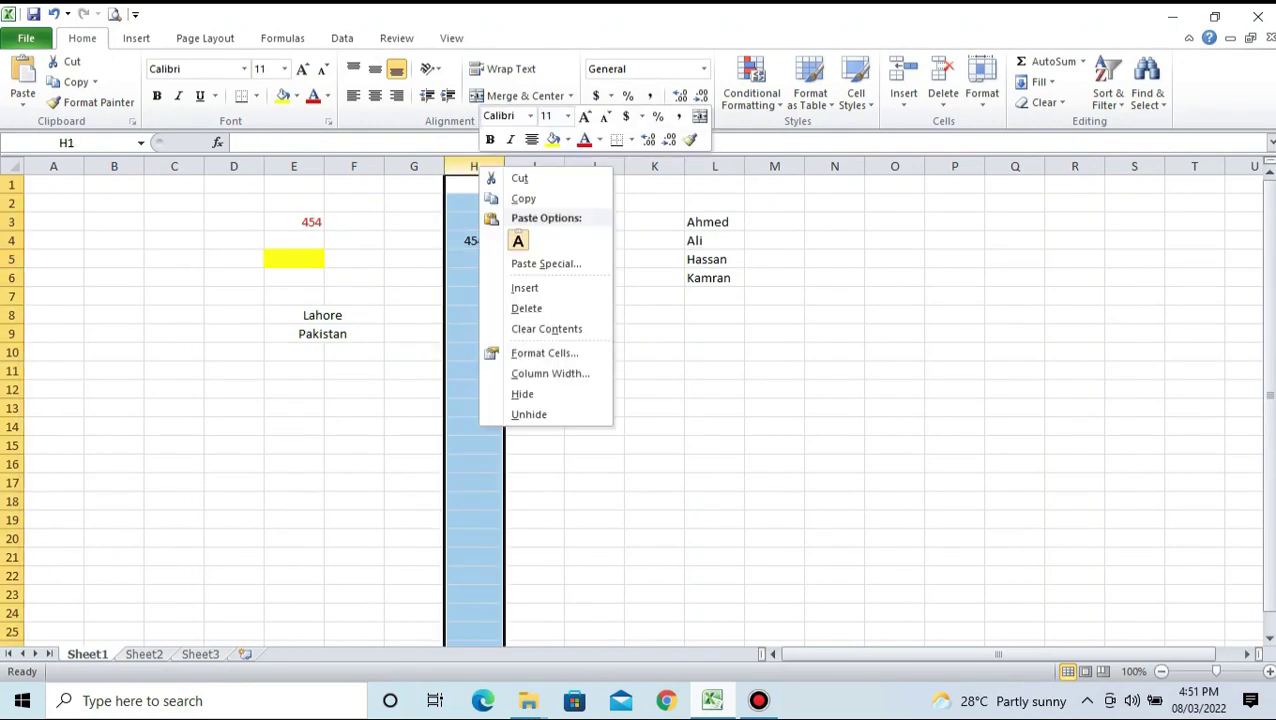
click(526, 308)
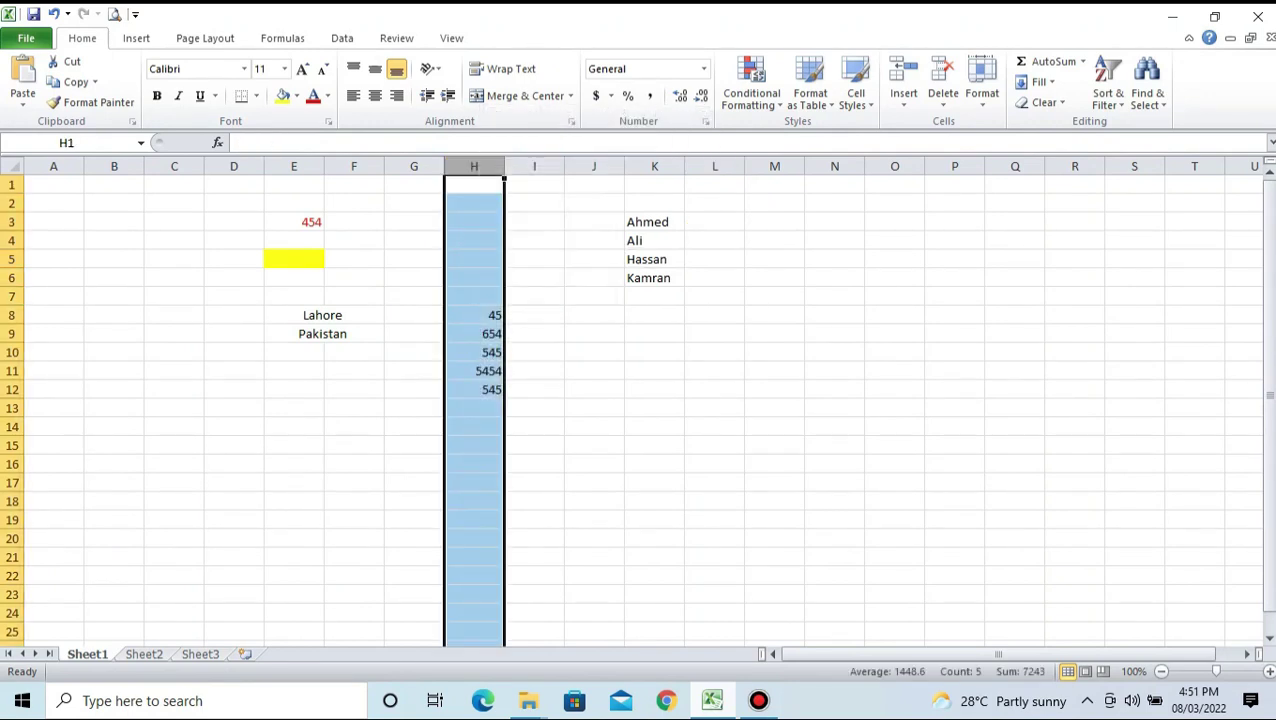
key(ctrl+z)
Delete the entire row 4 and undo the deletion
click(12, 240)
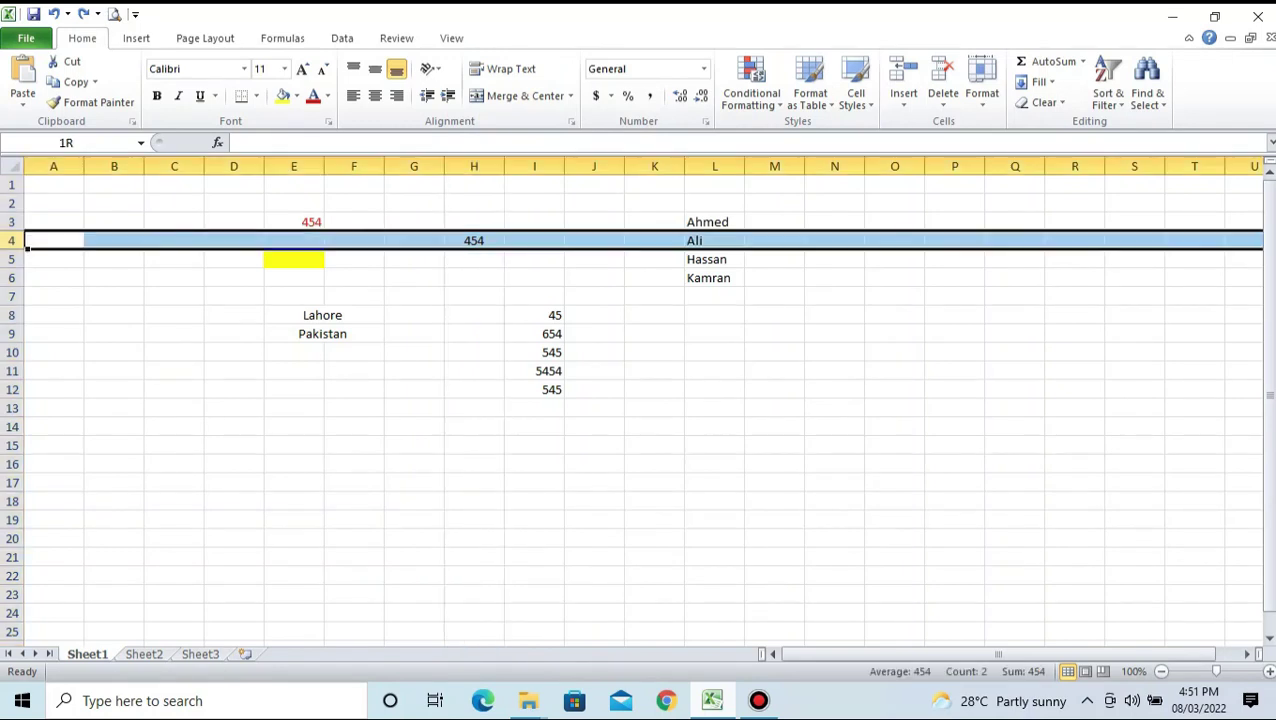
right_click(12, 240)
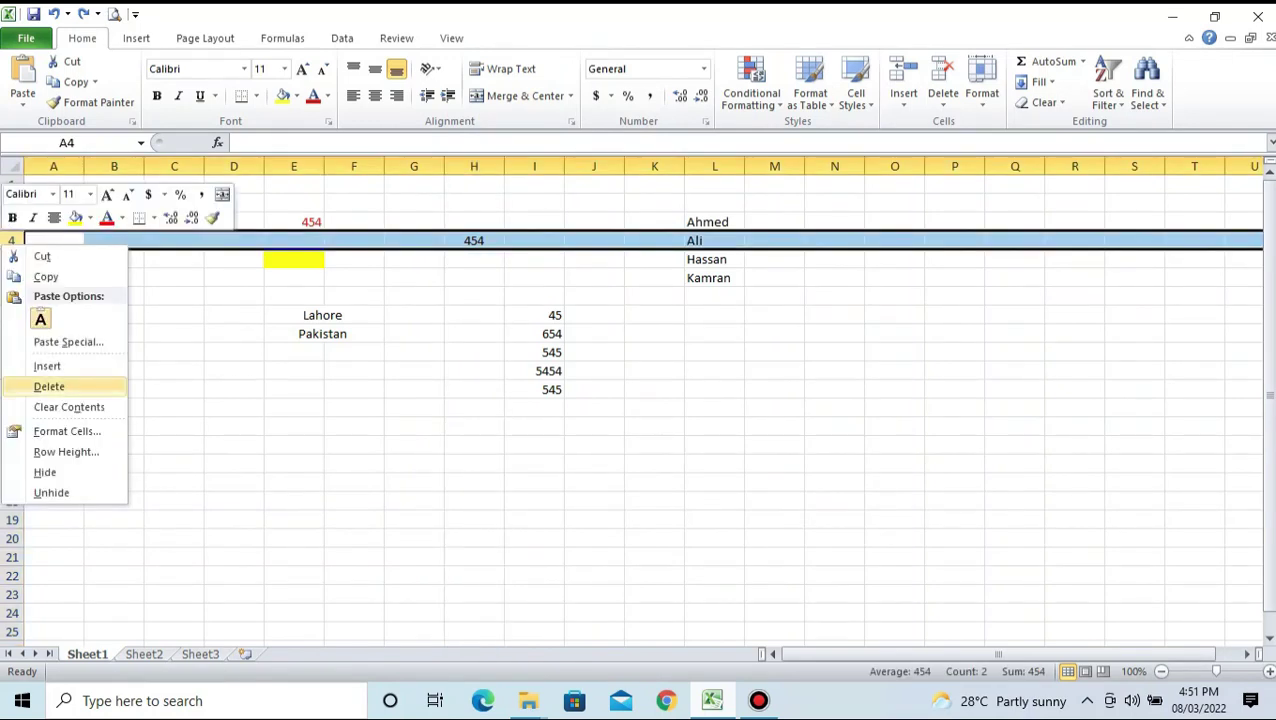
click(49, 386)
click(354, 259)
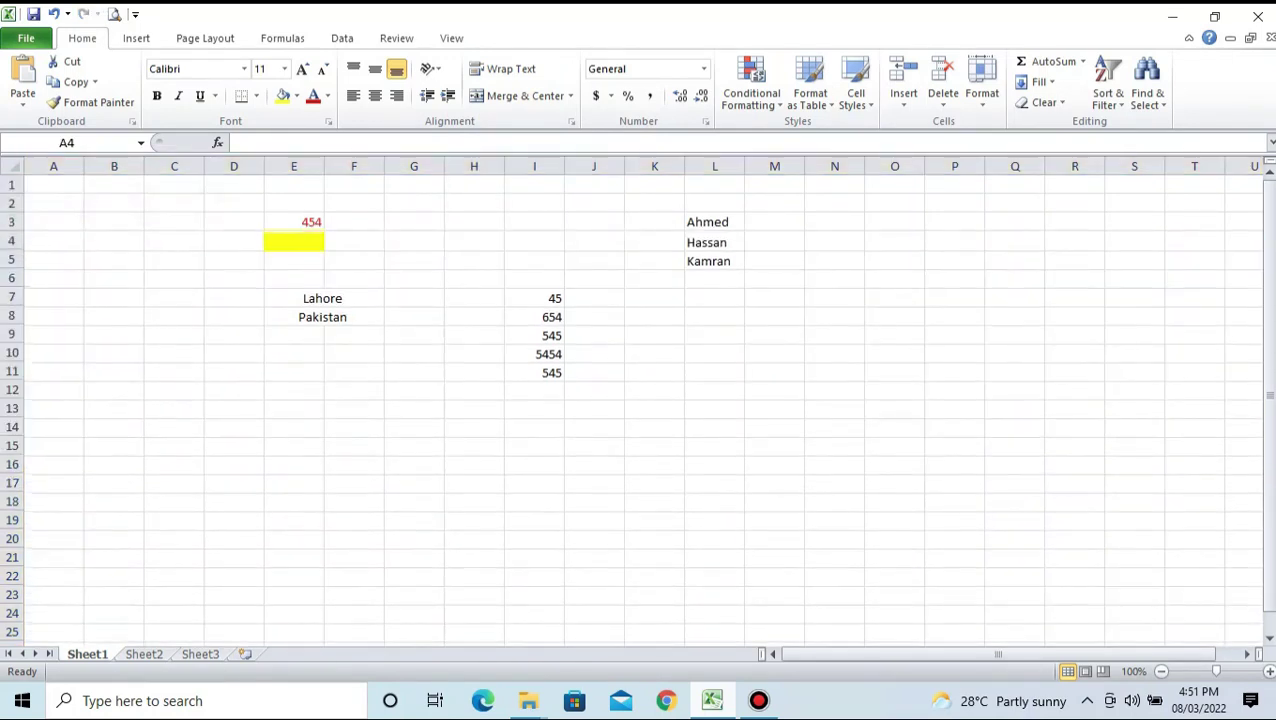
key(ctrl+z)
click(354, 259)
right_click(378, 257)
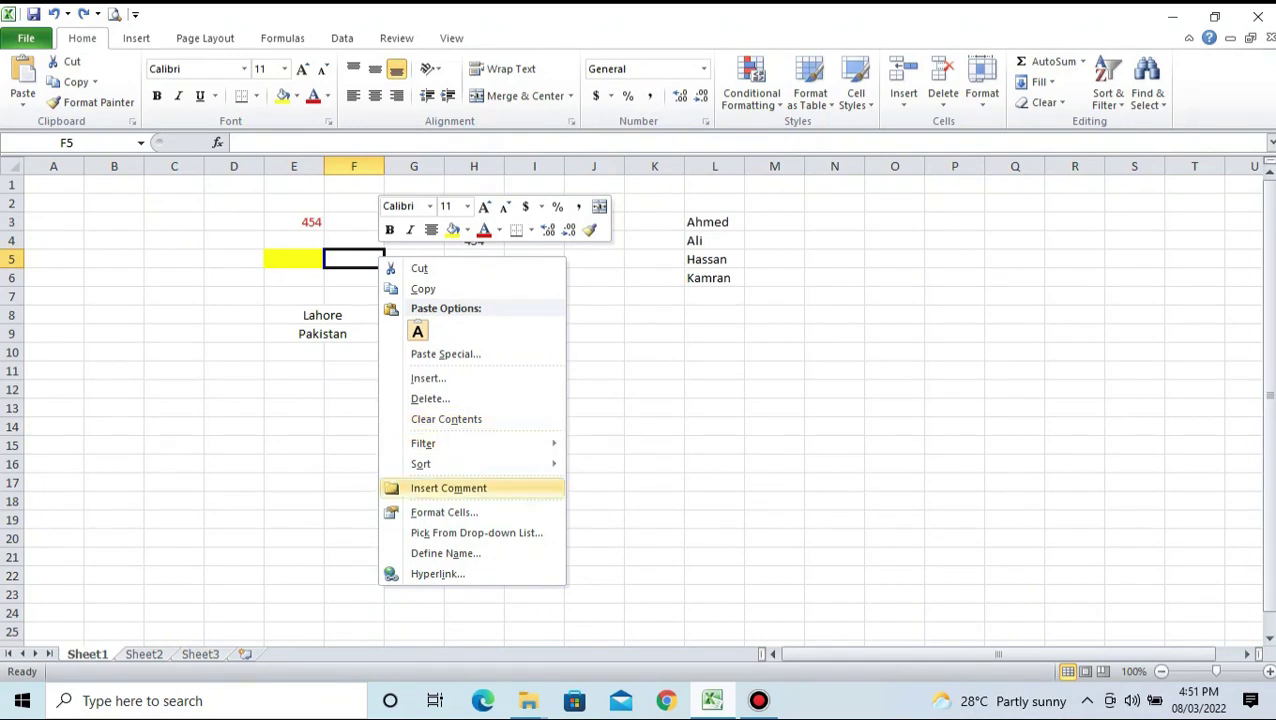
click(12, 259)
Insert a blank row above row 5, the row with the yellow cell
click(12, 259)
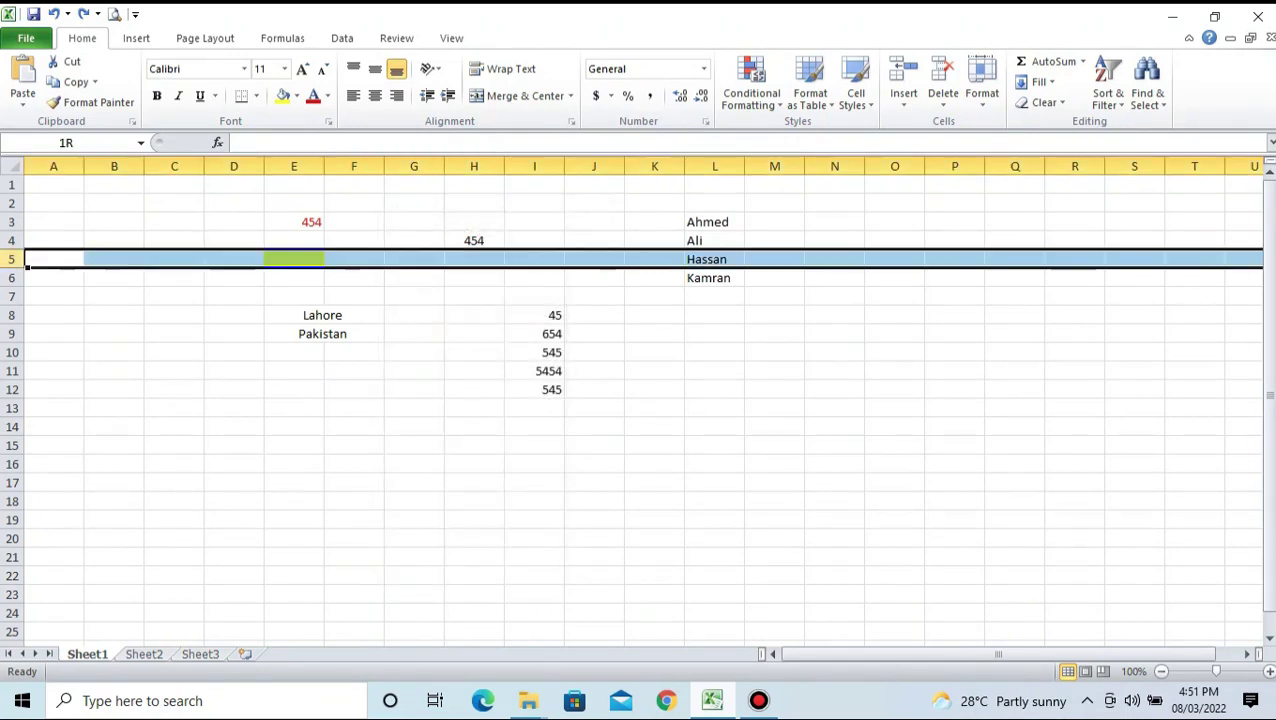
right_click(12, 259)
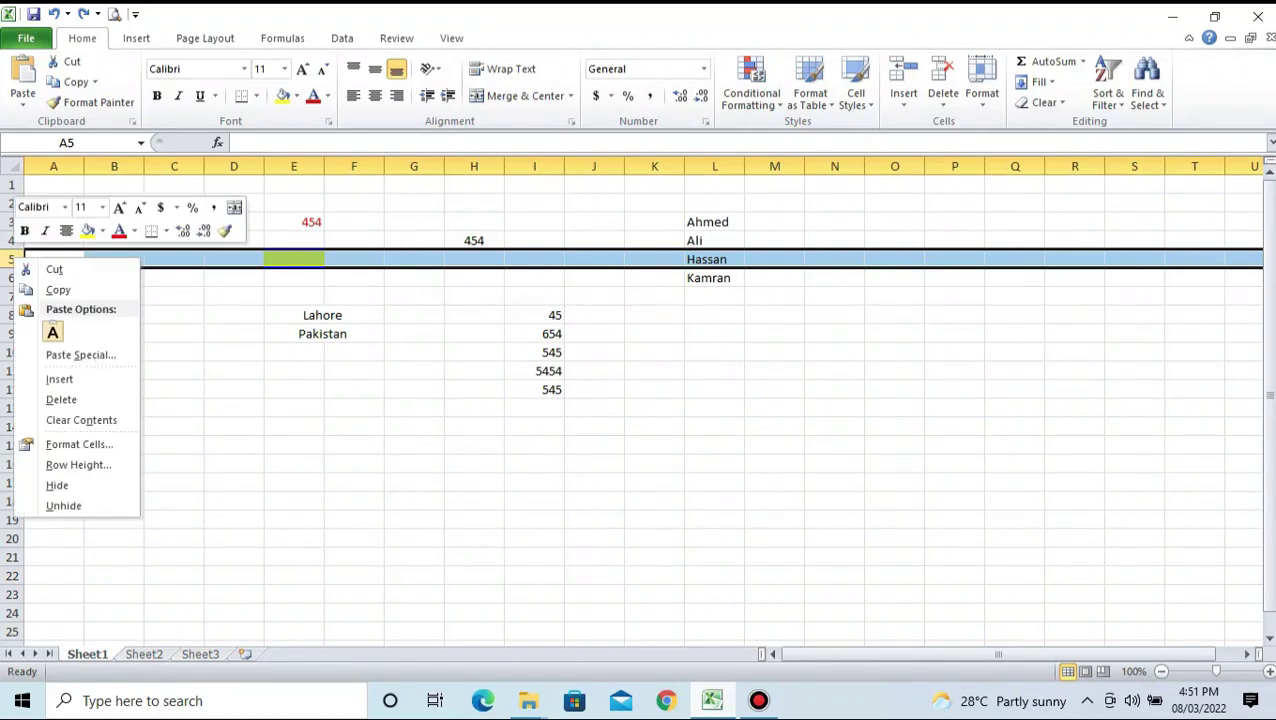
click(59, 379)
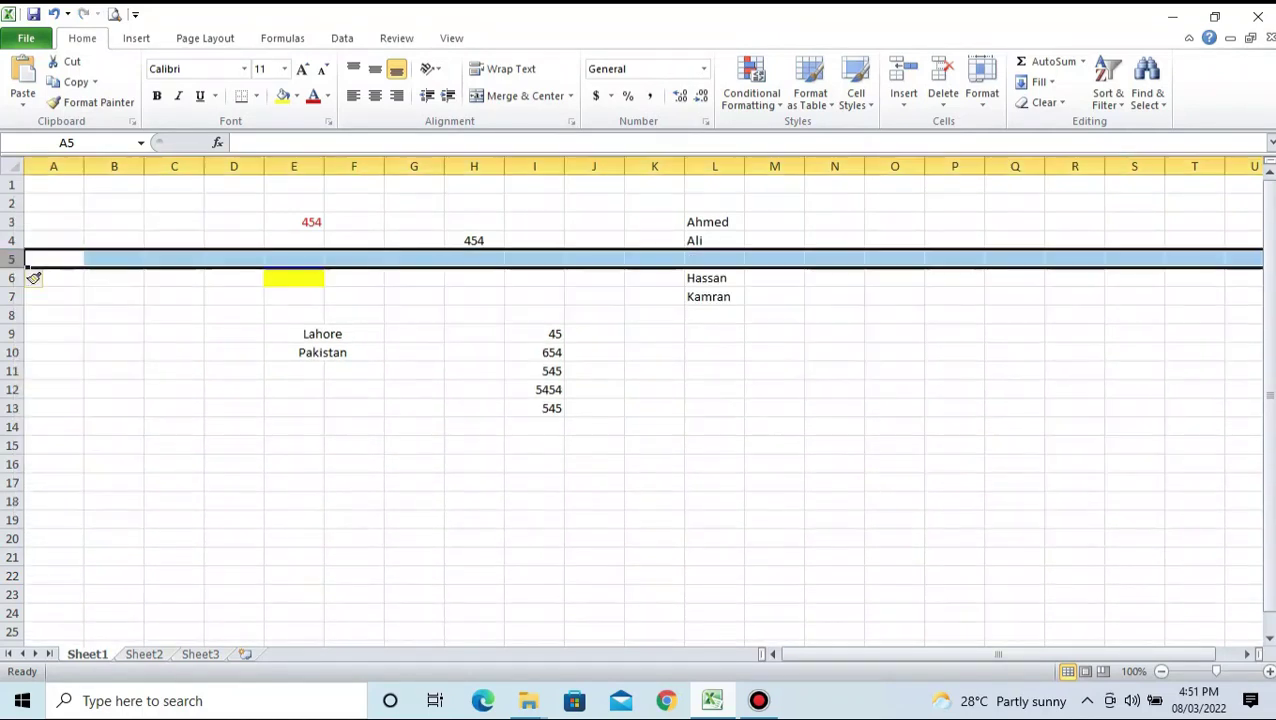
click(714, 259)
key(Left)
key(Left)
key(Left)
key(Left)
key(Left)
key(Left)
key(Left)
key(Left)
key(Left)
key(Left)
key(Left)
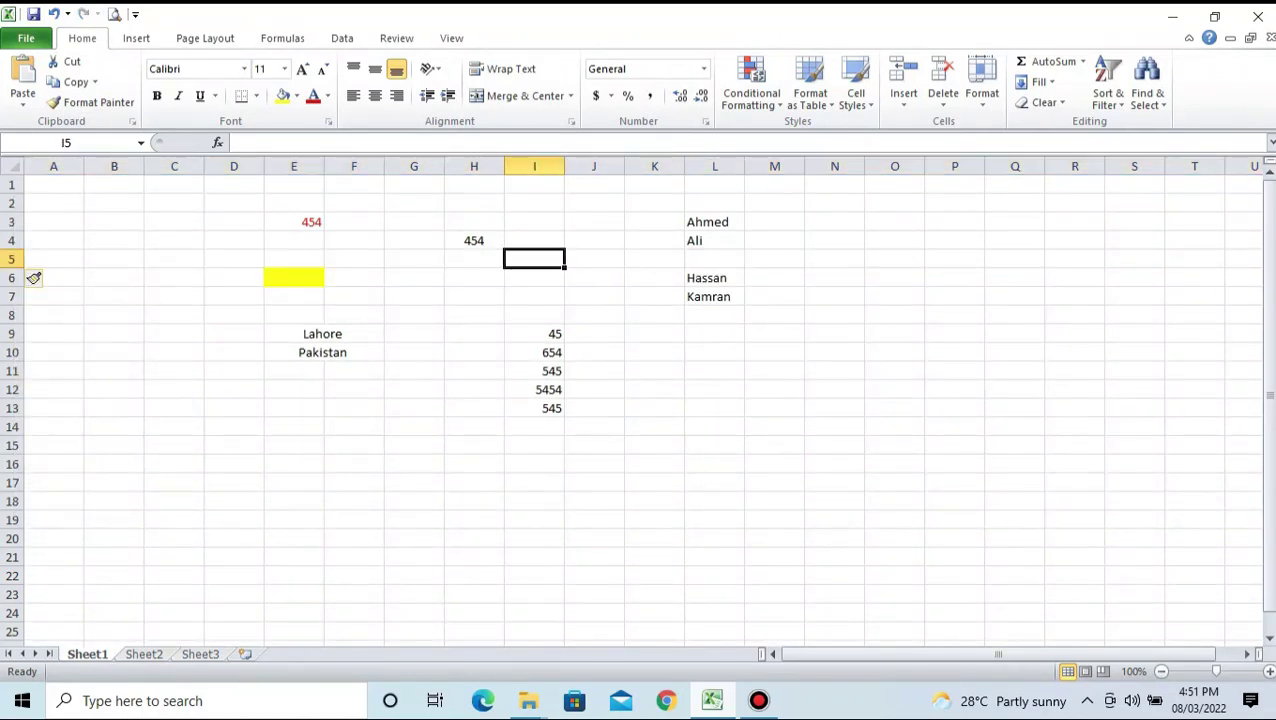
key(Right)
key(Right)
key(Right)
key(Right)
key(Right)
key(Right)
key(Right)
key(Right)
key(Right)
key(Right)
key(Right)
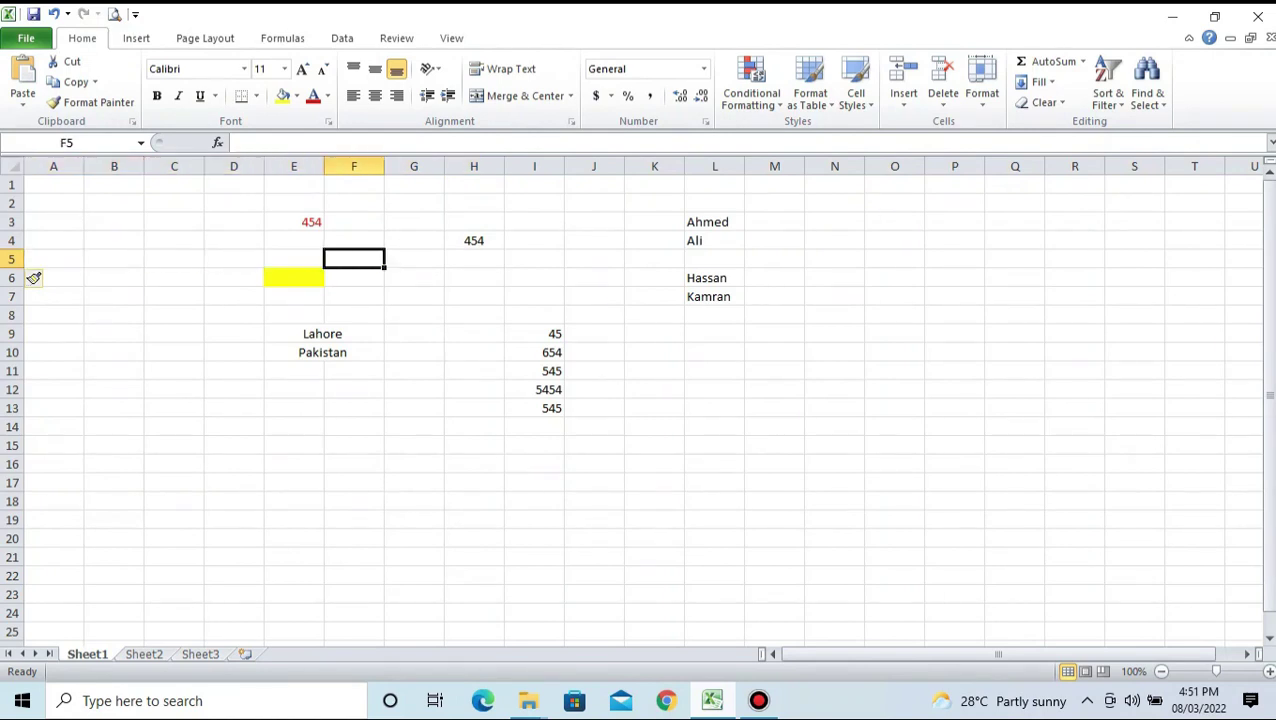
key(Up)
key(Up)
key(Up)
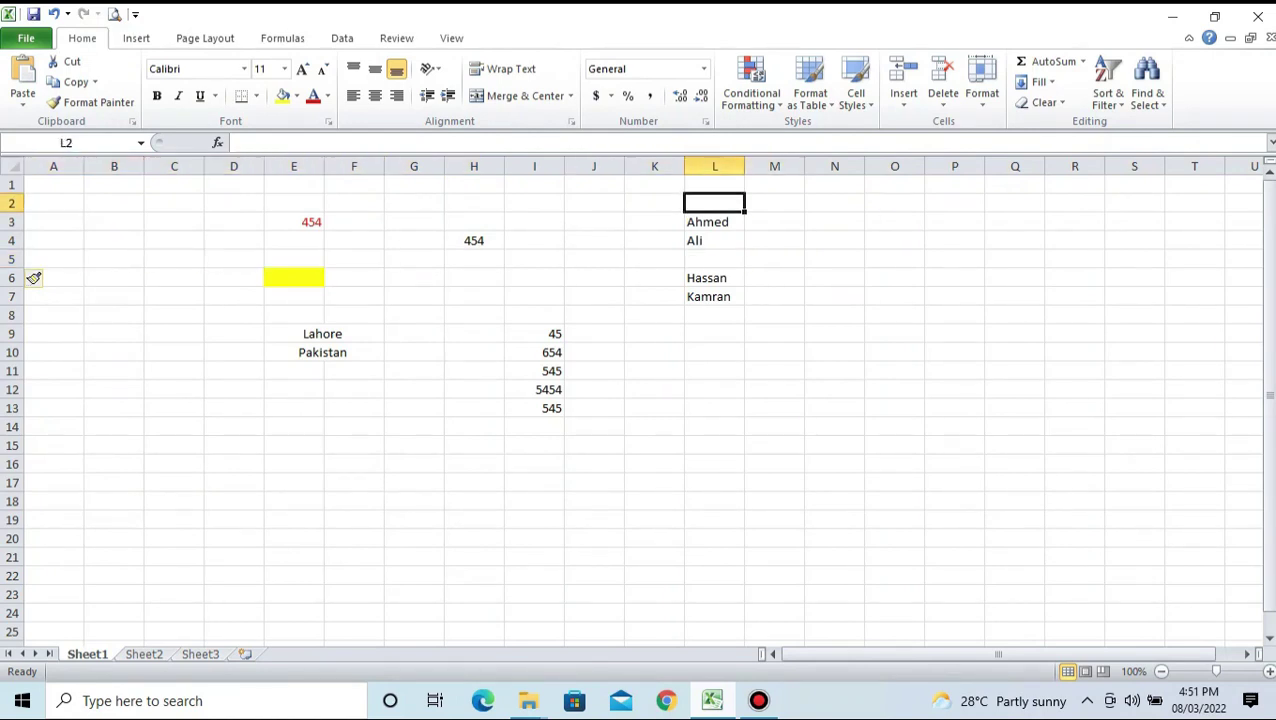
key(Down)
key(Down)
key(Down)
key(Down)
key(Down)
key(Down)
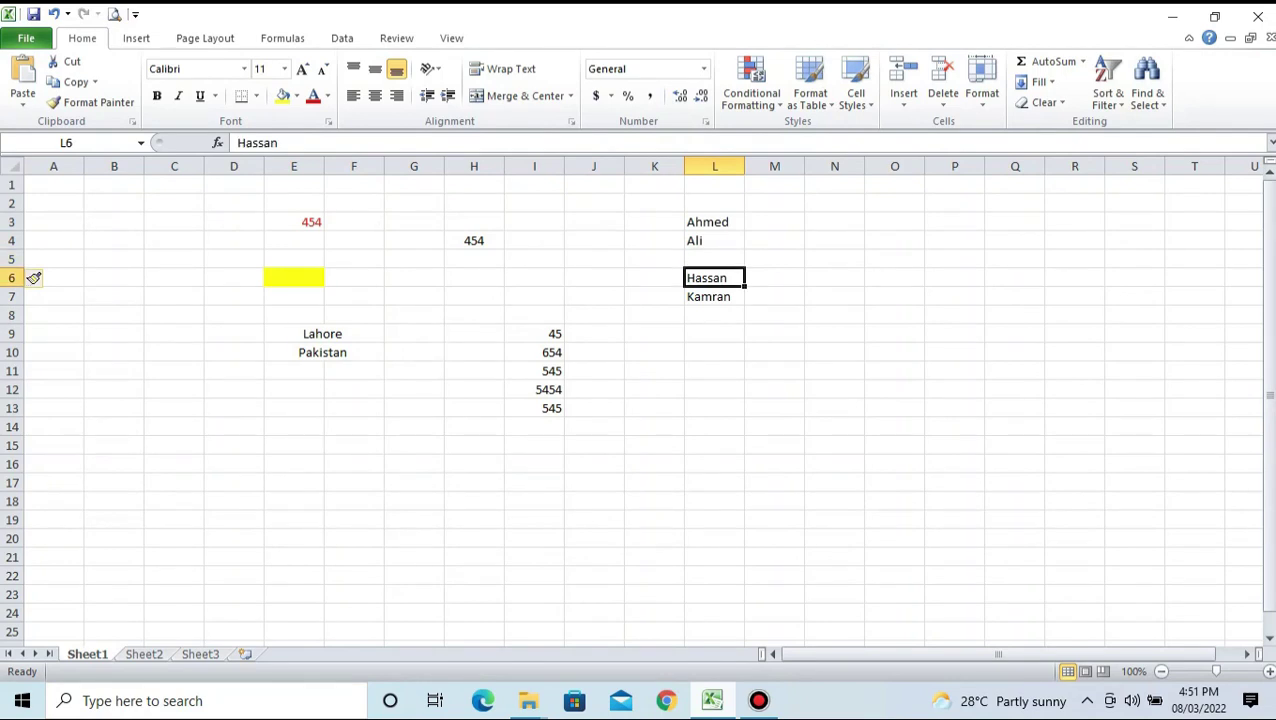
key(Up)
key(Up)
key(Up)
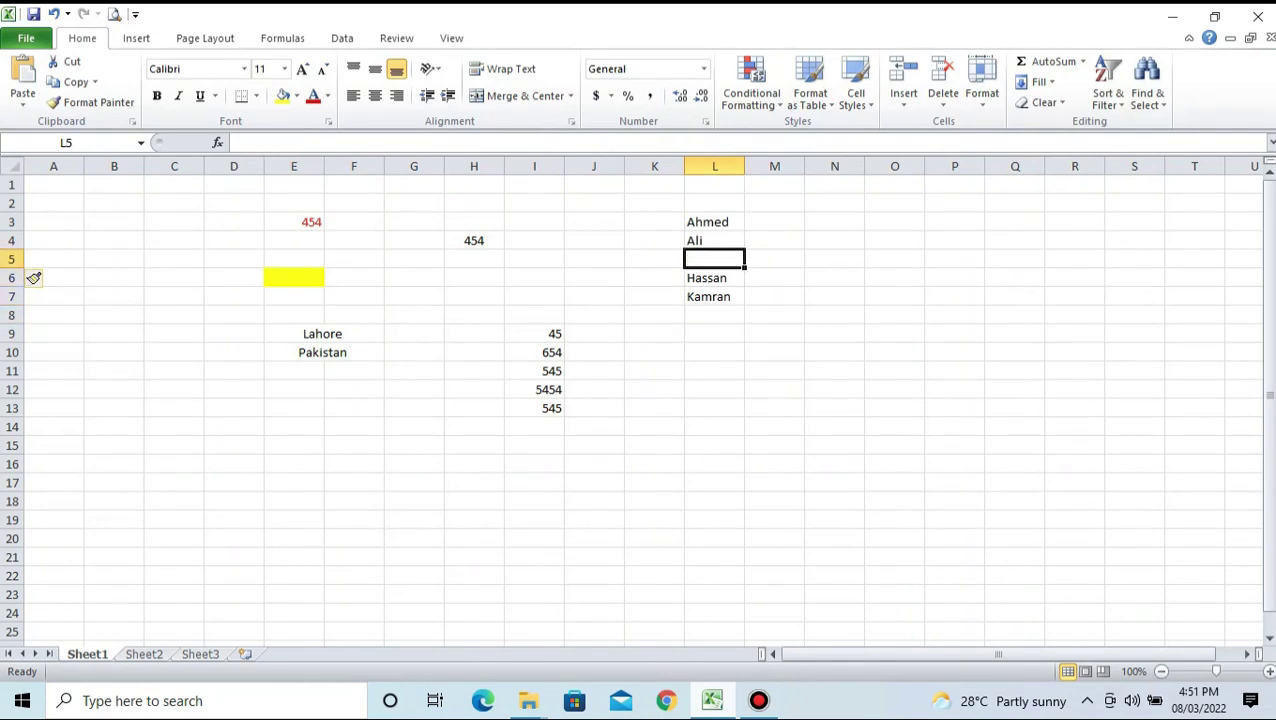
Enter a first name in cell L5 and insert a blank row above row 6, the row with the yellow cell
text(Shakeel)
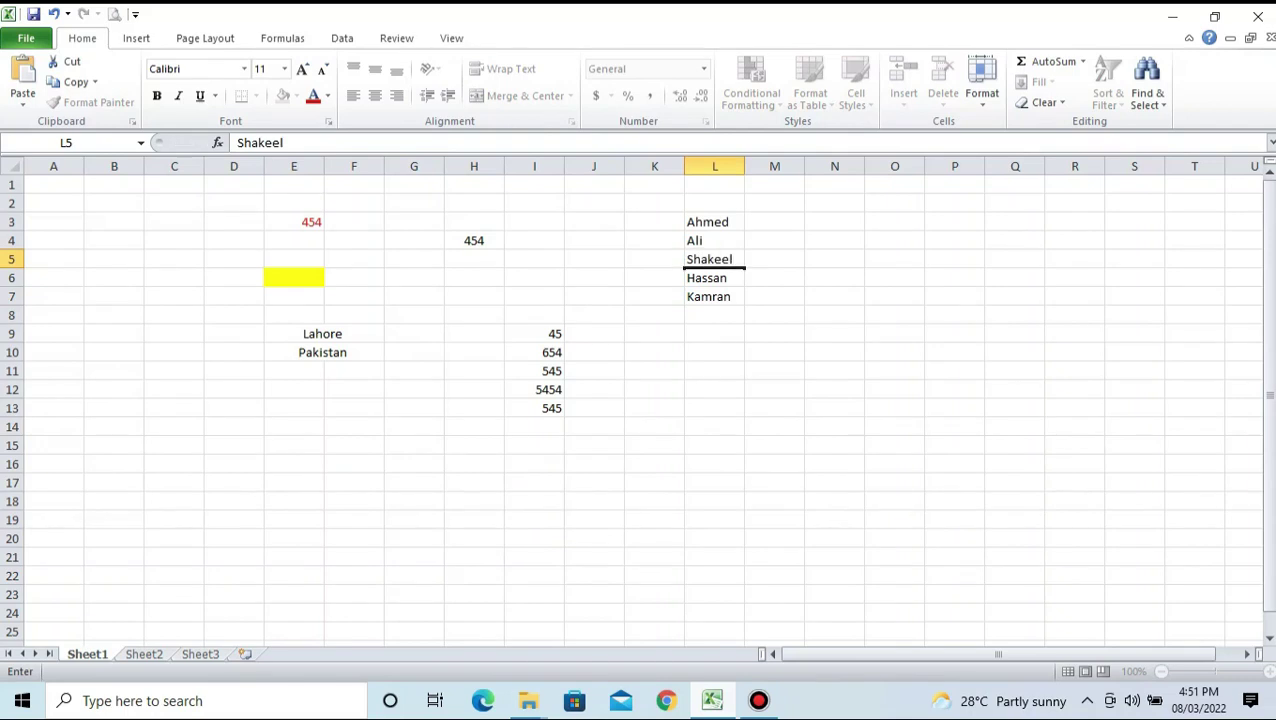
key(Return)
click(12, 278)
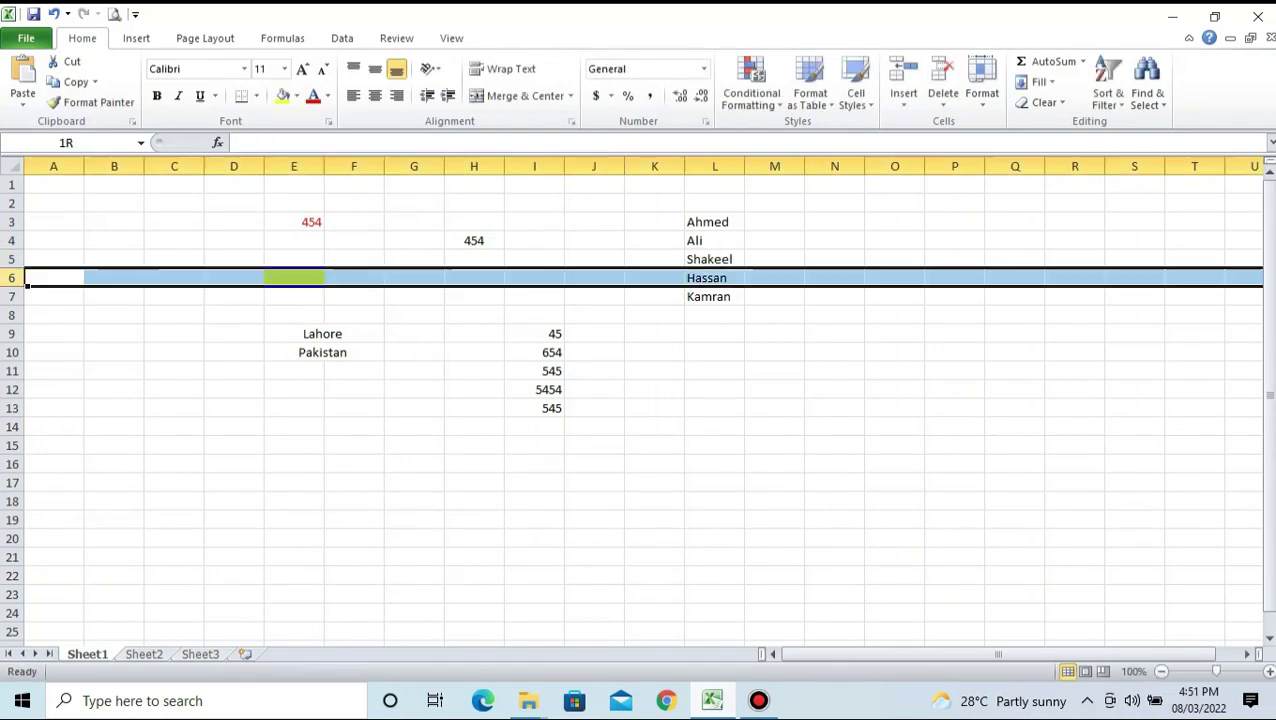
right_click(12, 278)
click(56, 397)
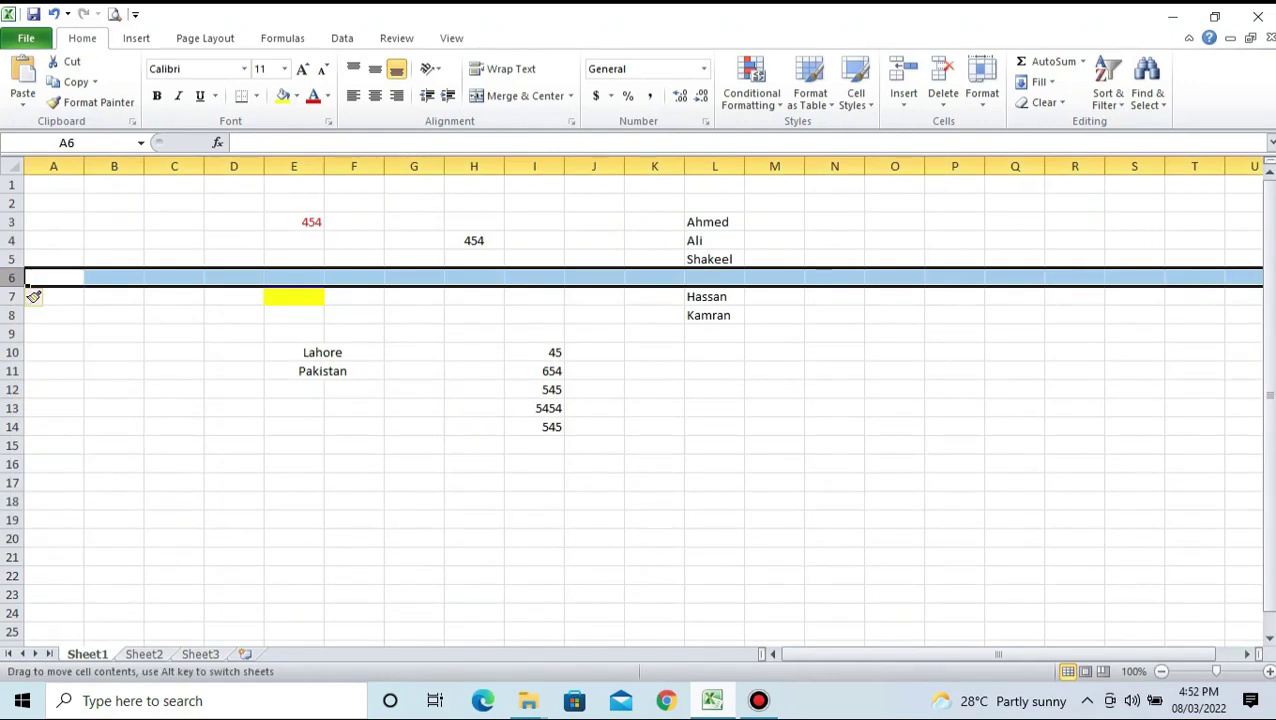
Enter another first name in cell L6 of the new blank row
click(714, 278)
text(Han)
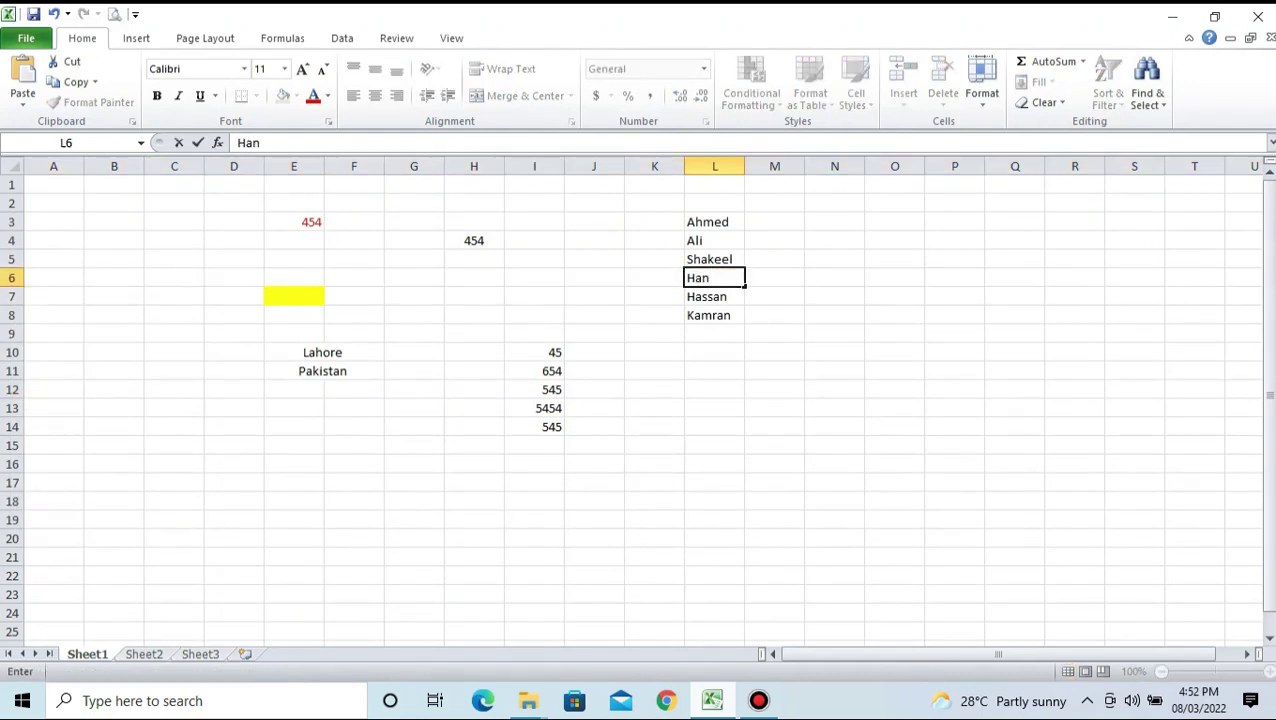
text(eef)
key(Return)
key(Return)
key(Return)
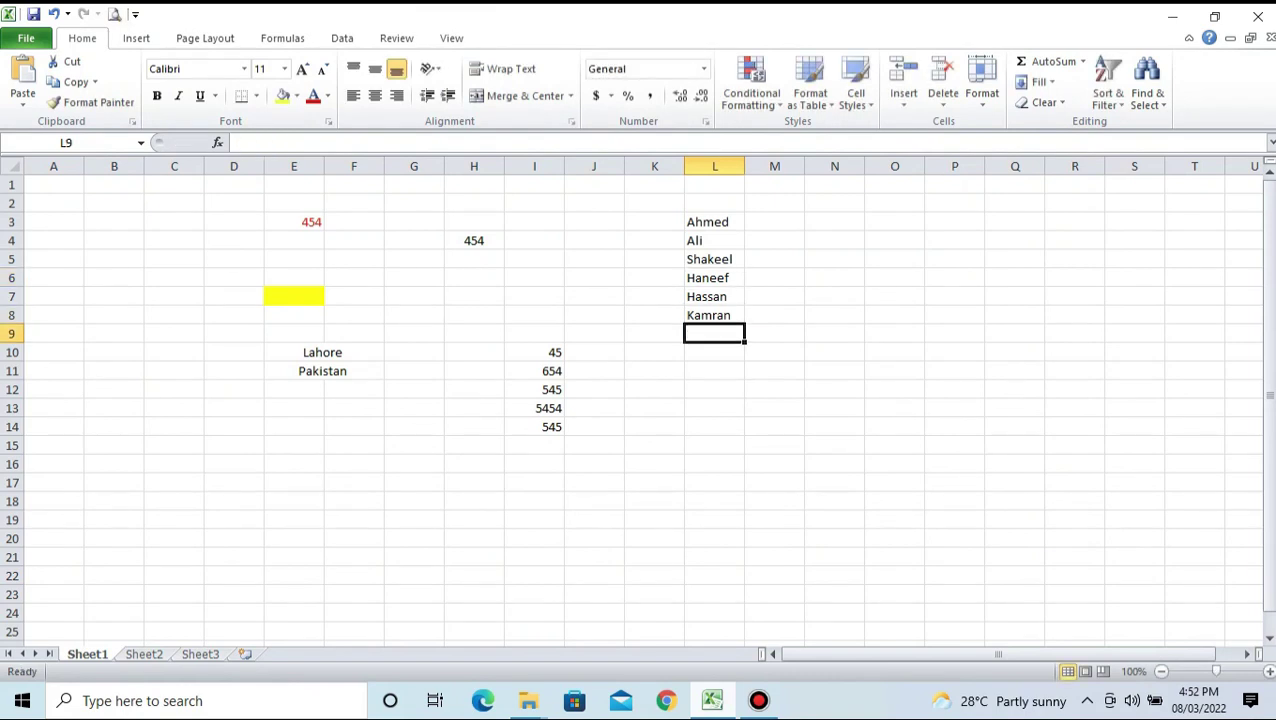
Open the Insert Picture dialog from cell K9 and cancel it without inserting a picture
click(136, 38)
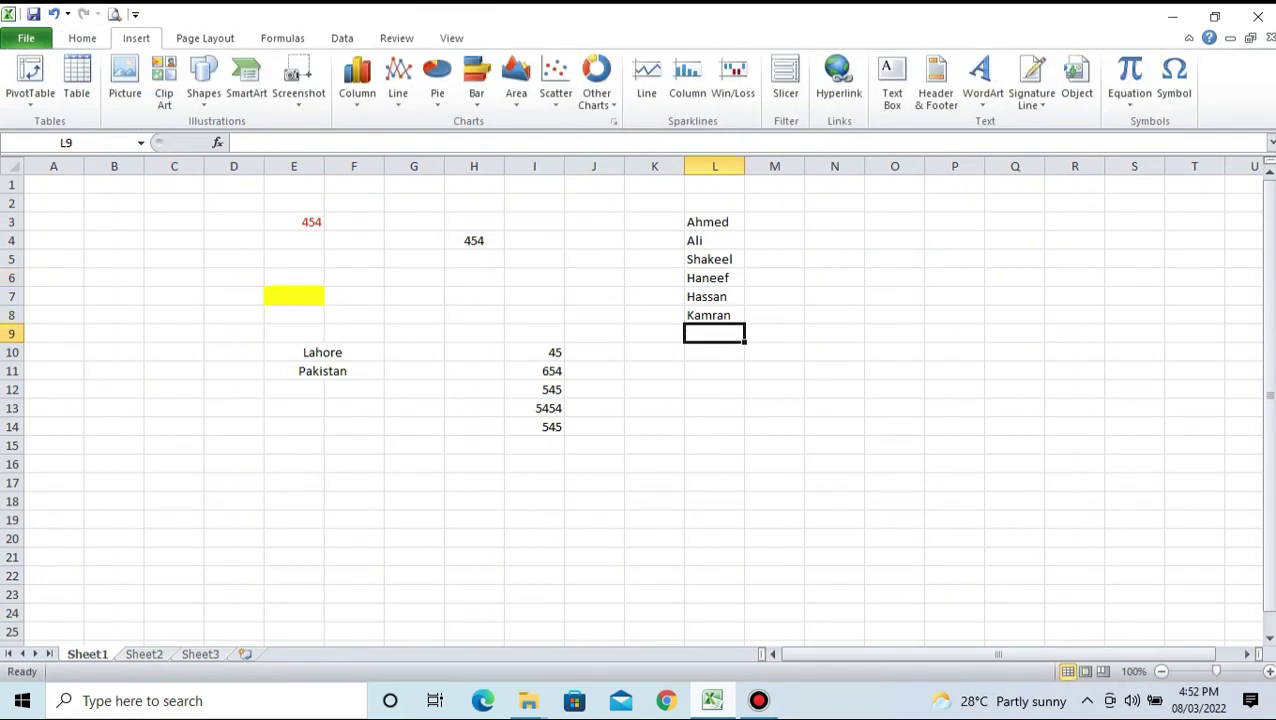
click(654, 333)
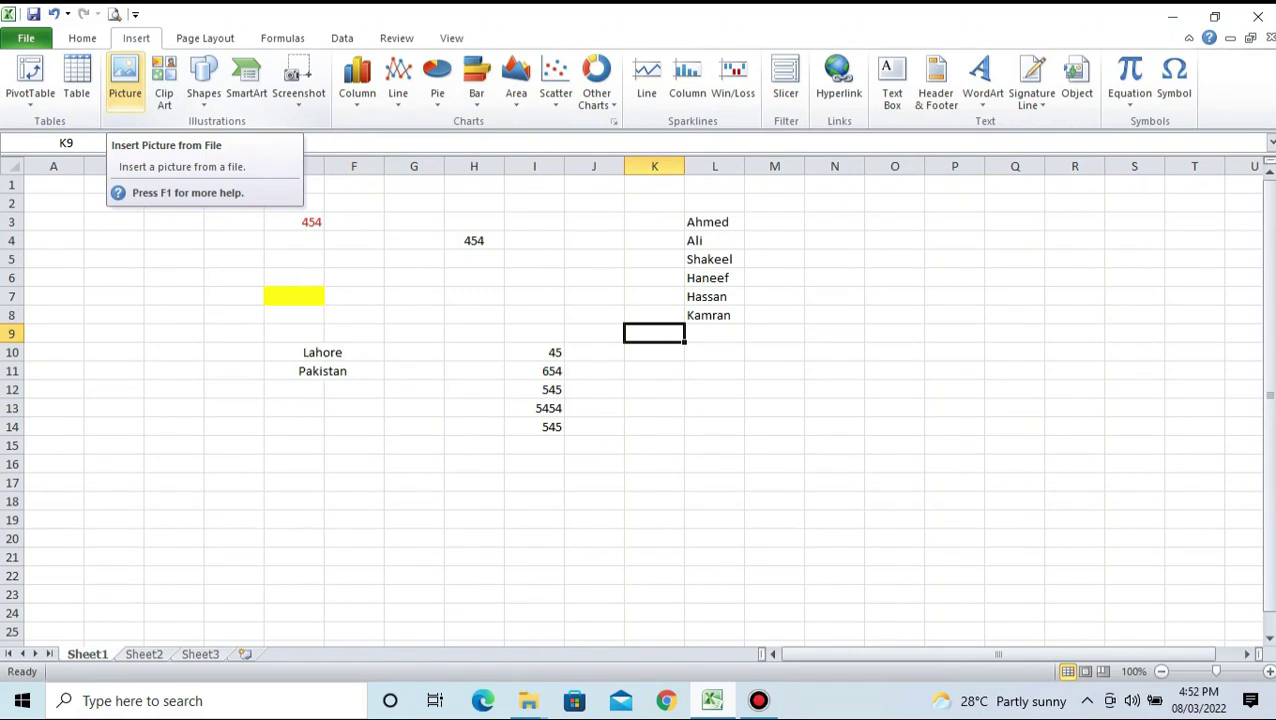
click(125, 82)
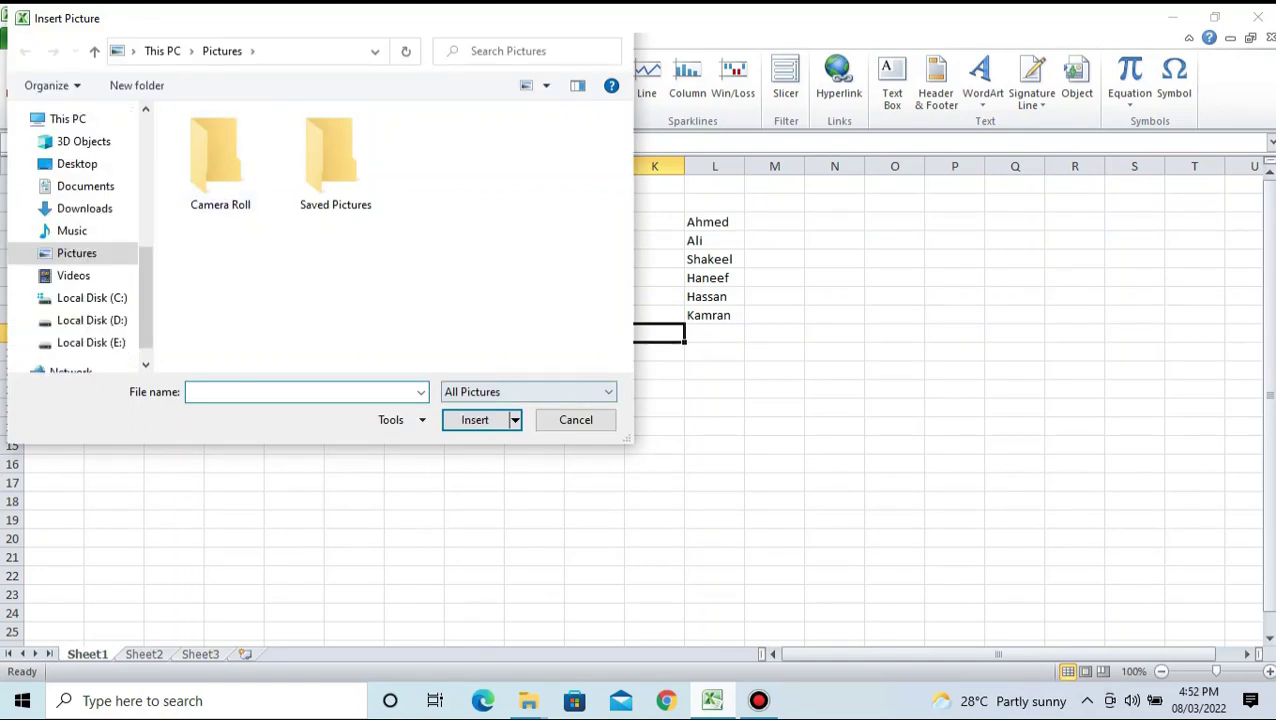
key(Escape)
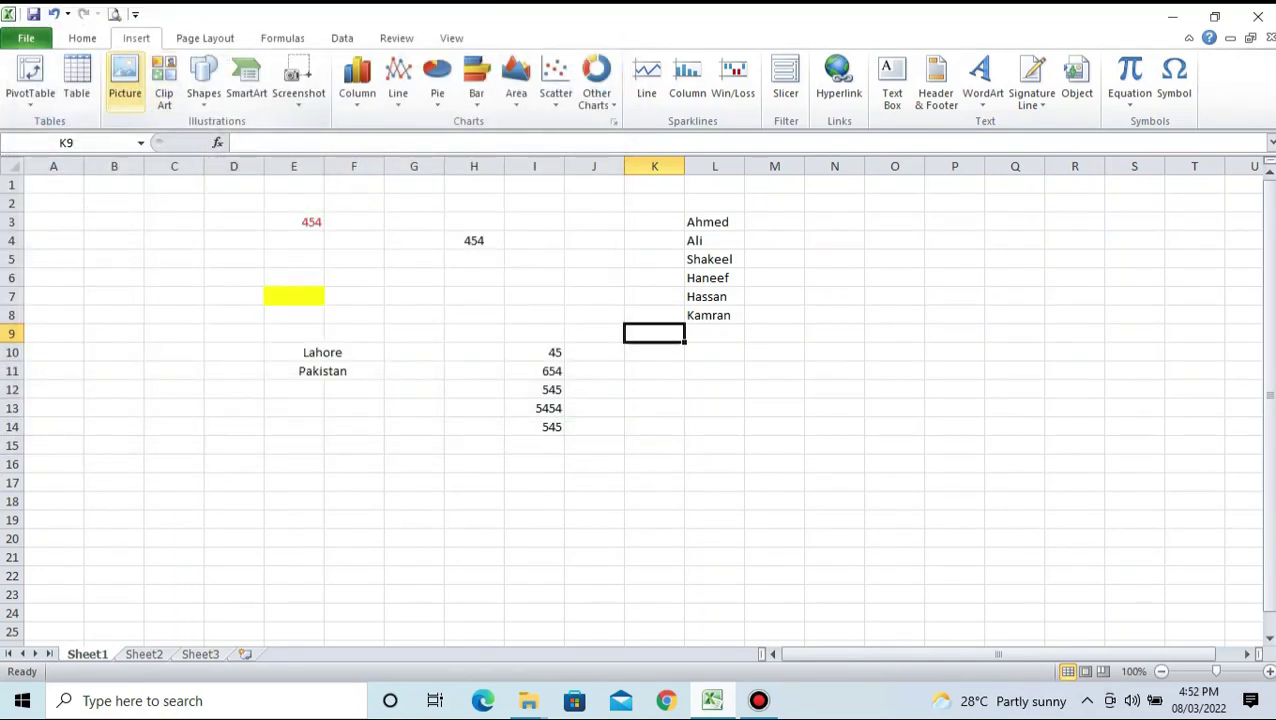
Draw a straight arrow about 1.49" high and 1.89" wide from the last name in L8 down to cell O15
click(164, 85)
click(203, 82)
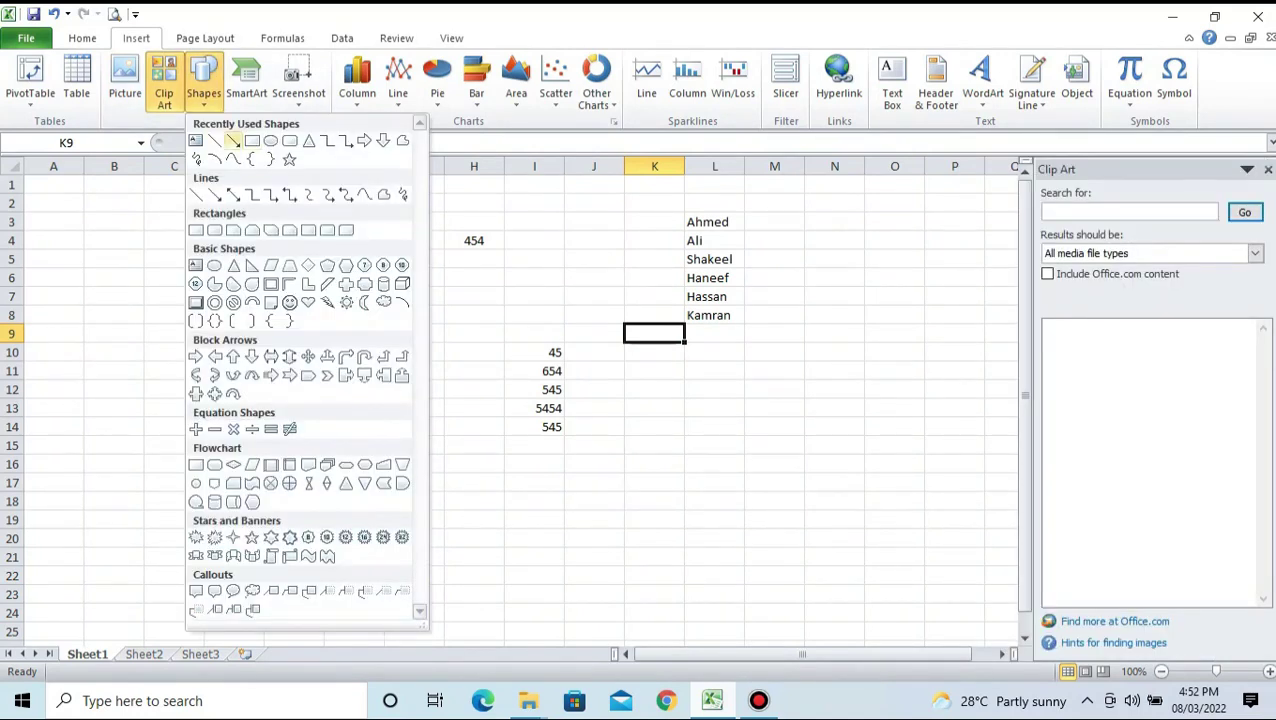
click(232, 141)
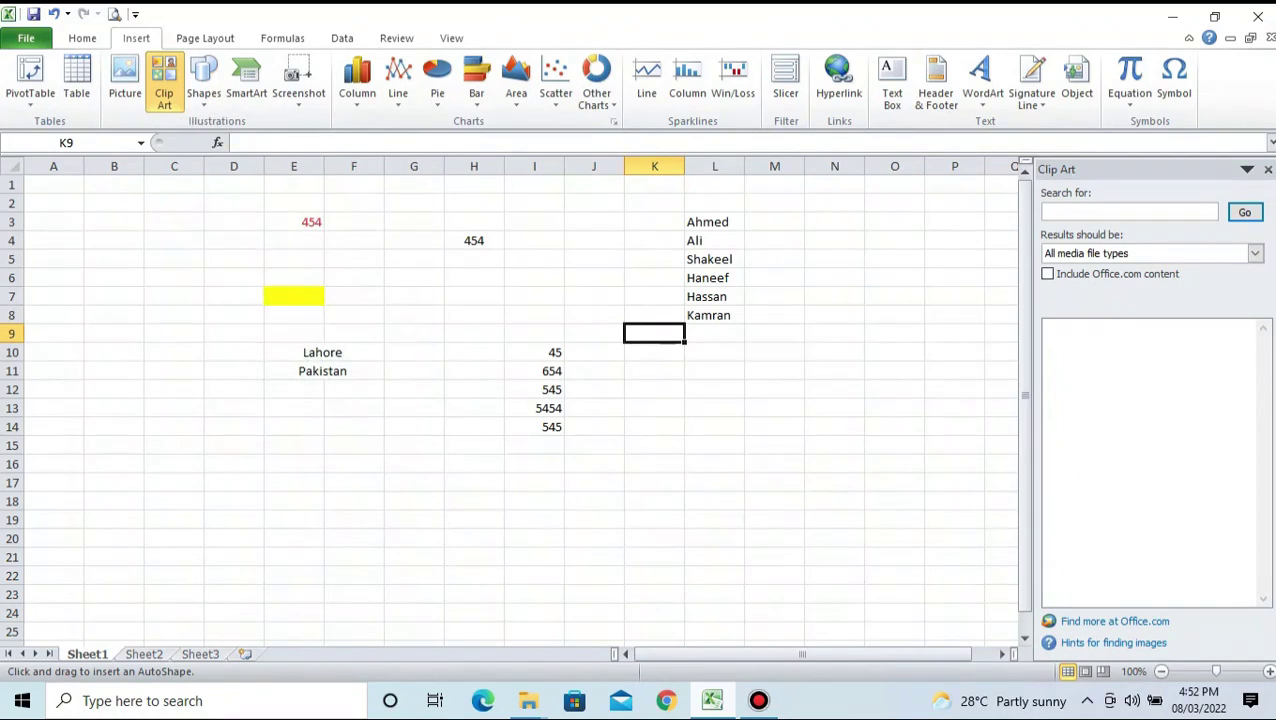
drag(740, 316, 910, 450)
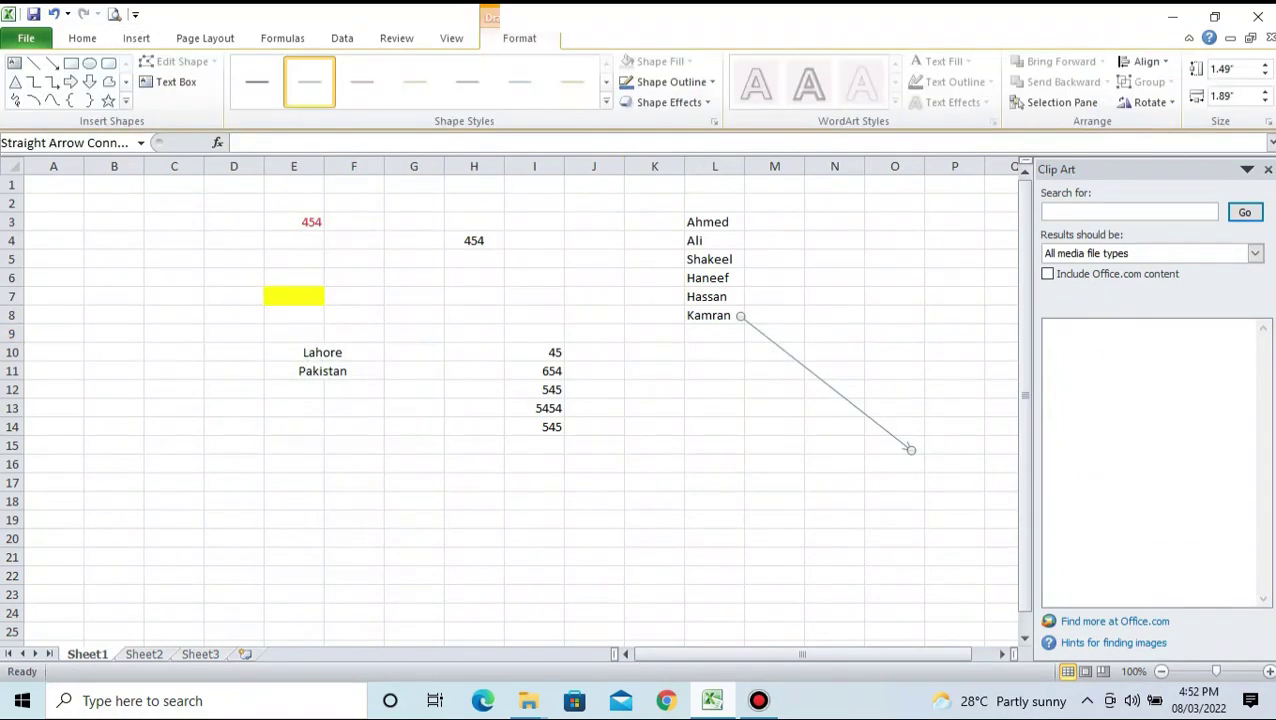
click(954, 539)
Enter the first name from L4 in cell P16, beside the arrowhead
click(954, 464)
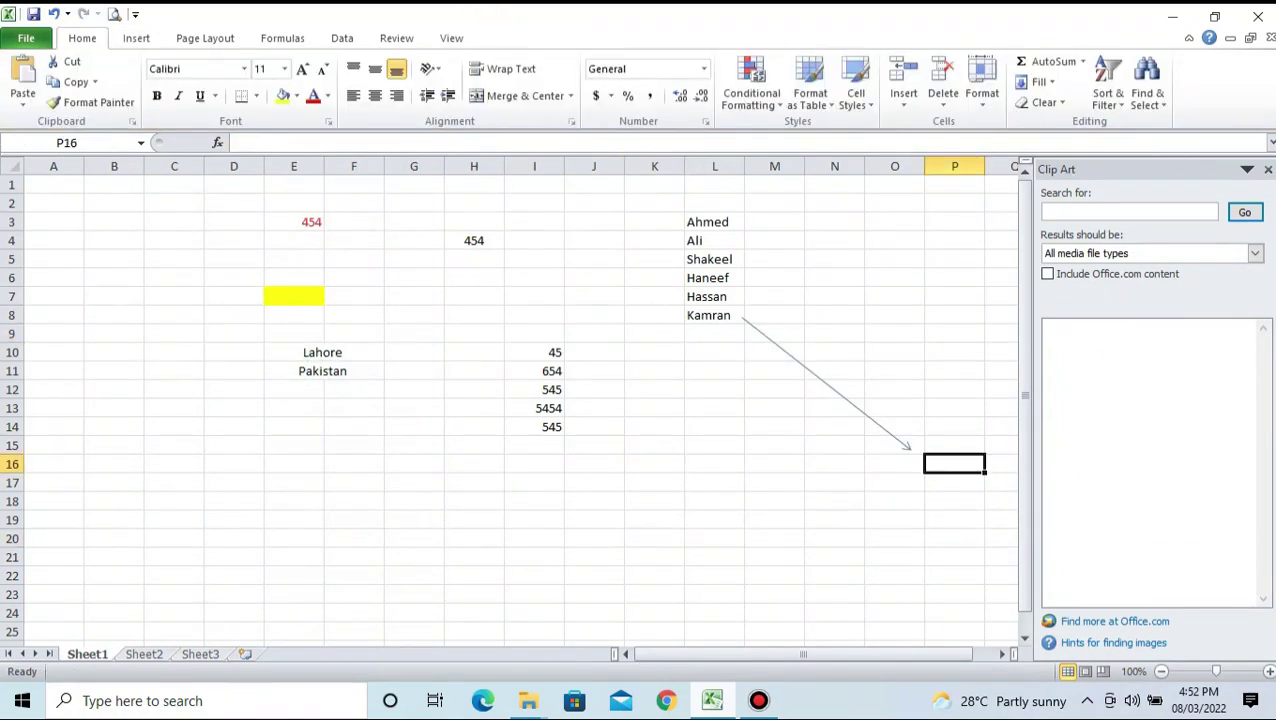
text(Ali)
key(Left)
key(Left)
key(Left)
key(Up)
key(Up)
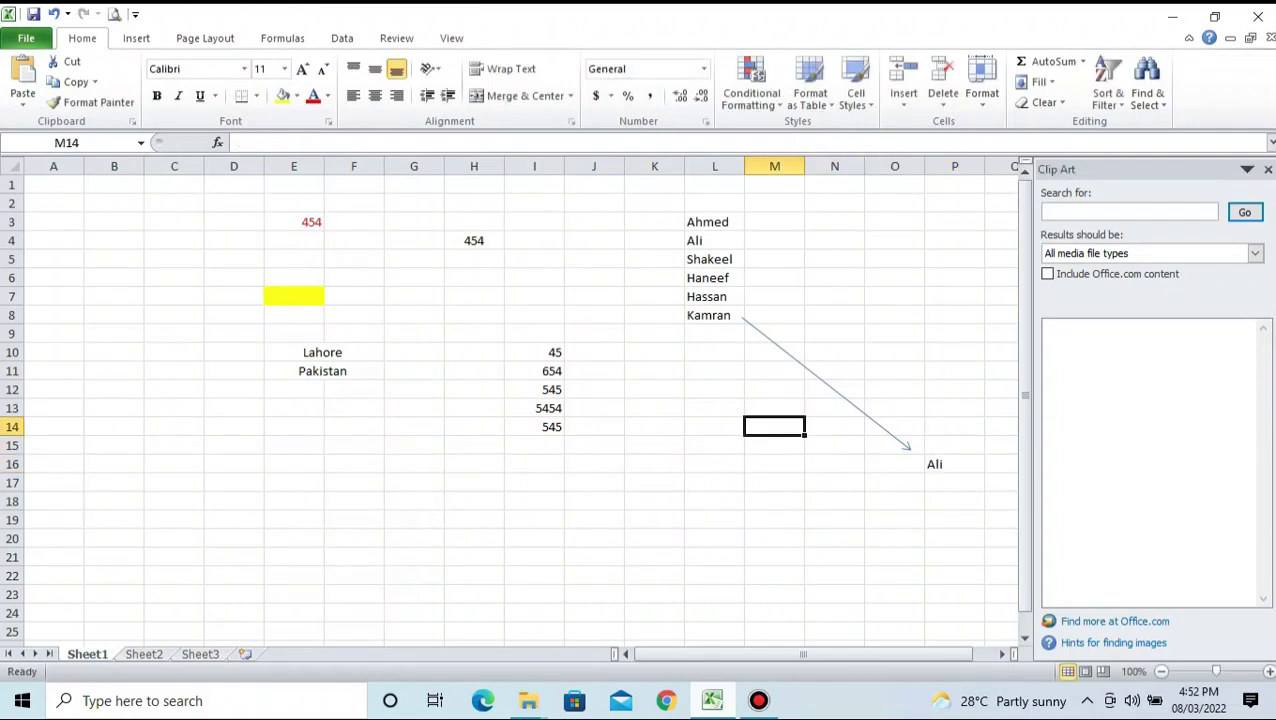
Close the Clip Art pane and draw a right block arrow about 0.34" high and 0.93" wide pointing at the name in L7
click(136, 38)
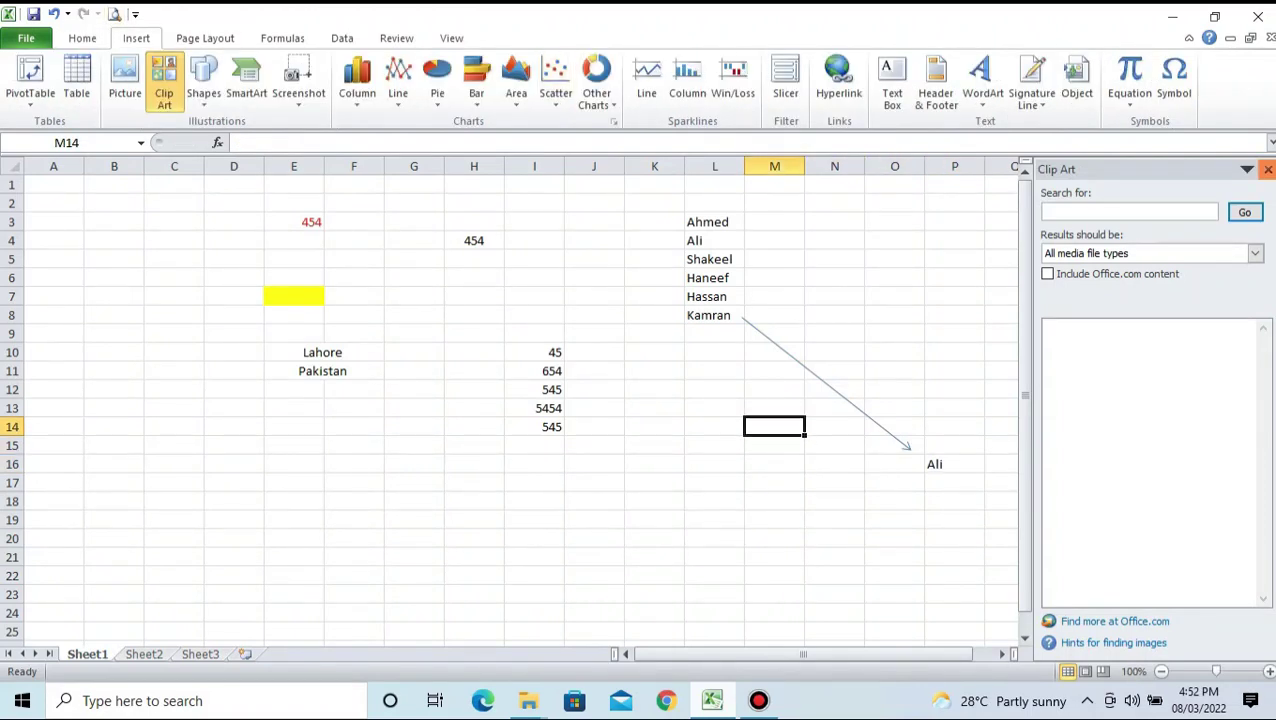
click(1267, 169)
click(203, 80)
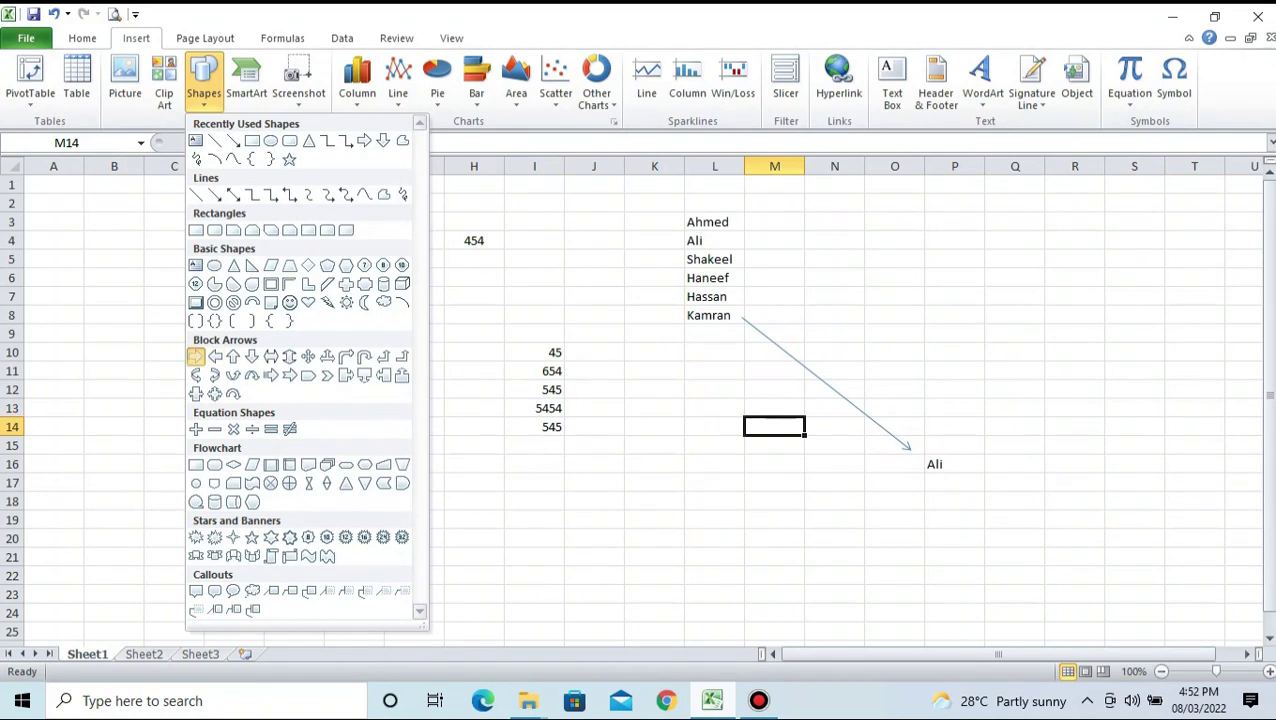
click(195, 356)
drag(618, 295, 672, 309)
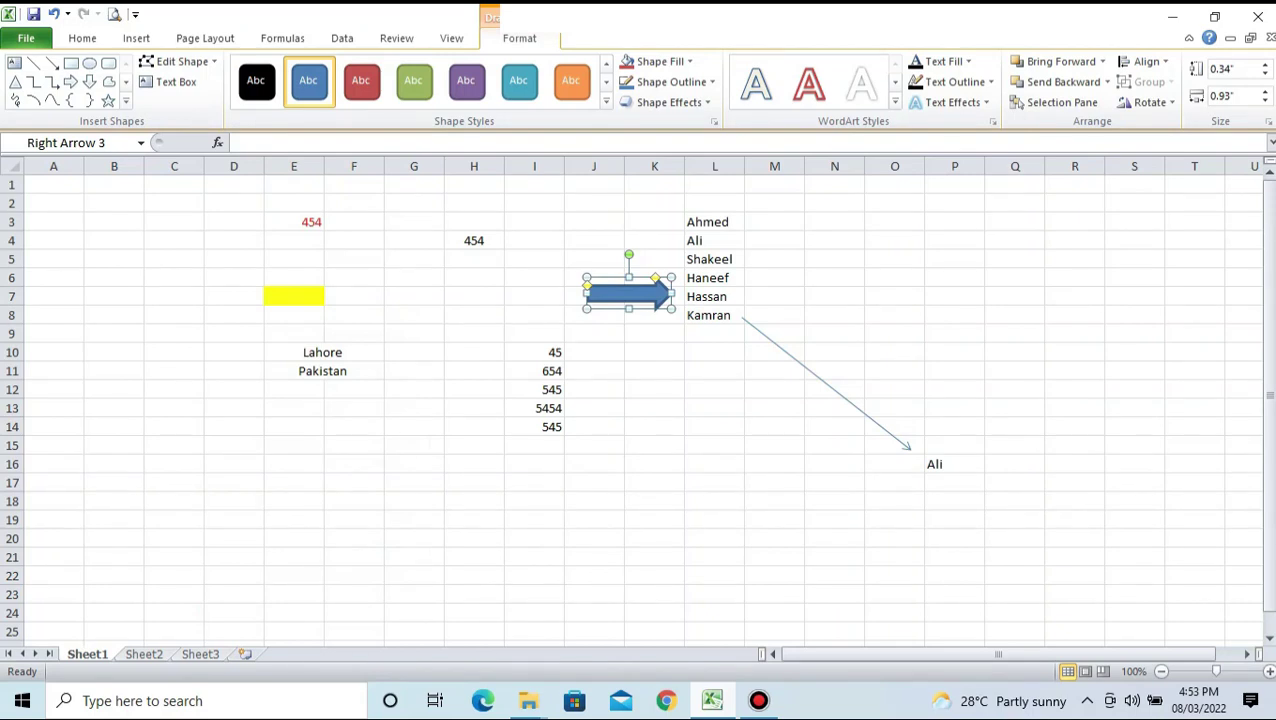
click(654, 464)
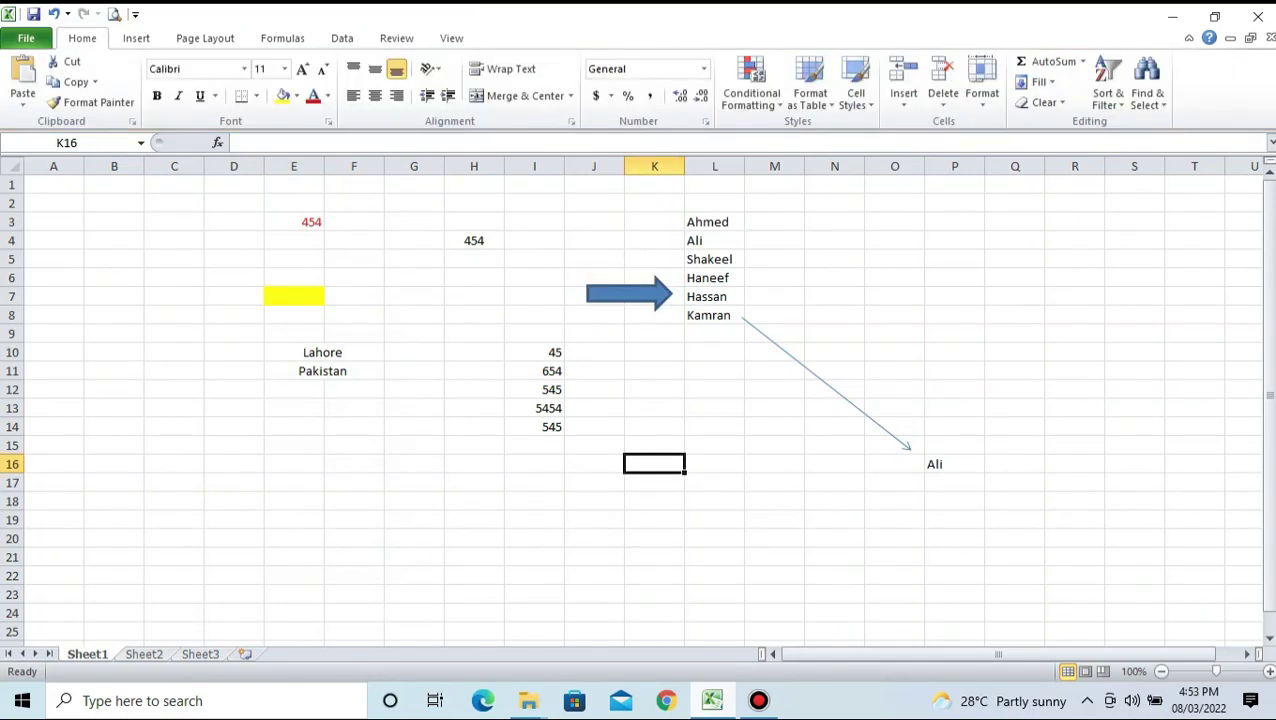
Apply the aqua filled shape style to the block arrow beside the name list
click(626, 294)
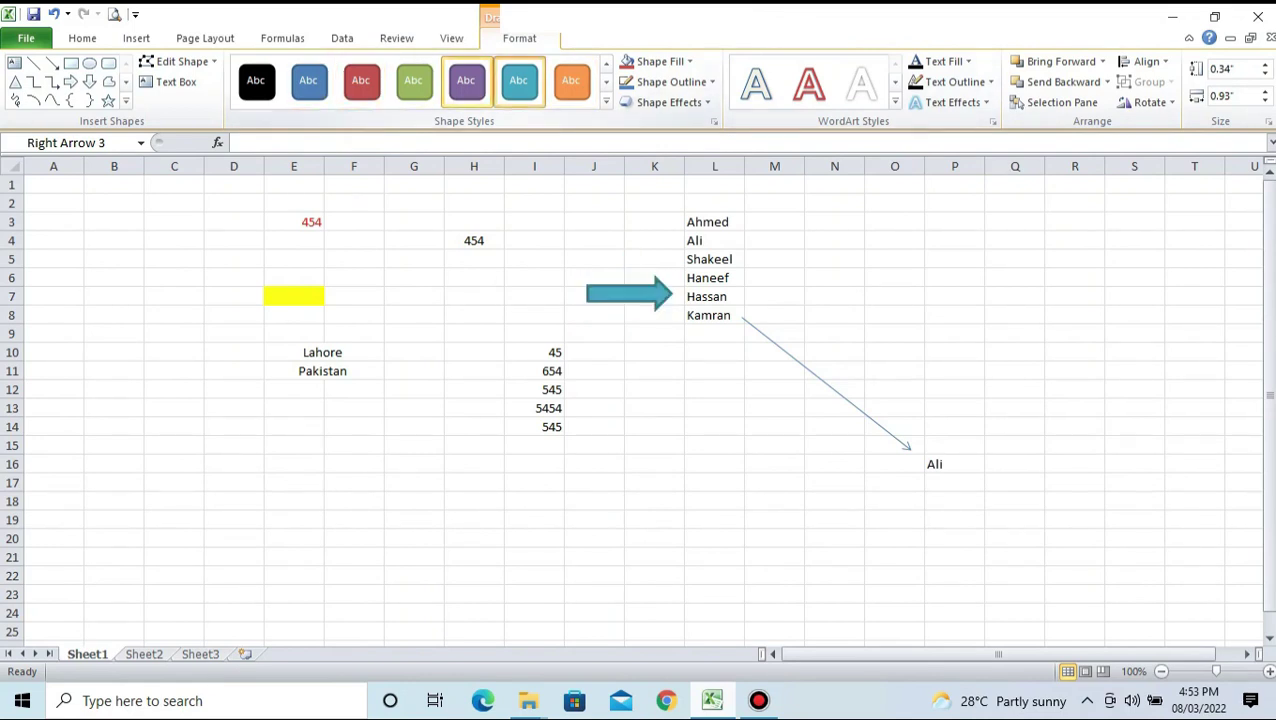
click(518, 80)
click(894, 258)
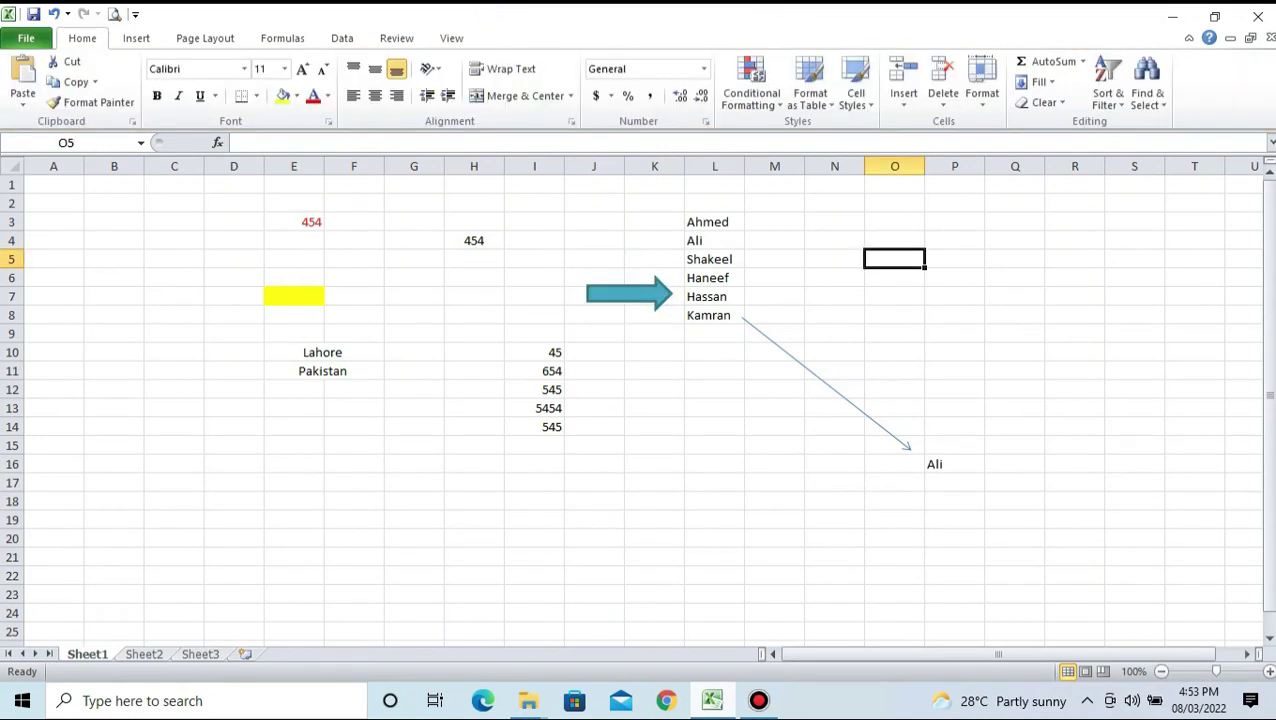
Select the range D3:K15 and set the page orientation to Portrait
click(205, 38)
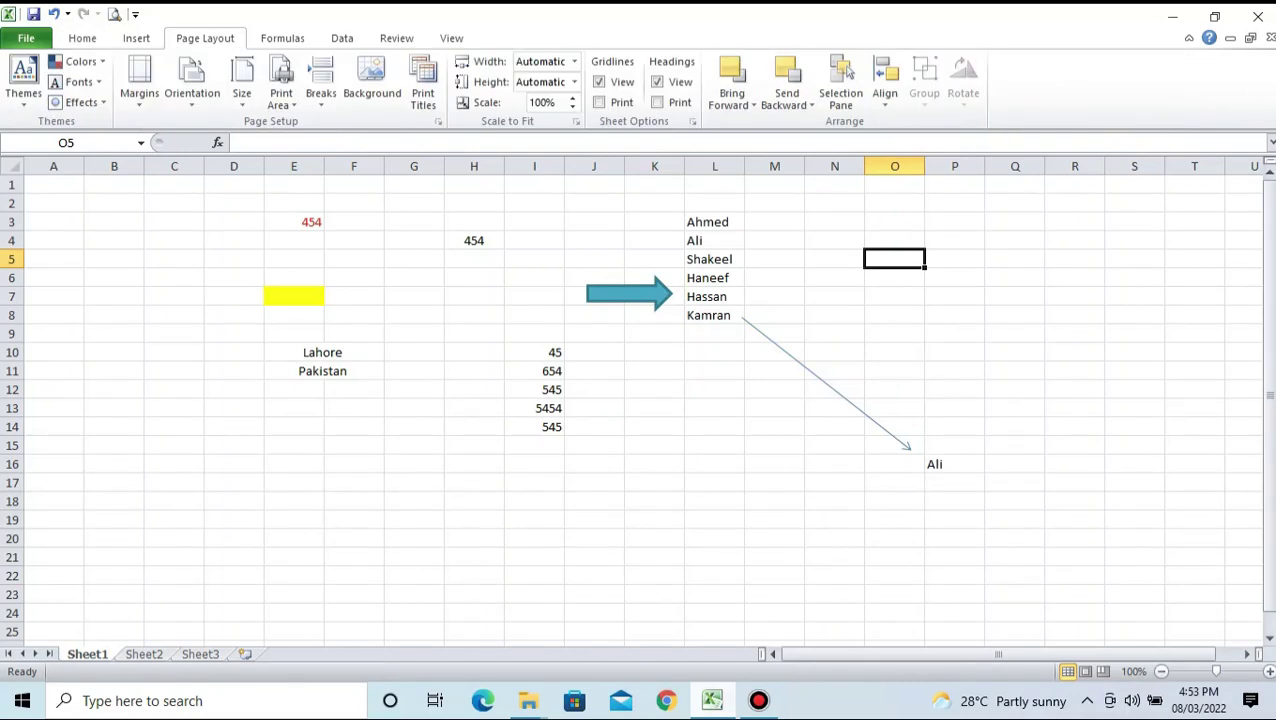
click(534, 464)
drag(234, 222, 654, 446)
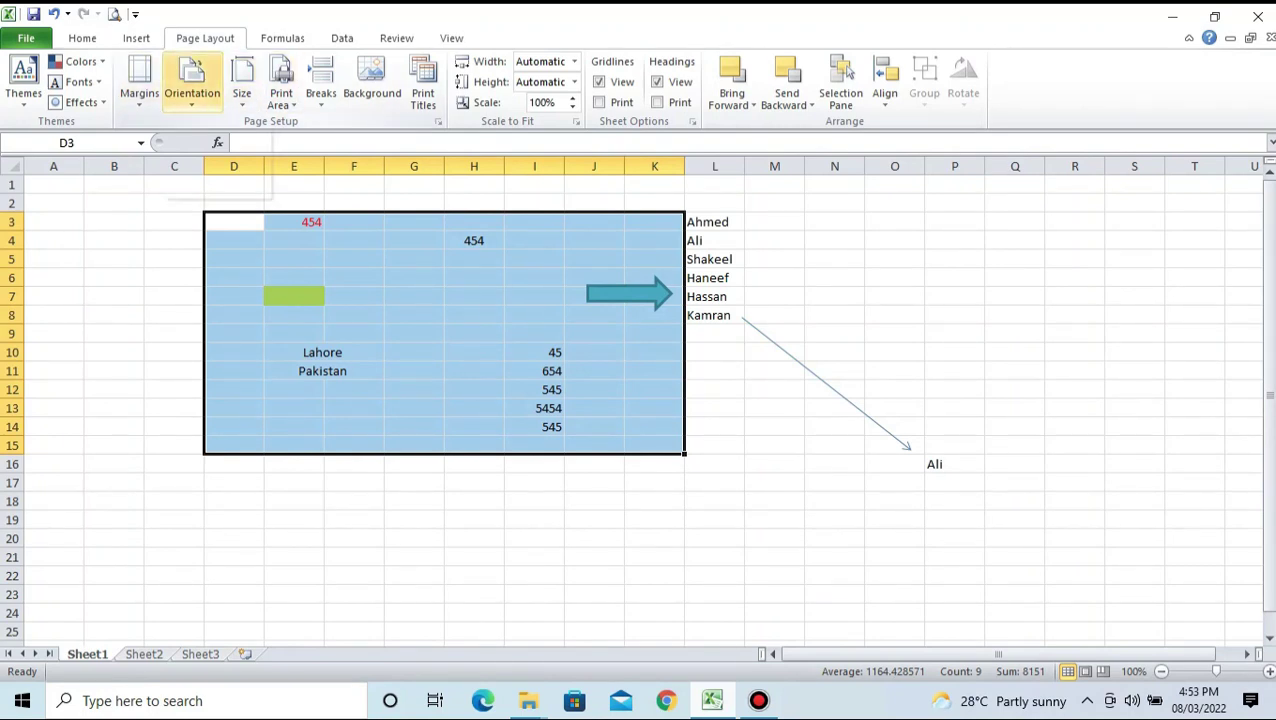
click(192, 80)
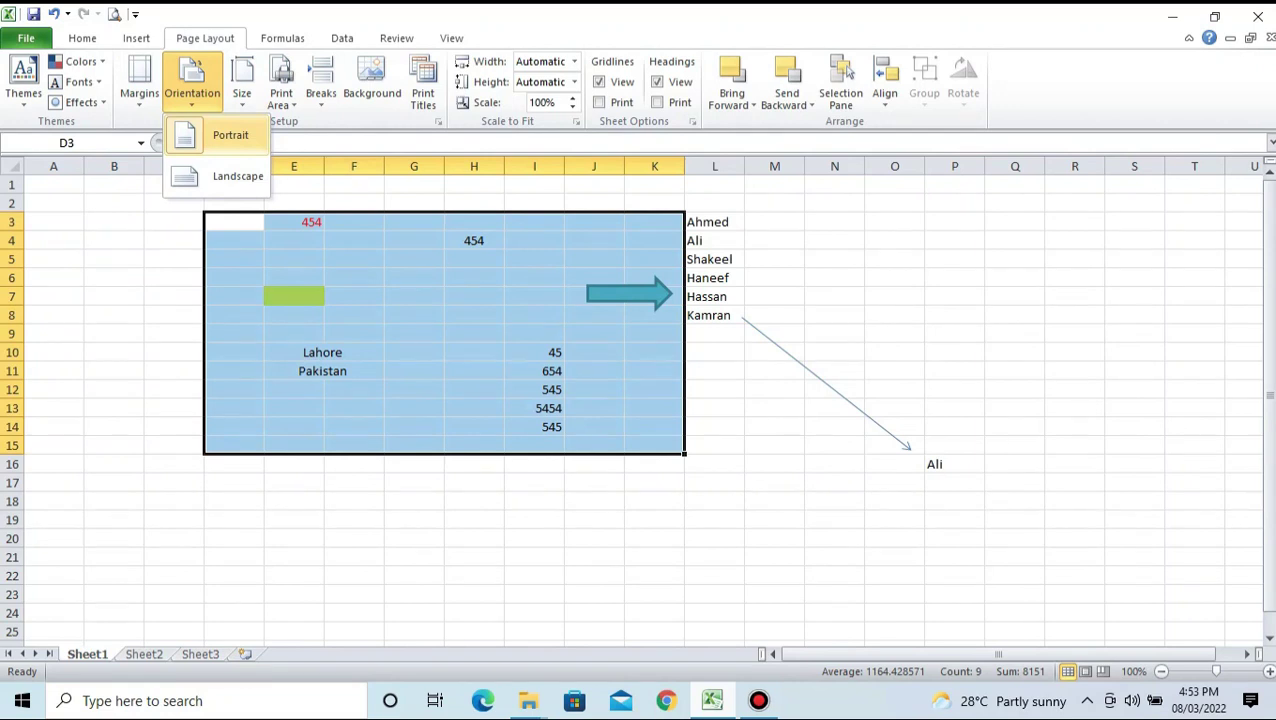
click(230, 135)
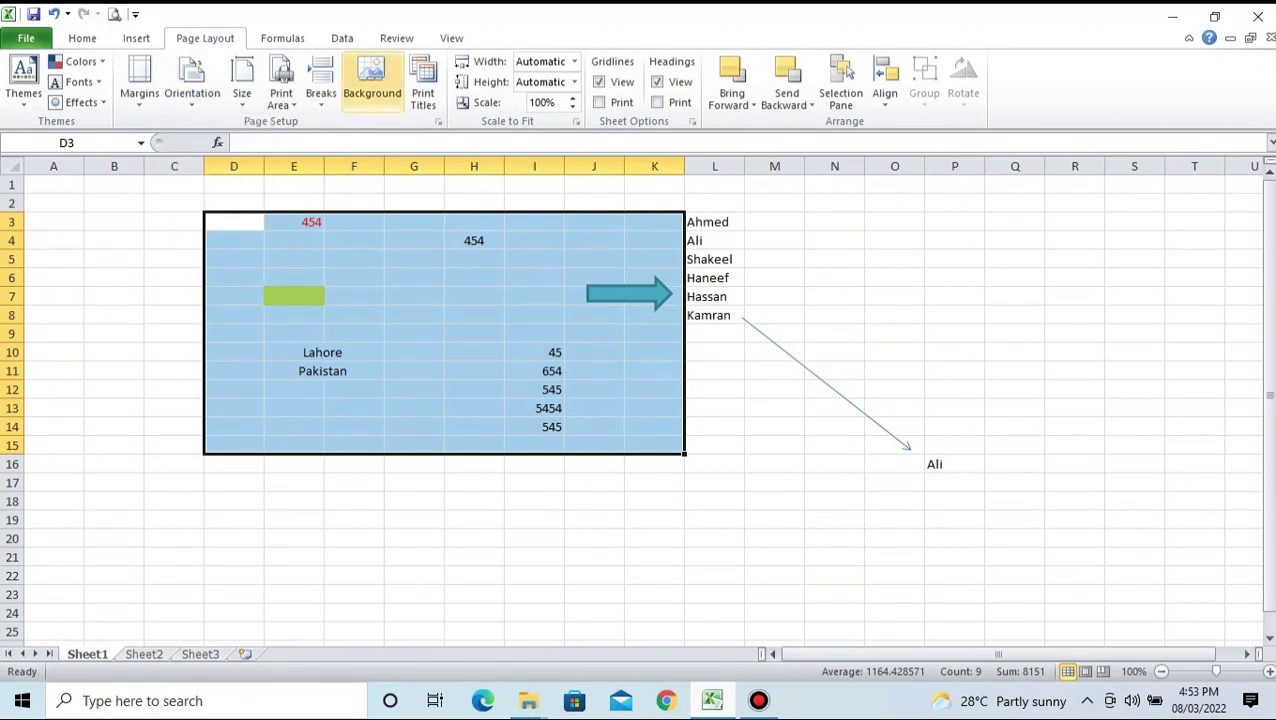
Open the Sheet Background dialog and cancel it without choosing an image
click(371, 80)
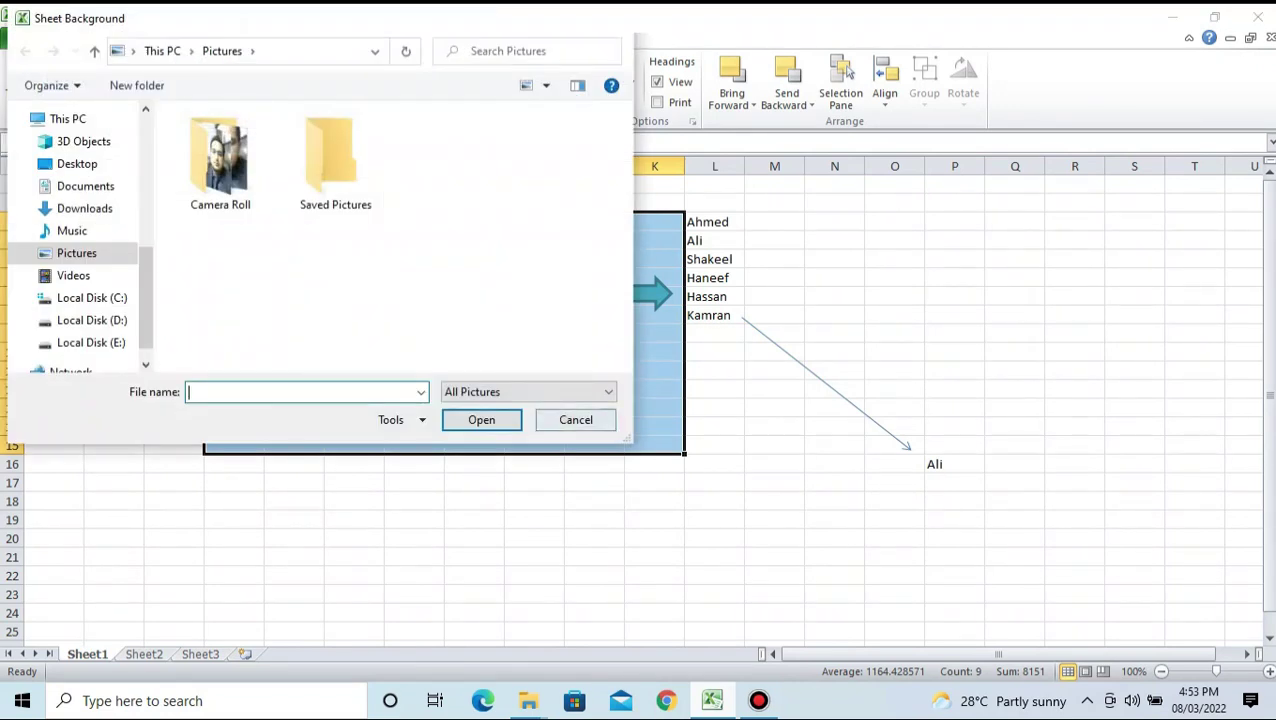
click(600, 420)
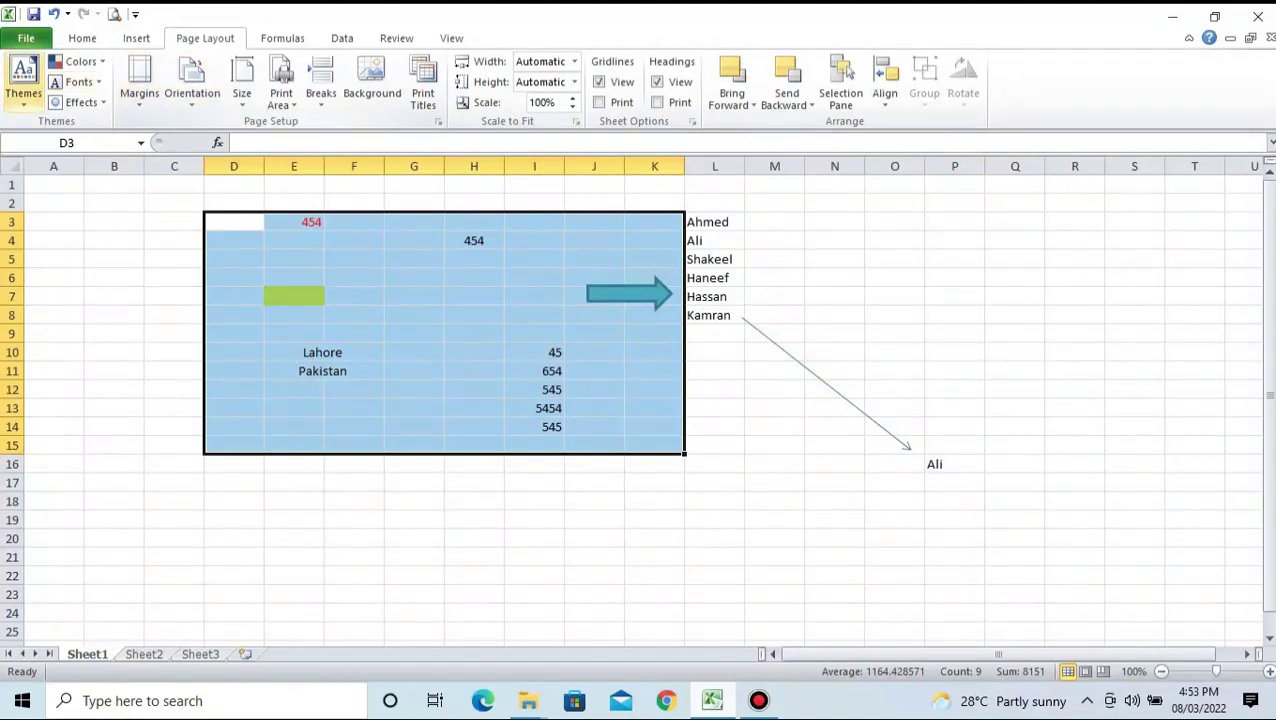
click(282, 38)
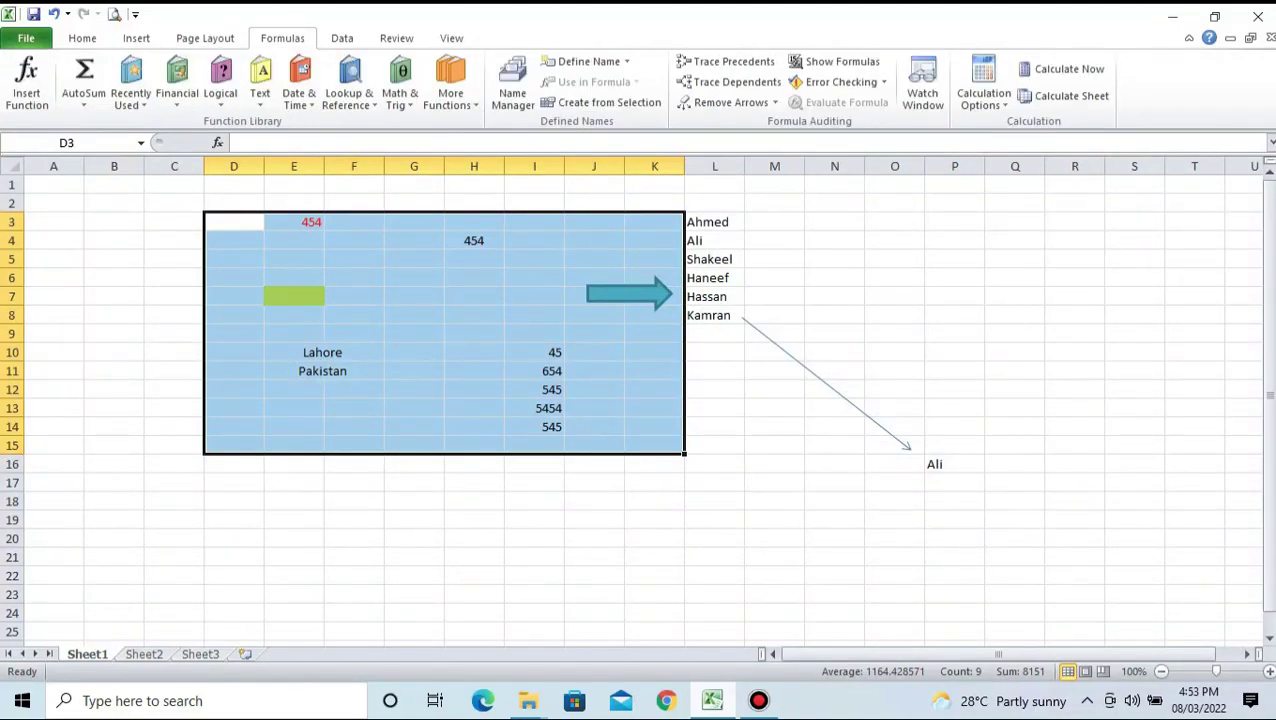
click(342, 38)
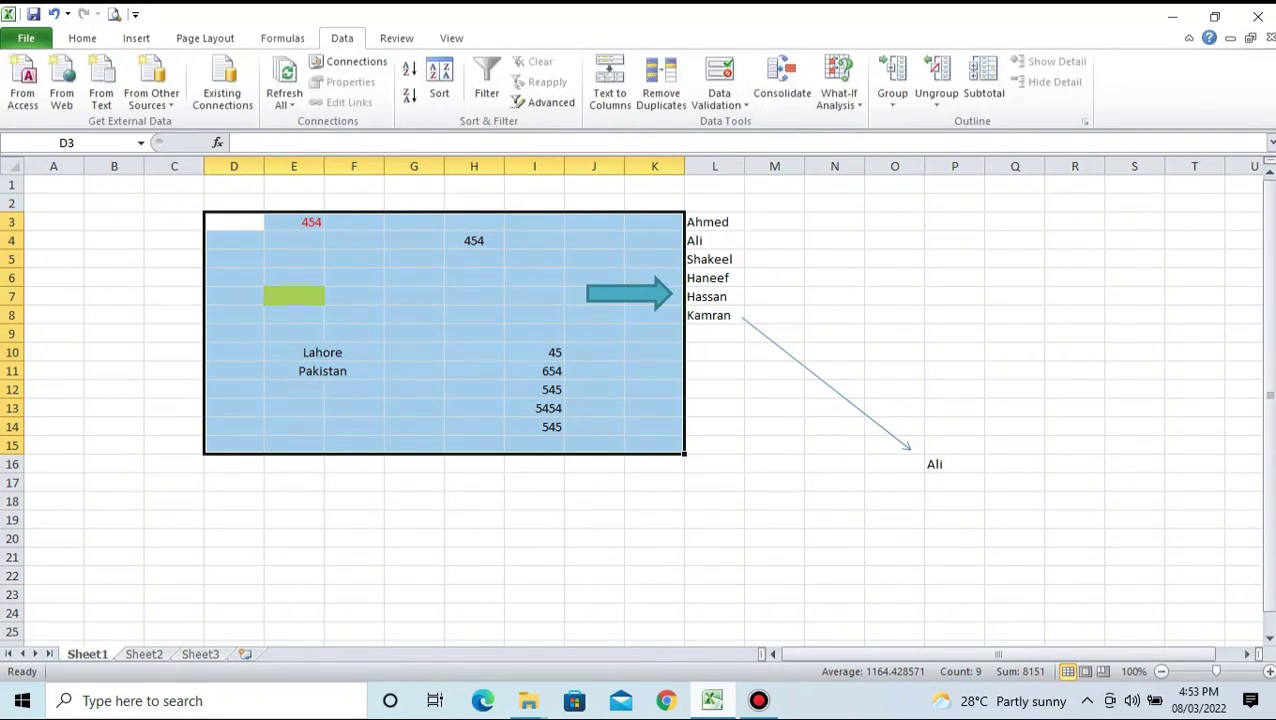
click(654, 445)
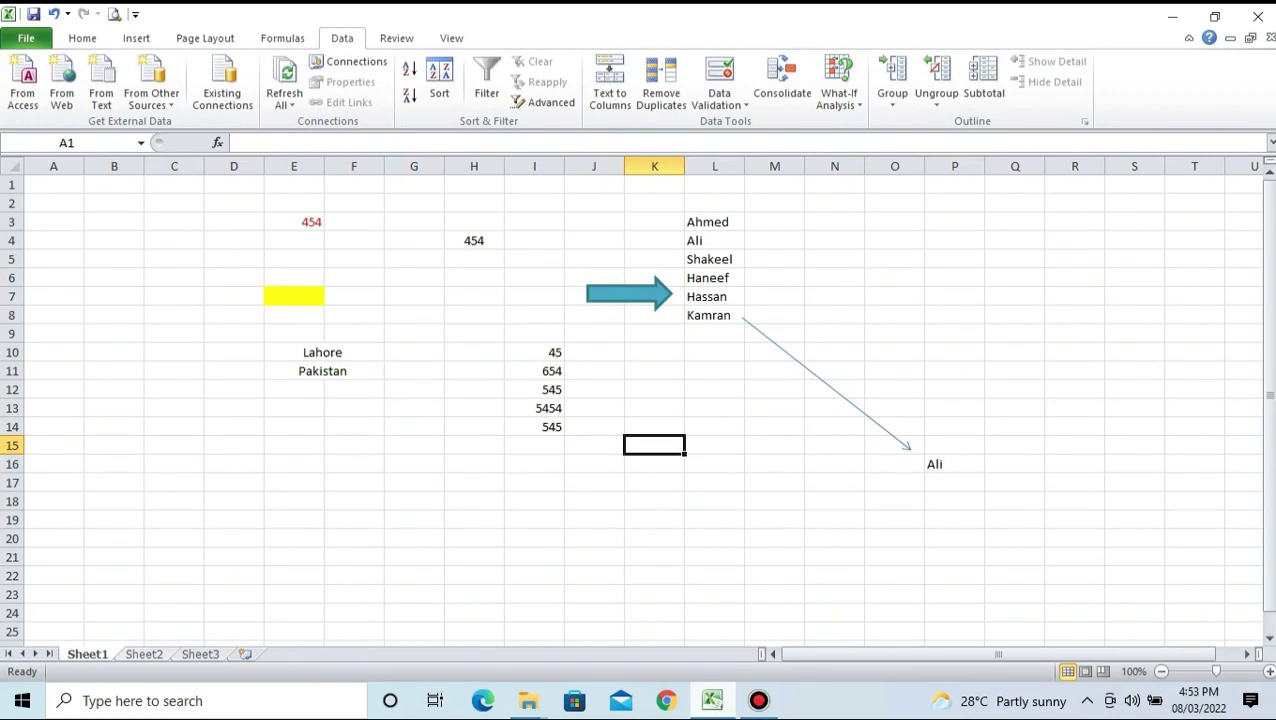
Switch to Sheet2 and enter the column headings Sir, Name and Qual in cells D3 to F3
key(ctrl+Page_Down)
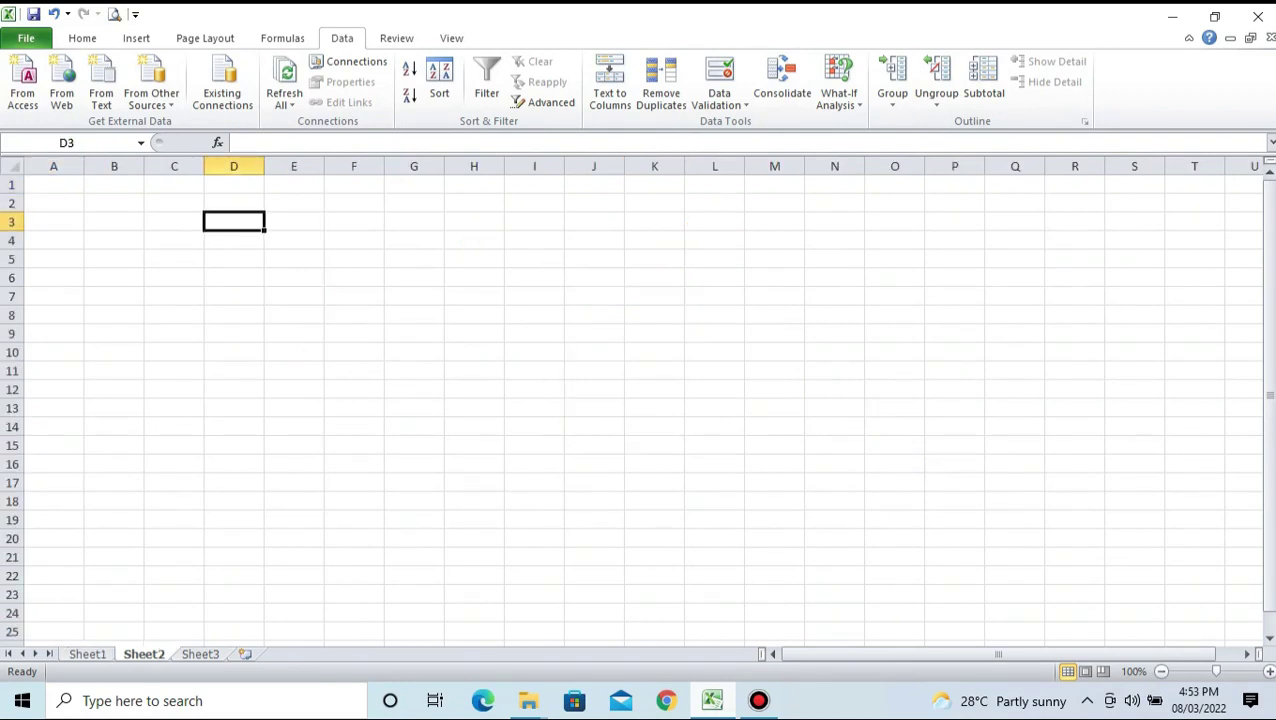
text(Sir)
key(Tab)
text(Namwe)
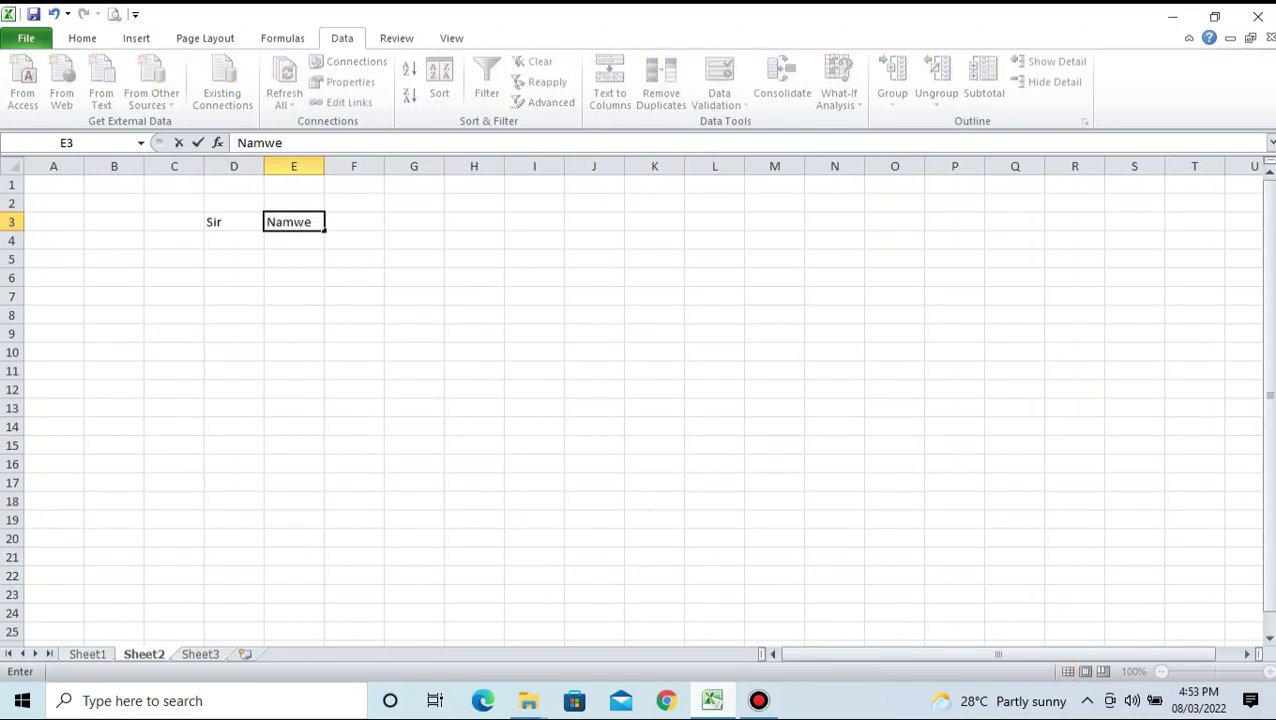
key(BackSpace)
key(BackSpace)
text(e)
key(Tab)
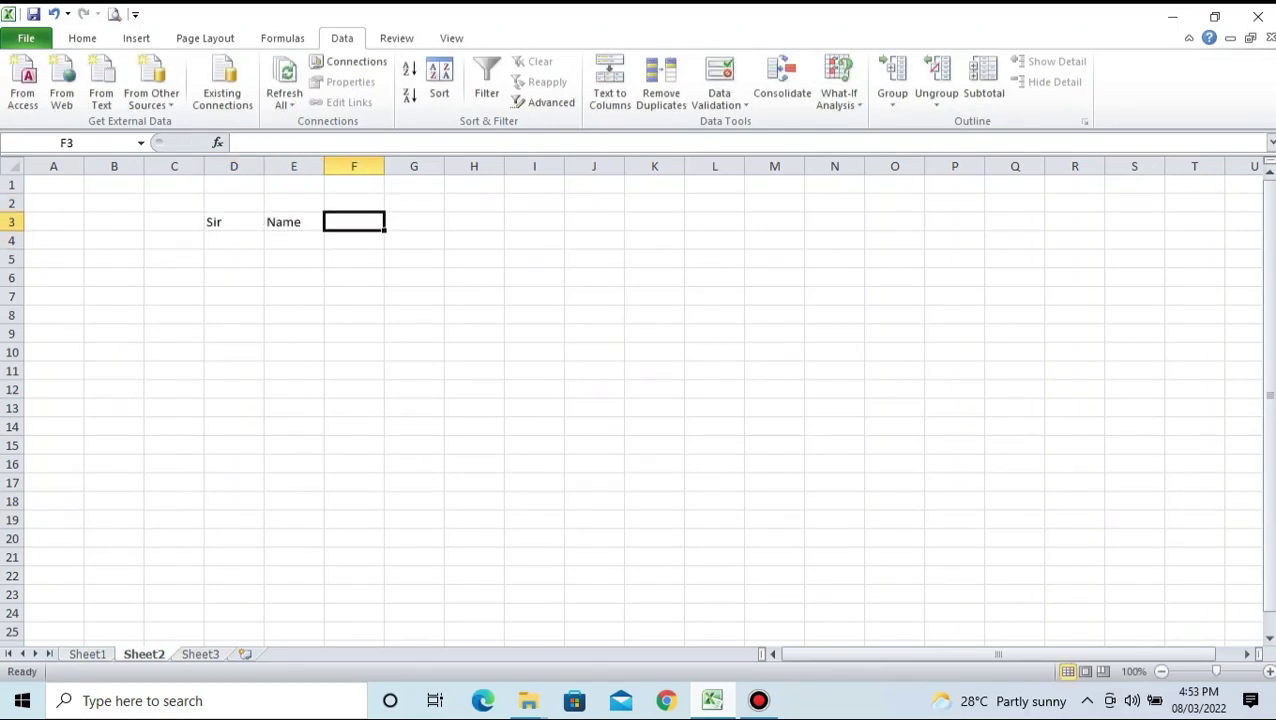
text(Q)
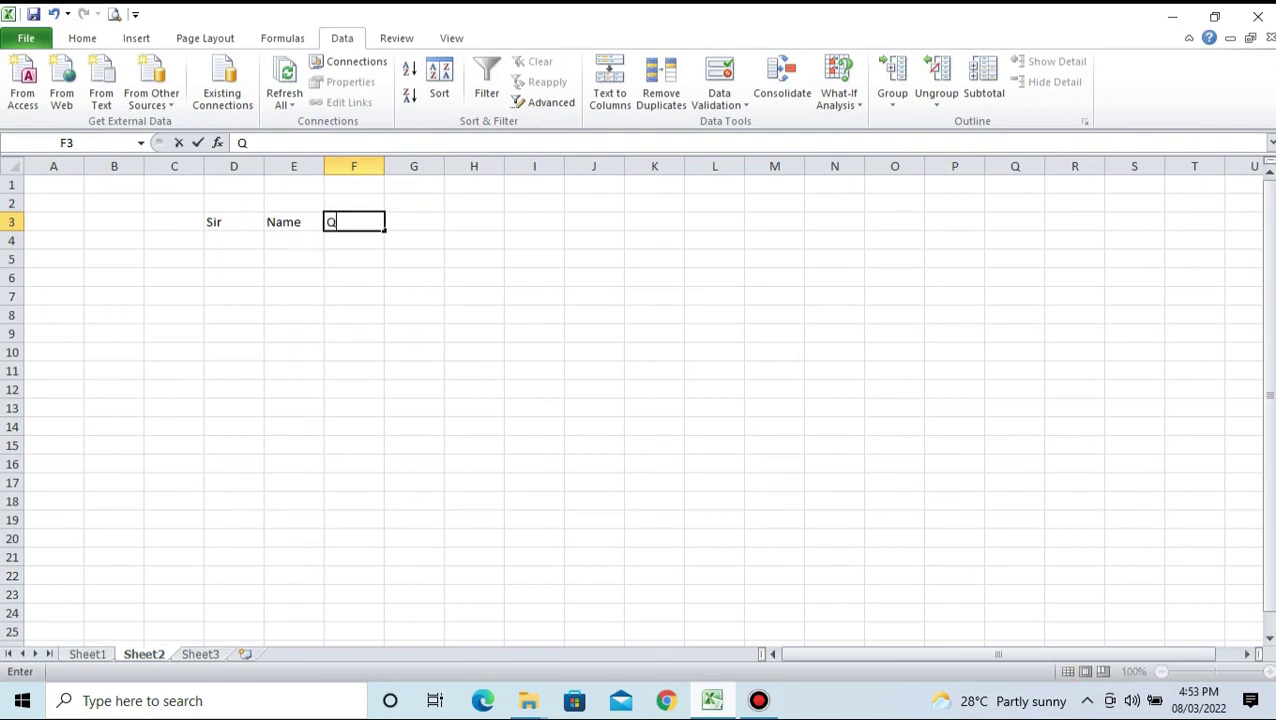
text(ual)
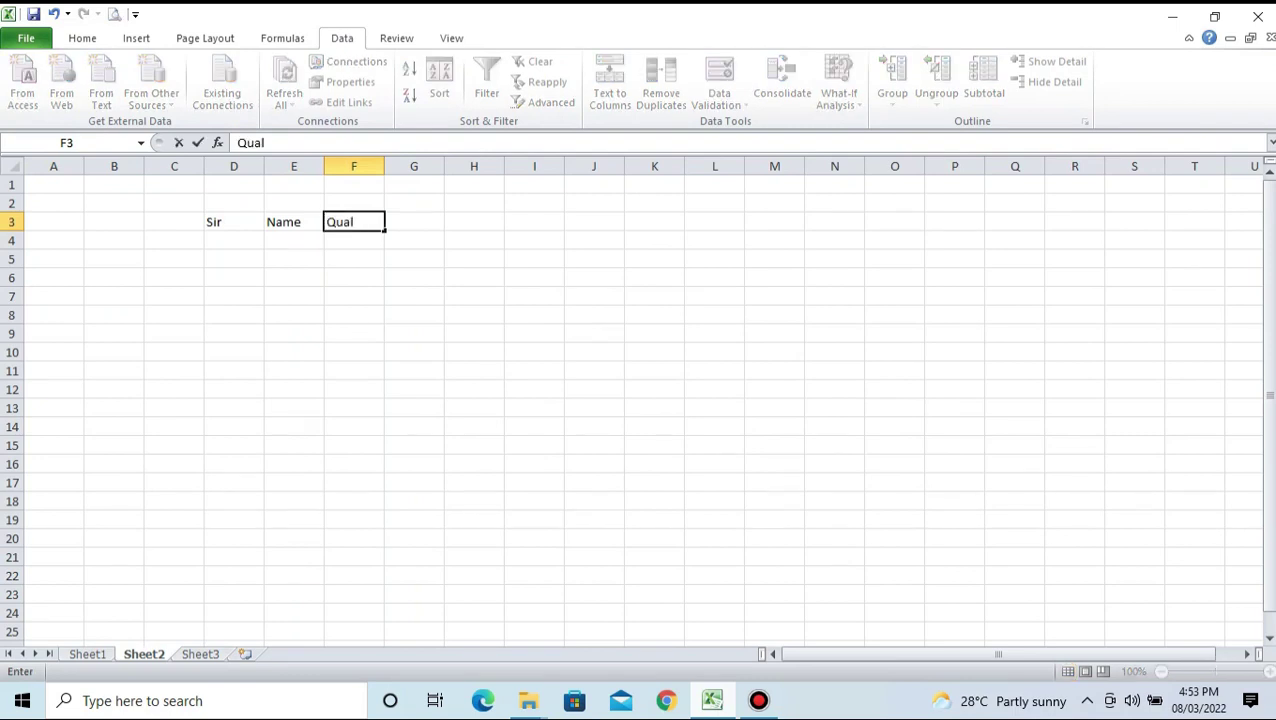
key(Tab)
key(Tab)
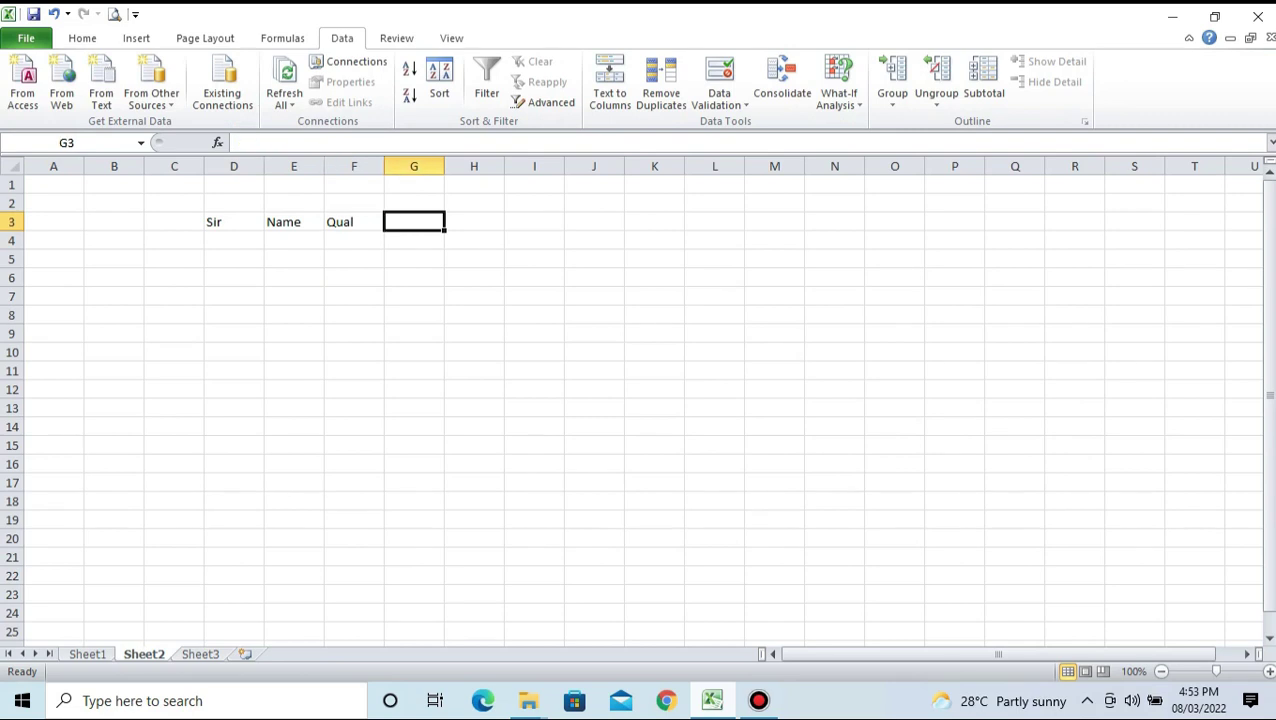
Enter the column heading Feed Back in cell G3
key(Left)
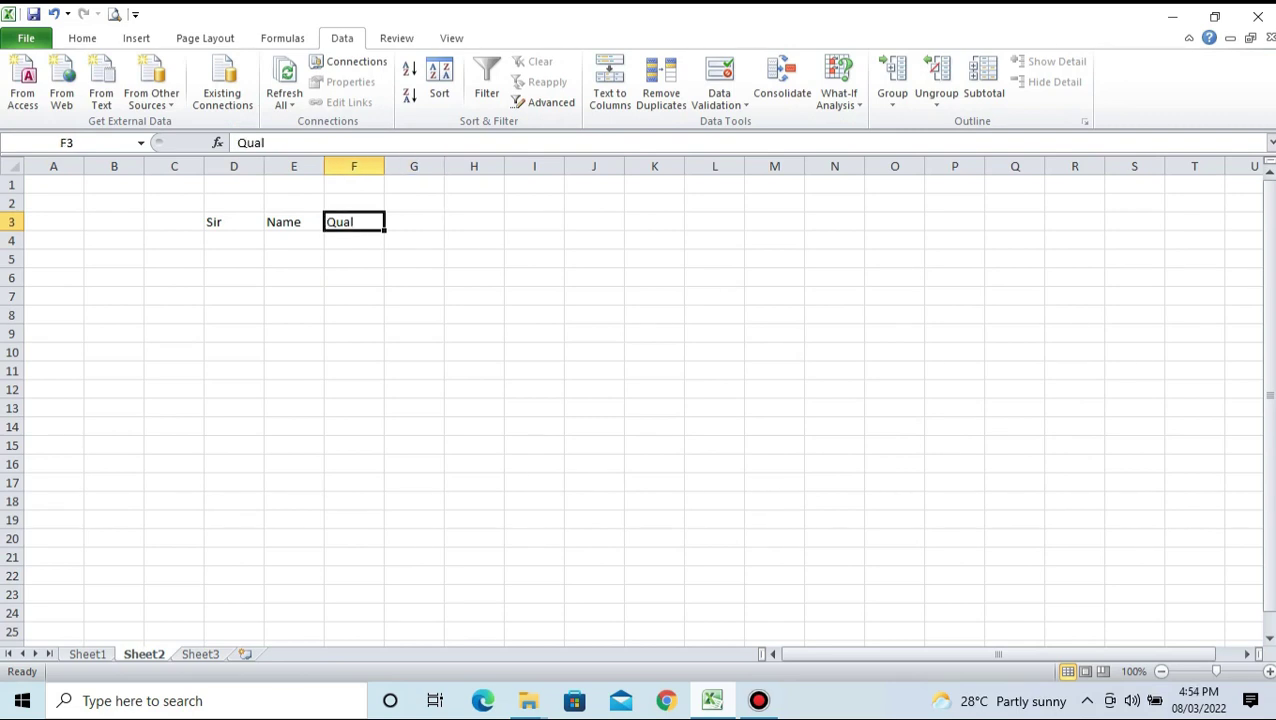
key(Right)
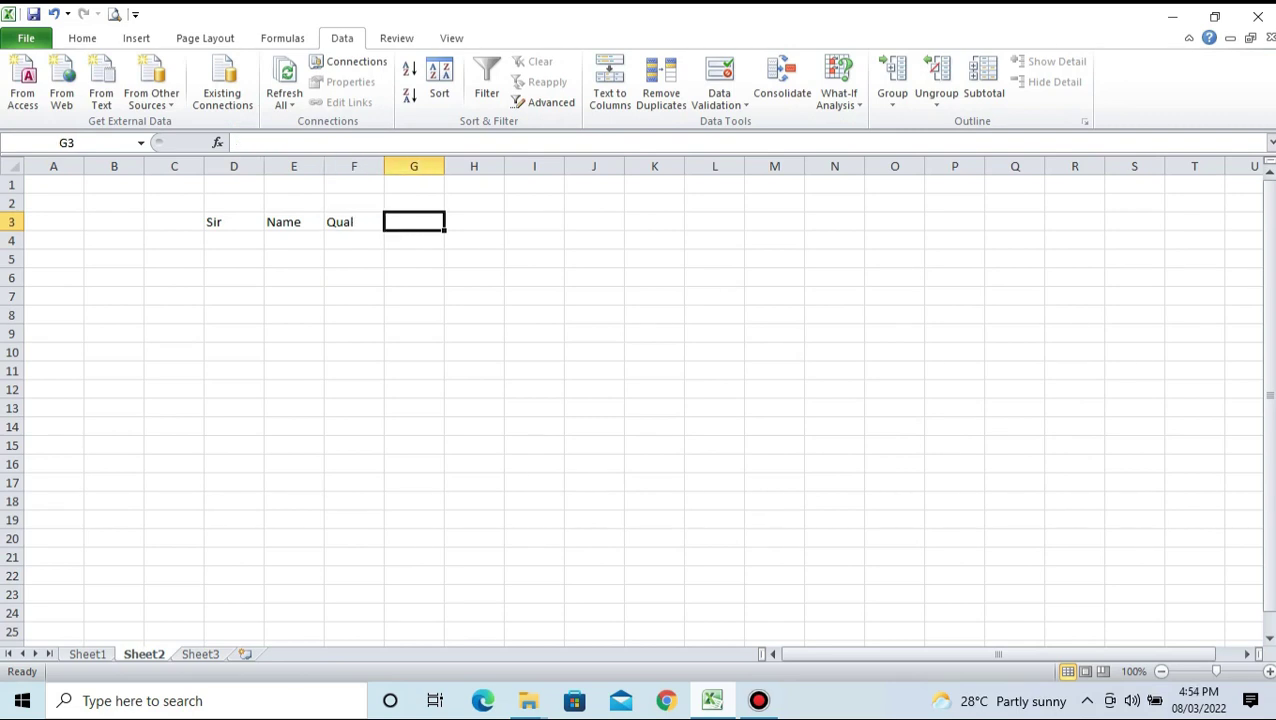
text(Feed Back)
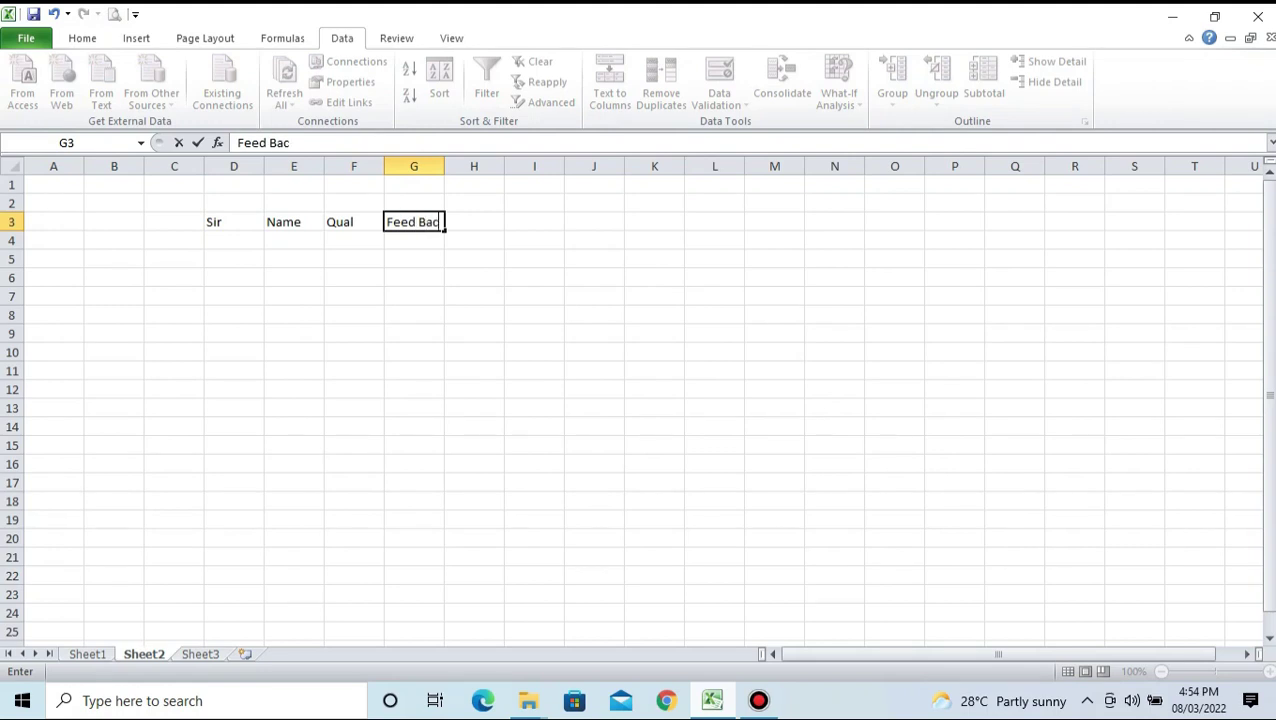
key(Right)
Number the rows under the Sir heading 1 to 5 in cells D4 to D8
key(Down)
key(Up)
key(Left)
key(Left)
key(Down)
key(Left)
key(Up)
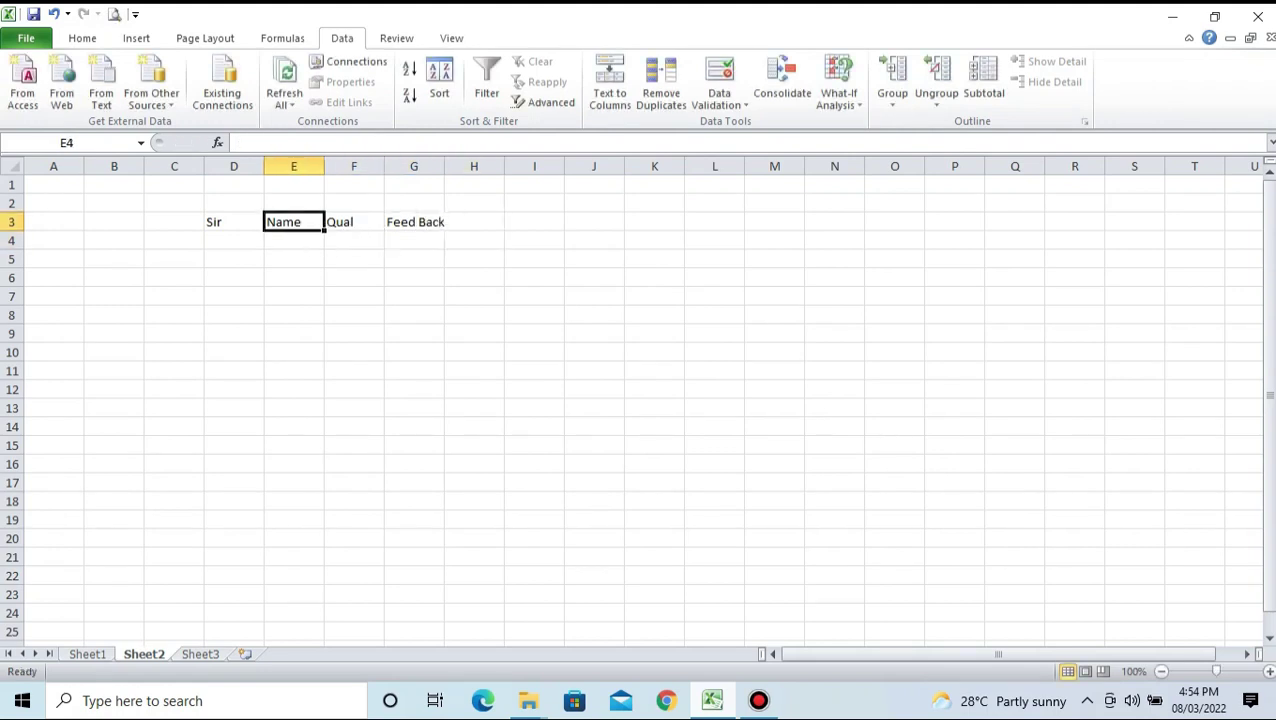
key(Left)
key(Down)
text(1)
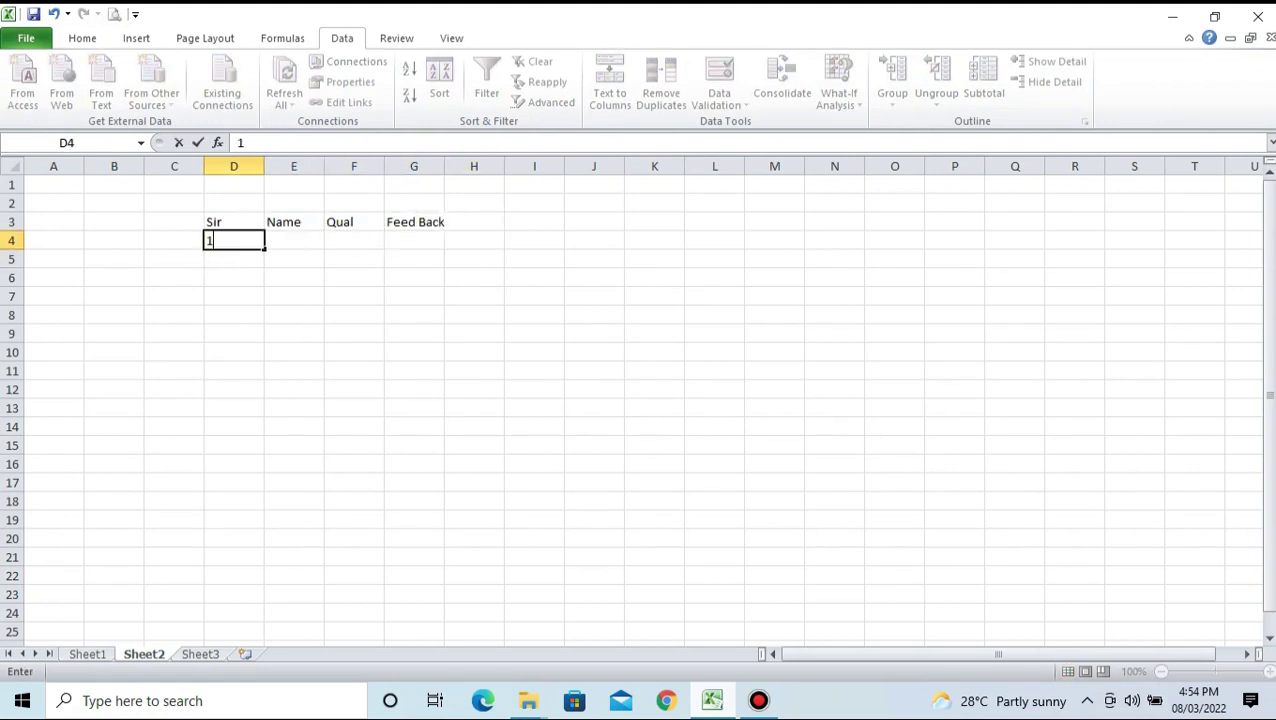
key(Return)
text(2)
key(Return)
text(3)
key(Return)
text(4)
key(Return)
text(5)
key(Up)
Fill the Name column cells E4 to E8 with the placeholder texts sfsd, sdfds, sdfg, dfg and dsfg
key(Up)
key(Up)
key(Right)
key(Up)
text(sfsd)
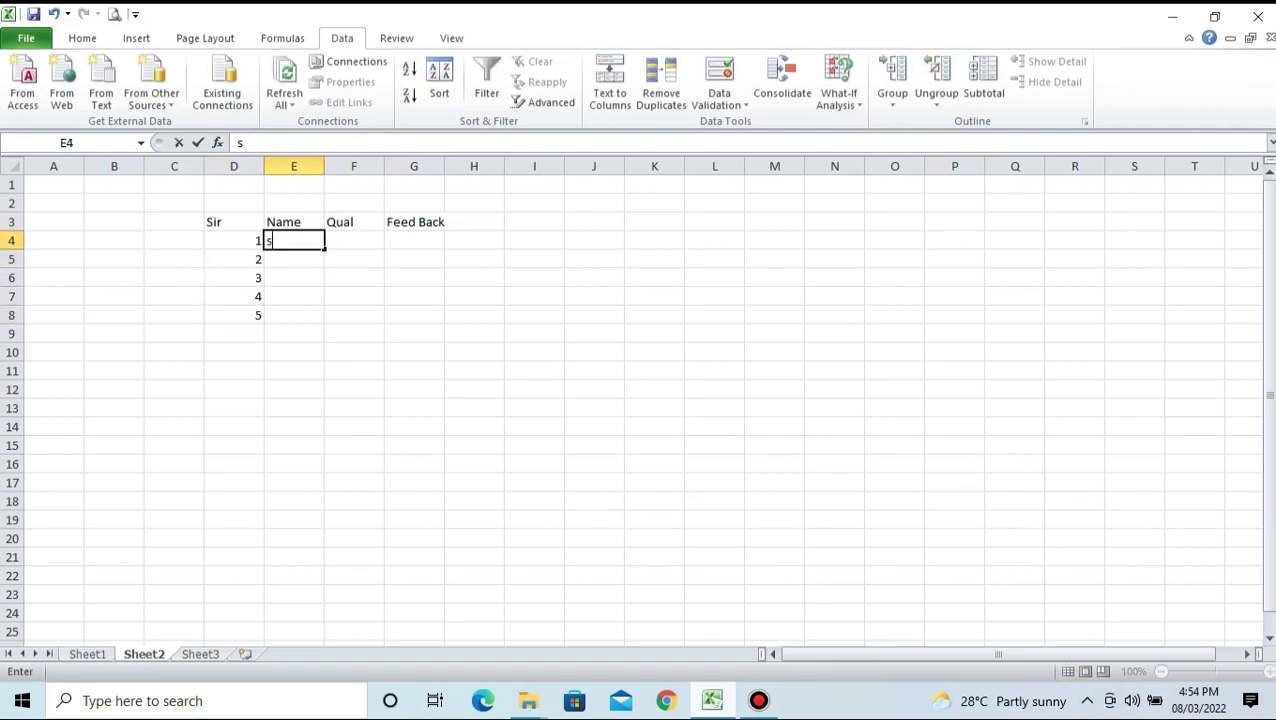
key(Return)
text(sdfds)
key(Return)
text(sdfg)
key(Return)
text(dfg)
key(Return)
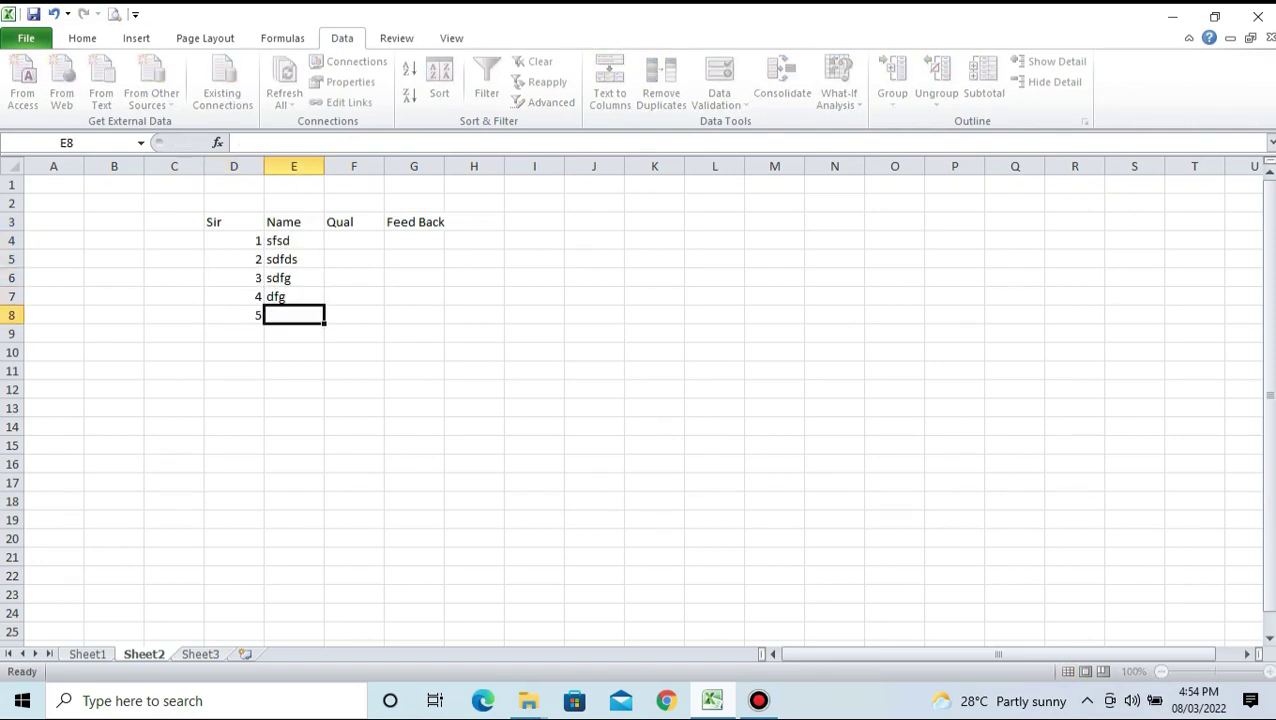
text(dsfg)
key(ctrl+Return)
Fill the Qual column cells F4 to F8 with the placeholder texts sdfg, ds, fg, dfg and sdfg
key(Up)
key(Right)
key(Up)
key(Right)
key(Up)
key(Up)
key(Left)
key(Down)
key(Down)
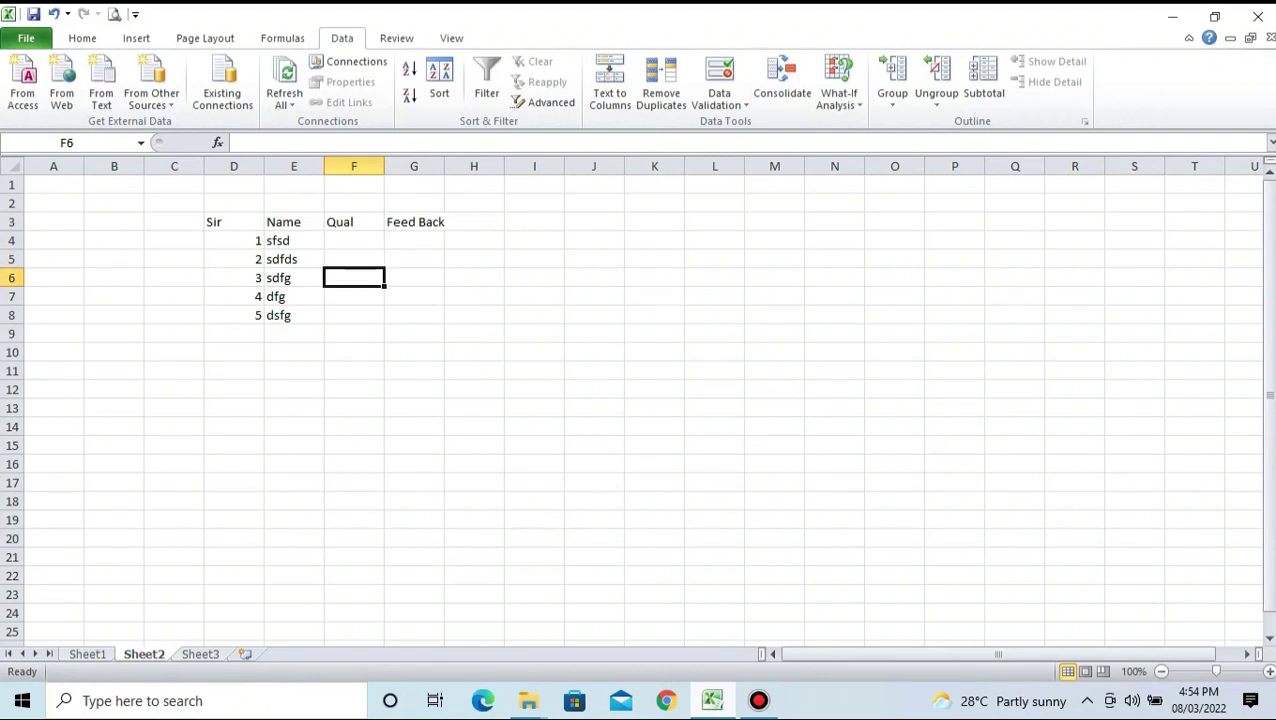
key(Up)
key(Up)
text(sdfg)
key(Return)
text(ds)
key(Return)
text(fg)
key(Up)
key(Down)
key(Down)
key(Down)
text(sdfg)
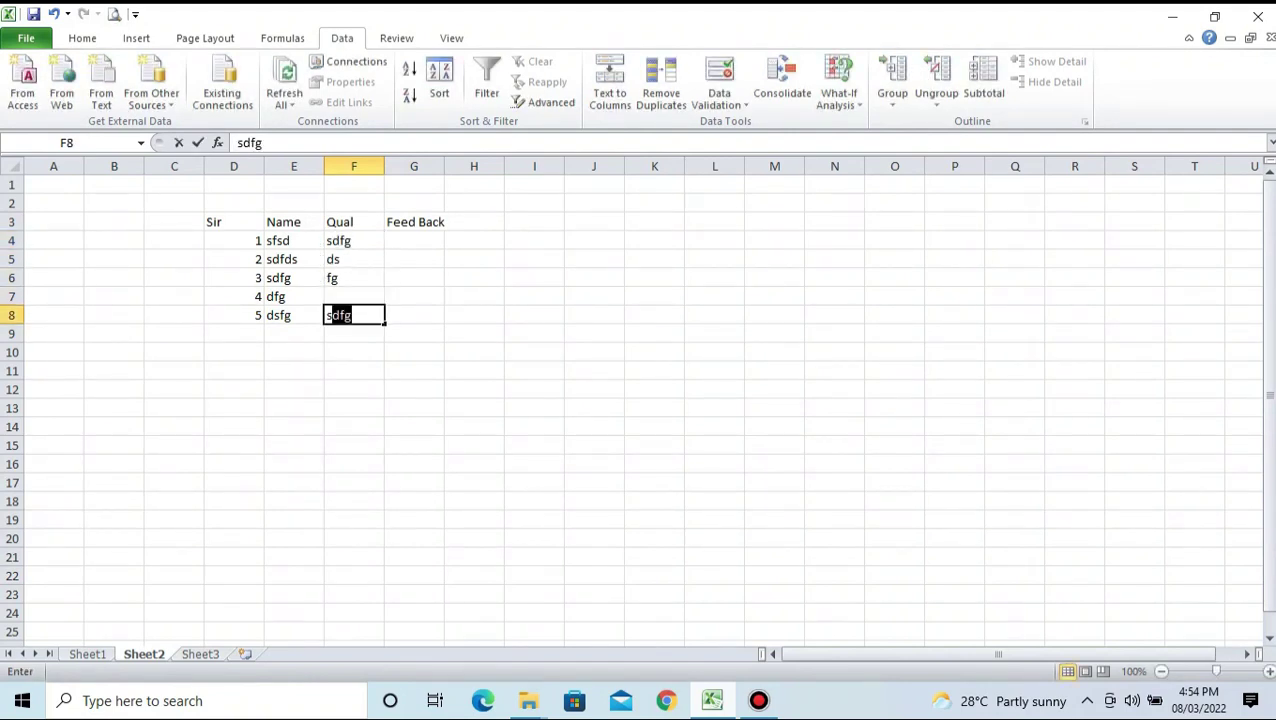
key(Up)
text(dfg)
key(Right)
Fill the Feed Back column cells G4 to G8 with the placeholder texts sdfg, dsfg, sfd, sdfg and dg
key(Up)
key(Up)
key(Up)
key(Down)
text(dsfg)
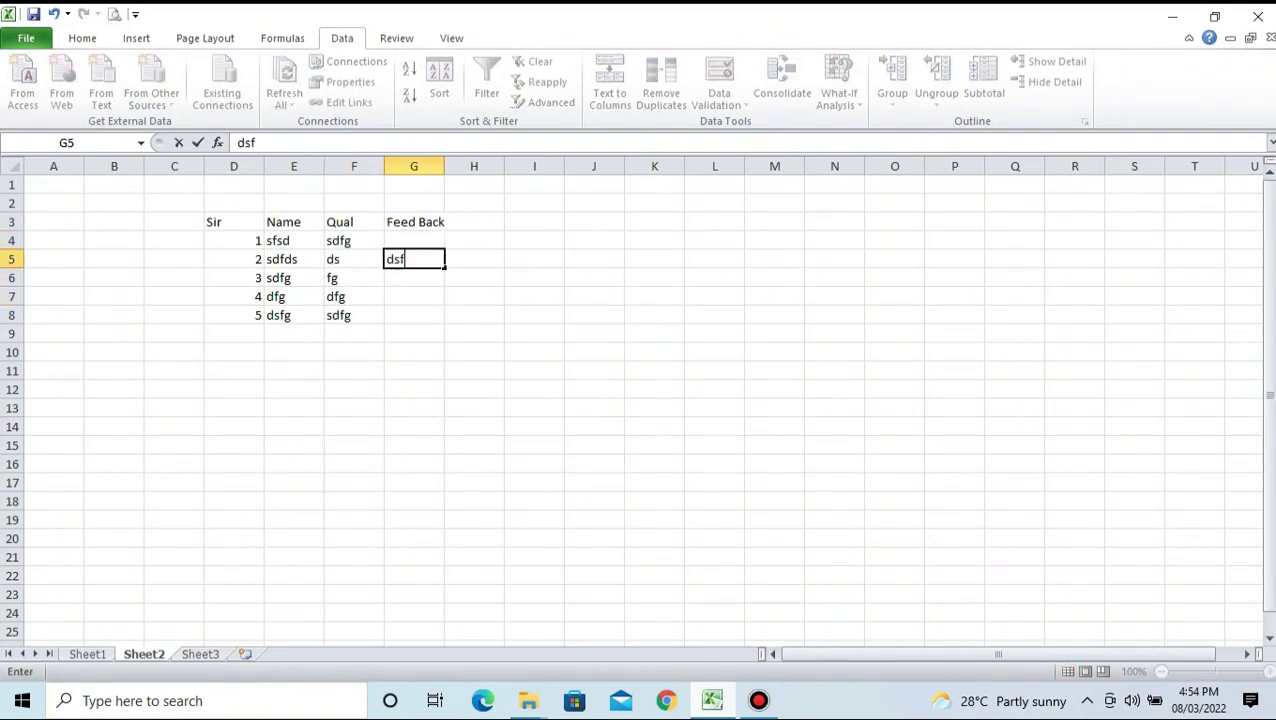
key(Up)
text(sdfg)
key(Down)
key(Down)
key(Down)
key(Down)
key(Up)
key(Up)
text(sfd)
key(Return)
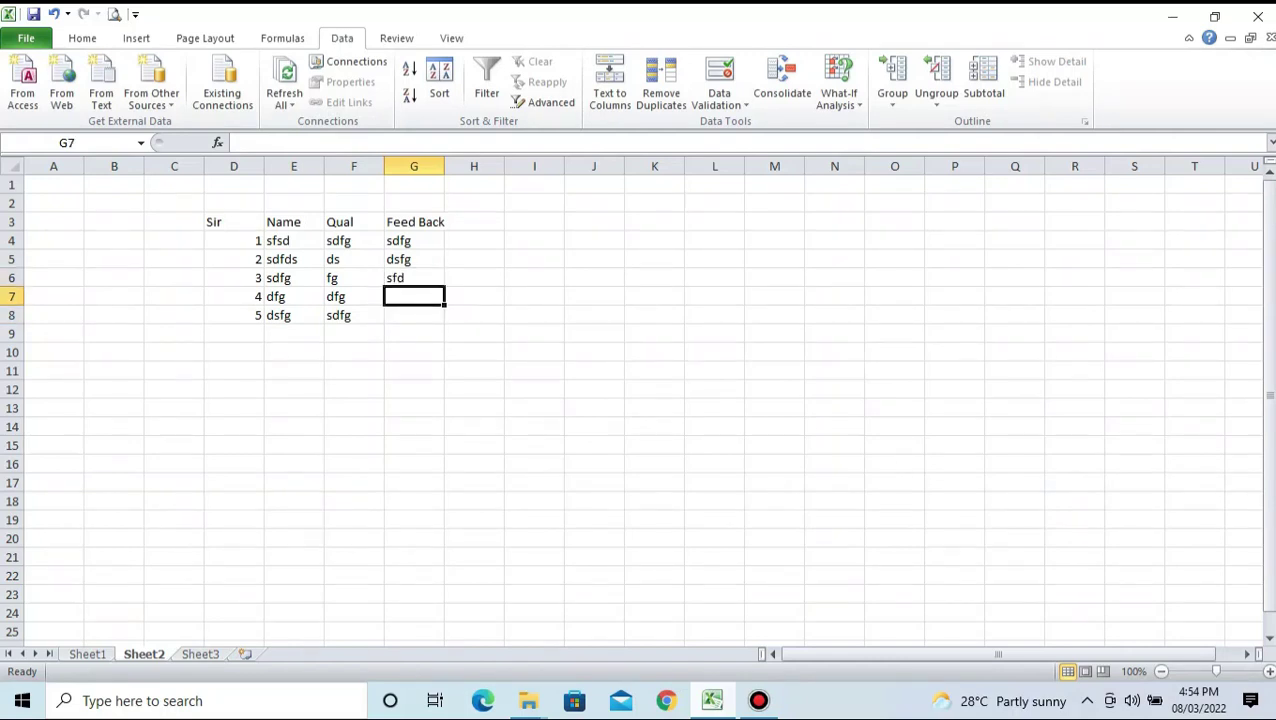
text(sdfg)
key(Return)
text(dg)
key(Up)
key(Up)
key(Left)
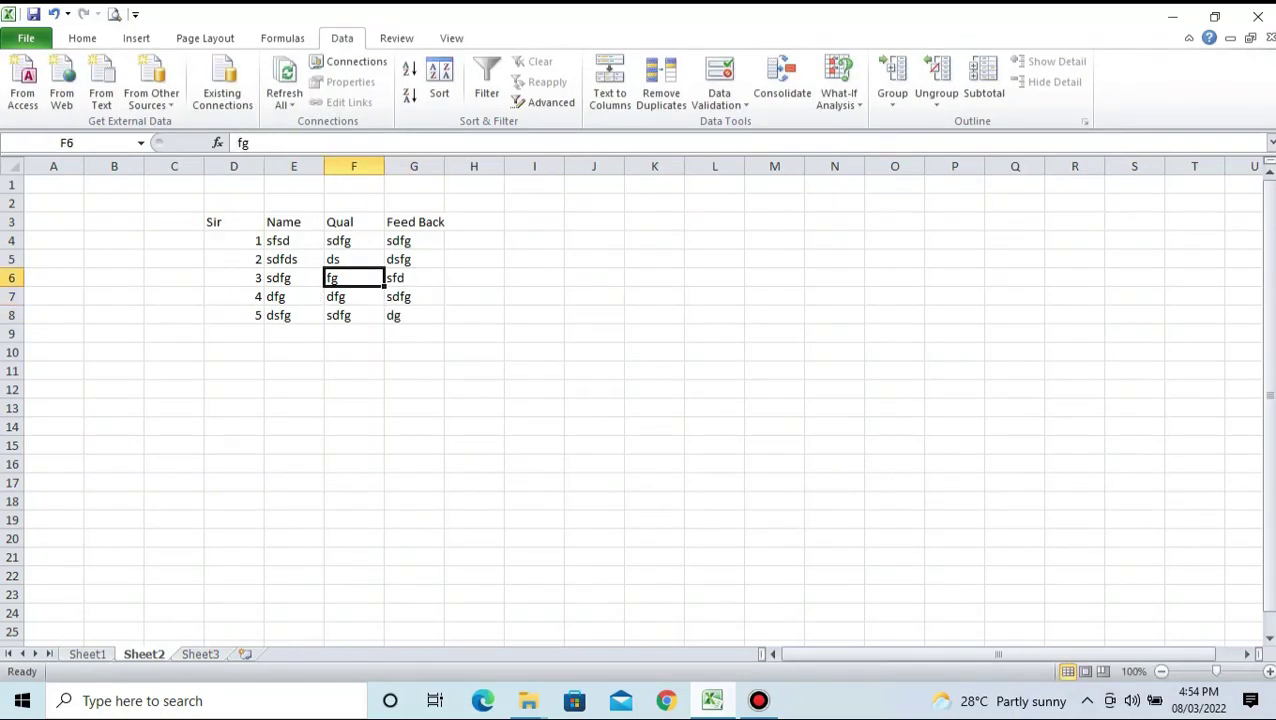
click(654, 371)
key(Down)
key(Down)
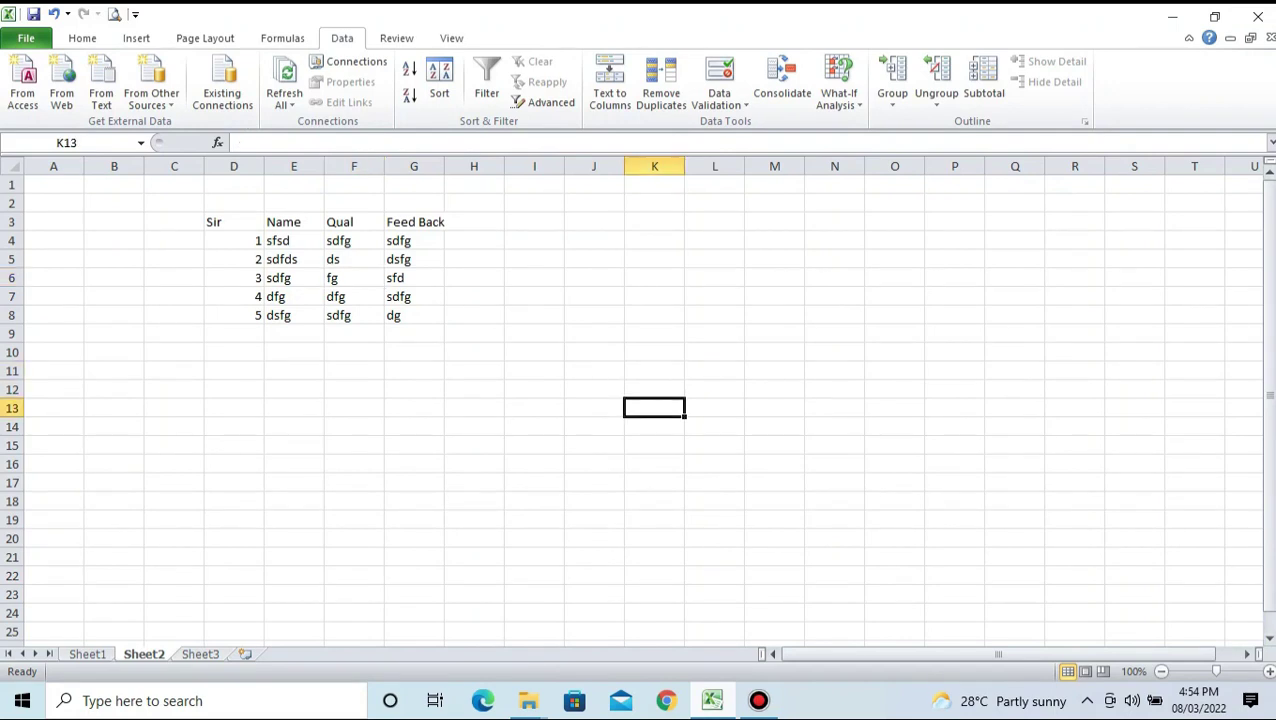
key(Down)
key(Down)
key(Down)
key(Down)
key(Down)
key(Down)
key(Down)
key(Down)
key(Down)
key(Down)
key(Down)
key(Down)
key(Down)
key(Down)
key(Down)
key(Down)
key(Down)
key(Down)
key(Down)
key(Down)
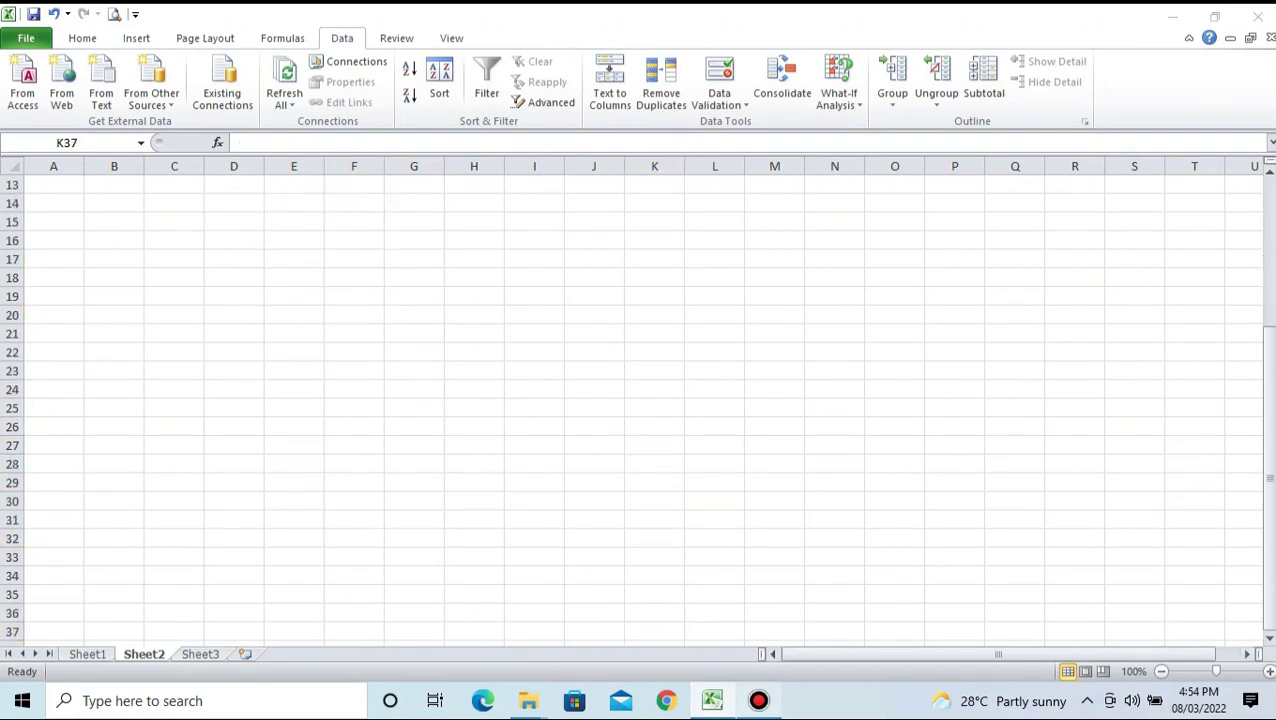
click(758, 700)
click(413, 389)
key(Up)
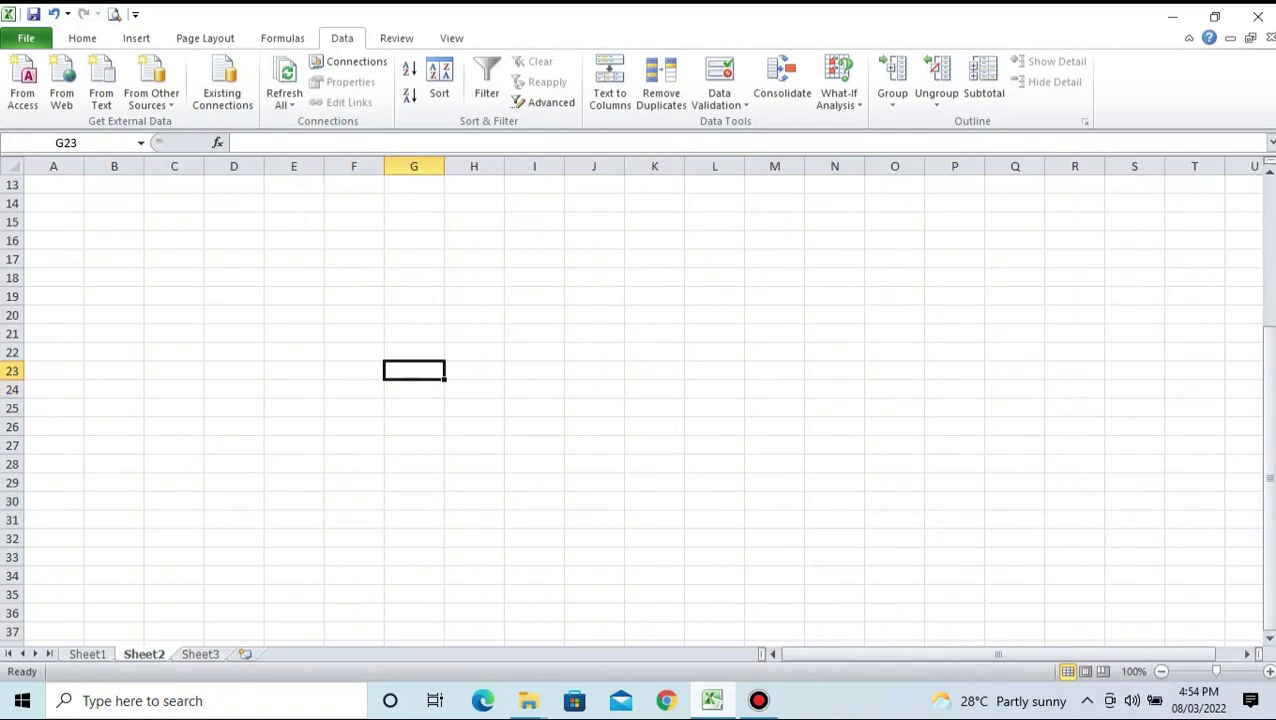
key(Up)
key(Up)
key(Up)
key(Up)
key(Up)
key(Up)
key(Up)
key(Up)
key(Up)
key(Up)
key(Up)
key(Up)
key(Up)
key(Up)
key(Up)
key(Up)
key(Up)
key(Up)
key(Up)
key(Up)
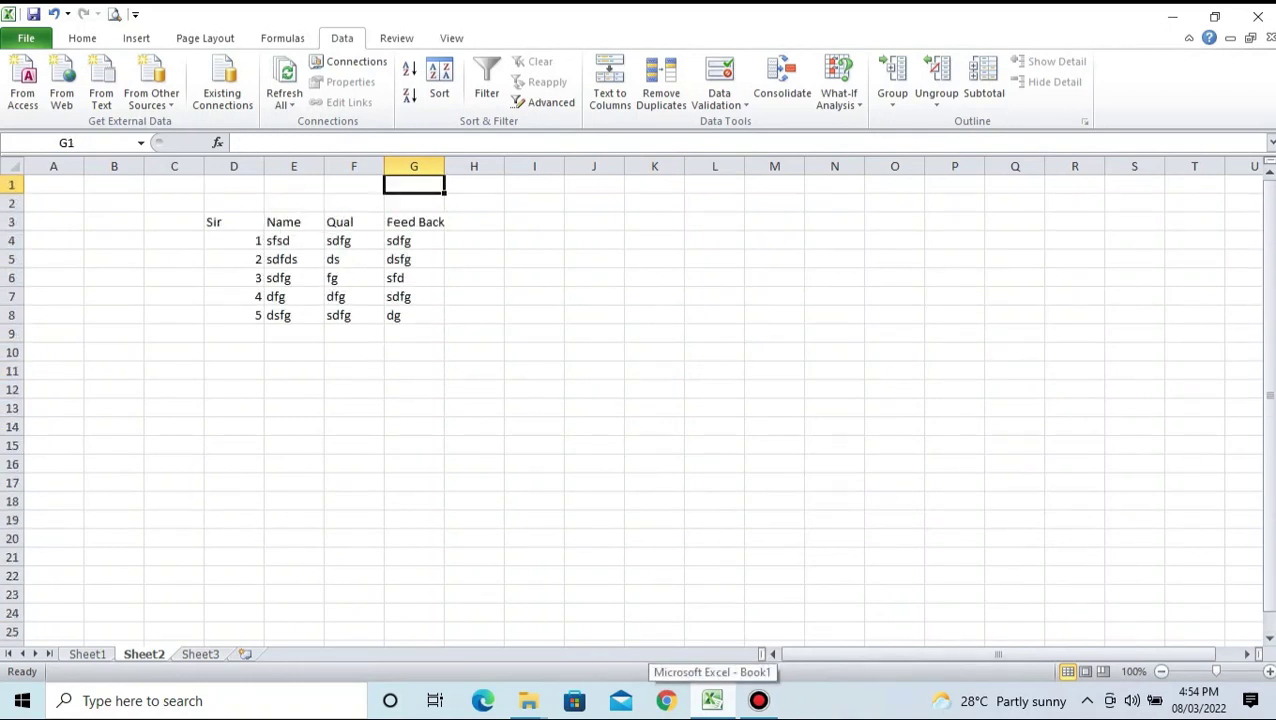
Delete the two empty rows above the table headings
drag(12, 202, 12, 168)
right_click(12, 182)
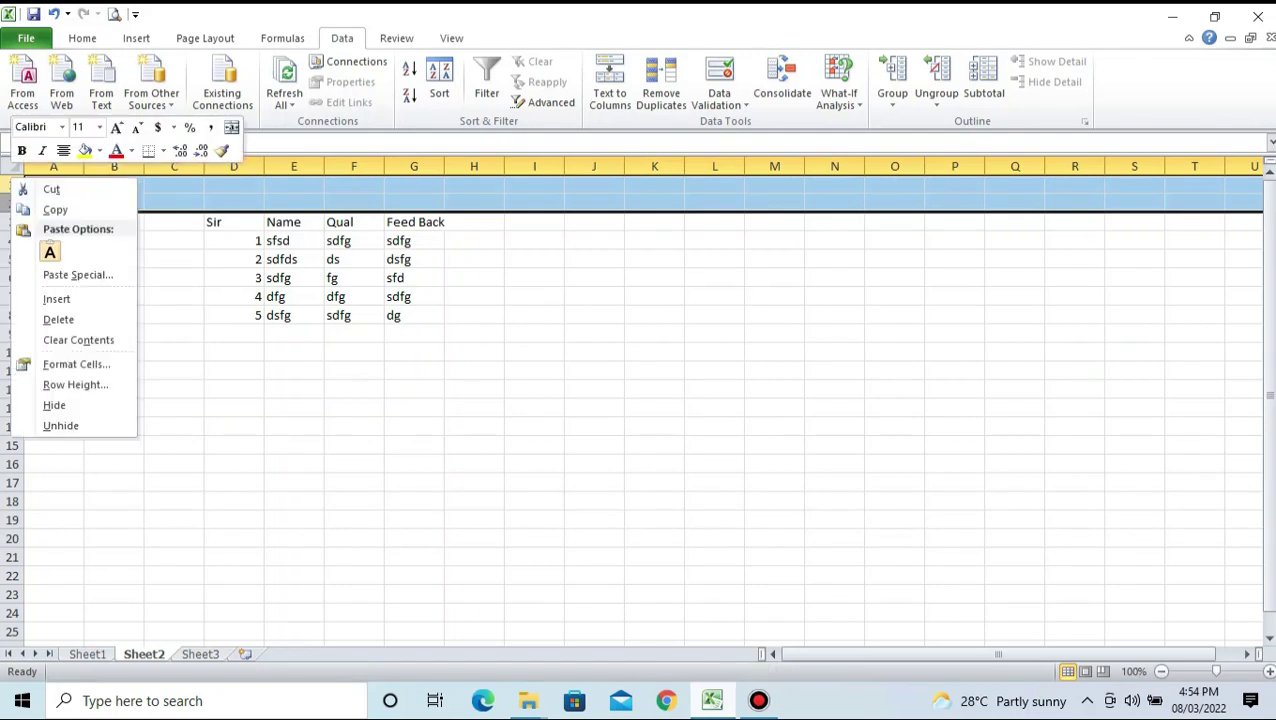
click(58, 319)
drag(534, 388, 53, 184)
Add AutoFilter controls to the heading row in row 1
click(12, 184)
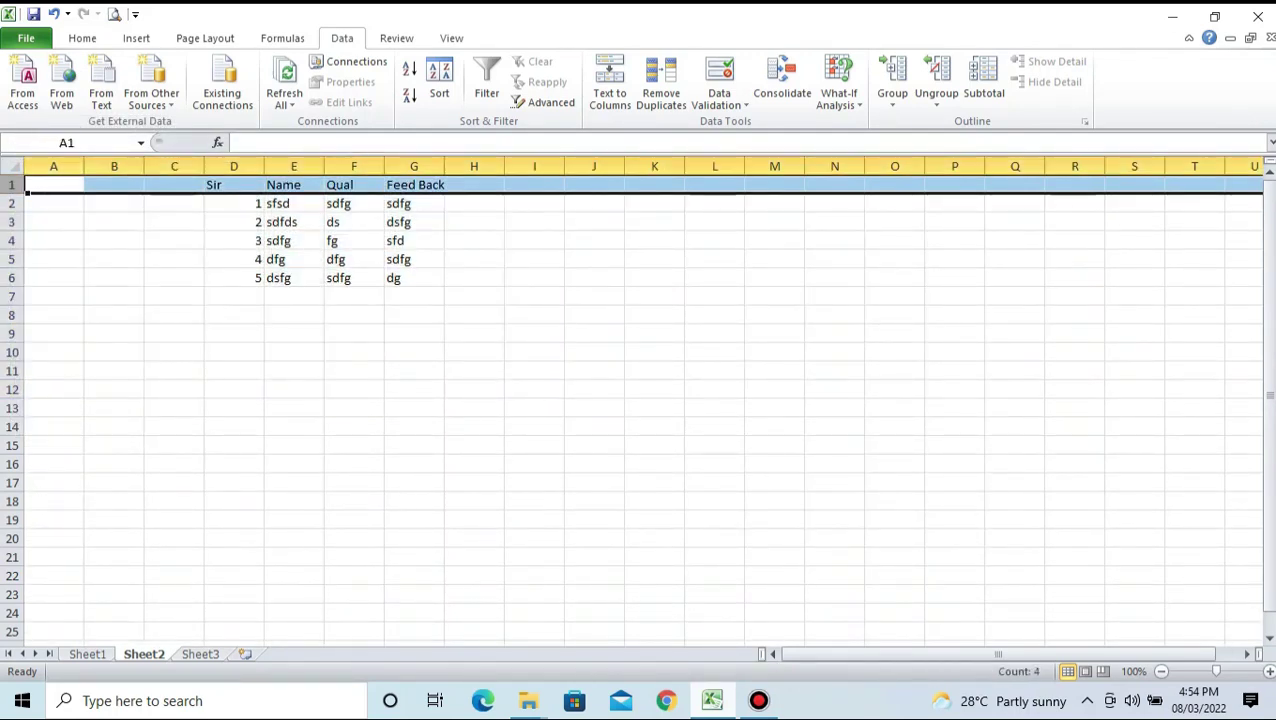
click(487, 80)
click(474, 241)
Filter the Qual column so that only rows with the value dfg are shown
click(353, 185)
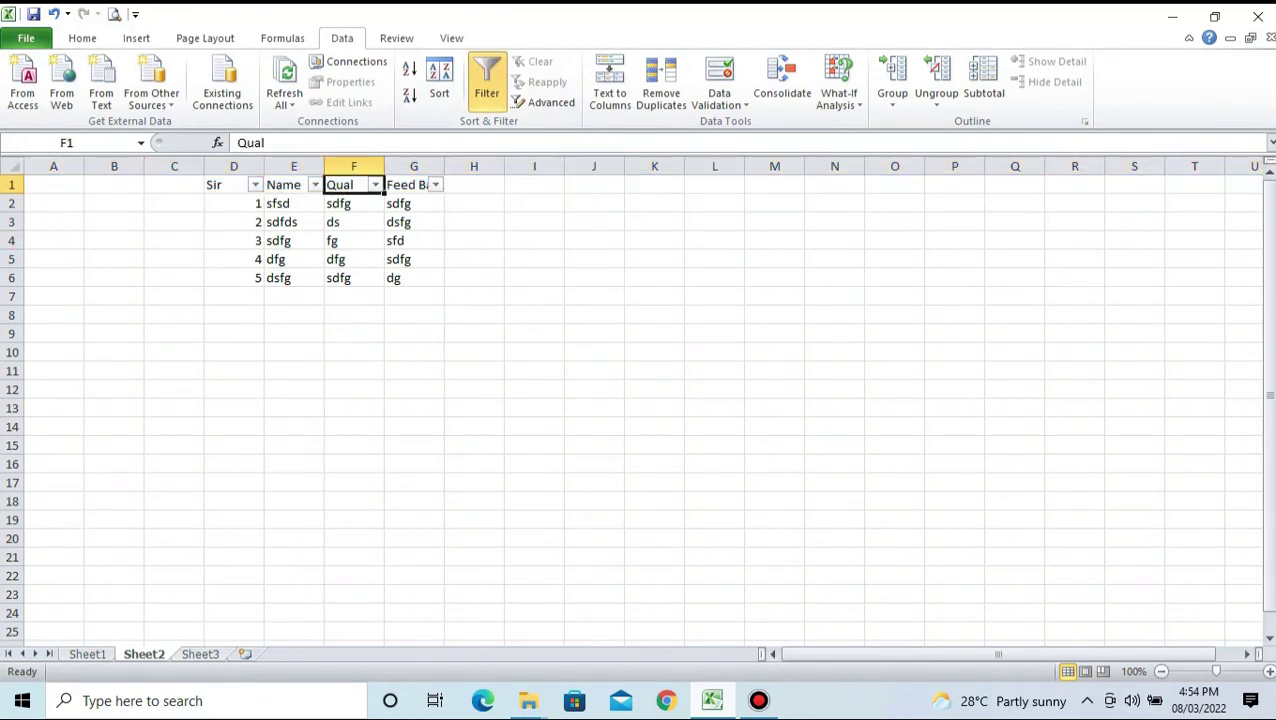
click(375, 185)
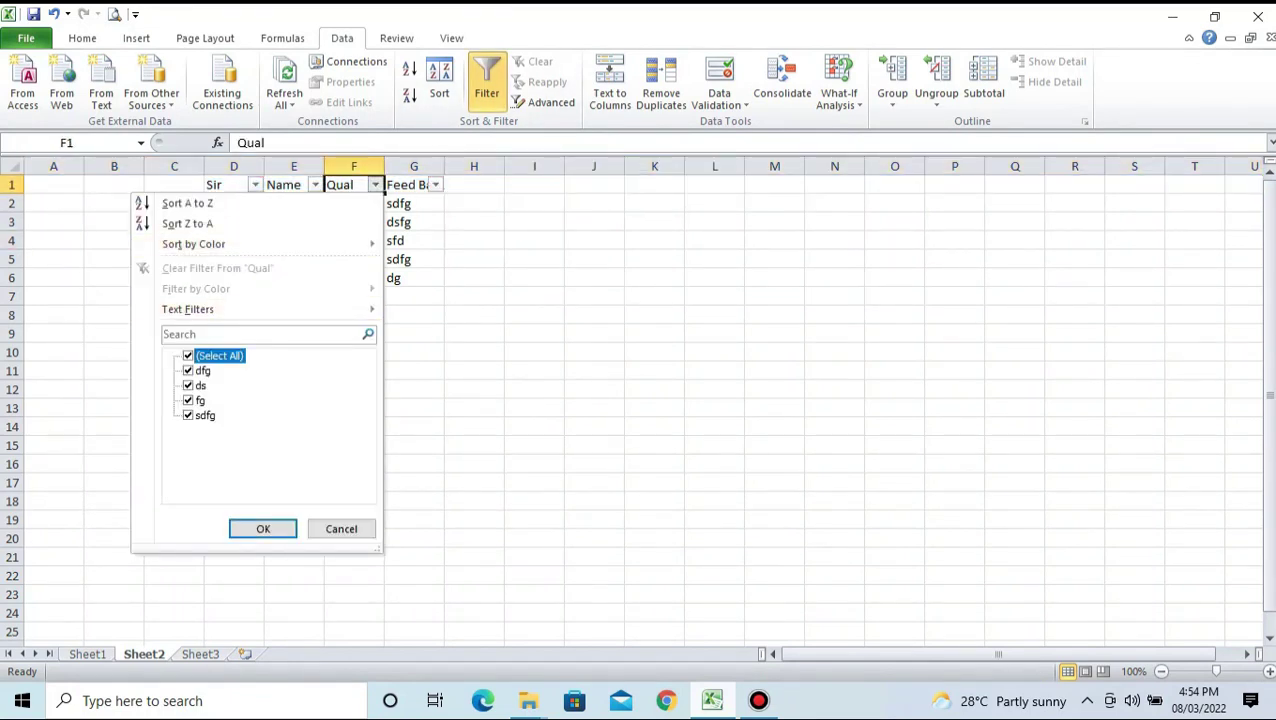
click(188, 356)
click(188, 370)
click(263, 528)
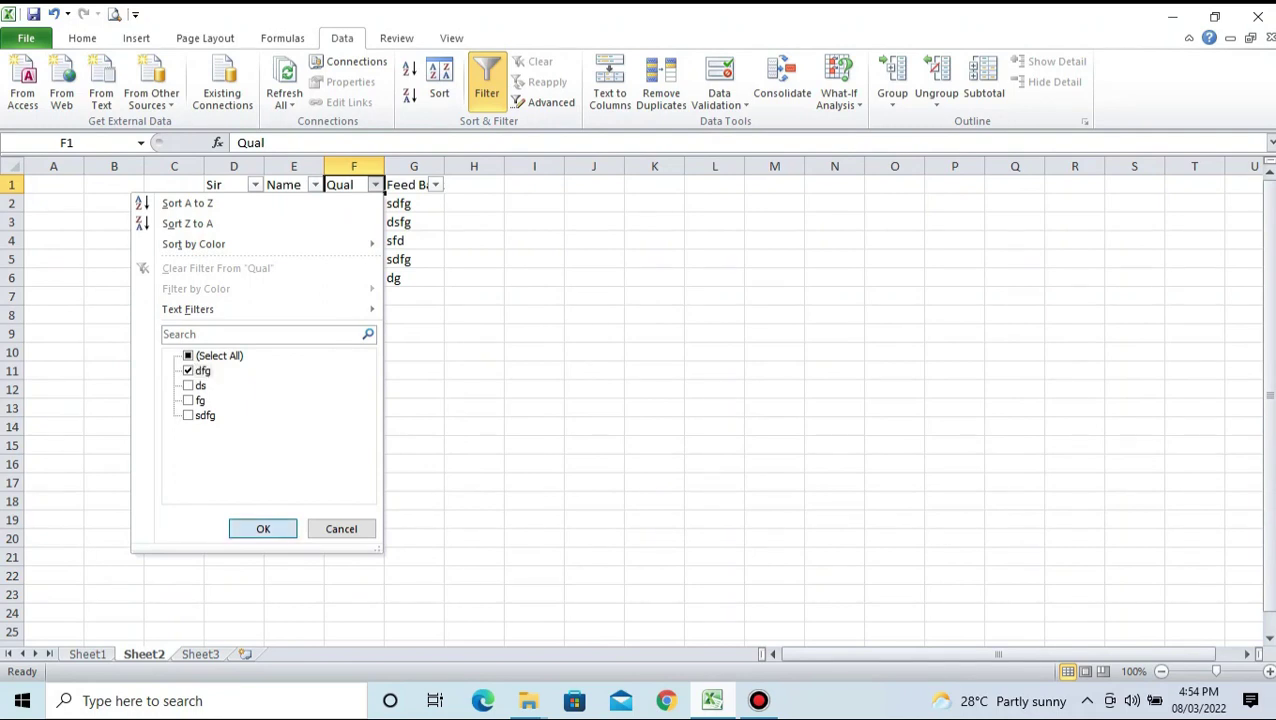
click(414, 296)
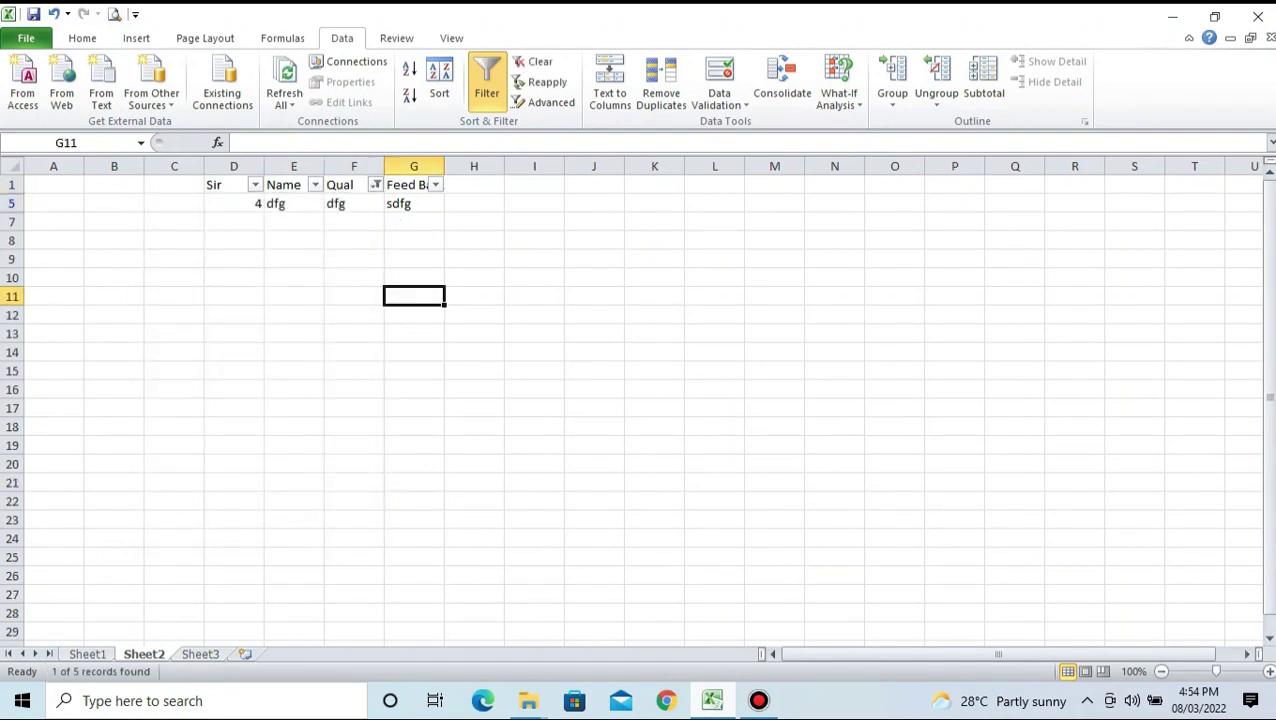
Reselect all values in the Qual column filter to show every row
click(375, 185)
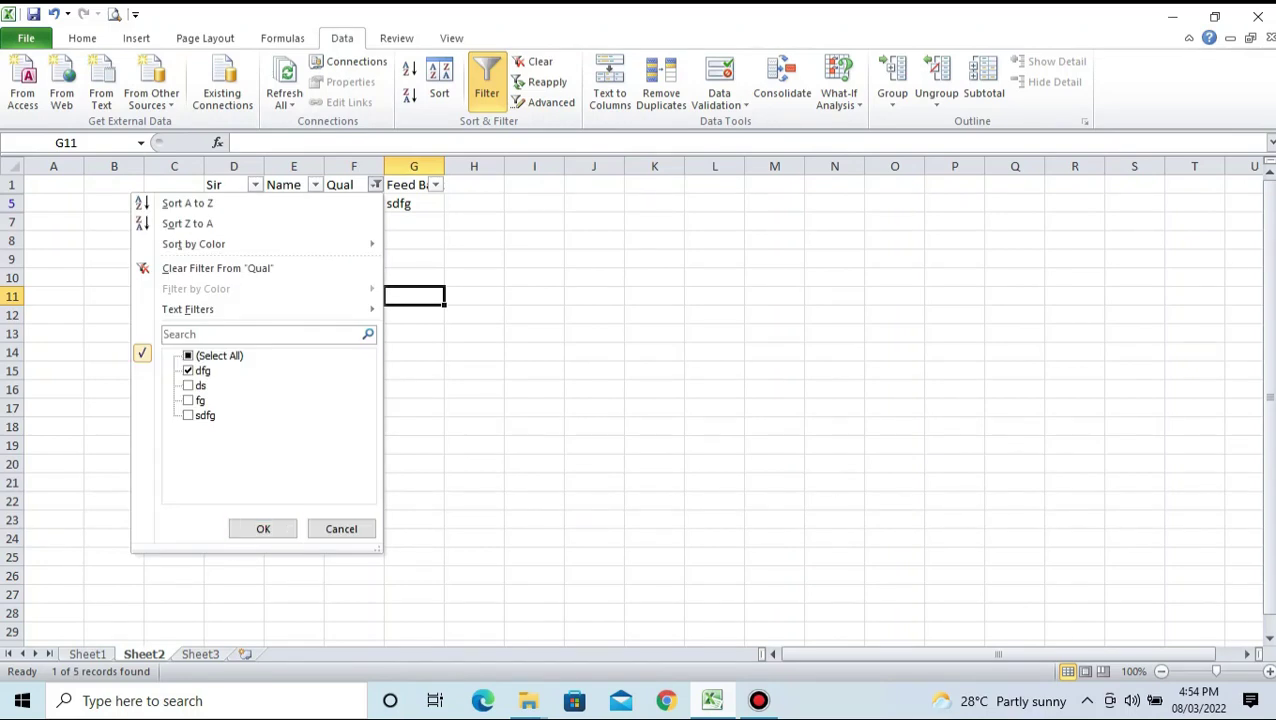
click(188, 355)
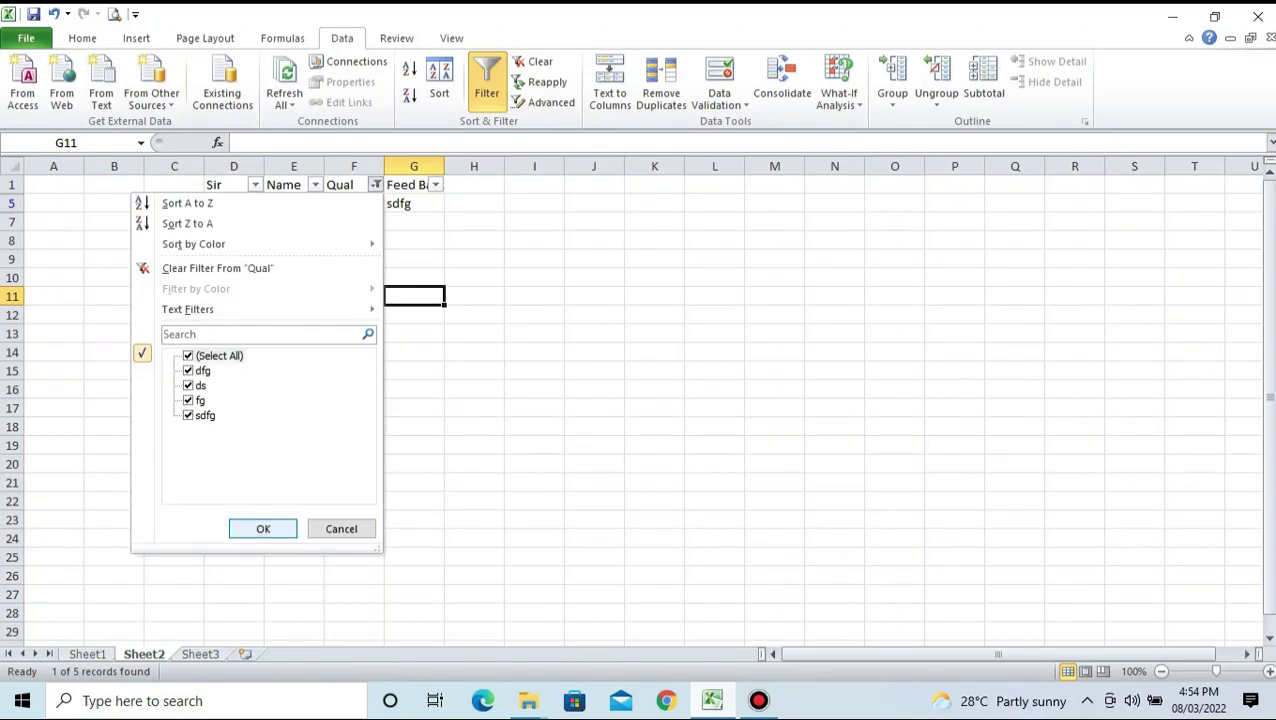
key(Return)
Replace the placeholder texts in Name cells E2 and E3 with people's first names
key(Left)
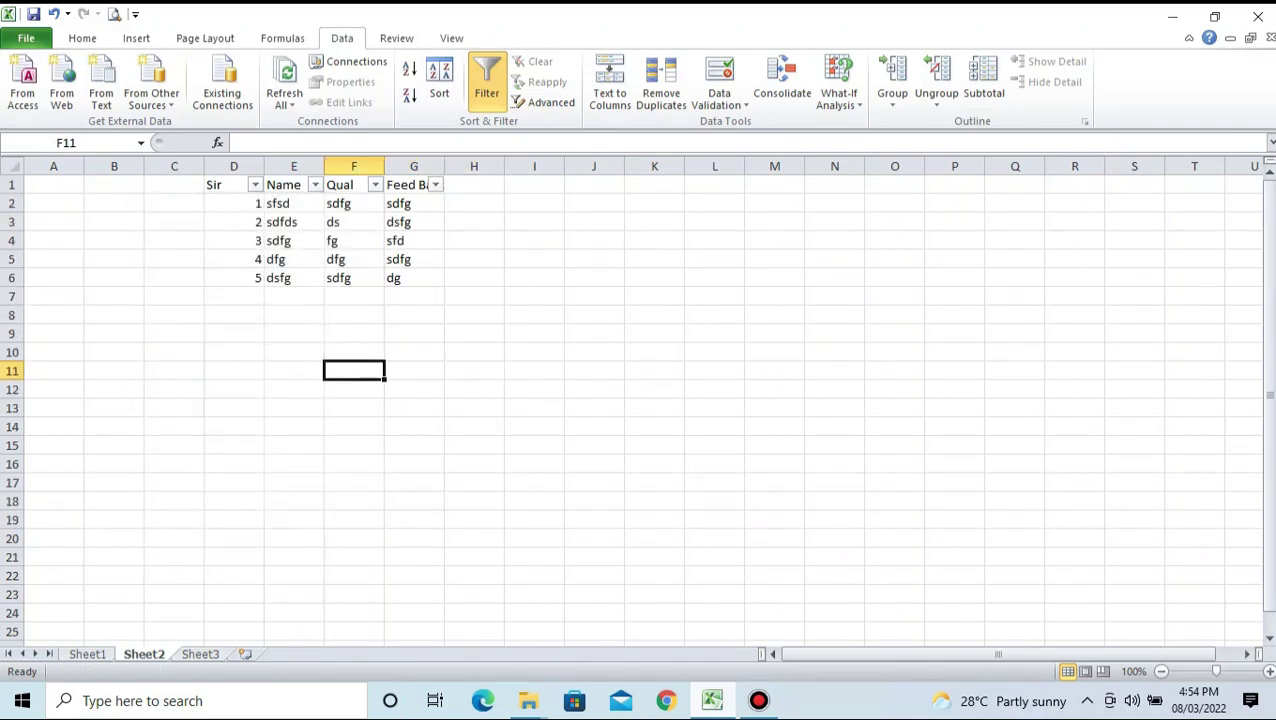
key(Up)
key(Up)
key(Up)
key(Left)
key(Up)
key(Up)
key(Up)
key(Up)
key(Up)
key(Up)
key(F2)
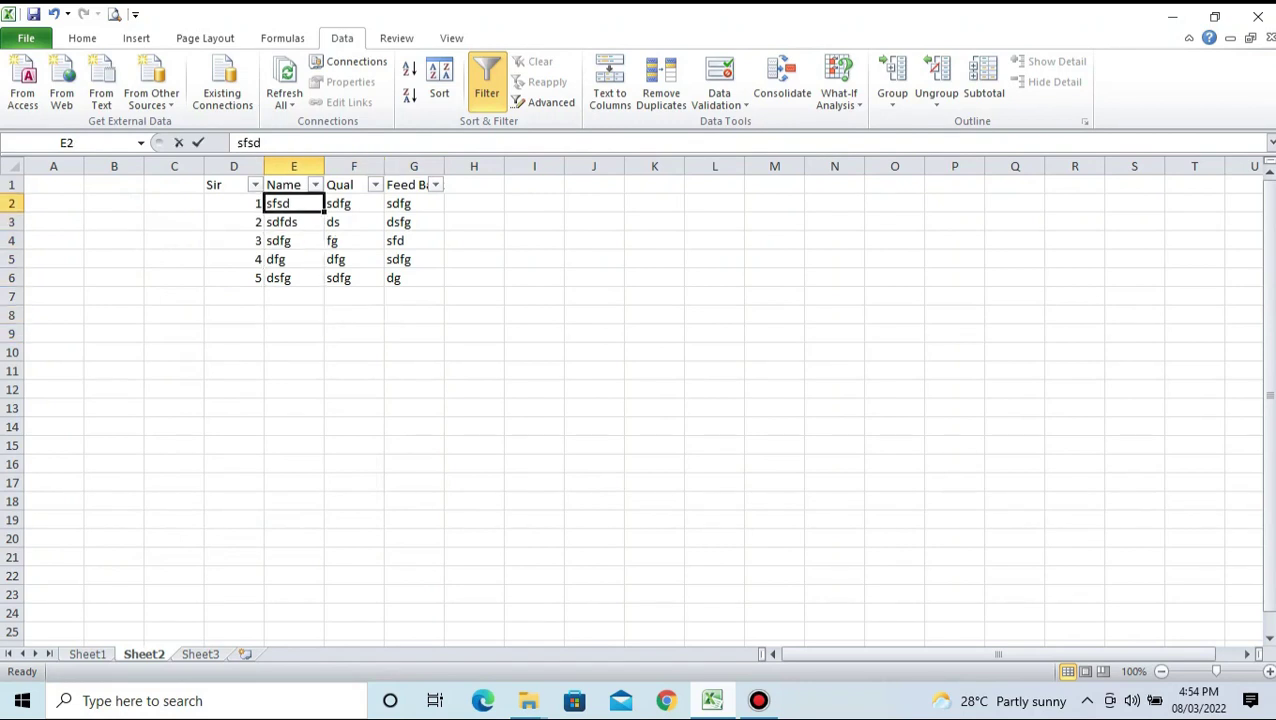
text(Ali)
key(Return)
text(Kamran)
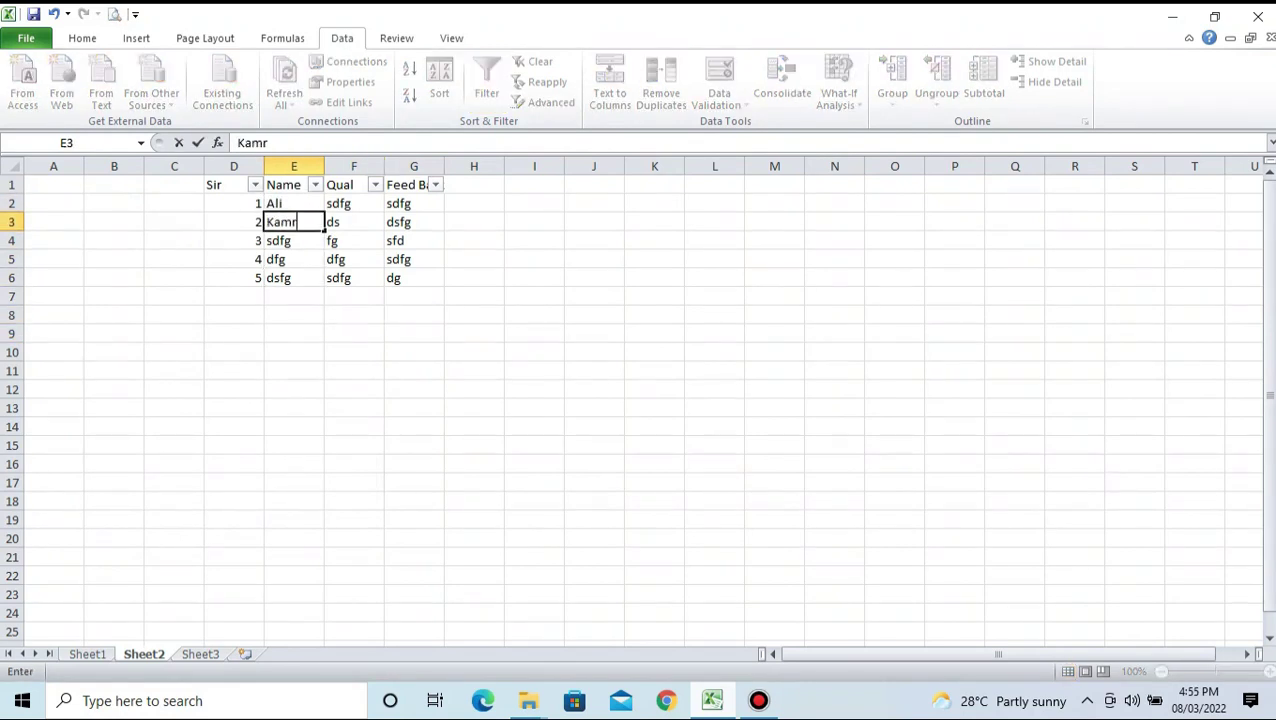
key(Return)
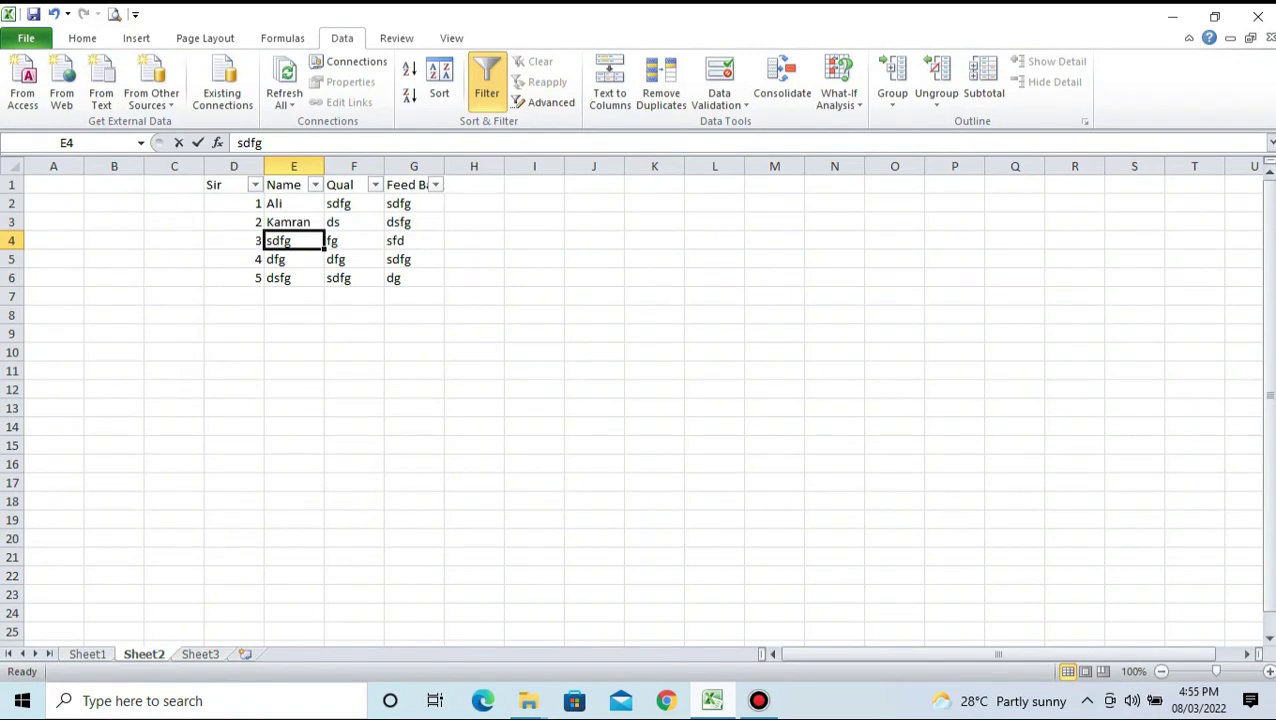
Replace the placeholder texts in Name cells E4, E5 and E6 with people's first names
text(Sakeel)
key(Return)
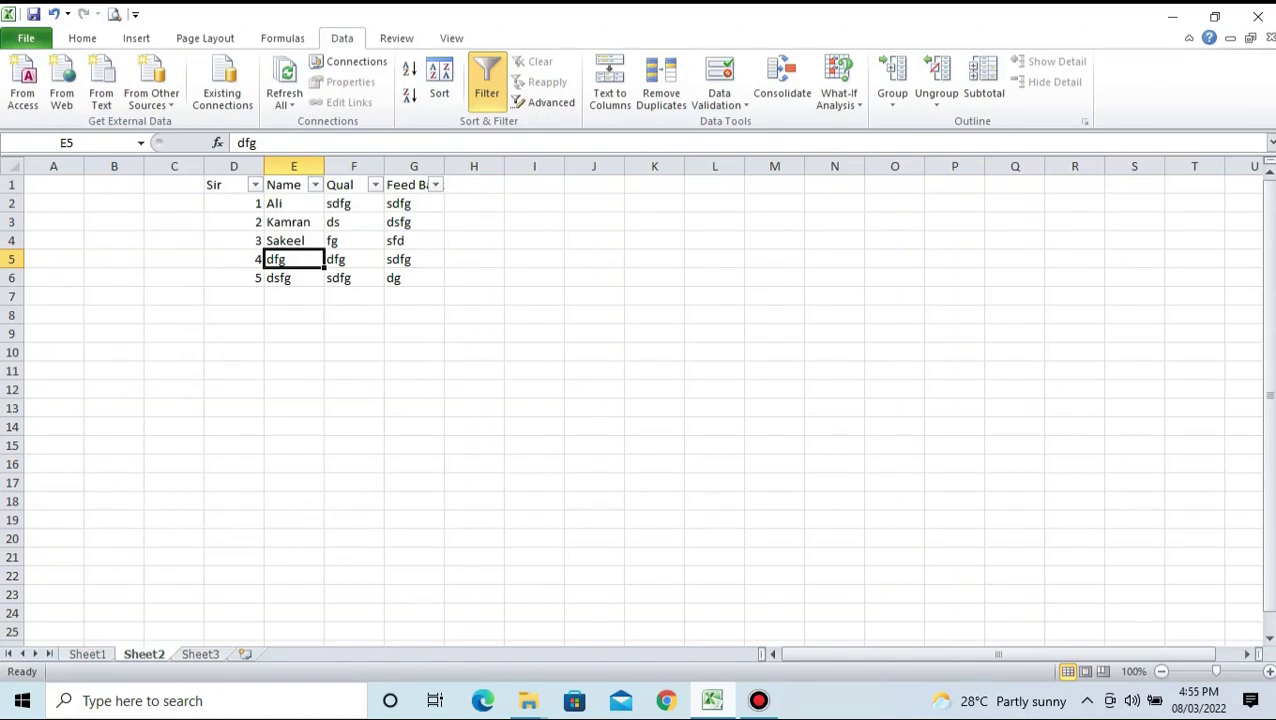
text(Adnan)
key(Return)
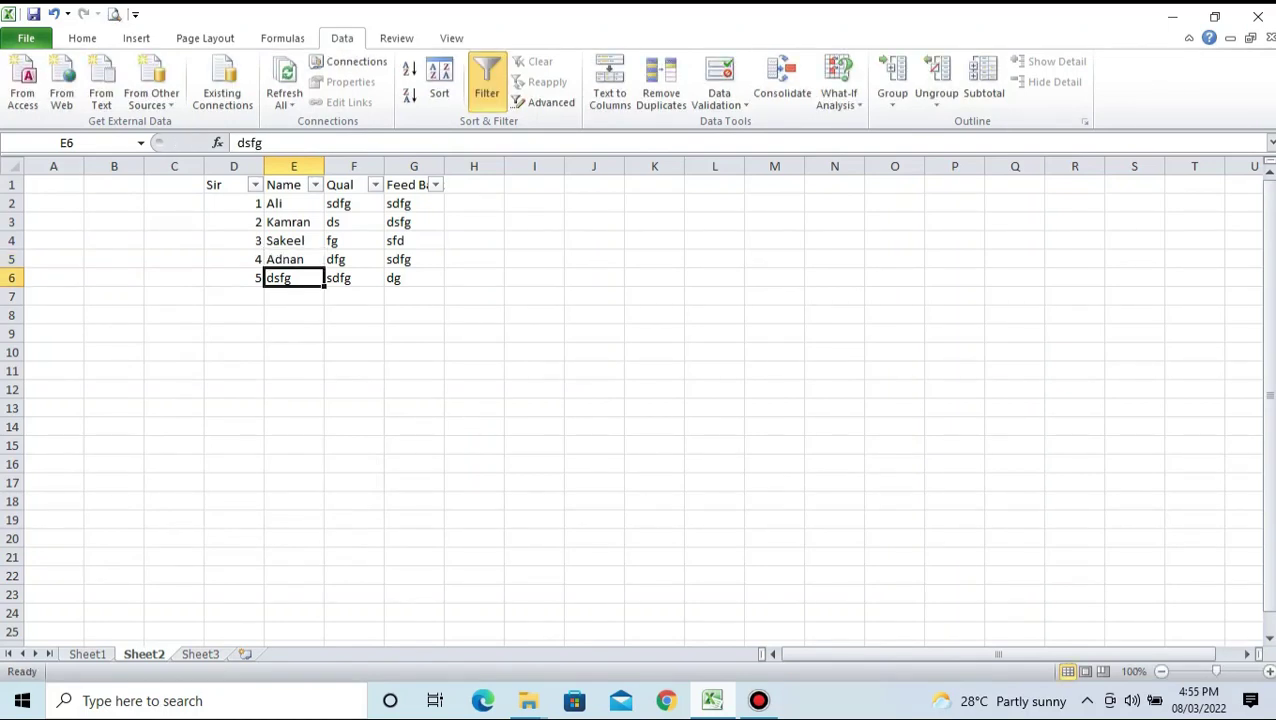
text(Hassan)
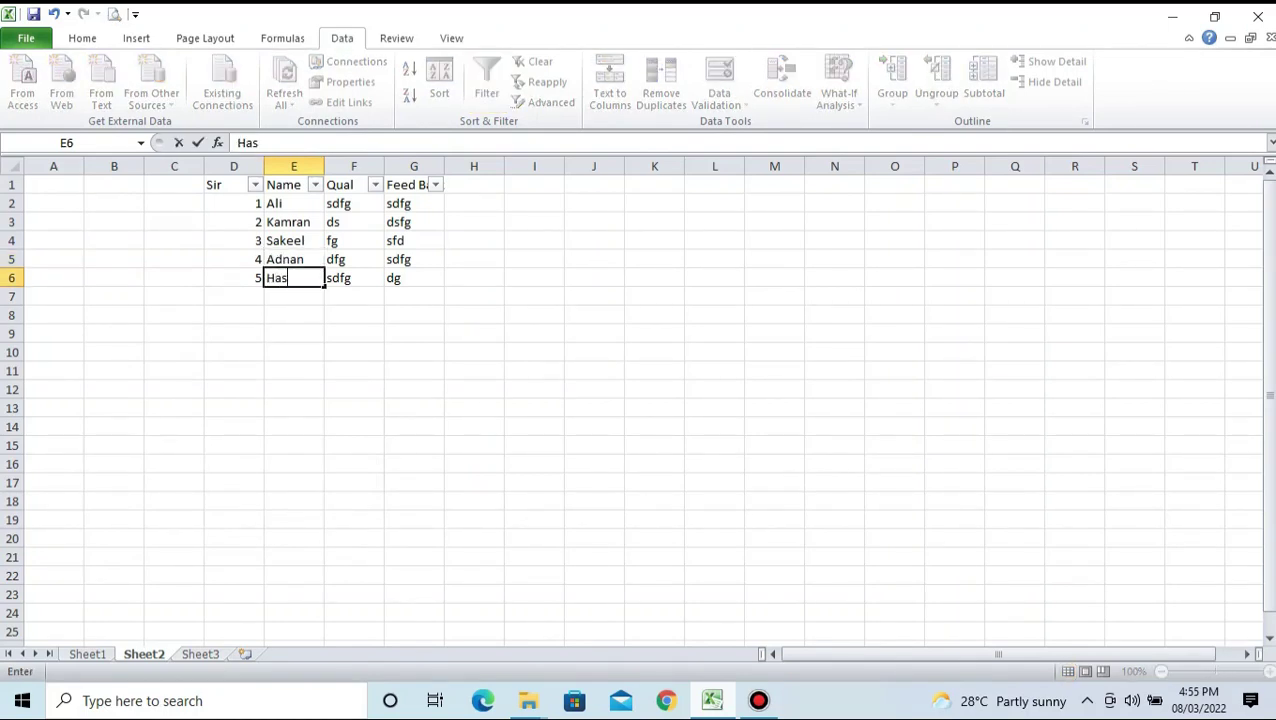
key(Return)
key(Return)
key(Return)
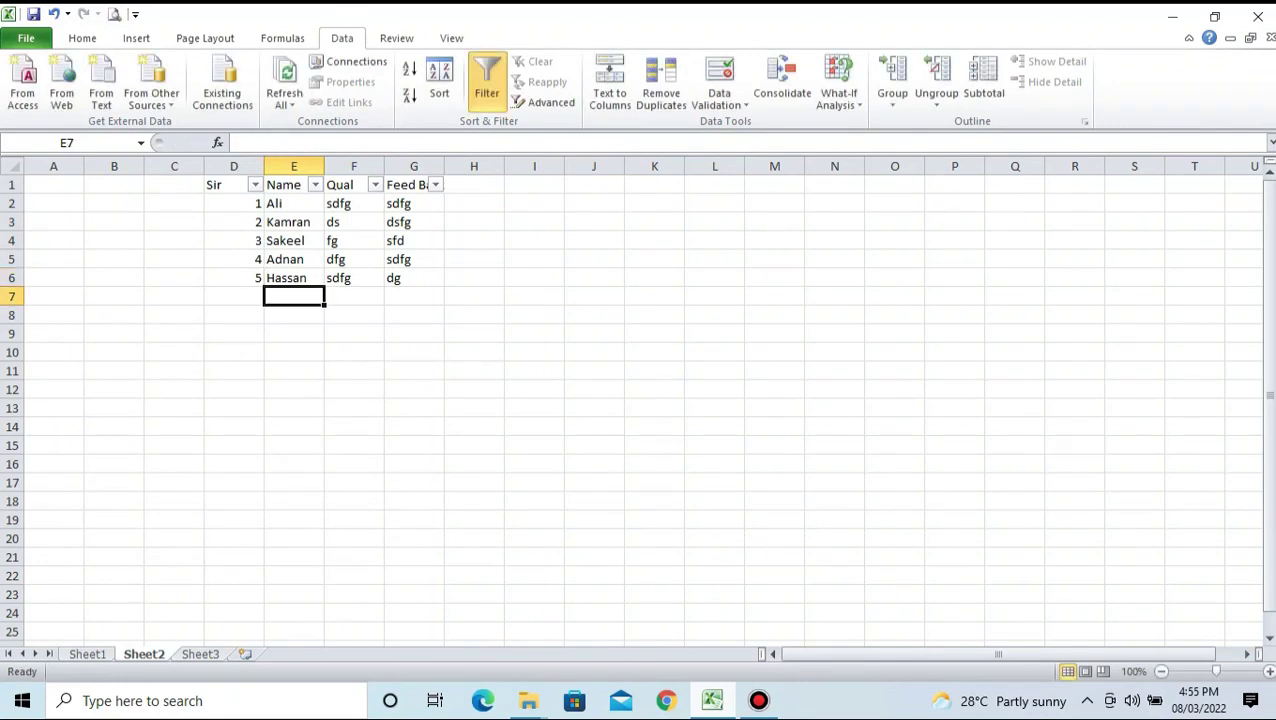
Sort the table from A to Z by the Name column, expanding the selection to include the adjacent data
click(294, 166)
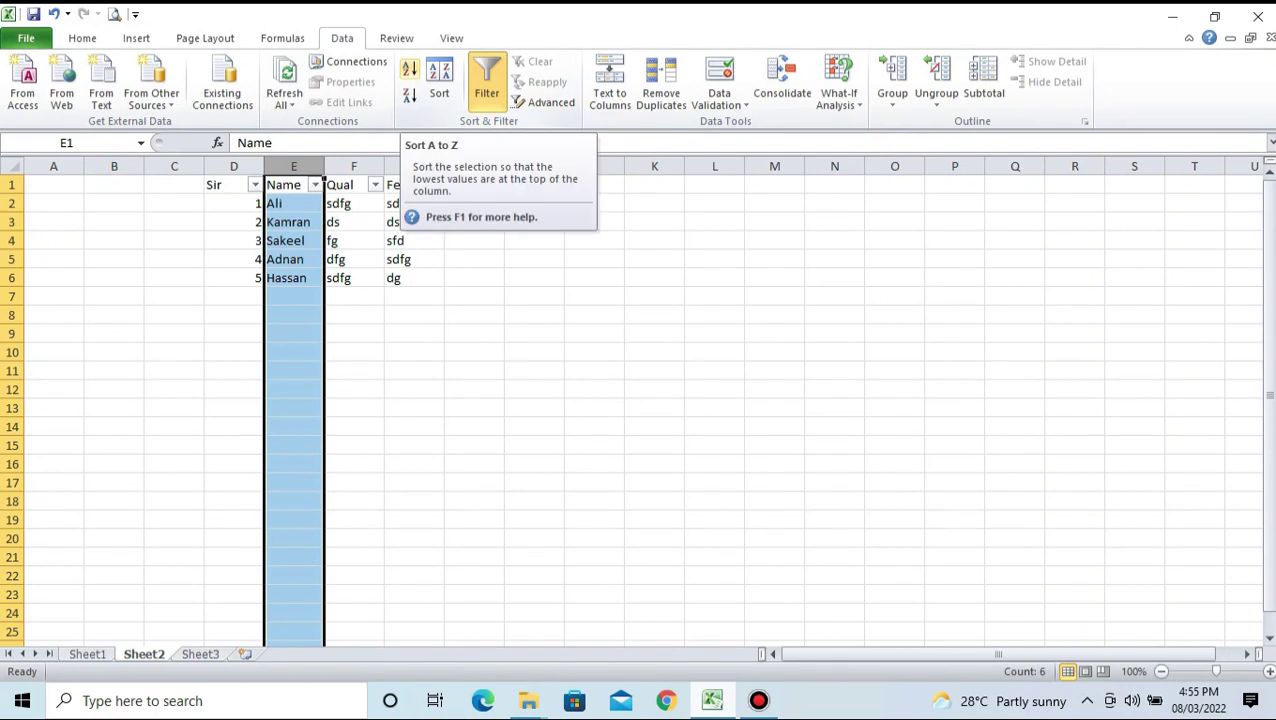
click(409, 68)
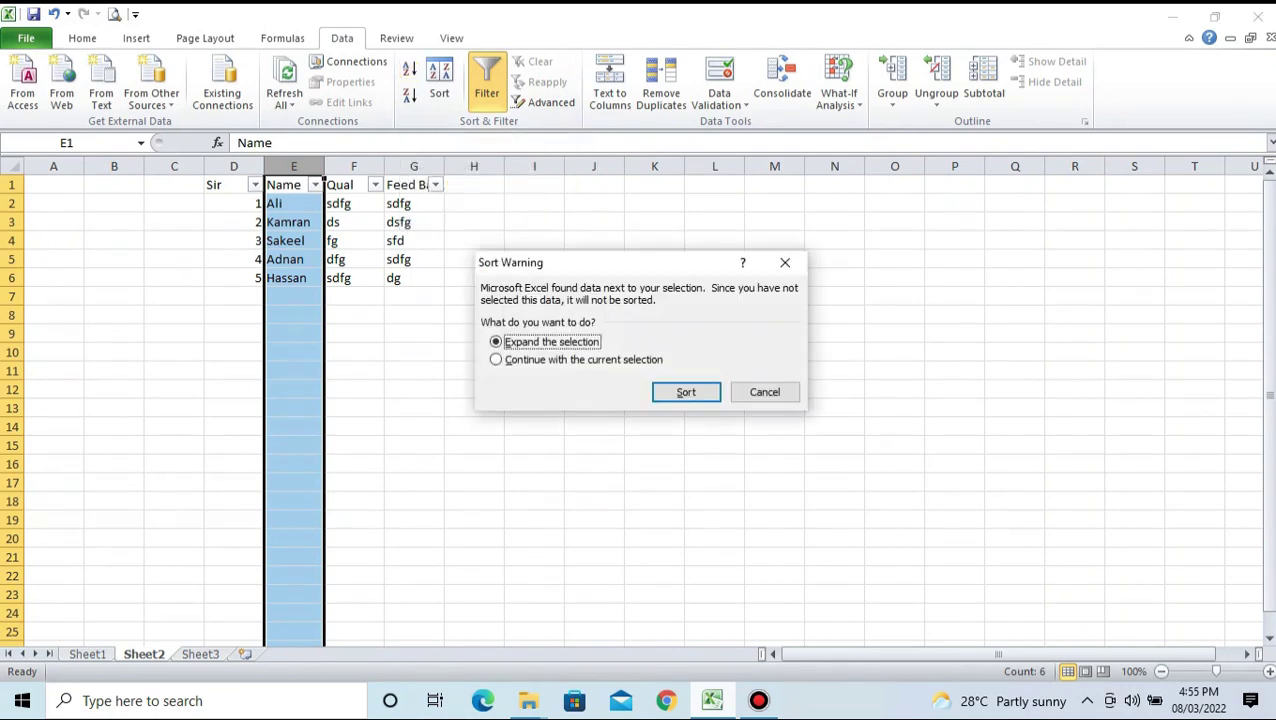
click(686, 392)
click(474, 352)
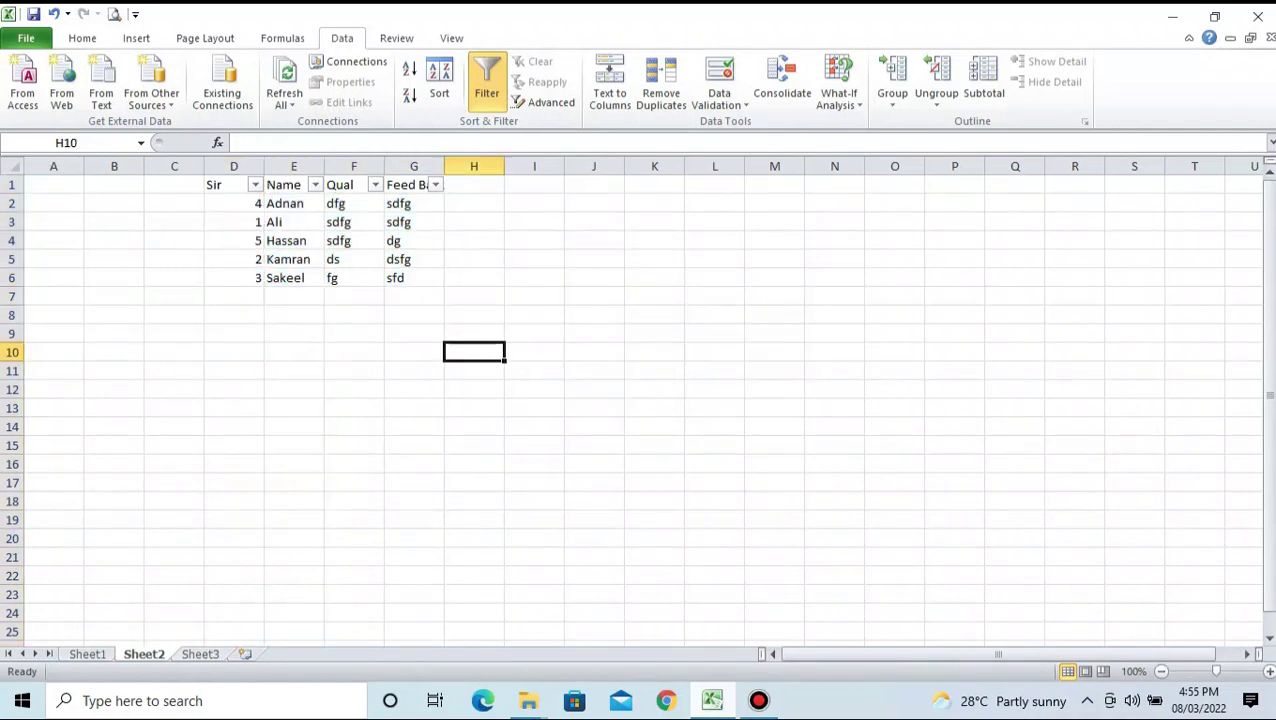
Examine the order of the names in E2:E6 and the matching entries in the neighbouring columns
key(Left)
key(Up)
key(Up)
key(Left)
key(Up)
key(Up)
key(Left)
key(Up)
key(Up)
key(Up)
key(Up)
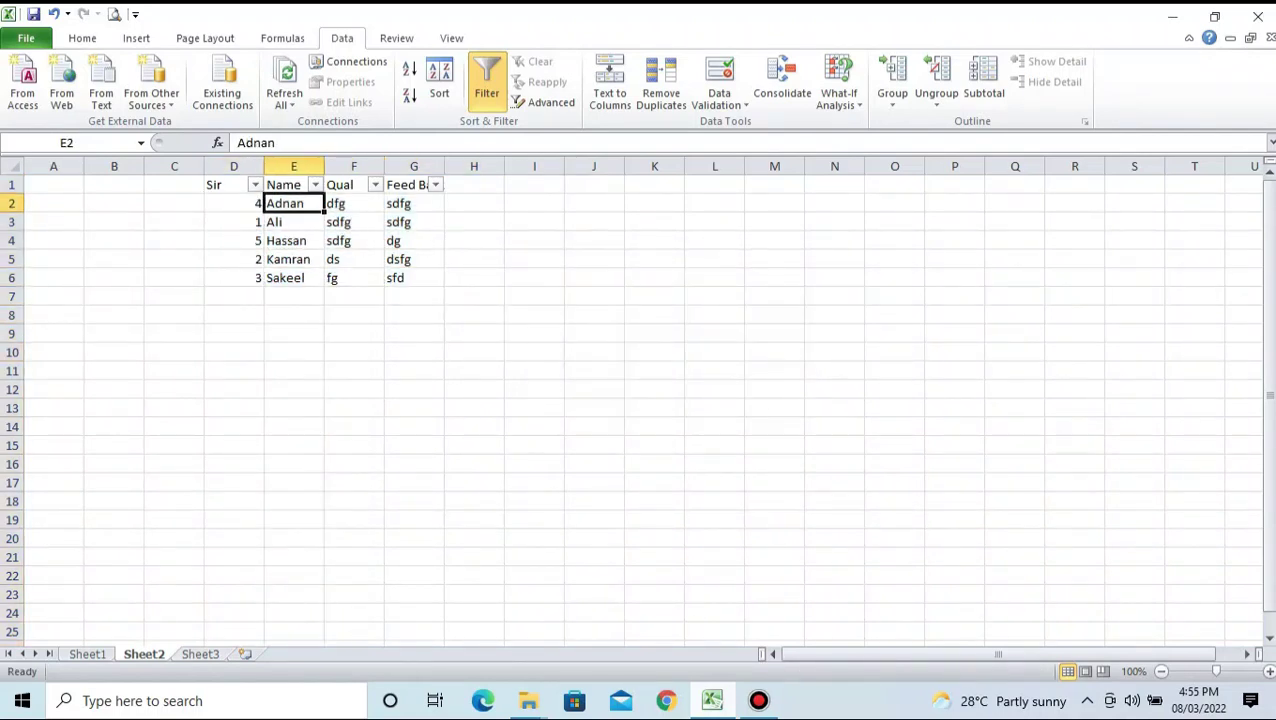
key(shift+Down)
key(shift+Down)
key(shift+Down)
key(shift+Down)
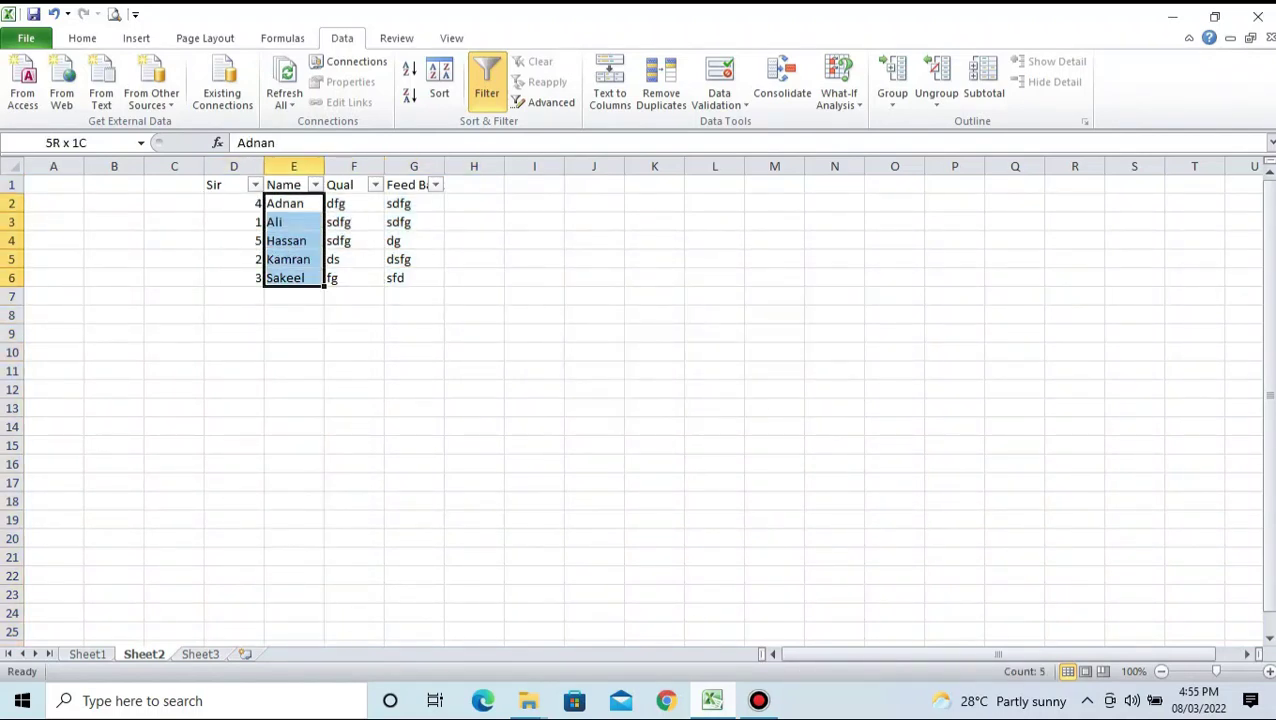
key(shift+Right)
key(shift+Up)
key(shift+Right)
key(Up)
key(Right)
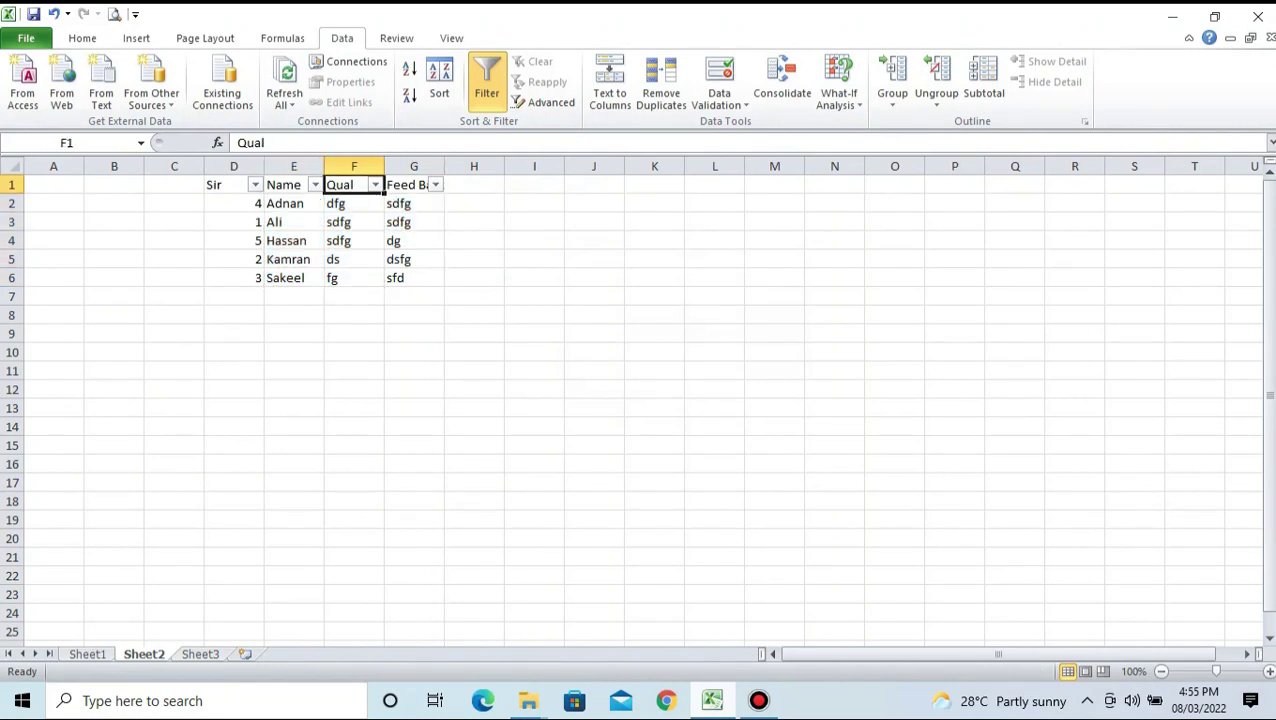
key(Right)
key(Left)
key(Down)
key(Right)
key(Right)
key(Left)
key(Left)
key(Left)
key(Down)
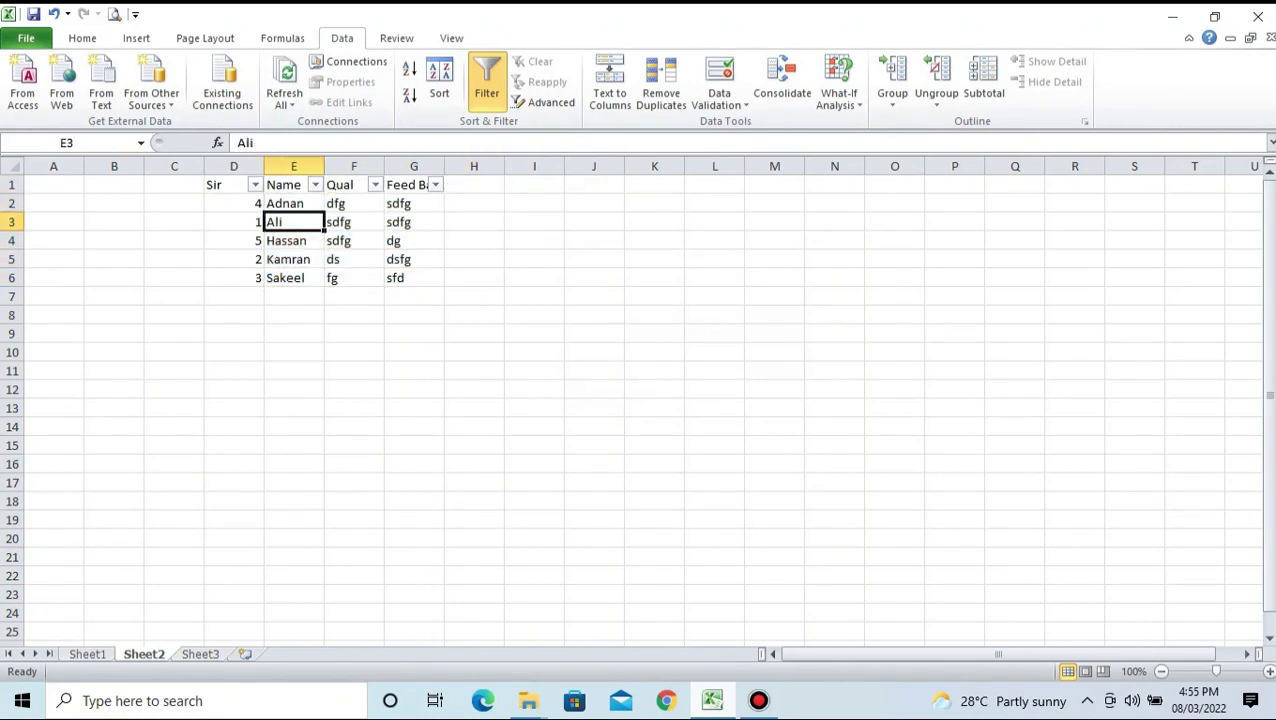
key(Right)
key(Right)
key(Right)
key(Down)
key(Down)
key(Down)
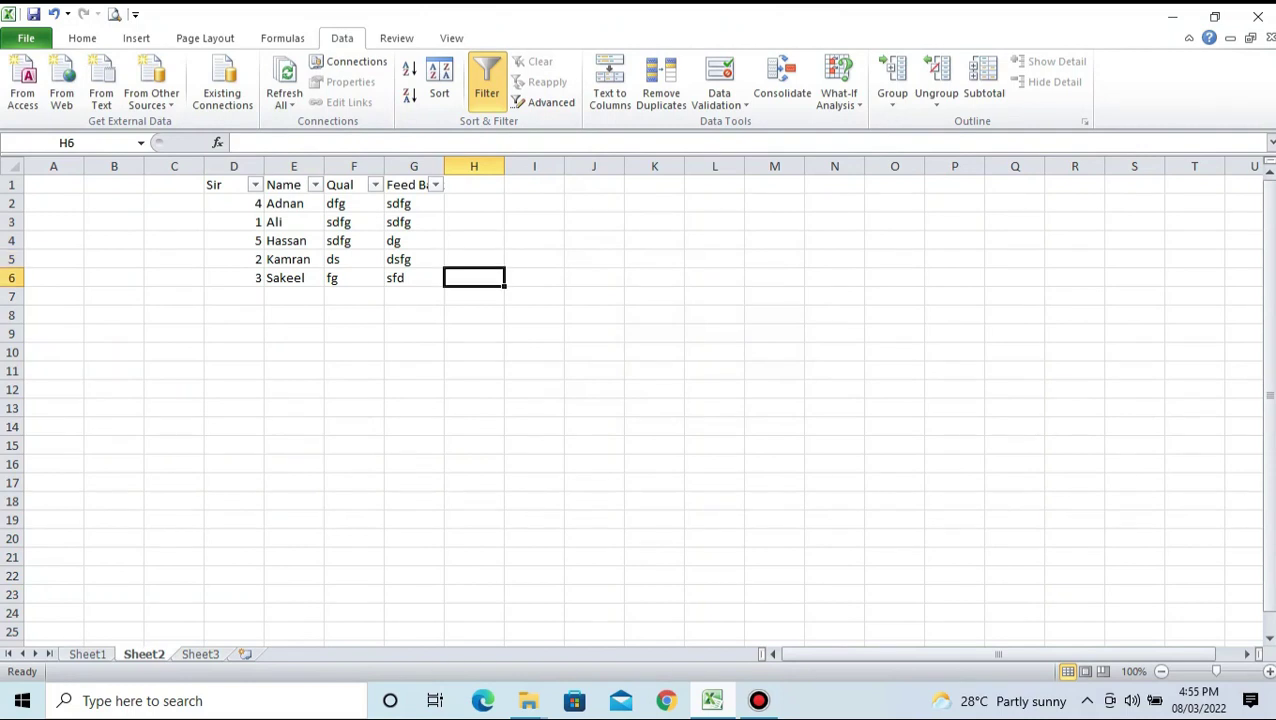
key(Down)
Enter the text Education in cell E11 below the table
click(397, 38)
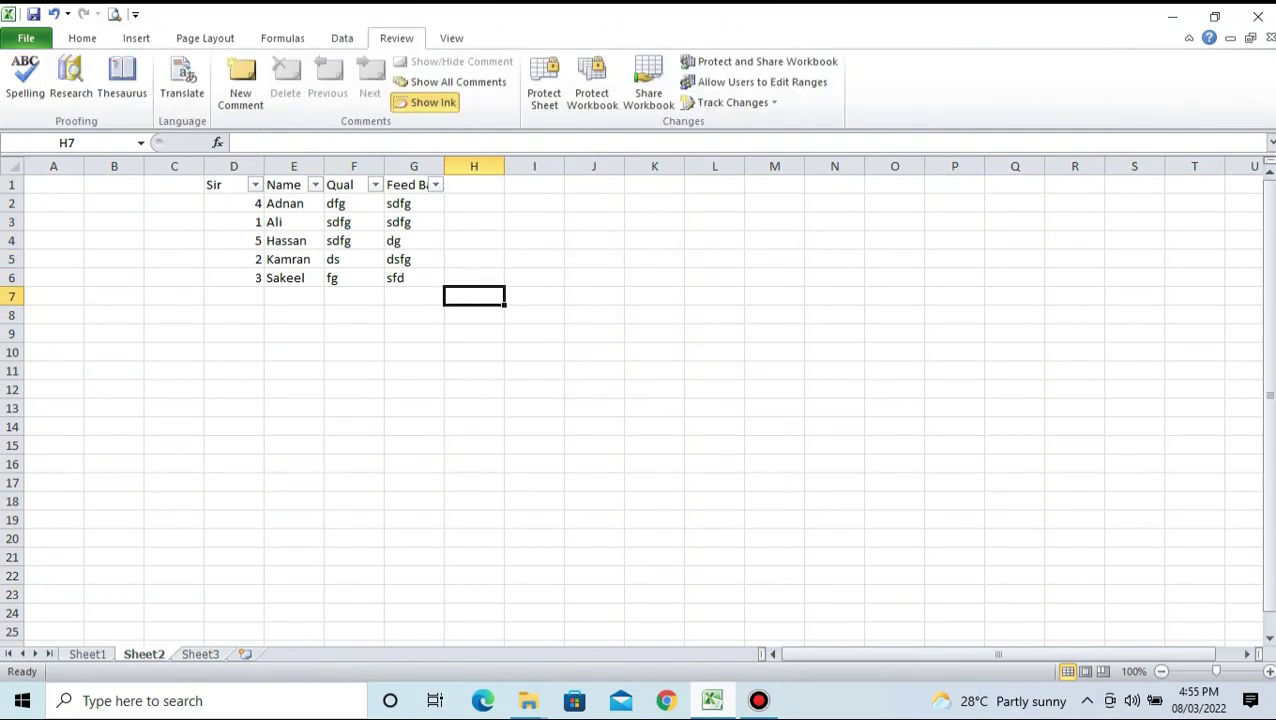
key(Down)
key(Down)
key(Down)
key(Down)
key(Down)
key(Down)
key(Down)
key(Down)
key(Down)
key(Down)
key(Down)
key(Down)
key(Down)
key(Down)
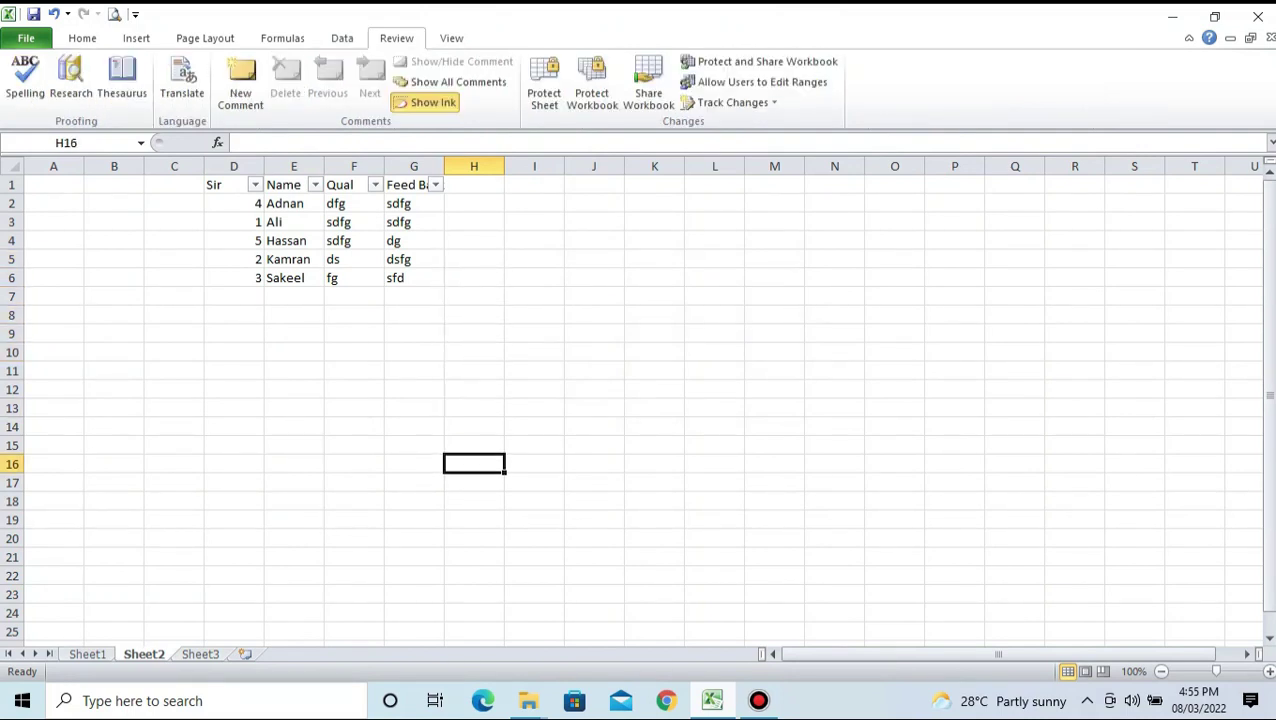
key(Left)
key(Left)
key(Up)
key(Left)
key(Up)
key(Up)
key(Up)
key(Up)
key(Up)
key(Up)
key(Up)
key(Up)
key(Up)
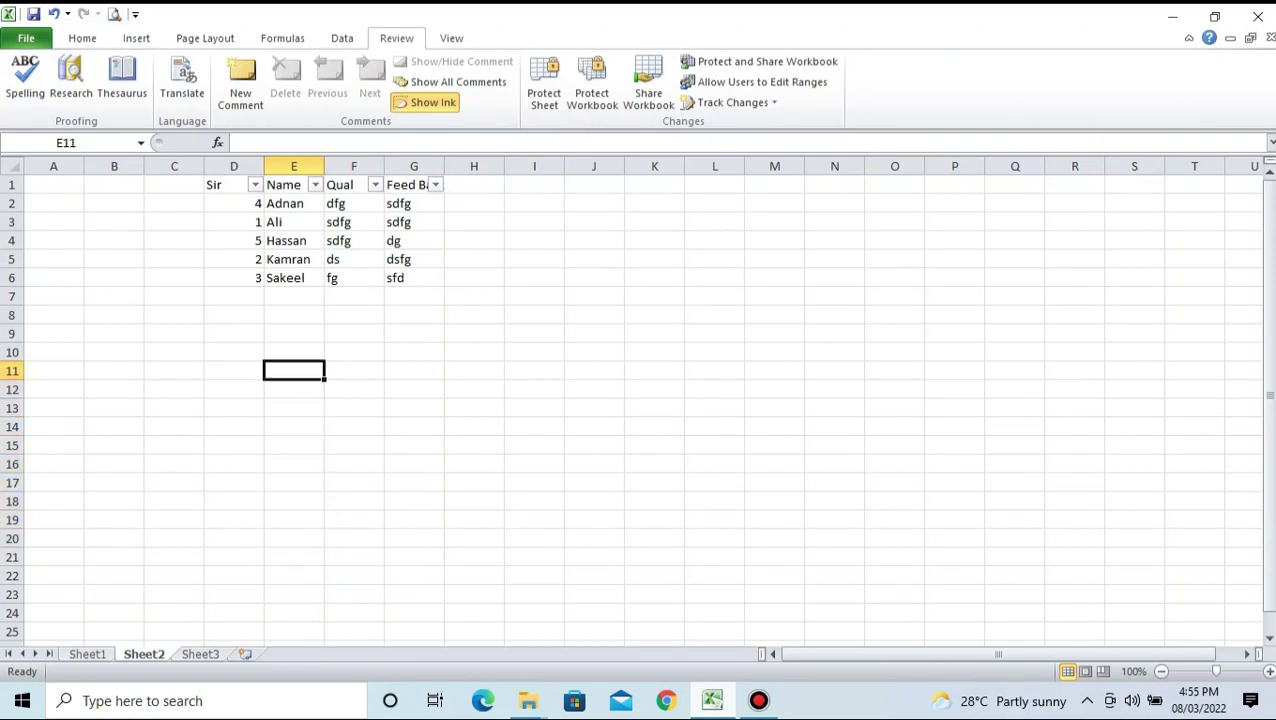
text(Educati)
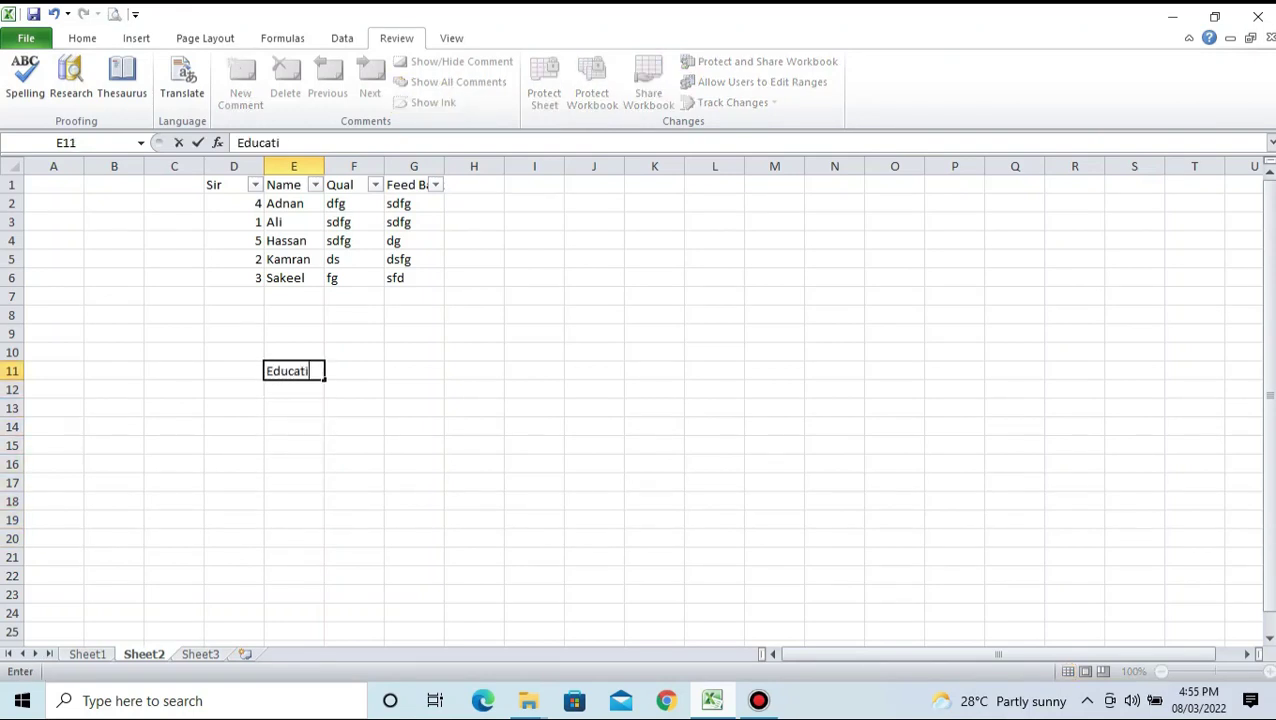
text(on)
key(Return)
Enter the misspelled word Sducasstion in cell G12
key(Down)
key(Right)
key(Right)
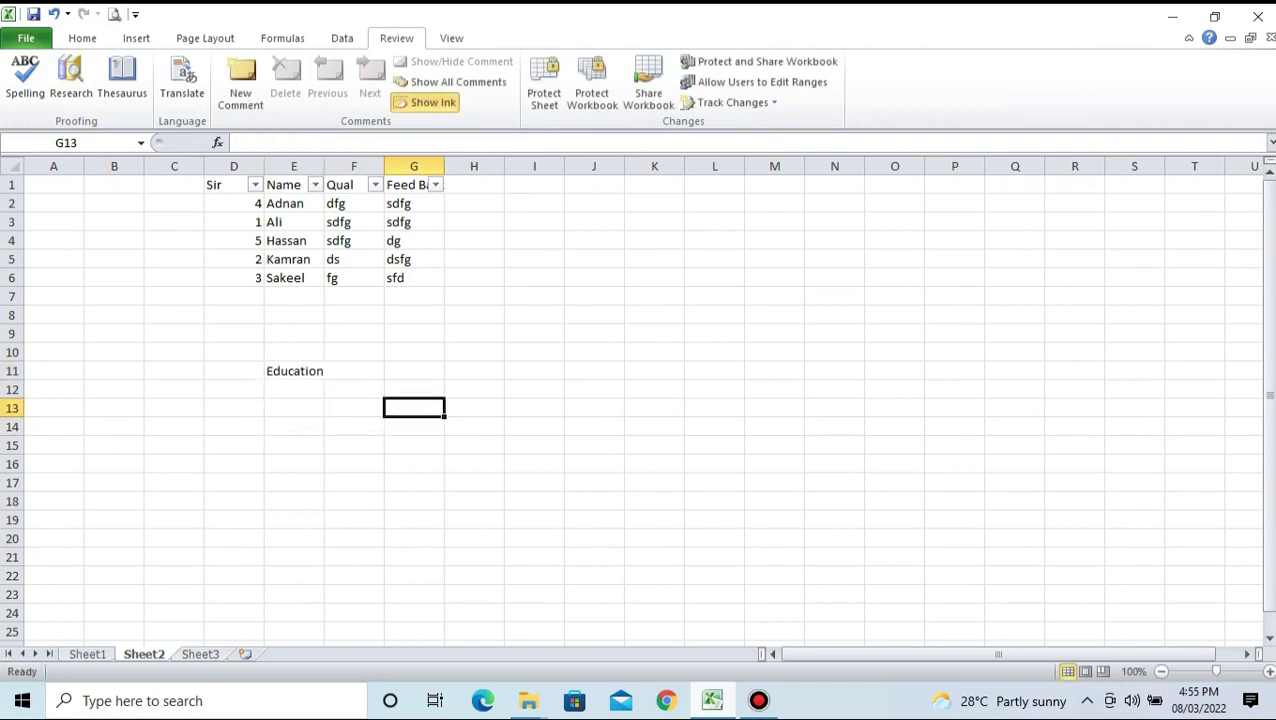
key(Up)
text(S)
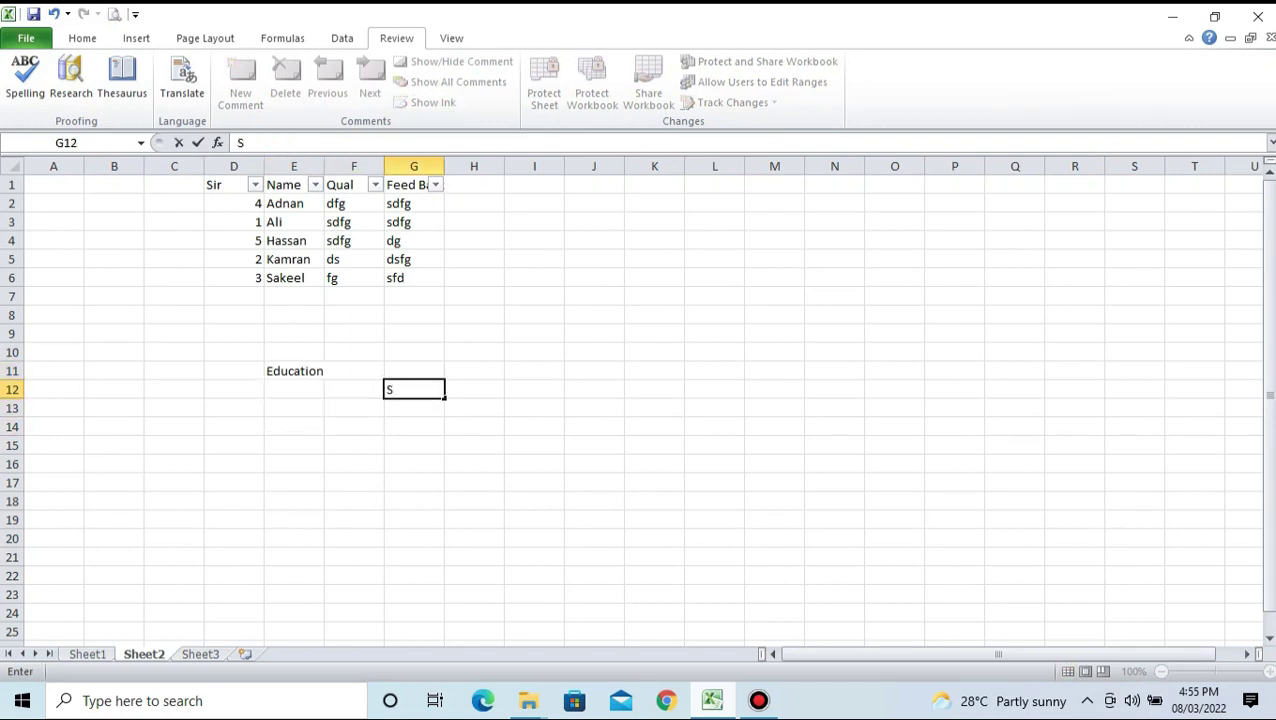
text(ducasstion)
key(Left)
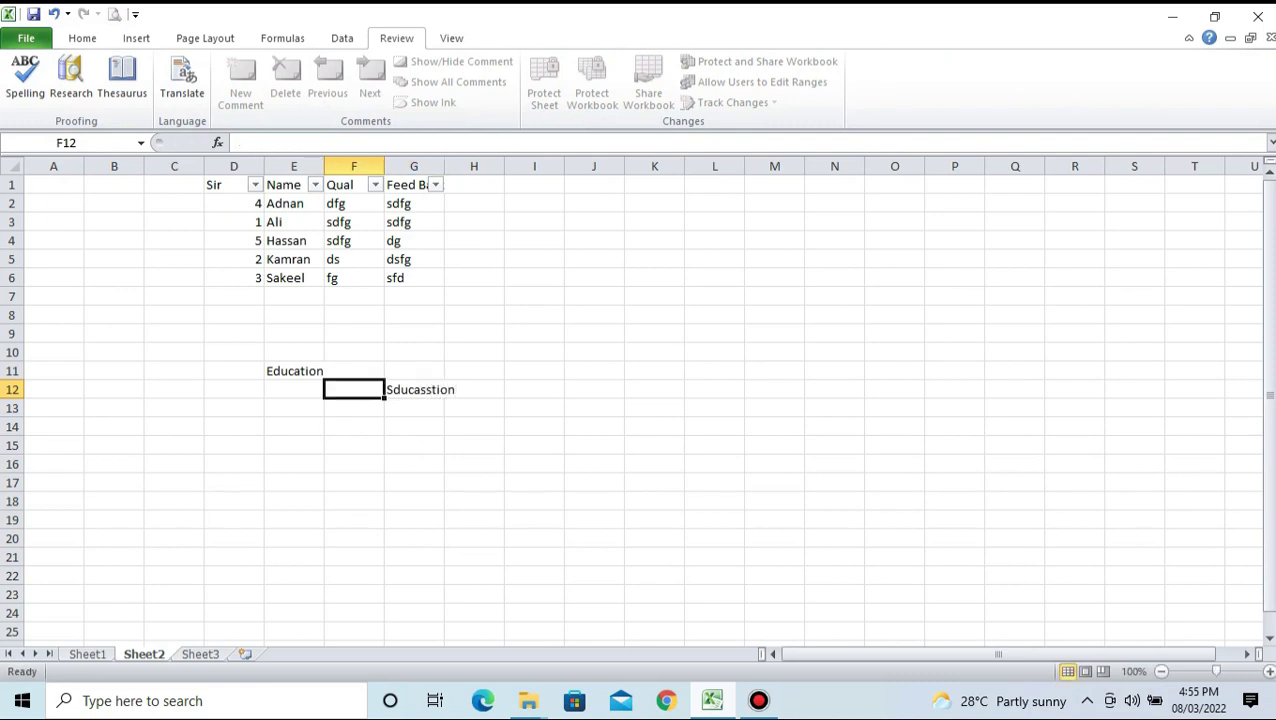
Try the spelling check on the misspelled word in G12, then close it without a correction
key(Left)
key(Down)
key(Right)
key(Right)
key(Up)
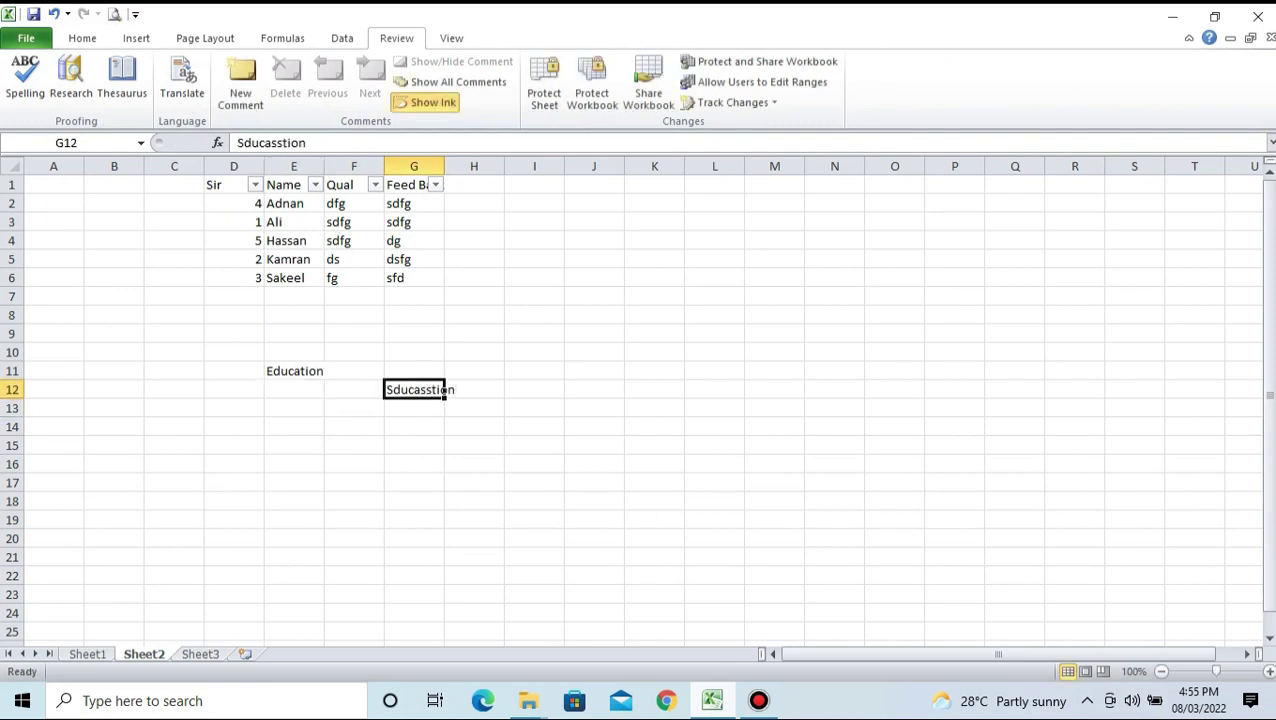
click(25, 80)
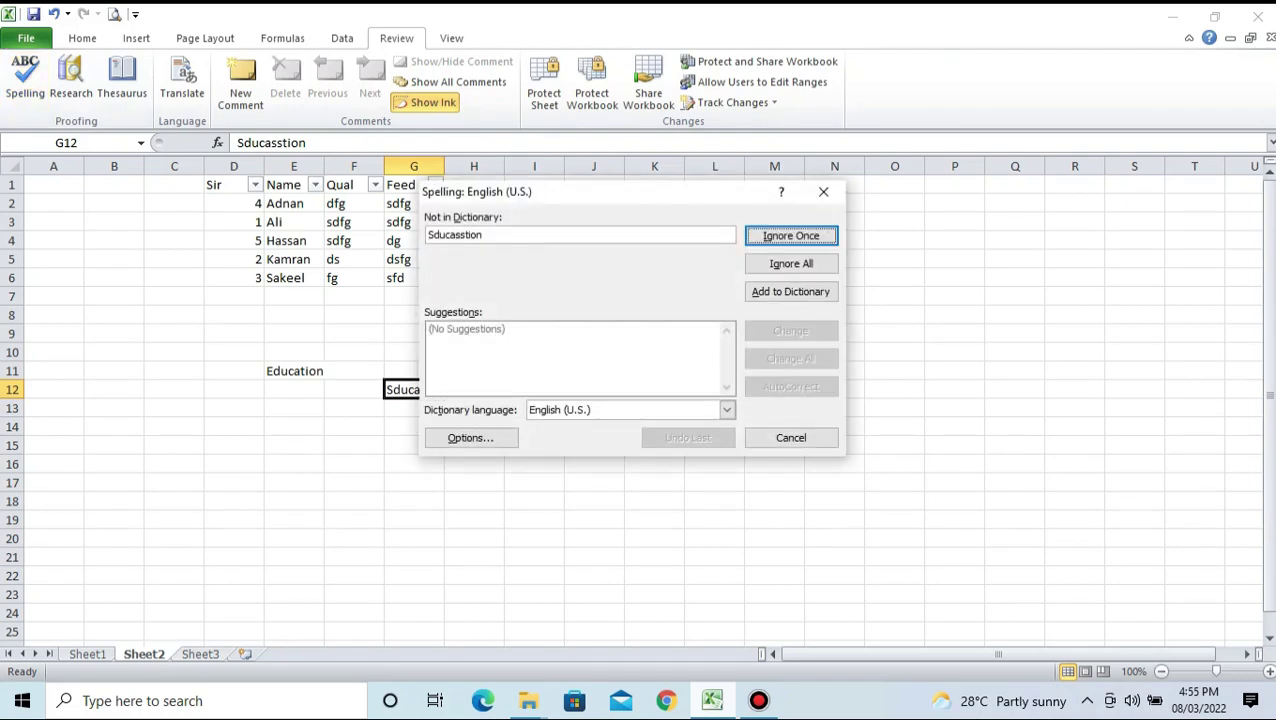
double_click(455, 235)
key(Escape)
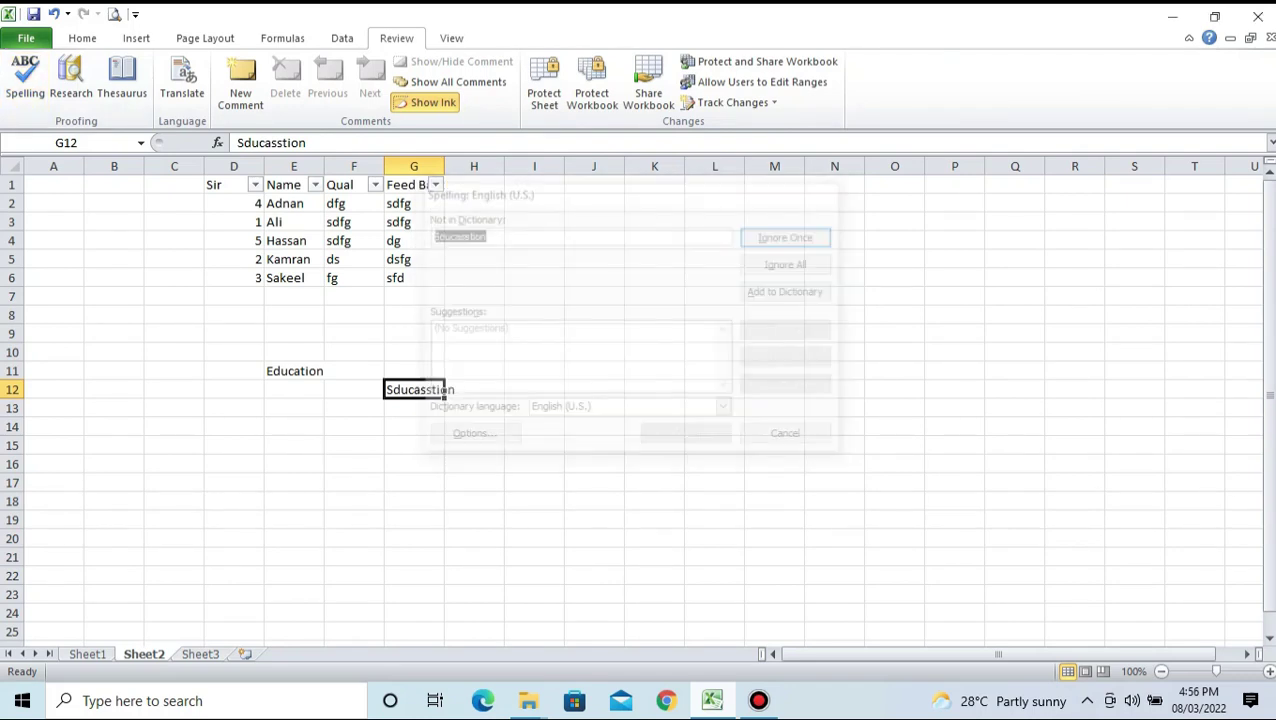
Replace the text in G12 with the misspelling Educaation and keep that cell selected
text(Educ)
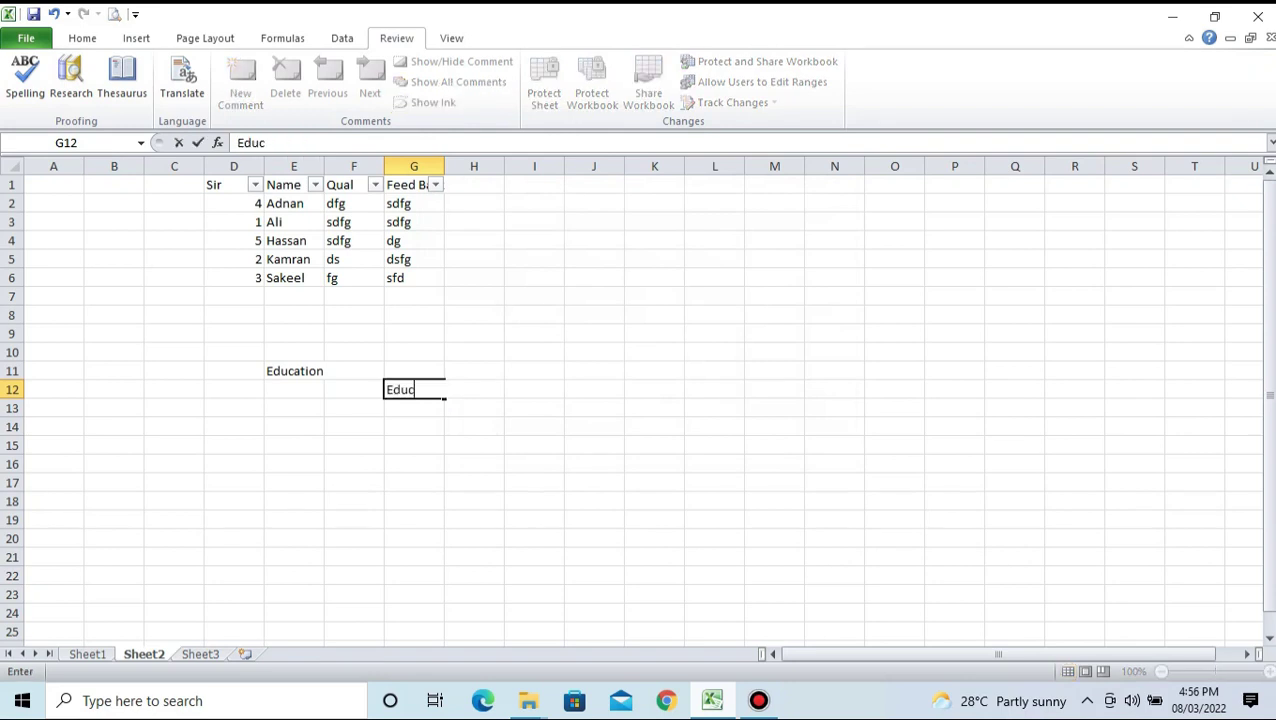
text(aation)
key(Return)
key(Up)
key(Right)
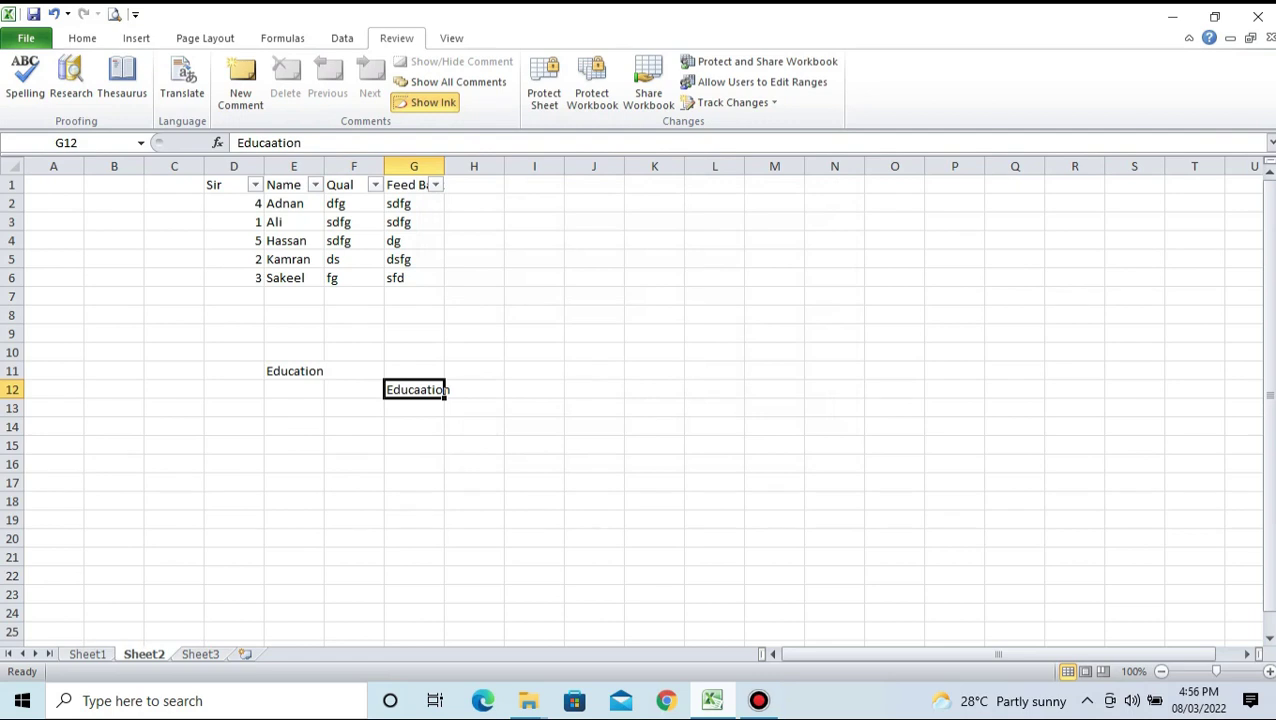
Run the spelling check from G12, change Educaation to the suggested Education, and close the check after continuing from the sheet's beginning
click(25, 80)
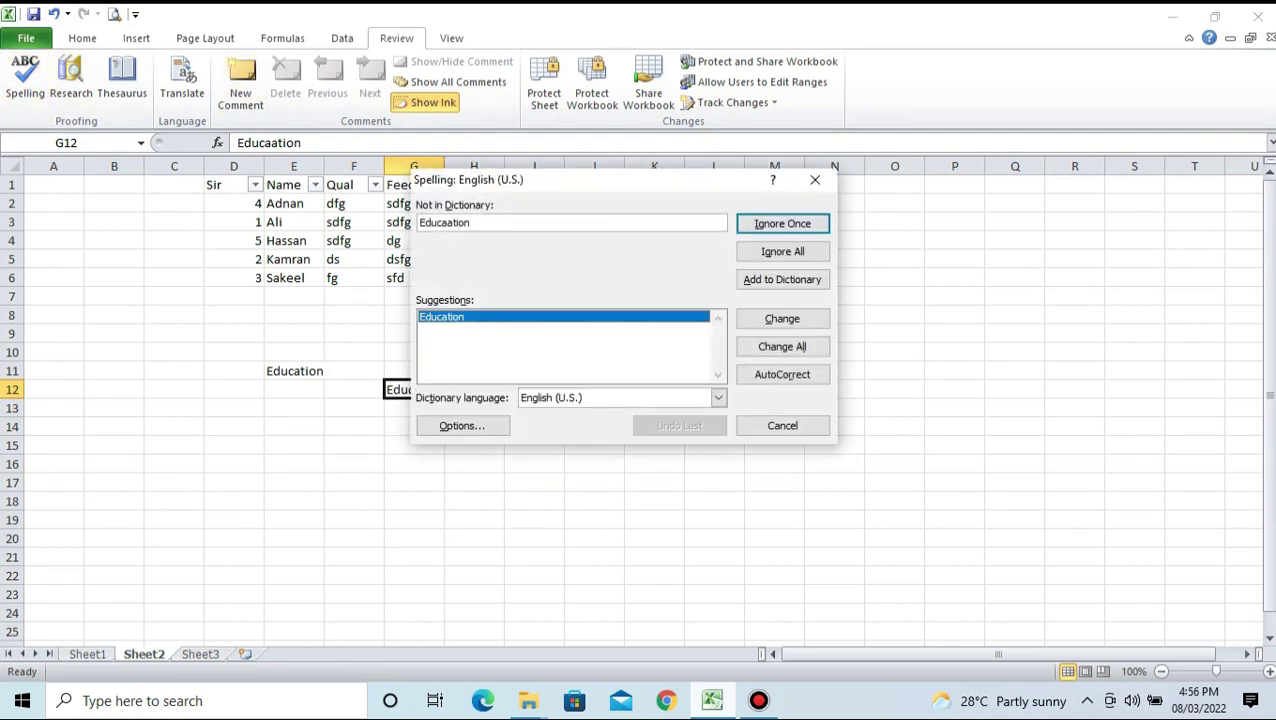
click(782, 319)
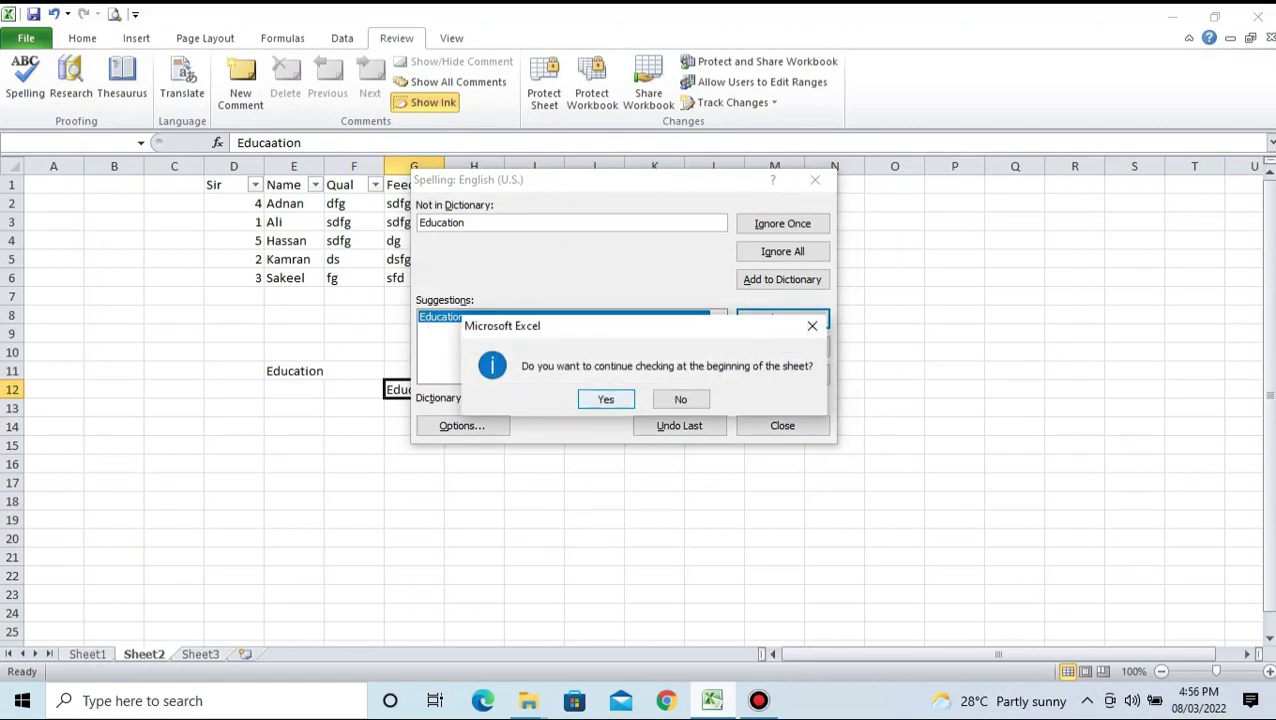
click(606, 399)
click(783, 426)
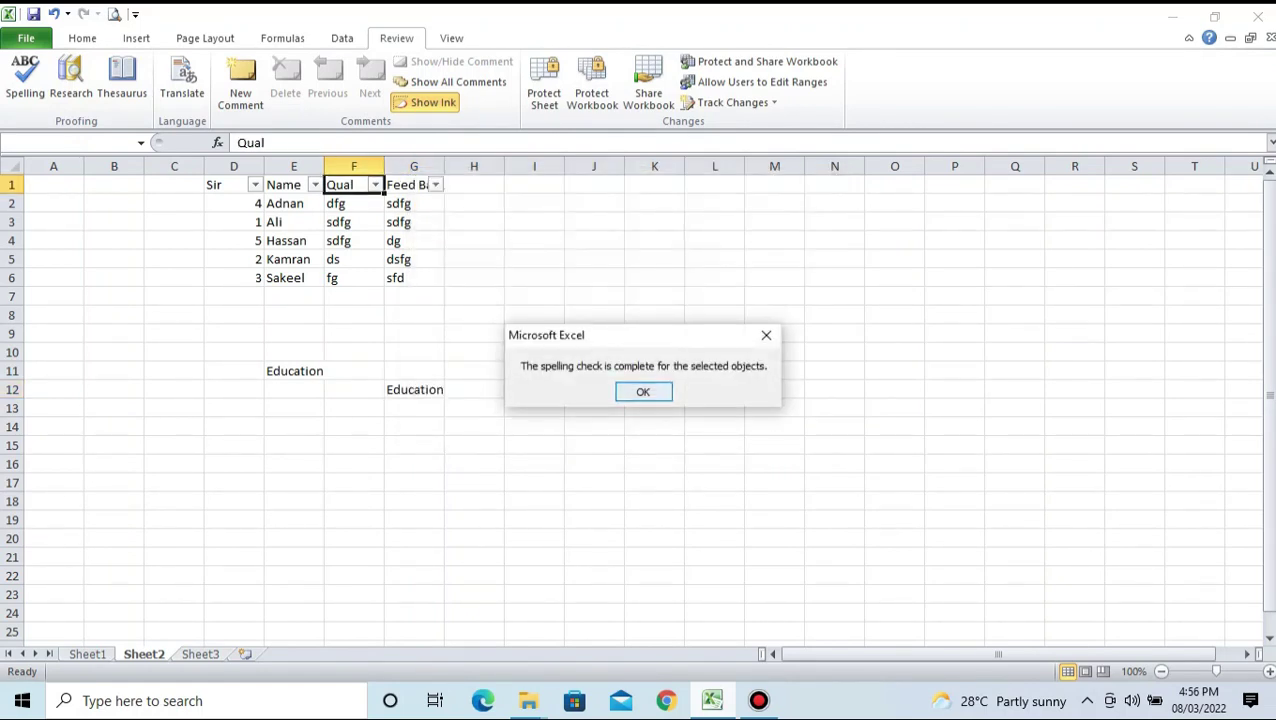
key(Return)
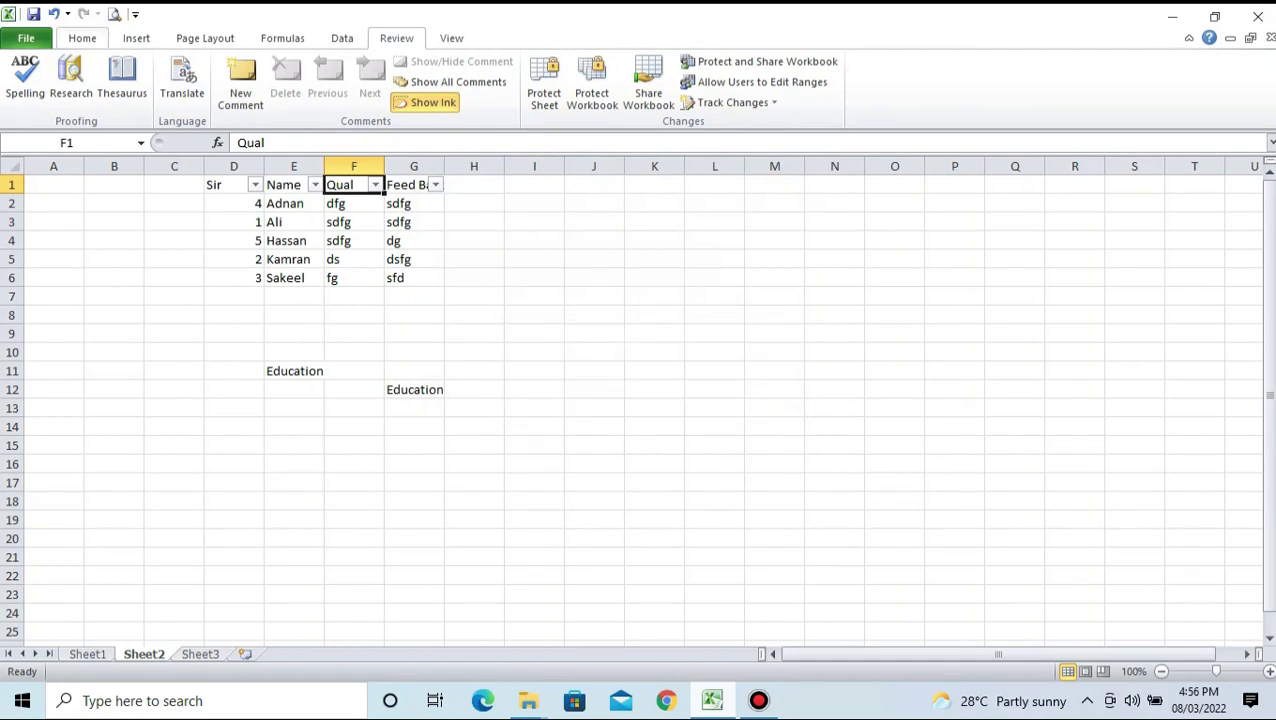
click(82, 38)
click(114, 241)
drag(114, 241, 594, 483)
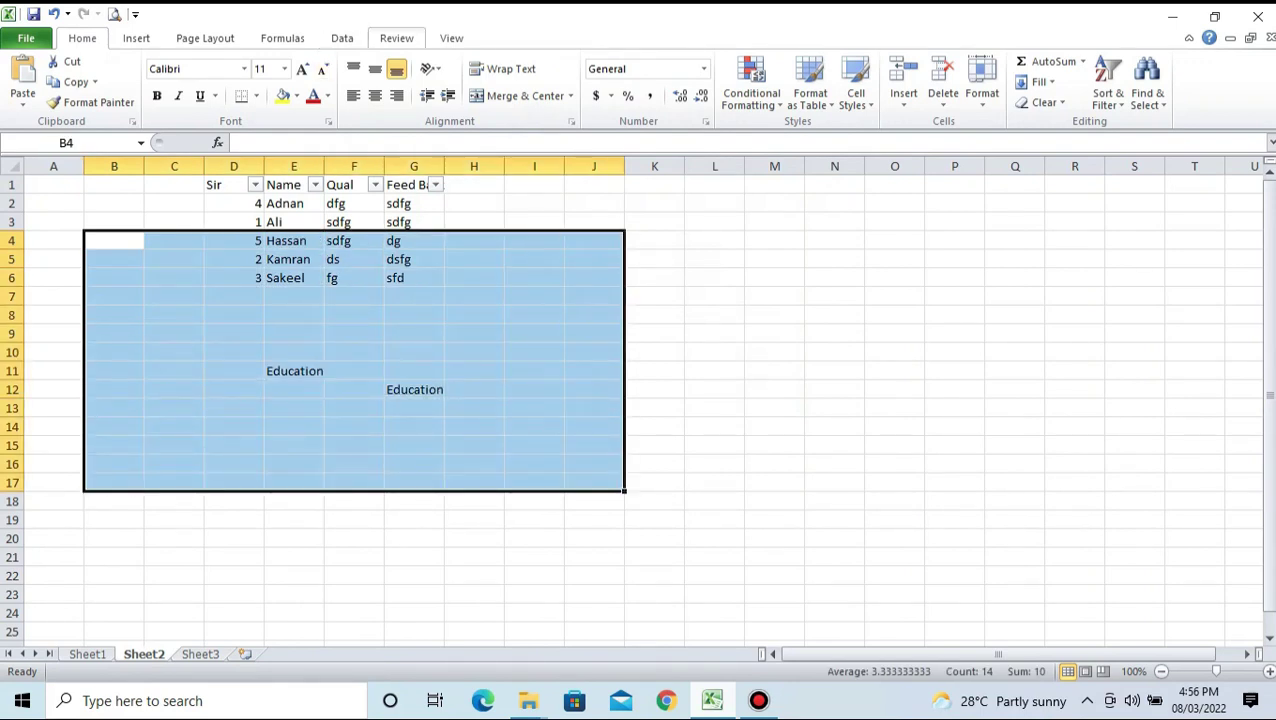
click(396, 38)
click(354, 464)
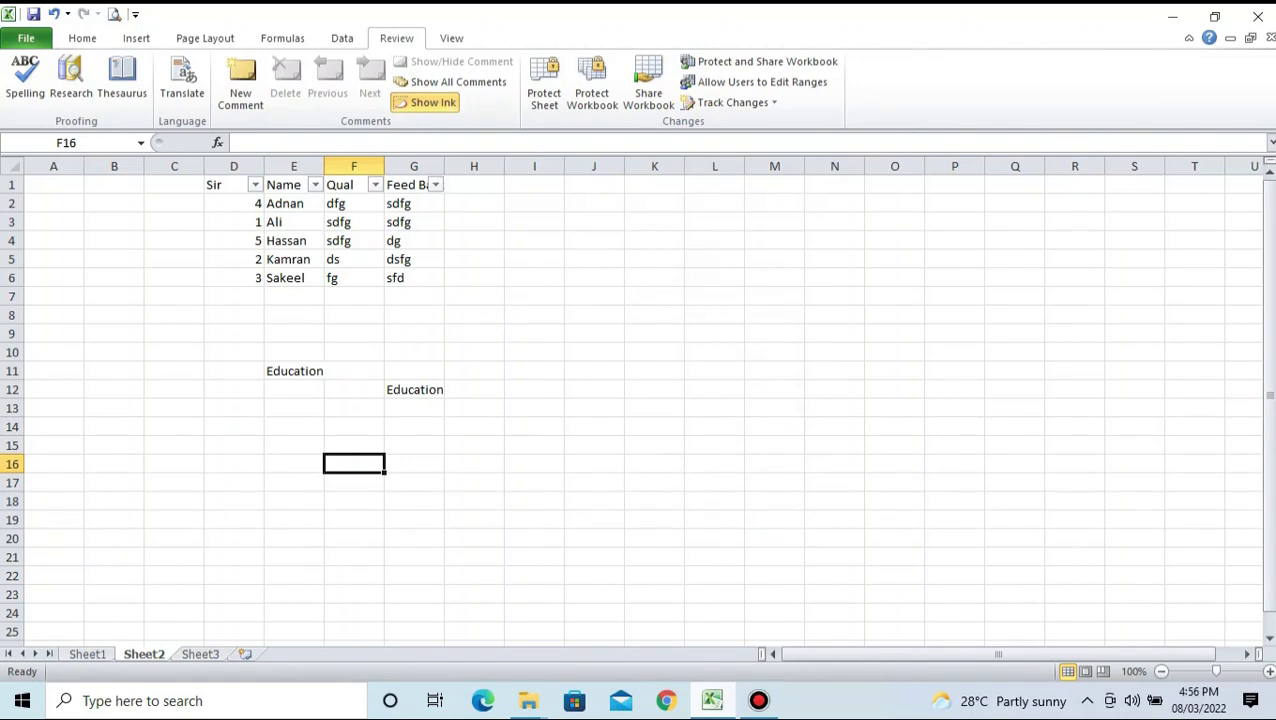
click(451, 38)
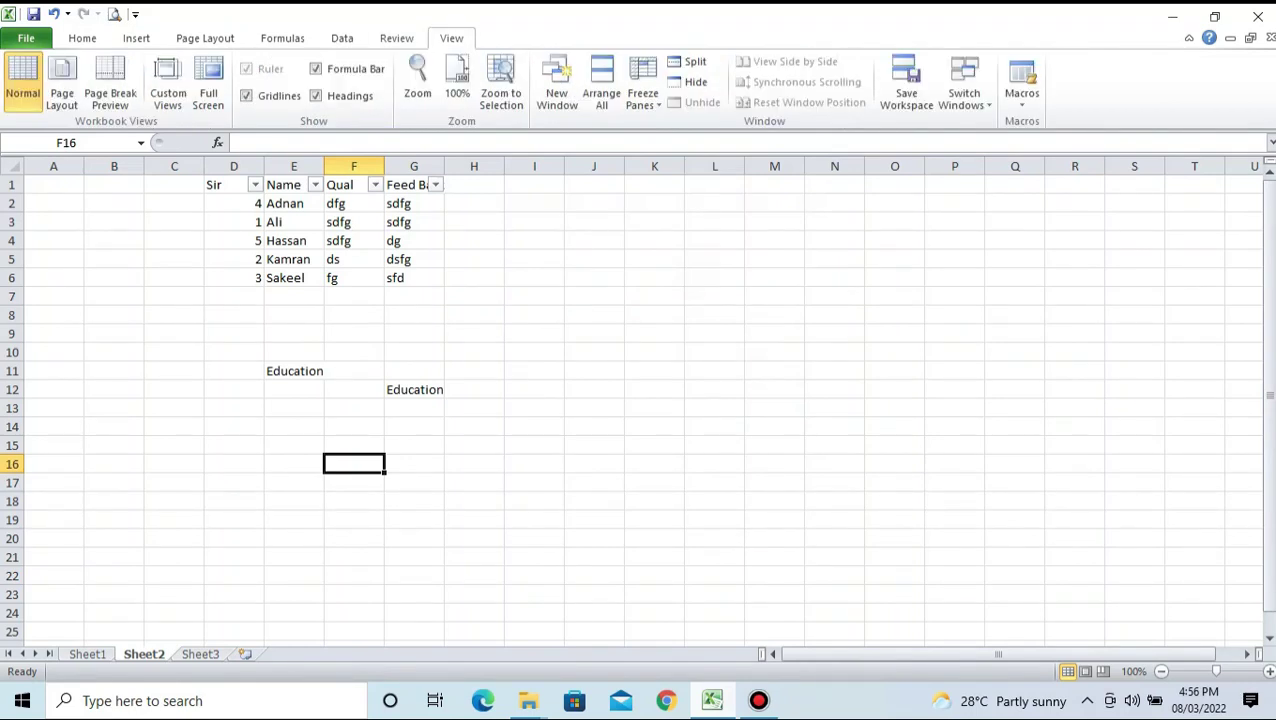
key(Up)
key(Up)
key(Up)
key(Up)
key(Up)
key(Up)
key(Up)
key(Up)
key(Up)
key(Up)
key(Up)
key(Up)
key(Up)
key(Up)
key(Up)
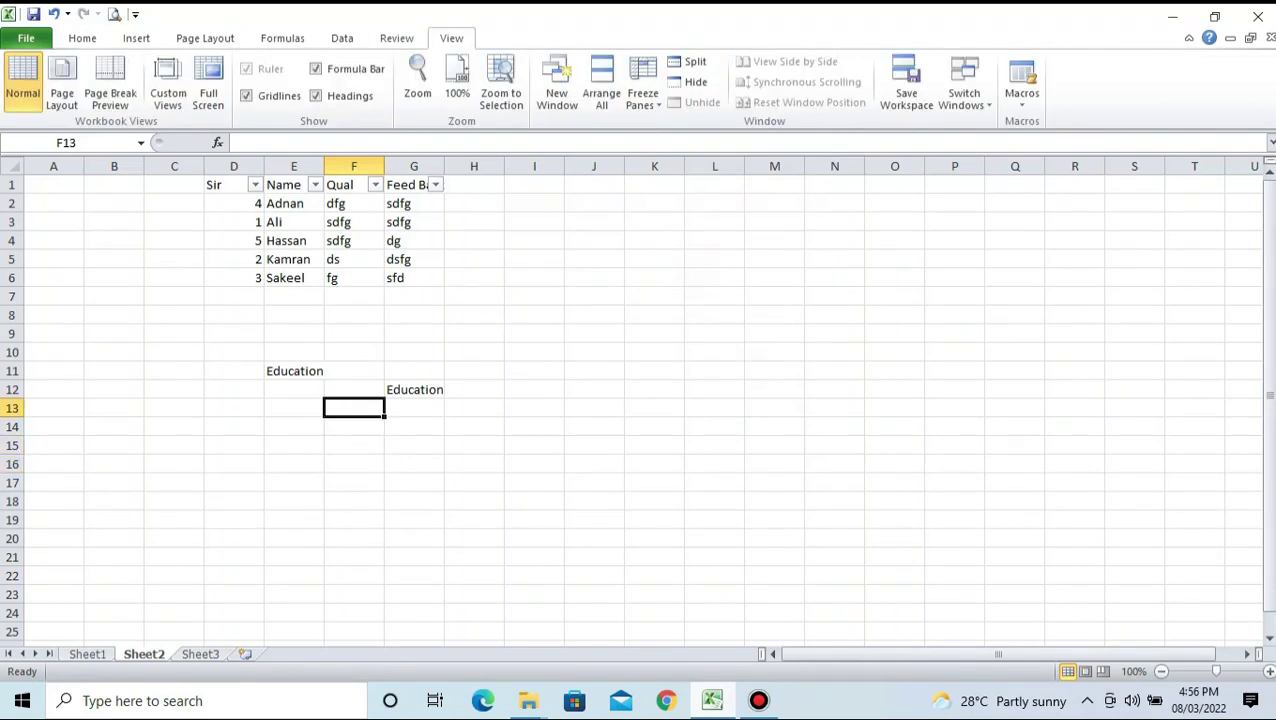
key(Down)
key(Down)
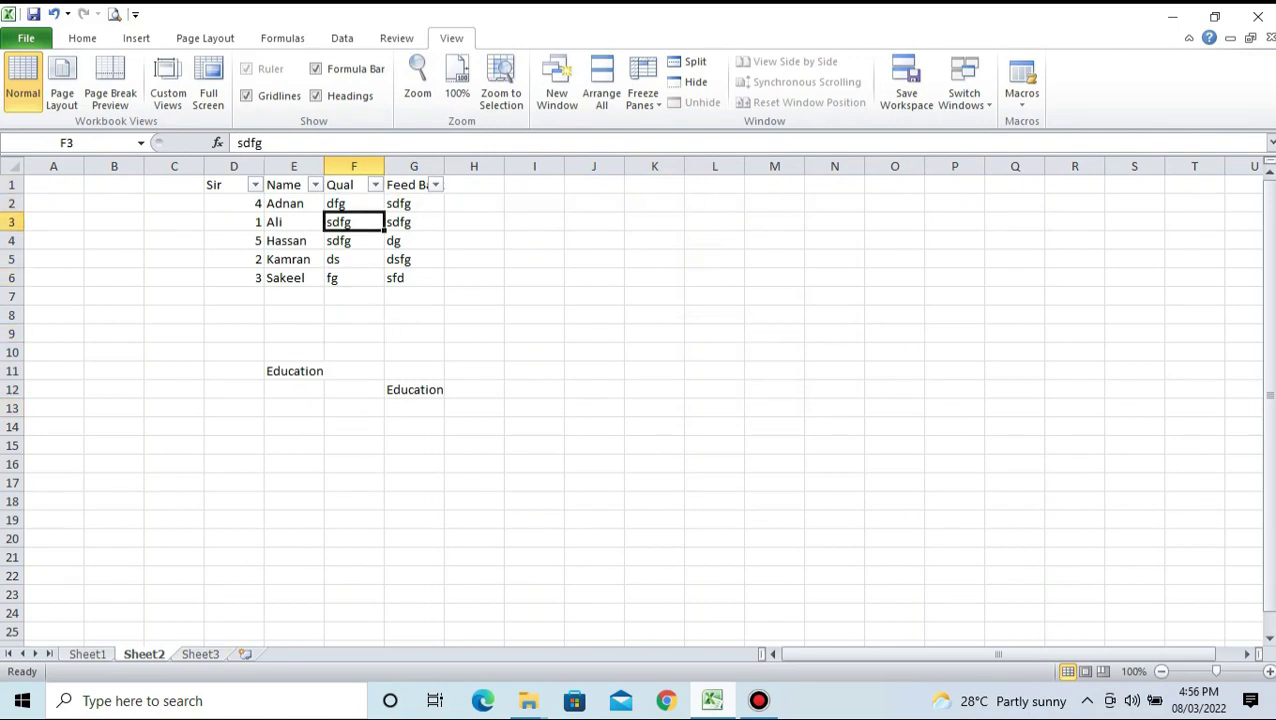
Move down and back up column F past the visible rows to examine how the header row behaves during scrolling
key(Down)
key(Down)
key(Down)
key(Down)
key(Down)
key(Down)
key(Down)
key(Down)
key(Down)
key(Down)
key(Down)
key(Down)
key(Down)
key(Down)
key(Down)
key(Down)
key(Down)
key(Down)
key(Down)
key(Down)
key(Up)
key(Up)
key(Up)
key(Up)
key(Up)
key(Up)
key(Up)
key(Up)
key(Up)
key(Up)
key(Up)
key(Up)
key(Up)
key(Up)
key(Up)
key(Up)
key(Up)
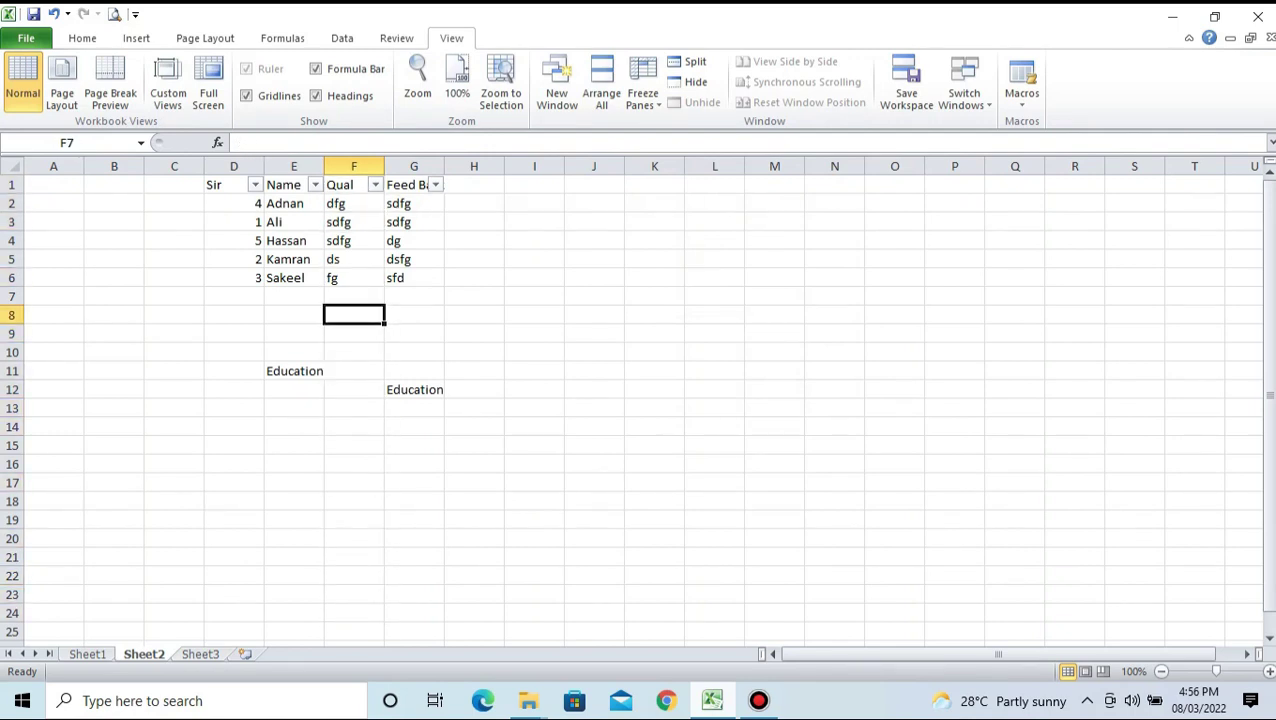
key(Up)
key(Up)
key(Up)
key(Up)
key(Up)
key(Up)
key(Up)
key(Down)
key(Down)
key(Down)
key(Down)
key(Down)
key(Down)
key(Down)
key(Down)
key(Down)
key(Down)
key(Down)
key(Down)
key(Down)
key(Down)
key(Down)
key(Down)
key(Down)
key(Down)
key(Down)
key(Down)
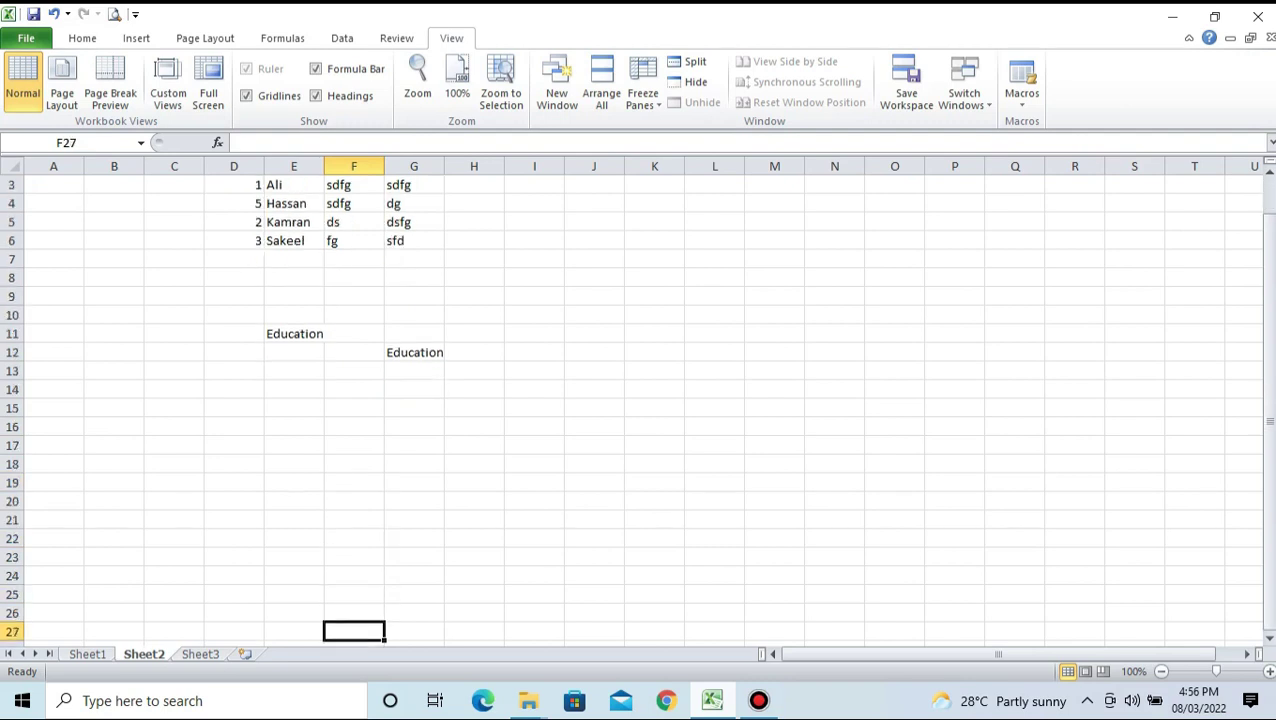
key(Down)
key(Down)
key(Down)
key(Down)
key(Down)
key(Down)
key(Down)
key(Down)
key(Down)
key(Down)
key(Down)
key(Down)
key(Down)
key(Down)
key(Down)
key(Up)
key(Up)
key(Up)
key(Up)
key(Up)
key(Up)
key(Up)
key(Up)
key(Up)
key(Up)
key(Up)
key(Up)
key(Up)
key(Up)
key(Up)
key(Up)
key(Up)
key(Up)
key(Up)
key(Up)
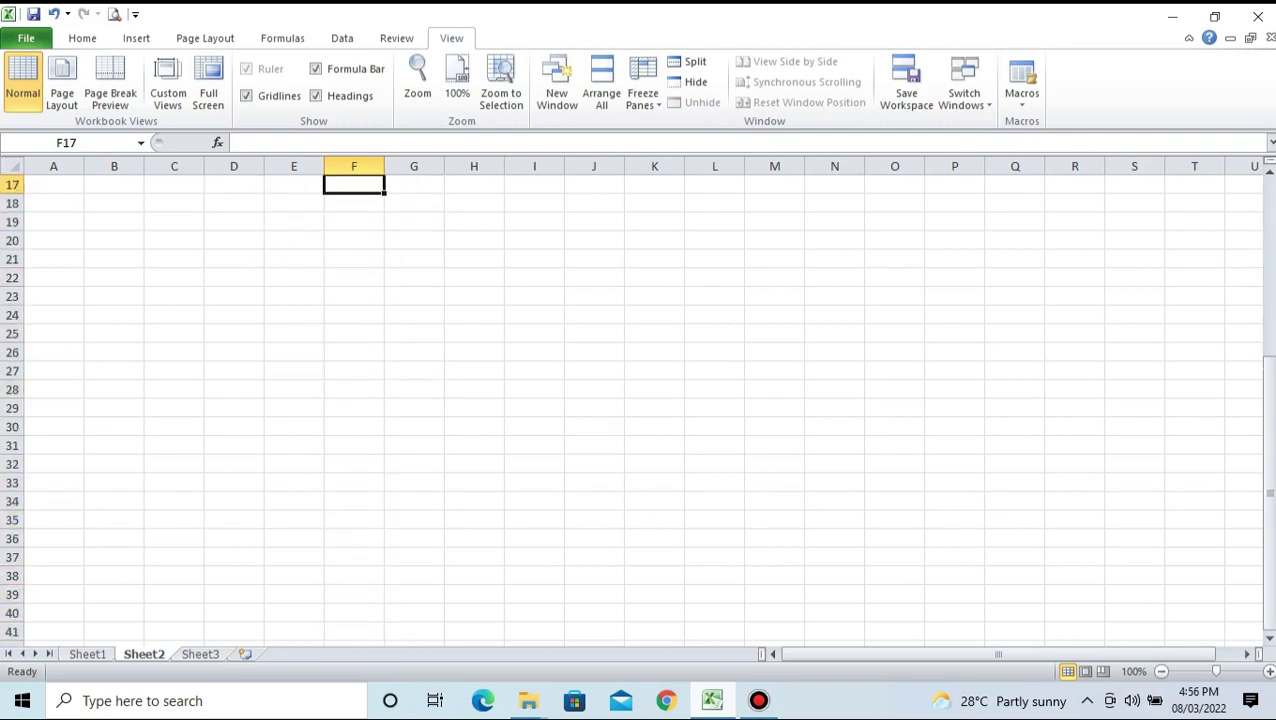
key(Up)
key(Up)
key(Up)
key(Up)
key(Up)
key(Up)
key(Up)
key(Up)
key(Up)
key(Up)
key(Up)
key(Up)
key(Up)
key(Up)
key(Up)
key(Up)
Move back and forth across row 1 to examine the table's header cells
key(Left)
key(Left)
key(Right)
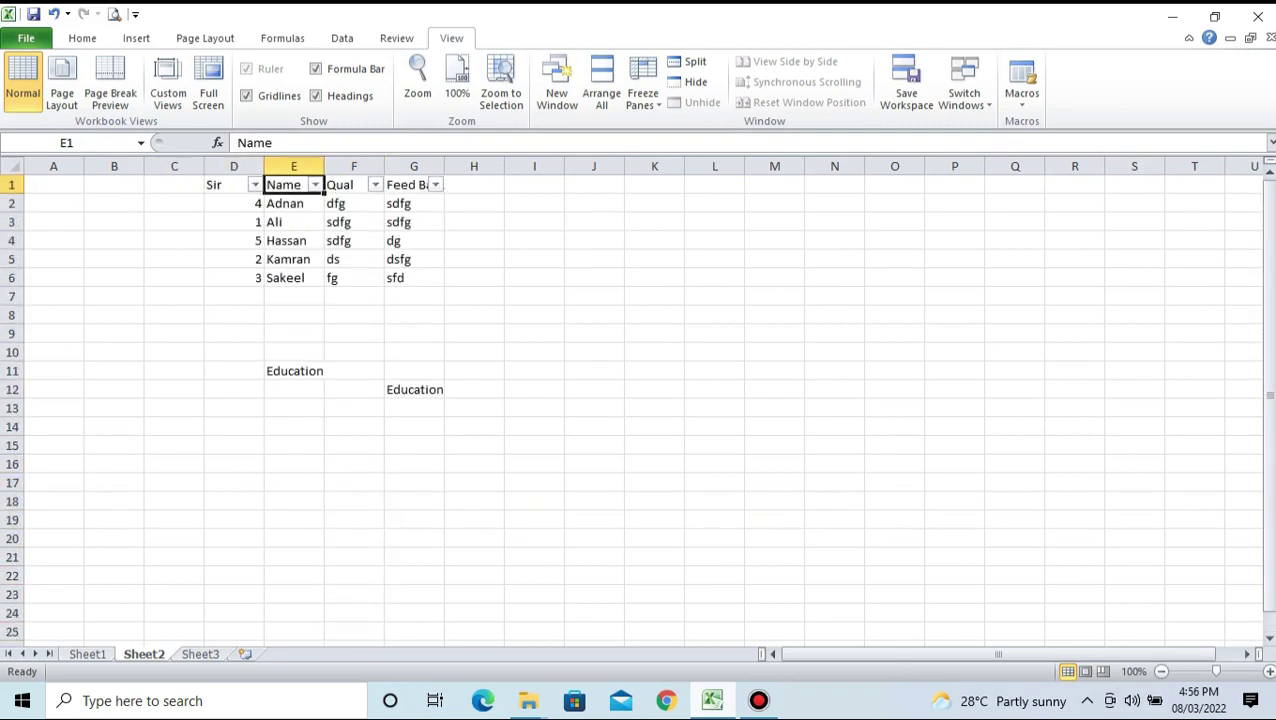
key(Right)
key(Right)
key(Left)
key(Left)
key(Left)
key(Left)
key(Left)
key(Right)
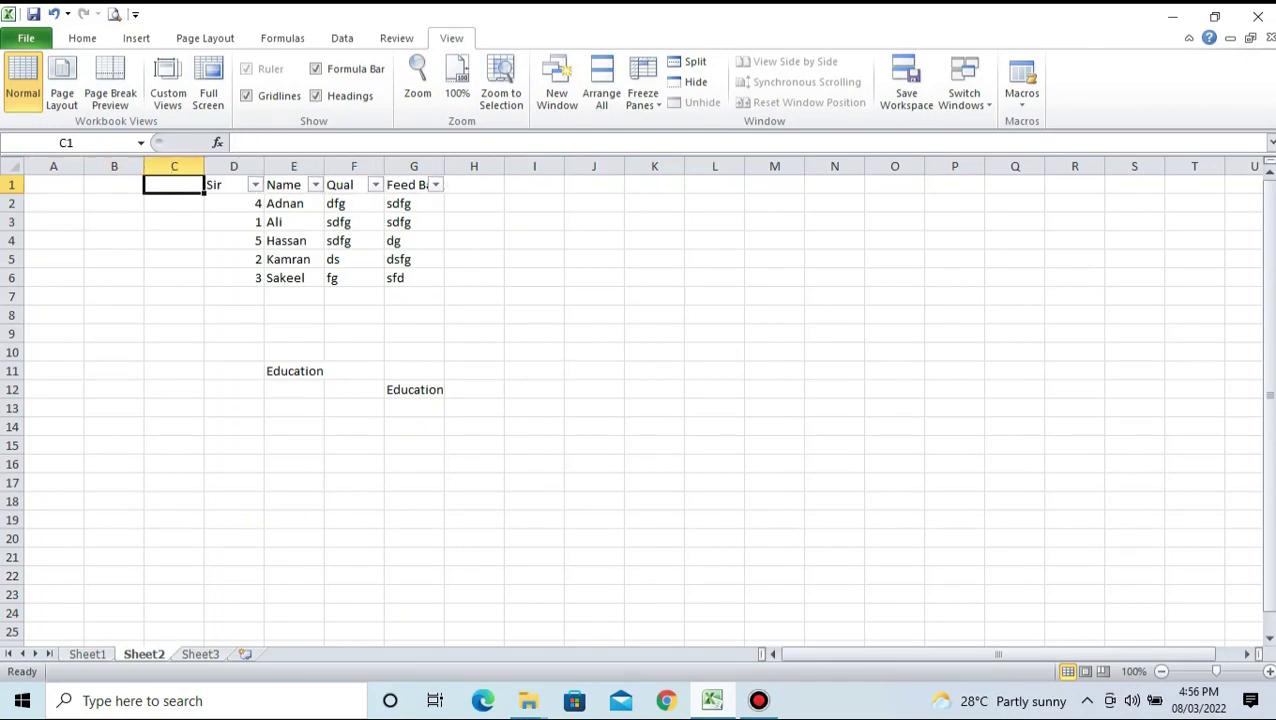
key(Right)
key(Right)
key(Right)
key(Right)
key(Right)
key(Right)
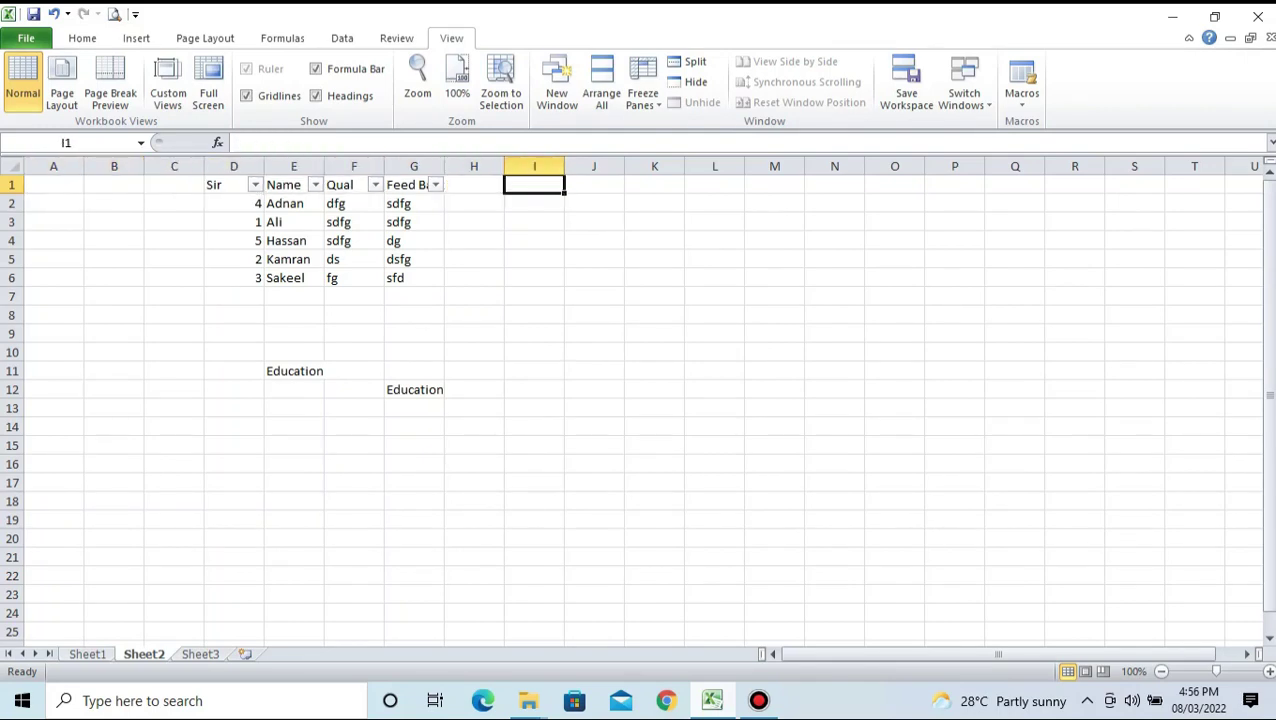
Apply Freeze Panes with row 1 selected and make J8 the active cell
click(12, 185)
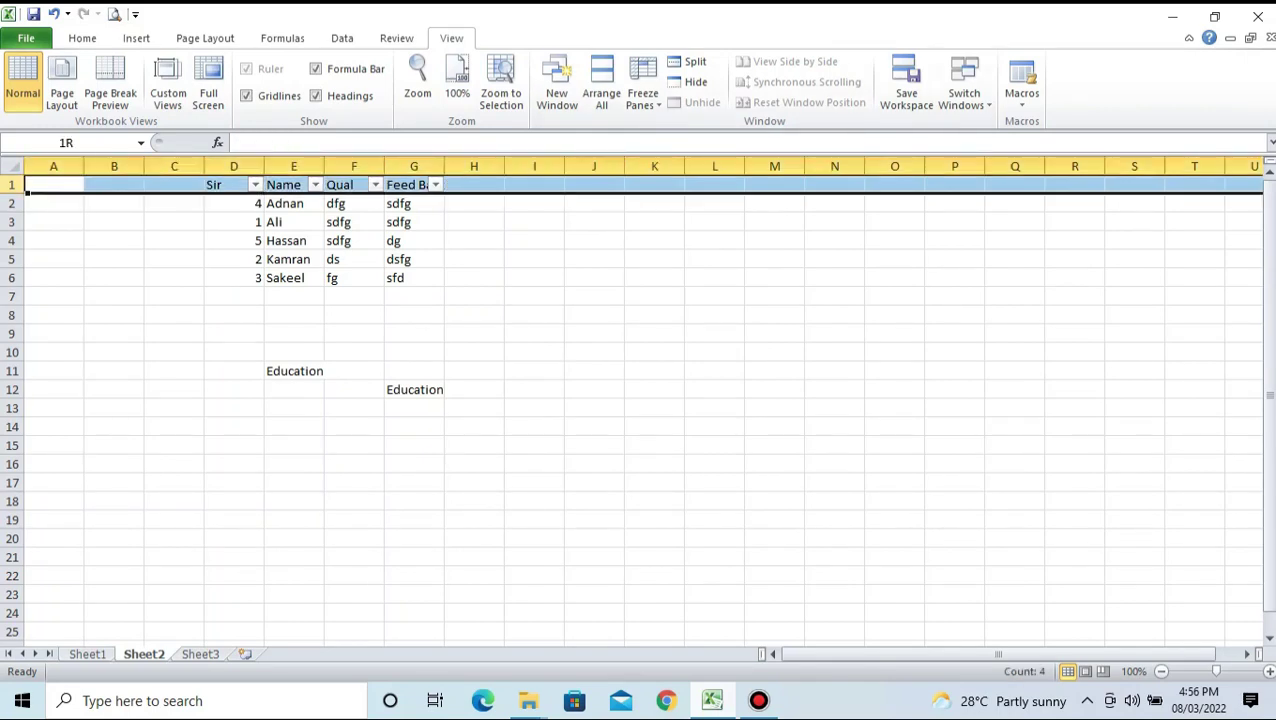
click(643, 93)
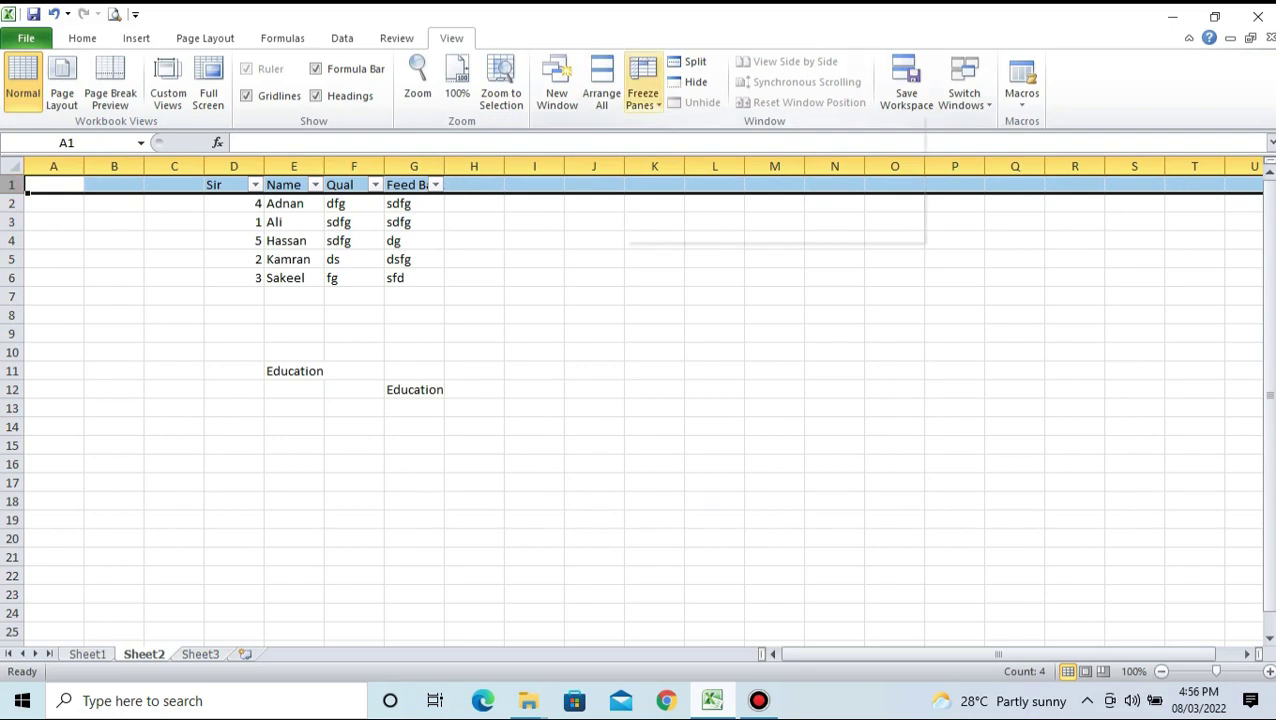
click(705, 123)
click(594, 314)
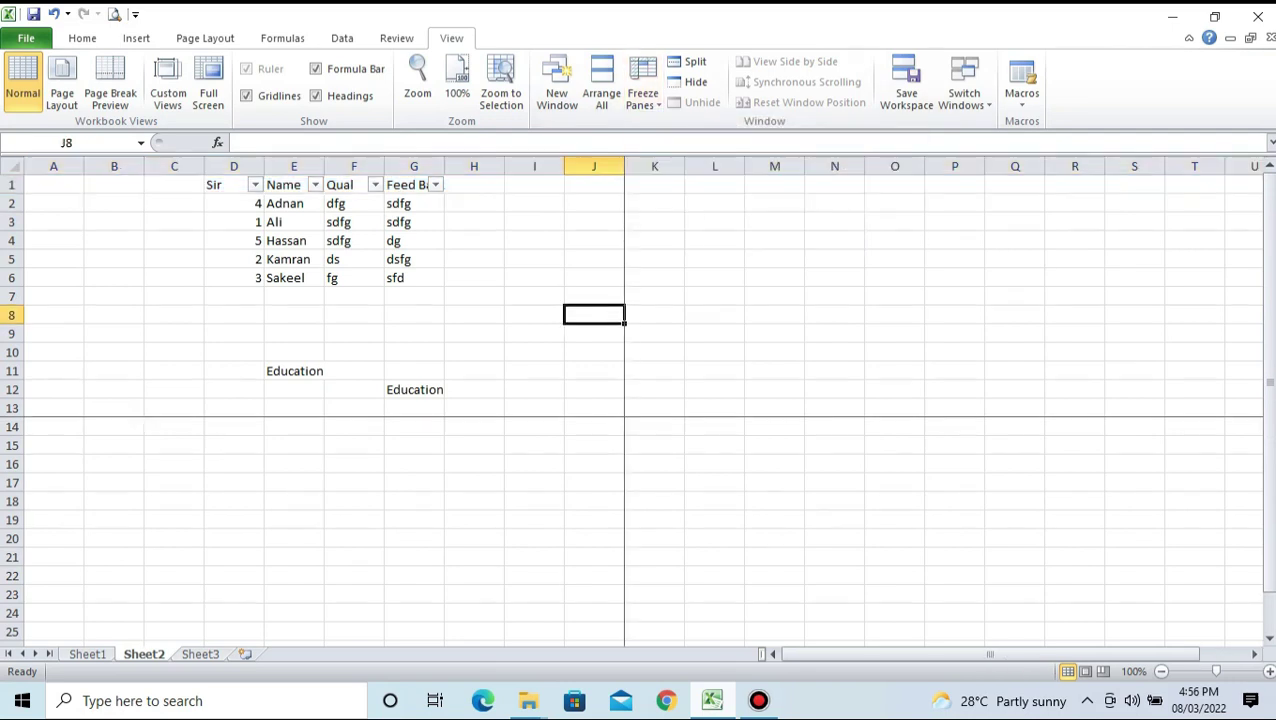
Move down column J to row 36 to examine how the frozen panes behave during scrolling
key(Down)
key(Down)
key(Down)
key(Down)
key(Down)
key(Down)
key(Down)
key(Down)
key(Down)
key(Down)
key(Down)
key(Down)
key(Down)
key(Down)
key(Down)
key(Down)
key(Down)
key(Down)
key(Down)
key(Down)
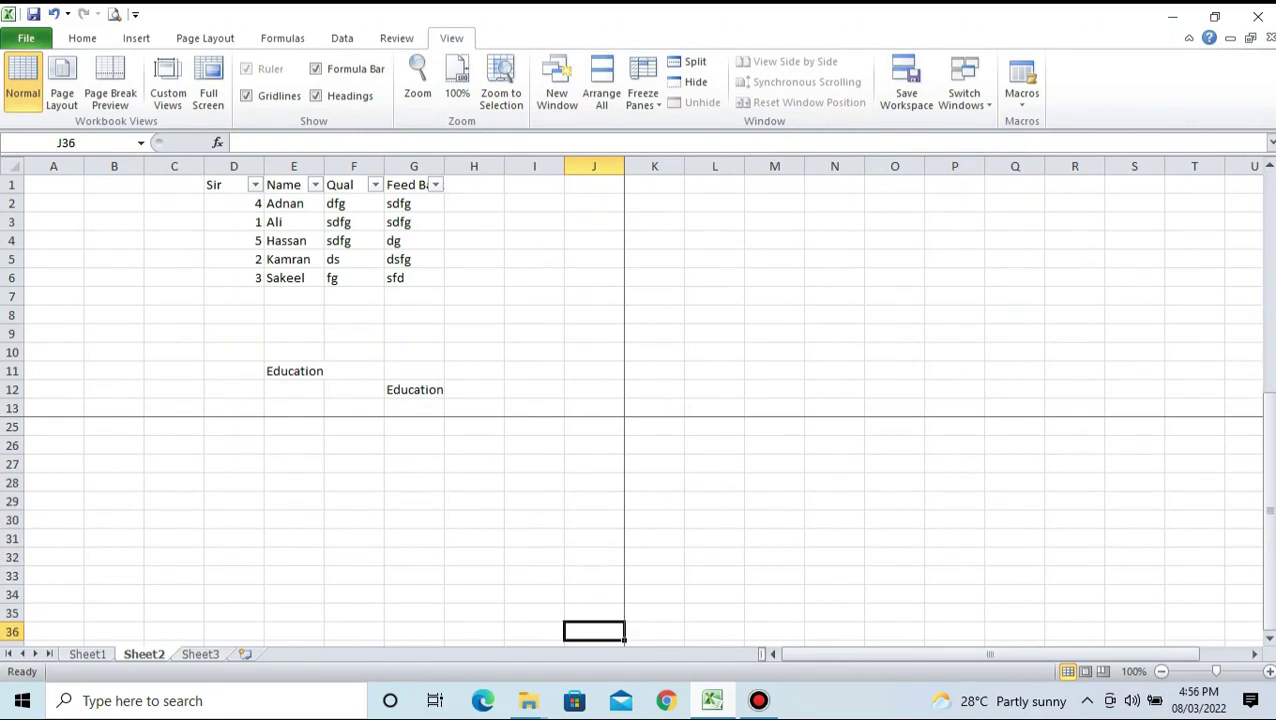
Move down to row 48 and back up column G to examine how the frozen panes behave during scrolling
key(Left)
key(Left)
key(Down)
key(Down)
key(Down)
key(Down)
key(Down)
key(Down)
key(Down)
key(Down)
key(Down)
key(Down)
key(Down)
key(Down)
key(Down)
key(Down)
key(Down)
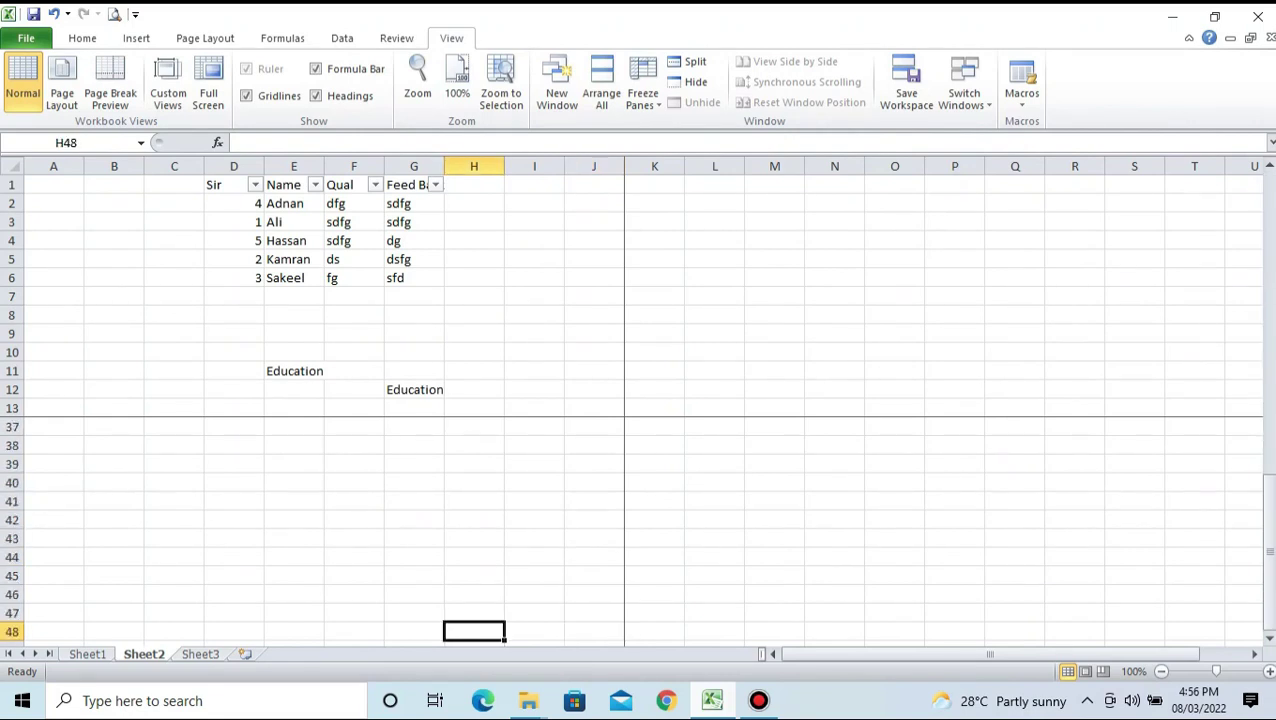
key(Left)
key(Up)
key(Up)
key(Up)
key(Up)
key(Up)
key(Up)
key(Up)
key(Up)
key(Up)
key(Up)
key(Up)
key(Up)
key(Up)
key(Up)
key(Up)
key(Up)
key(Up)
key(Up)
key(Up)
key(Up)
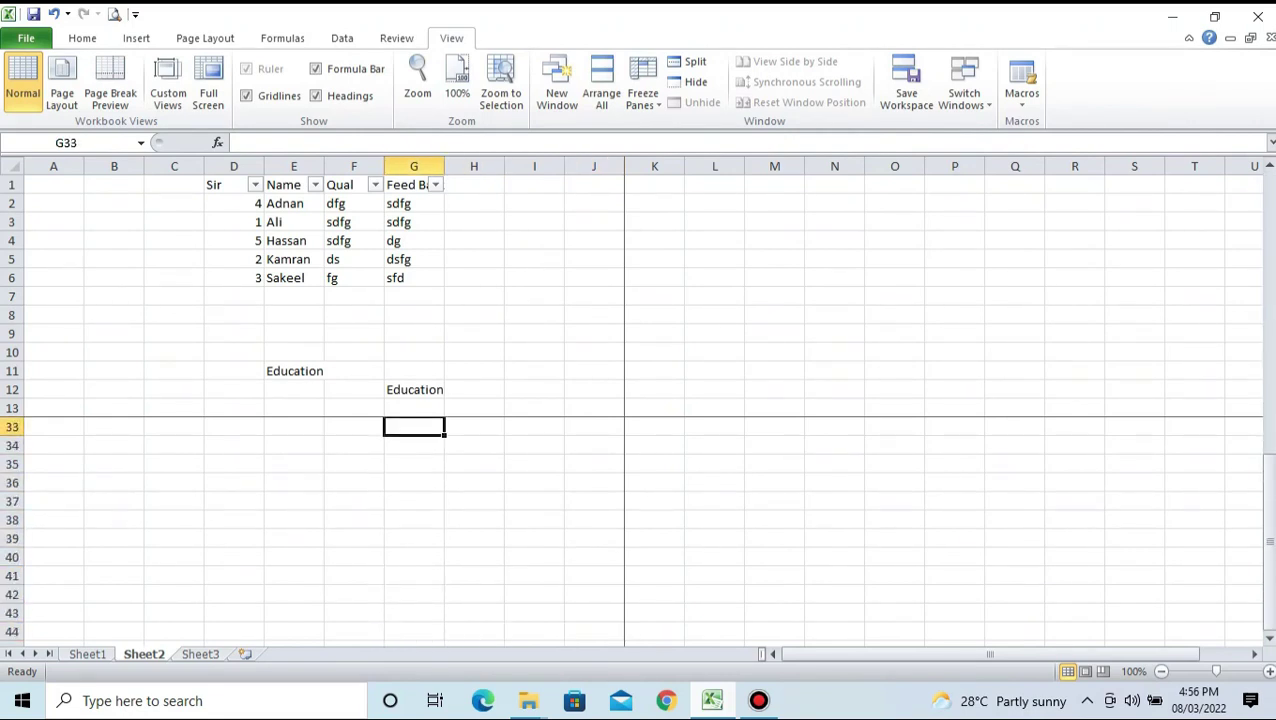
Delete the two stray "Education" entries below the table in cells G12 and E11
key(ctrl+Up)
key(Delete)
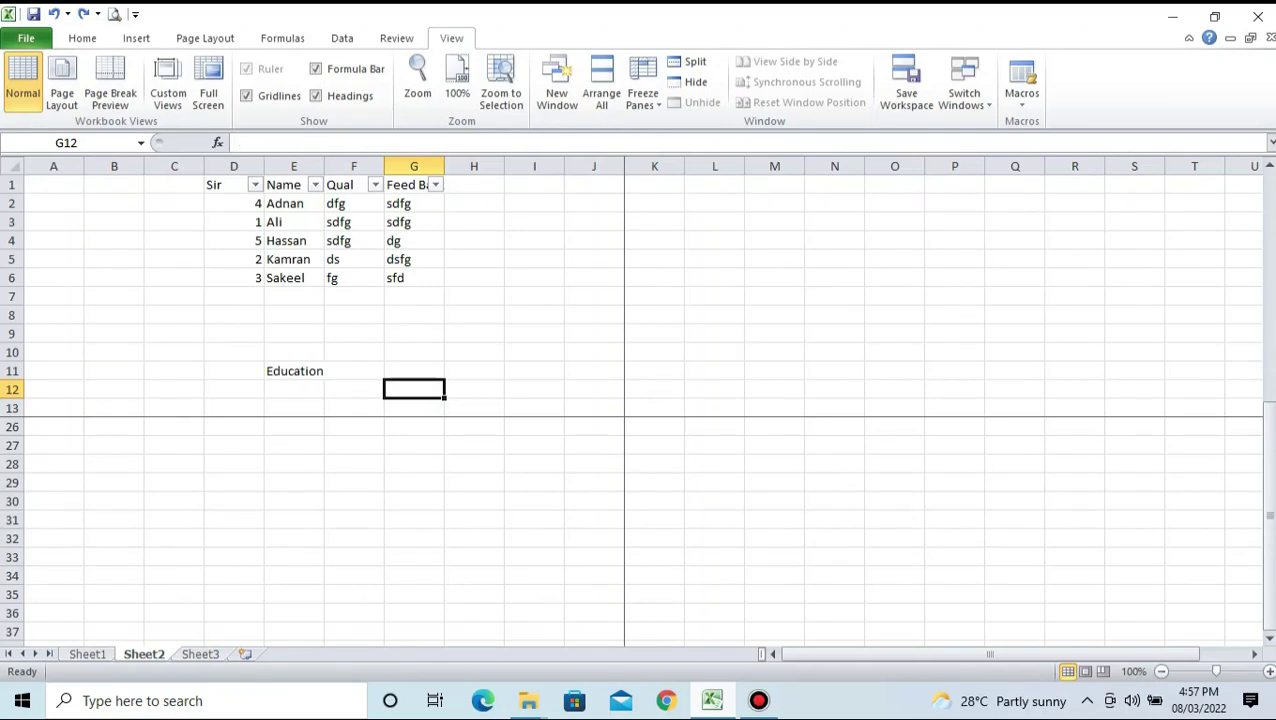
key(Up)
key(Left)
key(Left)
key(Delete)
Unfreeze the panes on Sheet2 and make H6 the active cell
key(alt+w)
key(f)
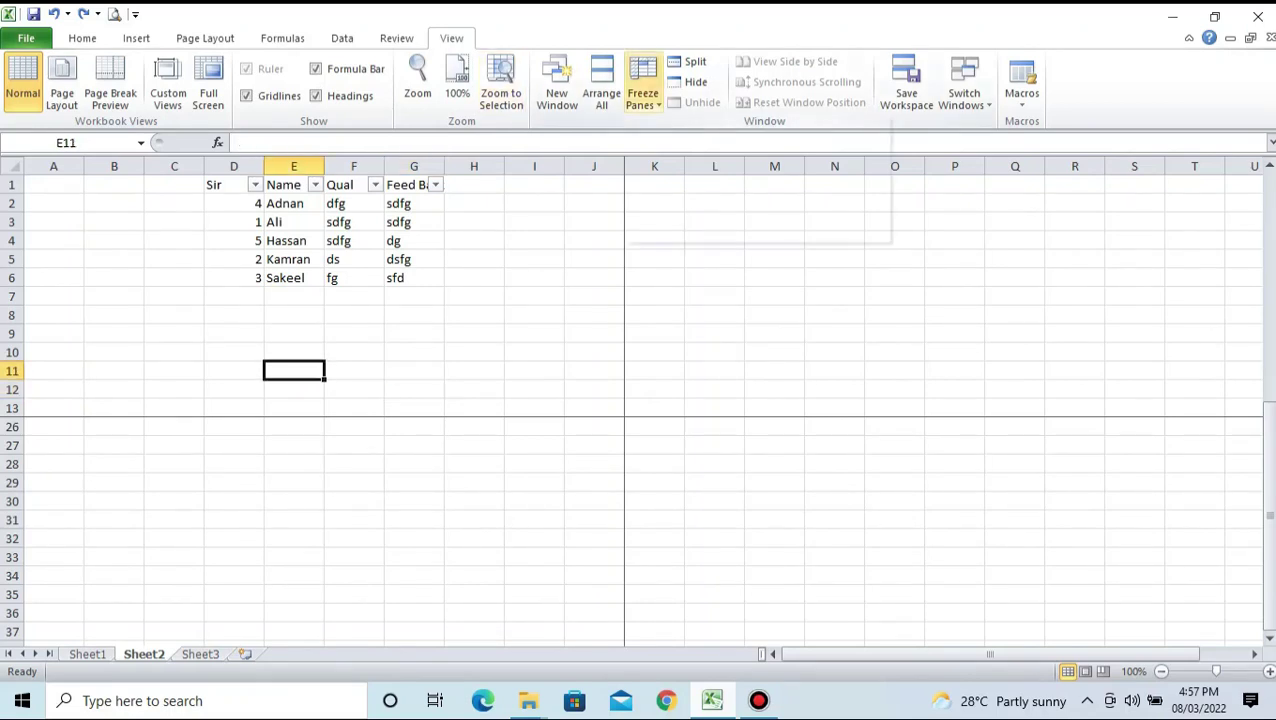
click(764, 136)
click(474, 278)
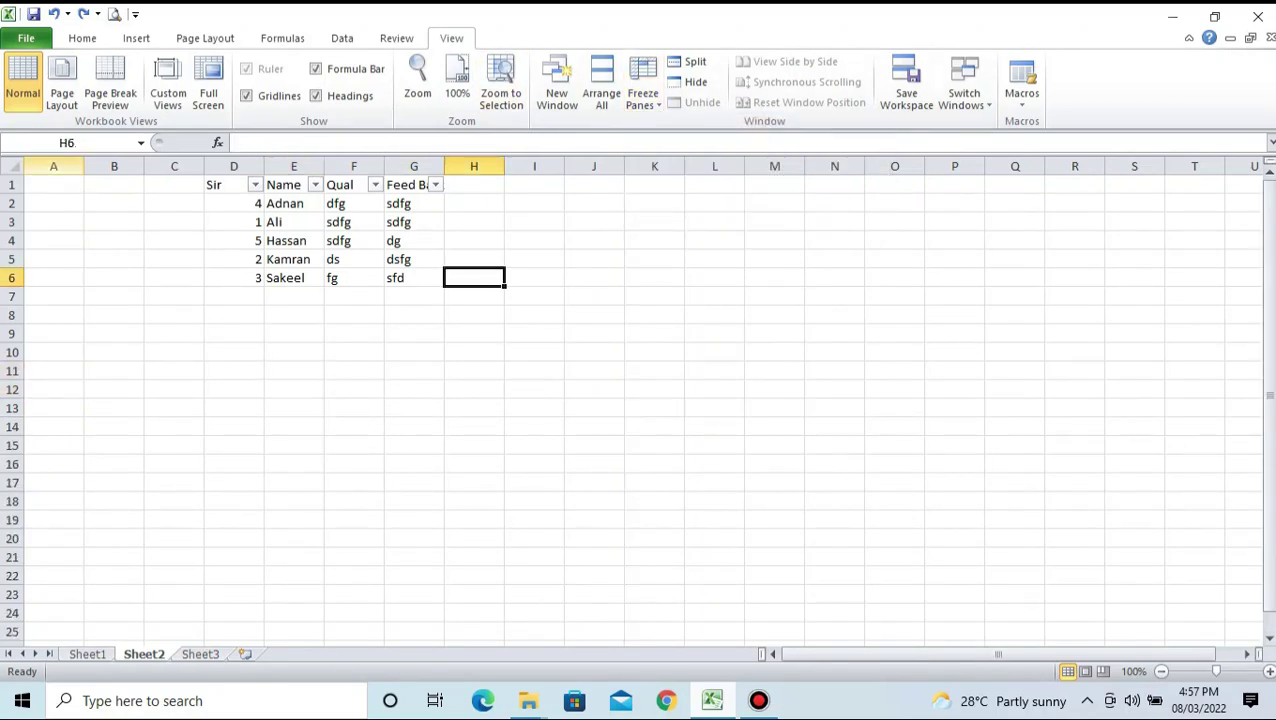
Apply Freeze Panes with rows 1 and 2 selected
click(12, 185)
drag(27, 193, 14, 206)
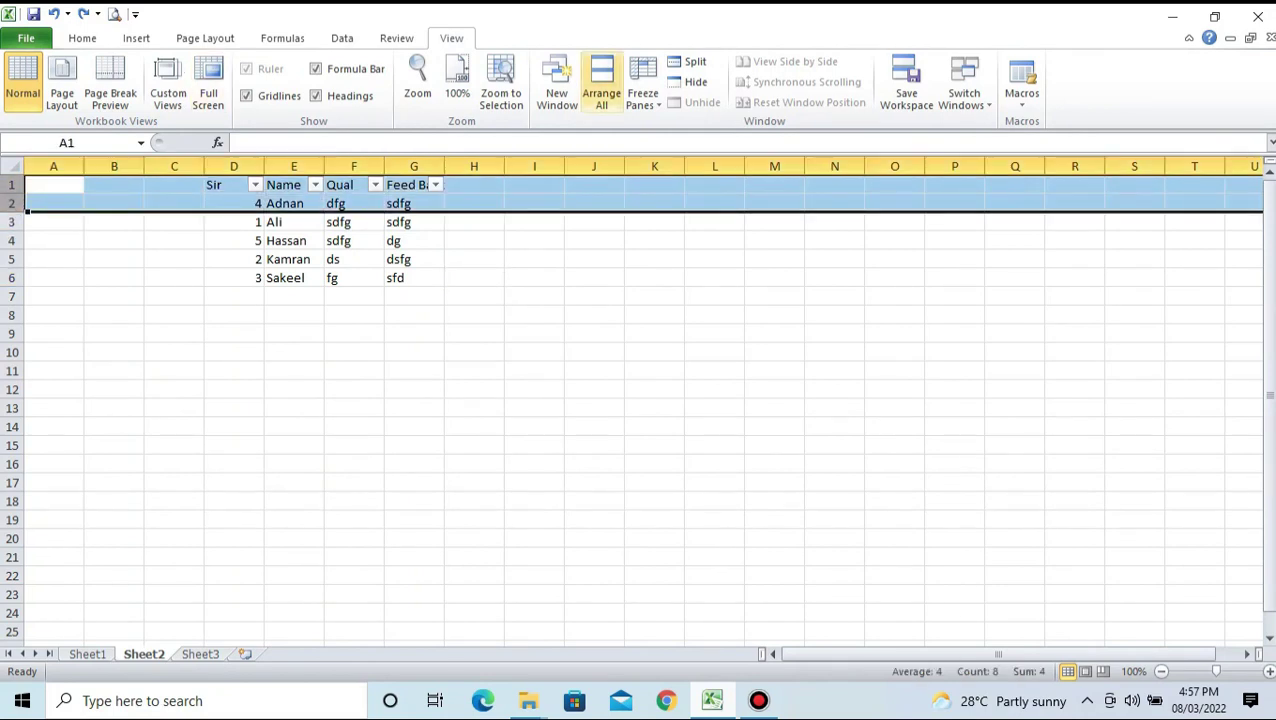
click(643, 90)
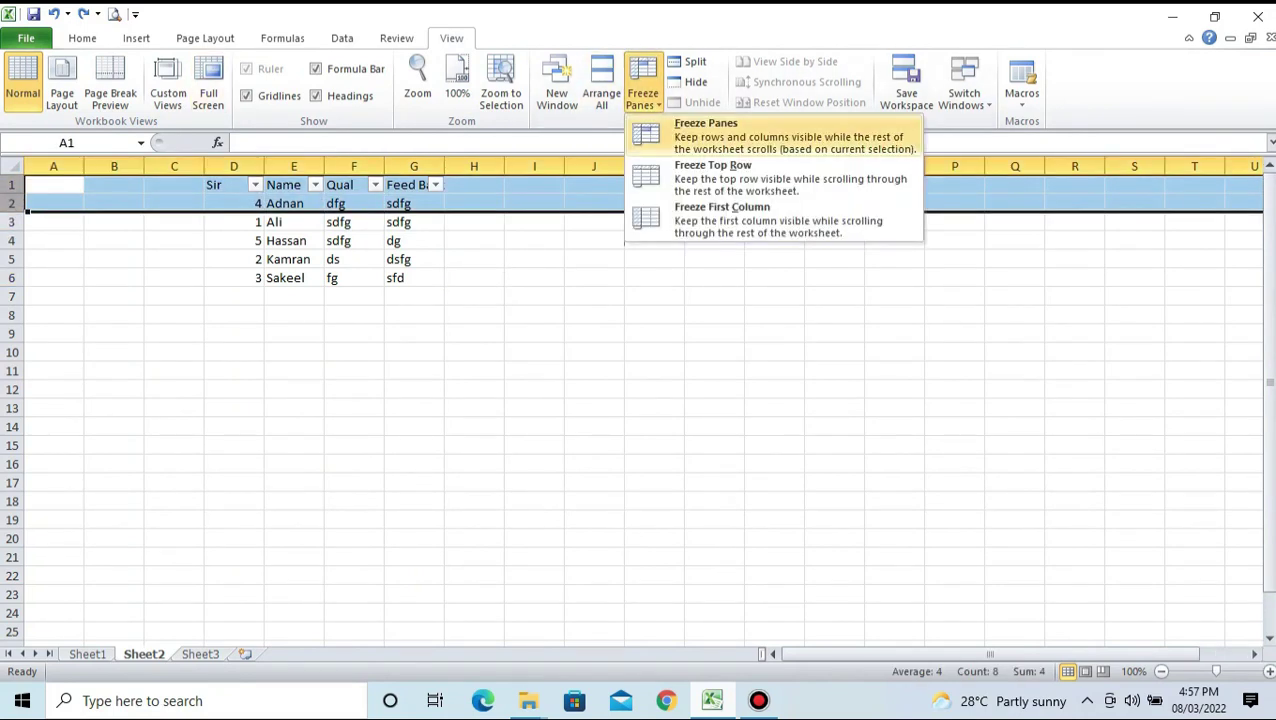
click(764, 136)
Move down column A past the visible rows and back up to row 29 to examine which rows stay frozen
key(Down)
key(Down)
key(Down)
key(Down)
key(Down)
key(Down)
key(Down)
key(Down)
key(Down)
key(Down)
key(Down)
key(Down)
key(Down)
key(Down)
key(Down)
key(Down)
key(Down)
key(Down)
key(Down)
key(Down)
key(Down)
key(Down)
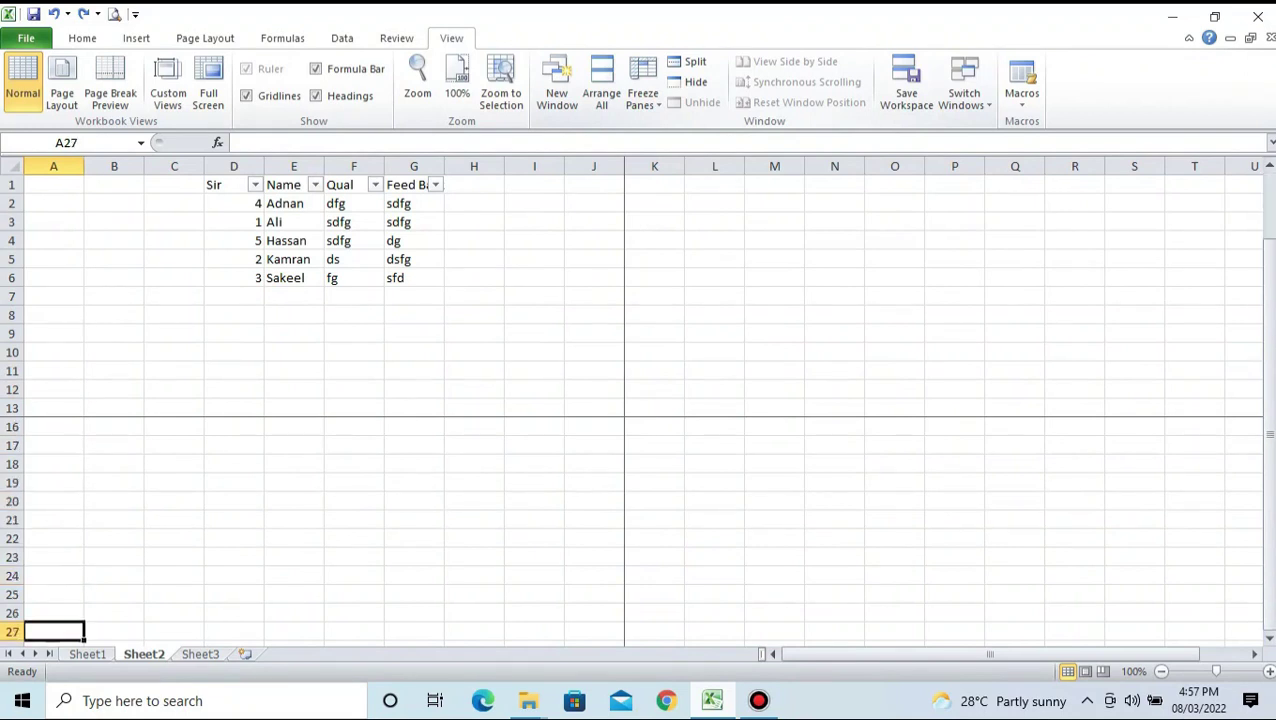
key(Up)
key(Up)
key(Up)
key(Up)
key(Up)
key(Up)
key(Up)
key(Up)
key(Up)
key(Up)
key(Up)
key(Up)
key(Up)
key(Up)
key(Up)
key(Up)
key(Up)
key(Up)
key(Up)
key(Up)
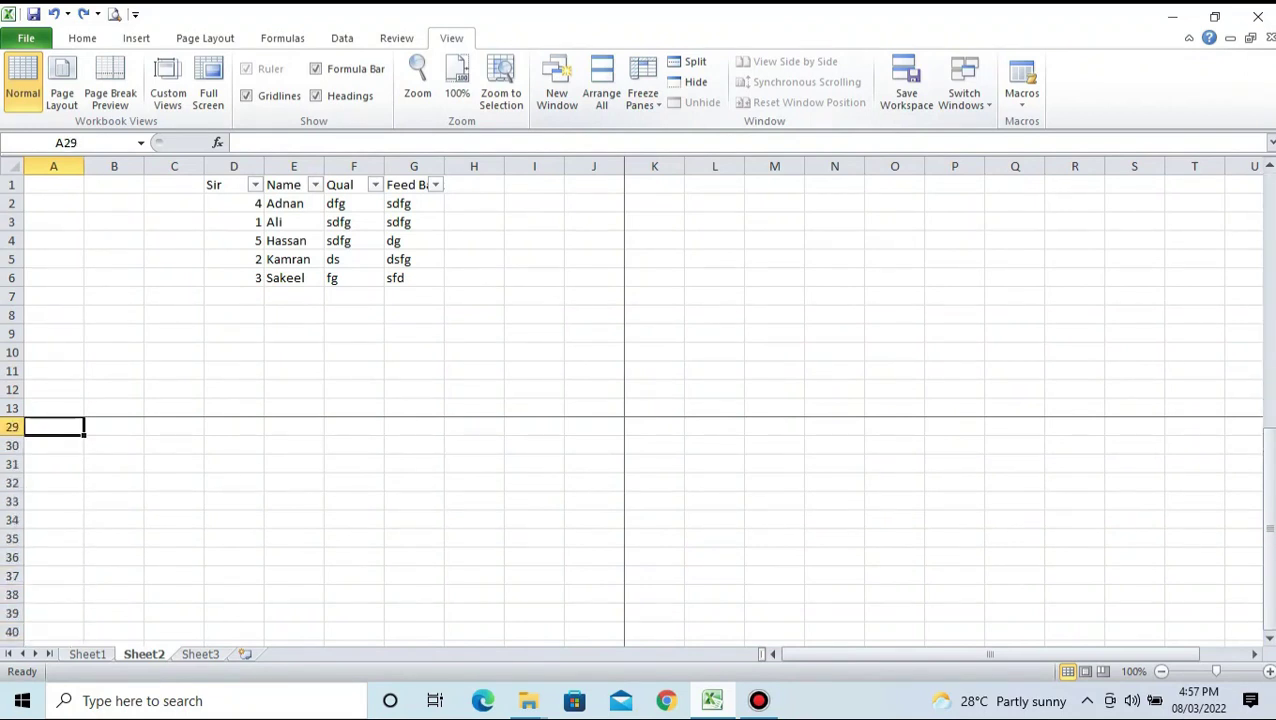
Undo the recent cell edits and the table's last sort, and unfreeze the panes
key(ctrl+z)
key(alt+w)
key(f)
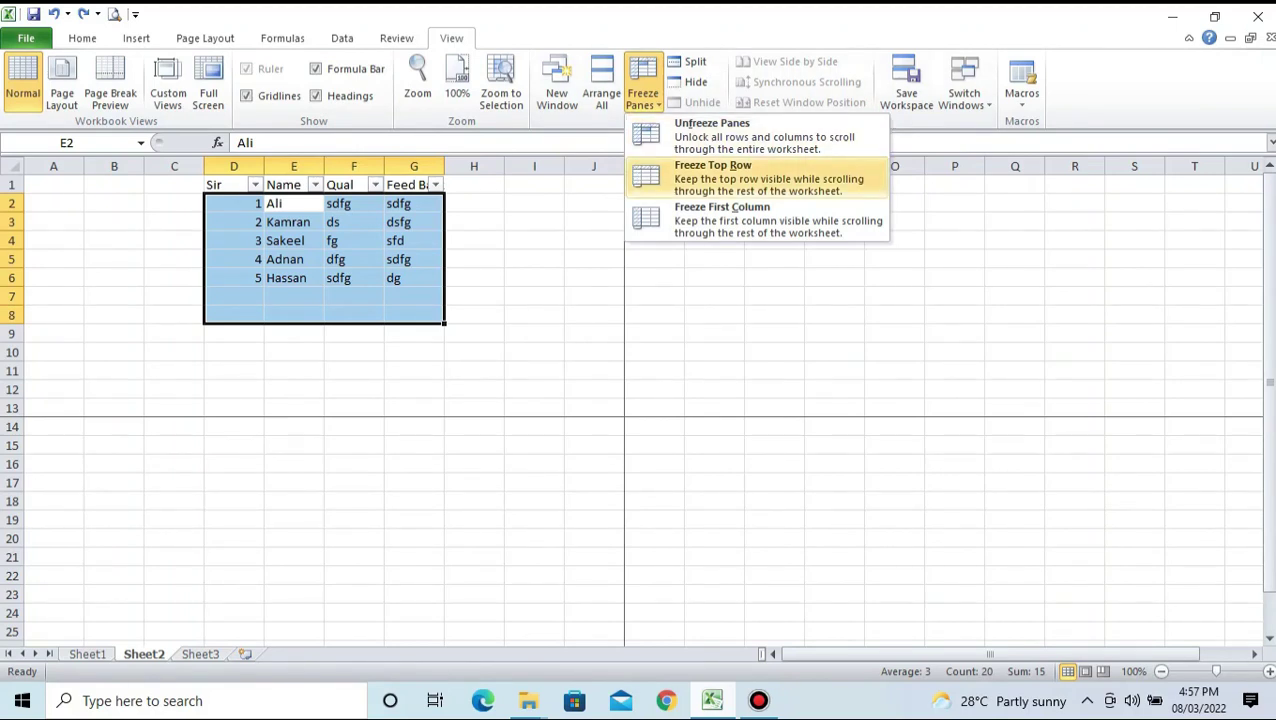
key(Up)
key(Return)
Apply Freeze Top Row to the worksheet with row 1 selected
key(alt+w)
key(f)
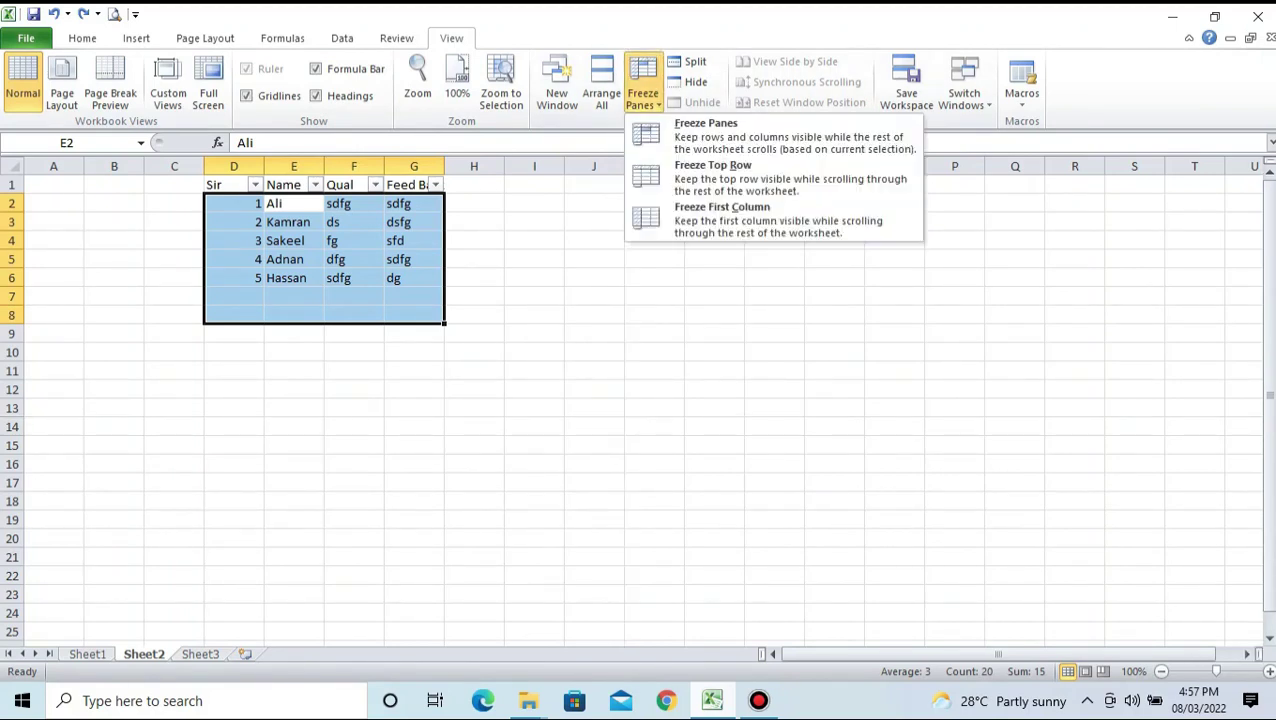
key(Down)
key(Return)
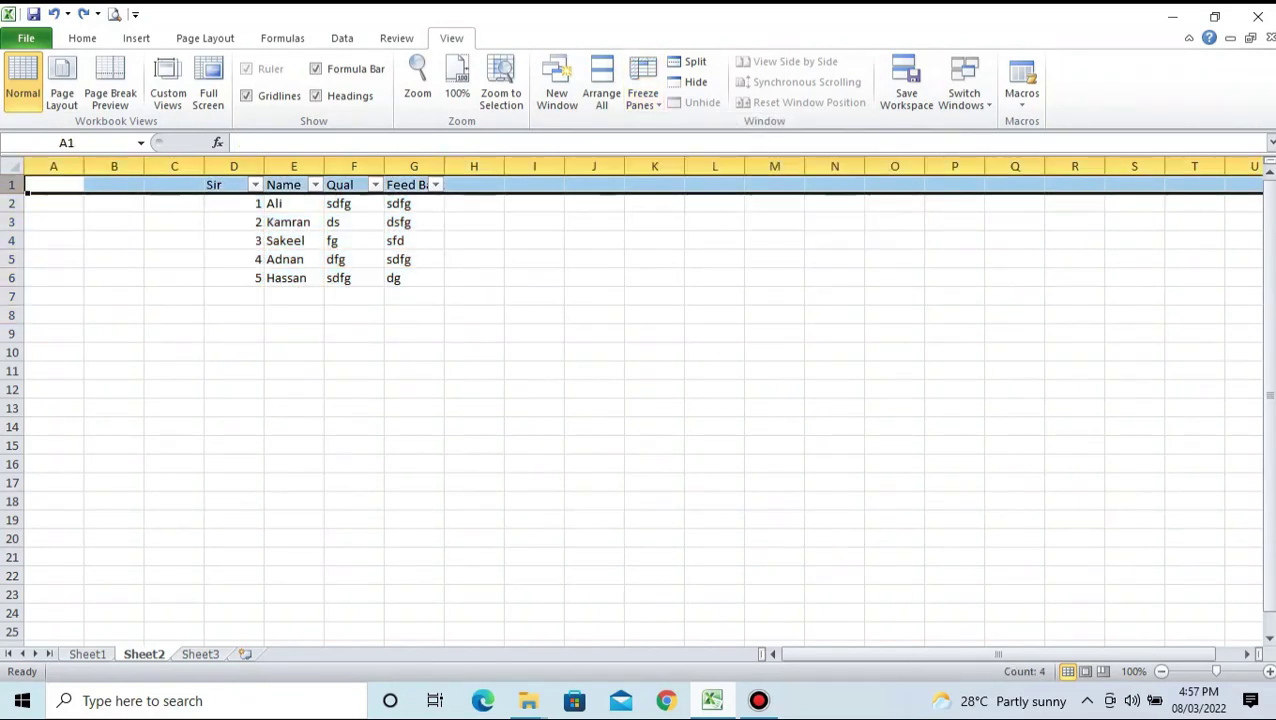
key(alt+w)
key(f)
key(Down)
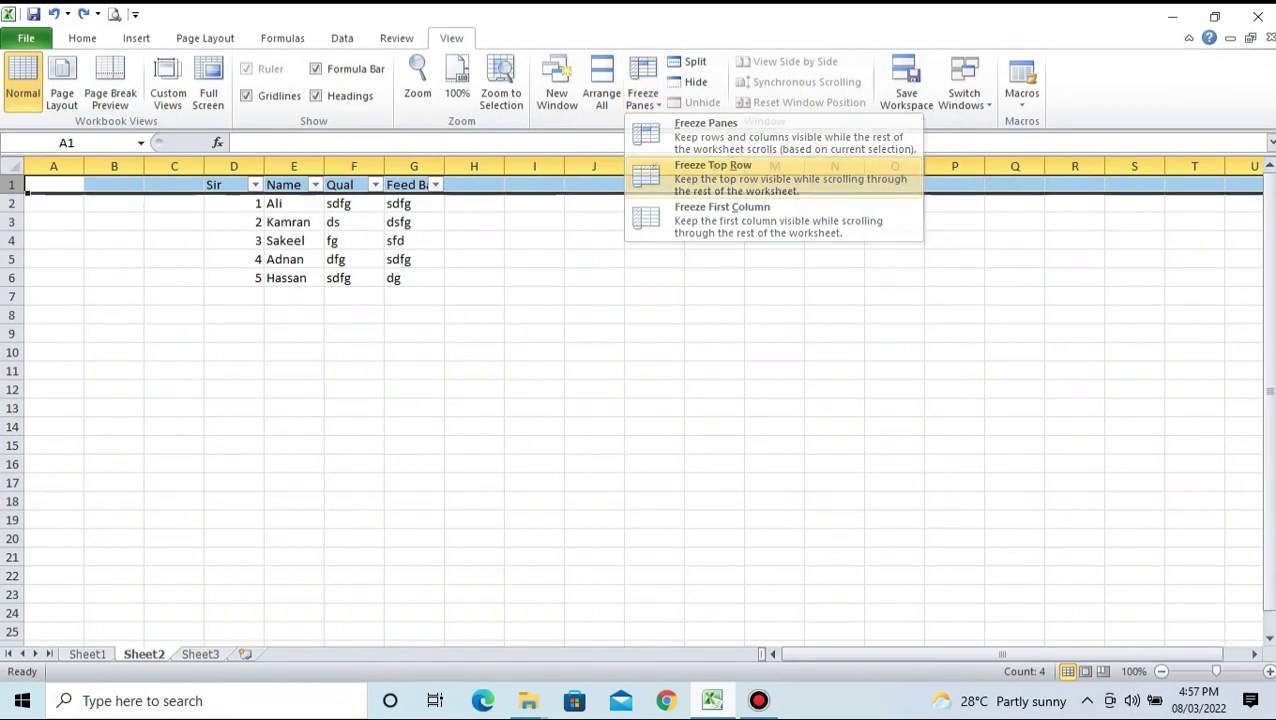
key(Return)
Move down column I from I8 past the visible rows and back up to row 22 to examine the frozen header row
click(534, 314)
key(Down)
key(Down)
key(Down)
key(Down)
key(Down)
key(Down)
key(Down)
key(Down)
key(Down)
key(Down)
key(Down)
key(Down)
key(Down)
key(Down)
key(Down)
key(Down)
key(Down)
key(Down)
key(Down)
key(Down)
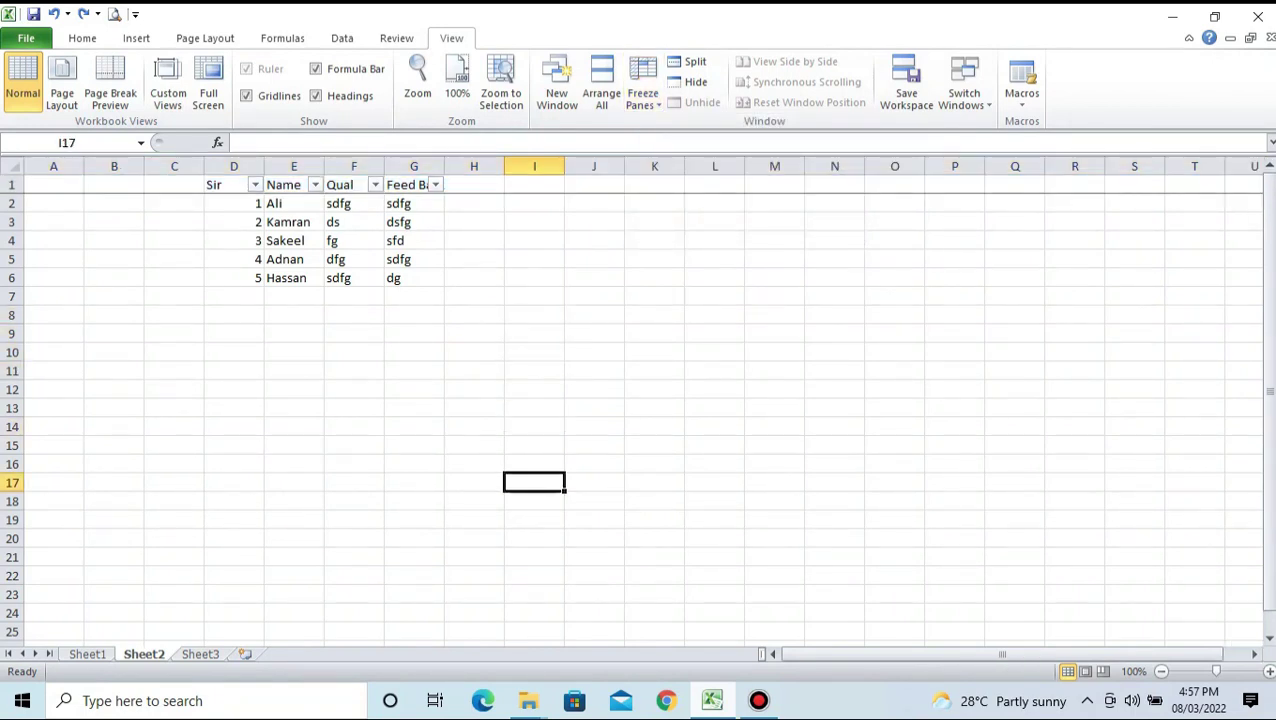
key(Down)
key(Down)
key(Up)
key(Up)
key(Up)
key(Up)
key(Up)
key(Up)
key(Up)
key(Up)
key(Up)
key(Up)
key(Up)
key(Up)
key(Up)
key(Up)
key(Up)
key(Up)
key(Up)
key(Up)
key(Up)
key(Up)
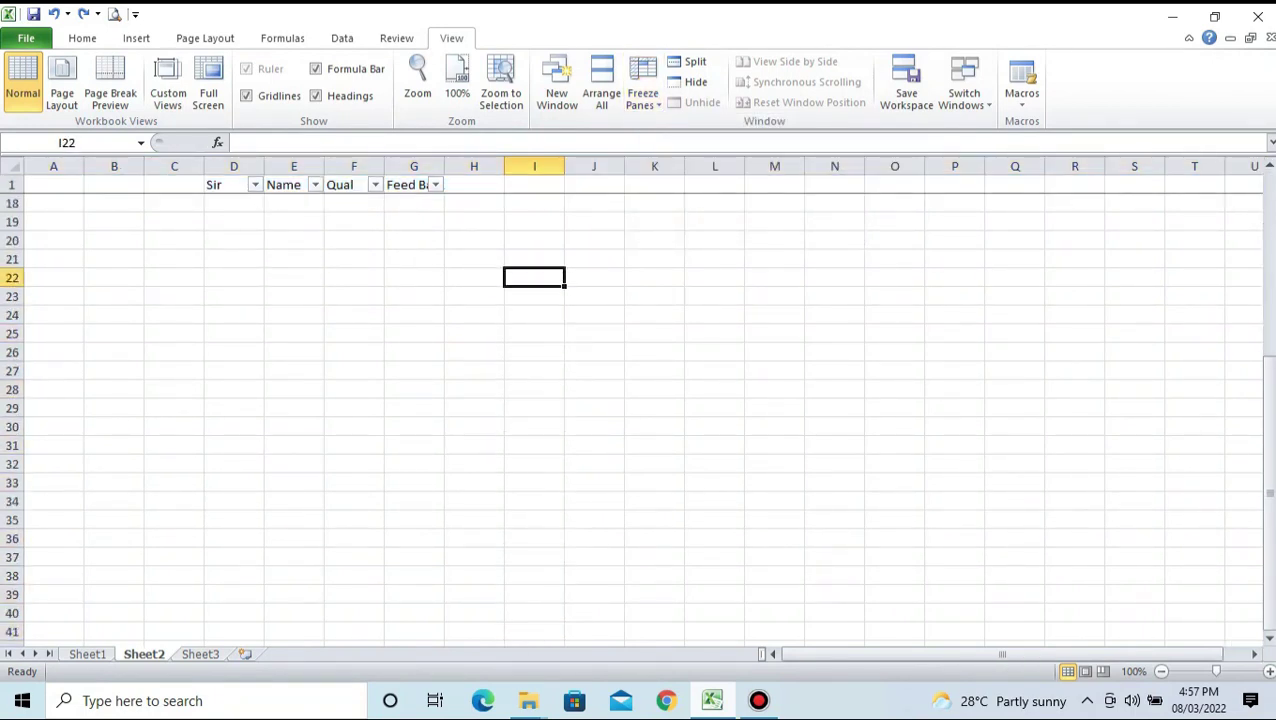
Move from I22 back to cell A1 to examine the full table beneath the frozen header row
key(Left)
key(Up)
key(Up)
key(Up)
key(Up)
key(Up)
key(Up)
key(Up)
key(Up)
key(Up)
key(Left)
key(Left)
key(Left)
key(Left)
key(Left)
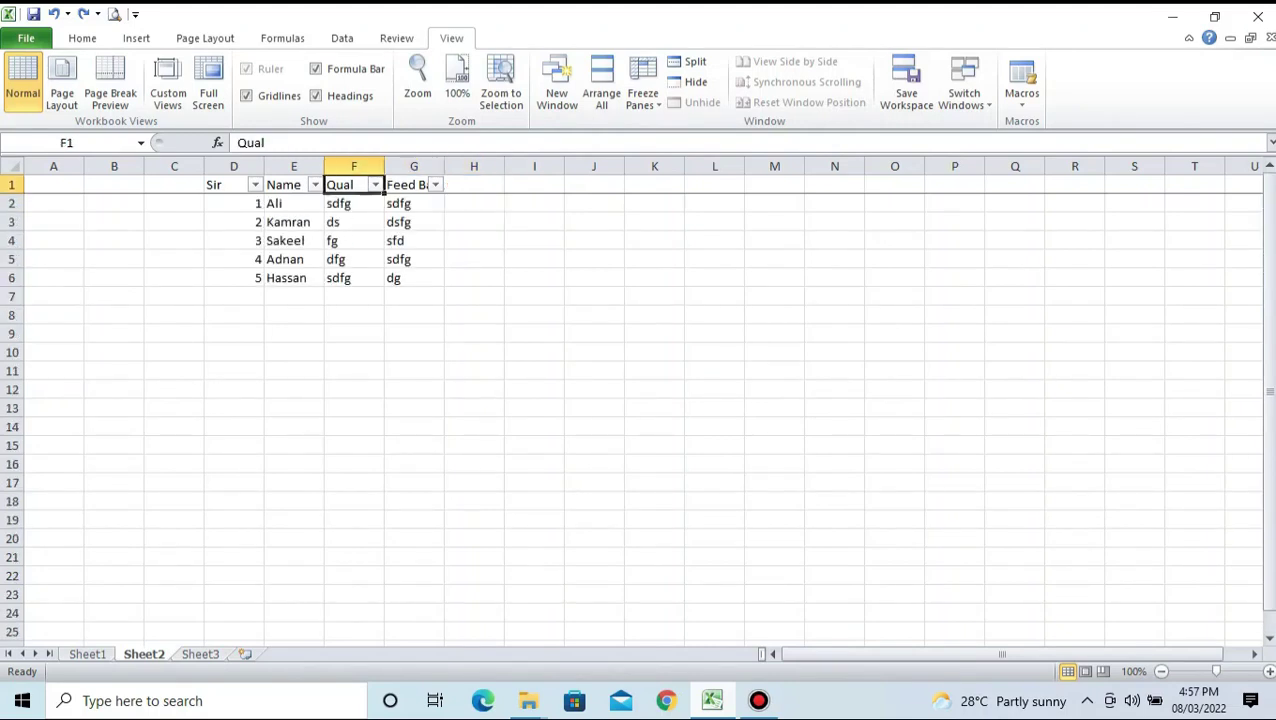
key(Left)
key(Left)
Highlight row 1 from A1 across the header cells to examine the frozen row, ending back on A1
key(shift+Right)
key(shift+Right)
key(shift+Right)
key(shift+Right)
key(shift+Right)
key(shift+Right)
key(shift+Right)
key(shift+Right)
key(shift+Right)
key(shift+Right)
key(shift+Right)
key(shift+Right)
key(shift+Right)
key(shift+Right)
key(shift+Right)
key(shift+Right)
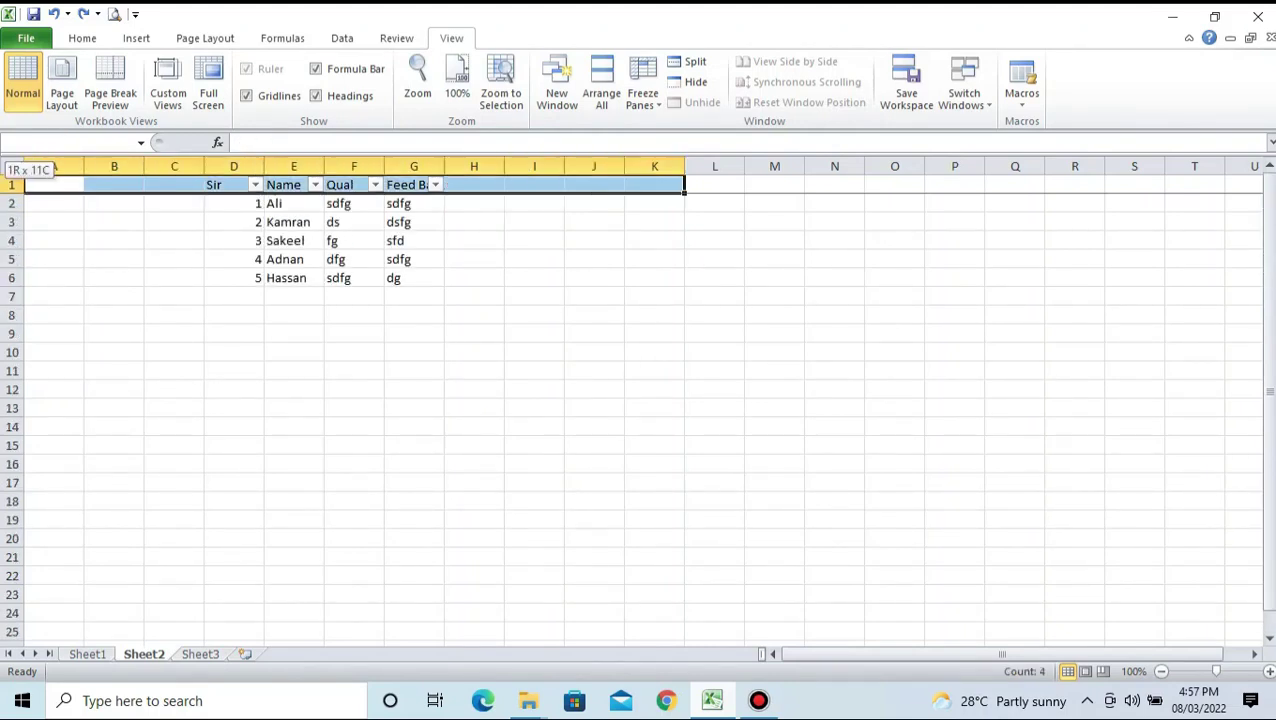
key(Left)
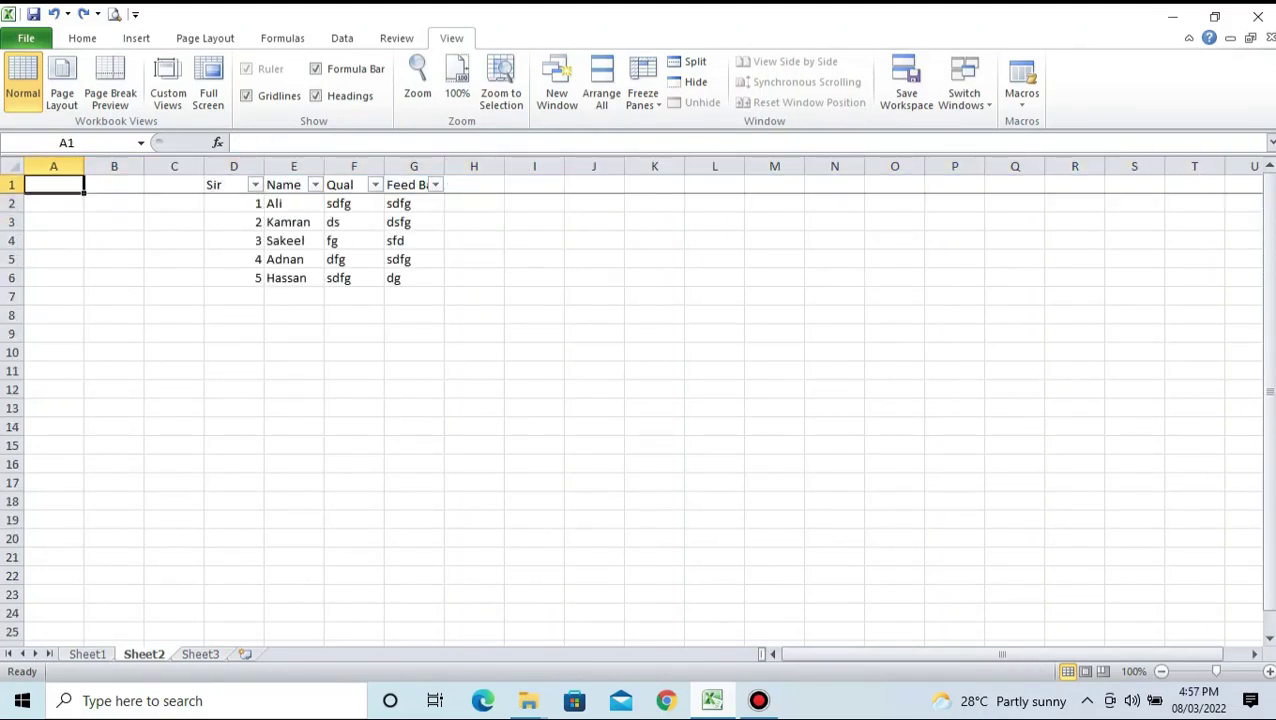
Highlight column A from A2 down to row 28 to examine the rows scrolling under the frozen header
key(Down)
key(shift+Down)
key(shift+Down)
key(shift+Down)
key(shift+Down)
key(shift+Down)
key(shift+Down)
key(shift+Down)
key(shift+Down)
key(shift+Down)
key(shift+Down)
key(shift+Down)
key(shift+Down)
key(shift+Down)
key(shift+Down)
key(shift+Down)
key(shift+Down)
key(shift+Down)
key(shift+Down)
key(shift+Down)
key(shift+Down)
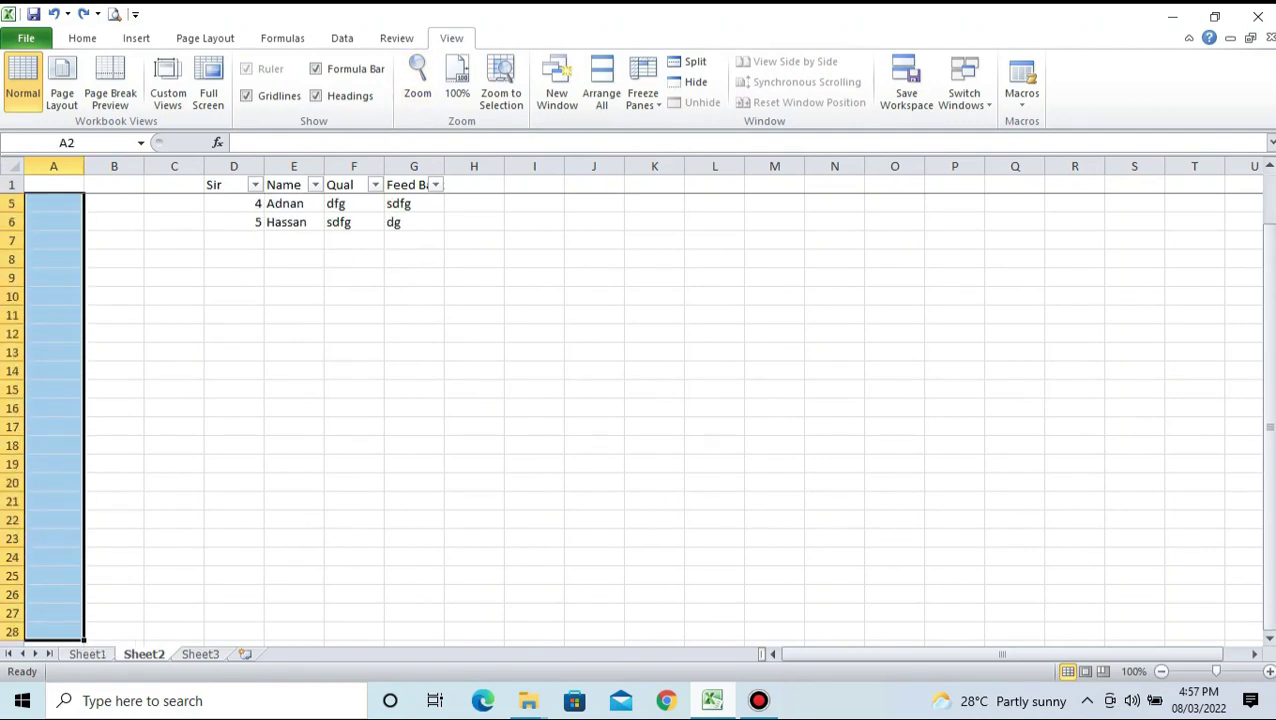
Review the Freeze Panes options without changing the freeze, and select cell A1
click(643, 93)
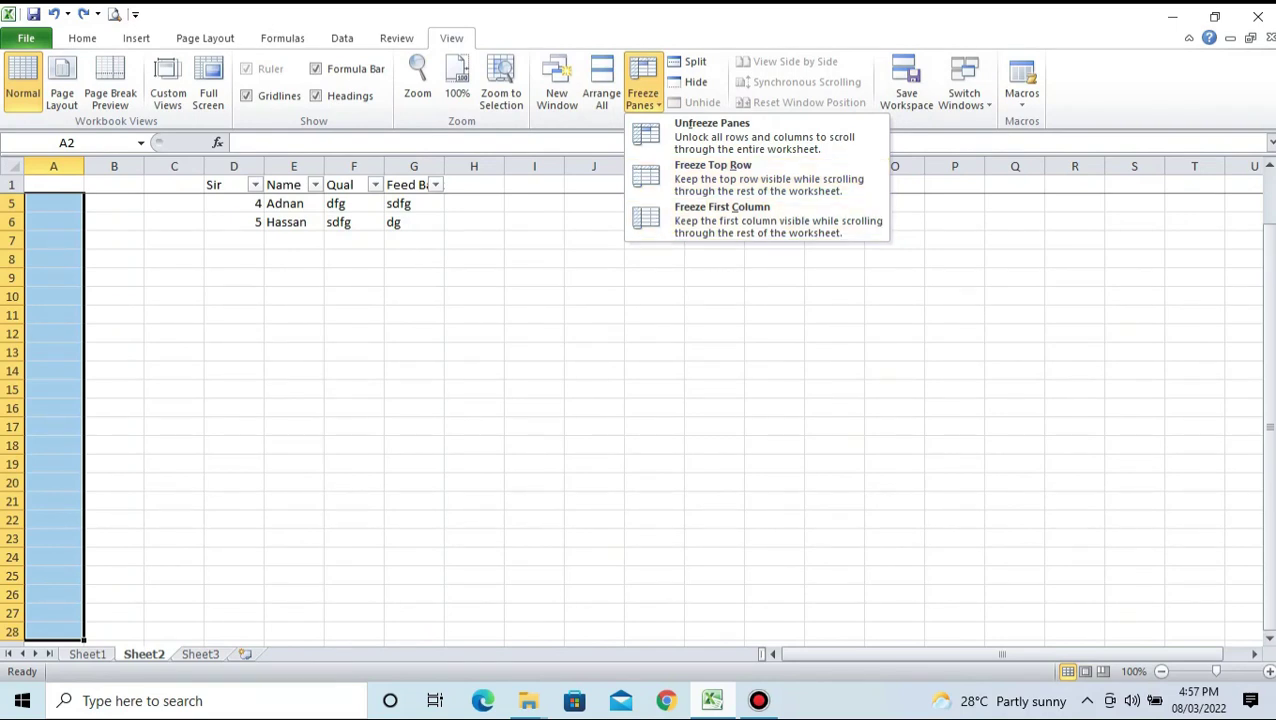
key(Return)
click(53, 184)
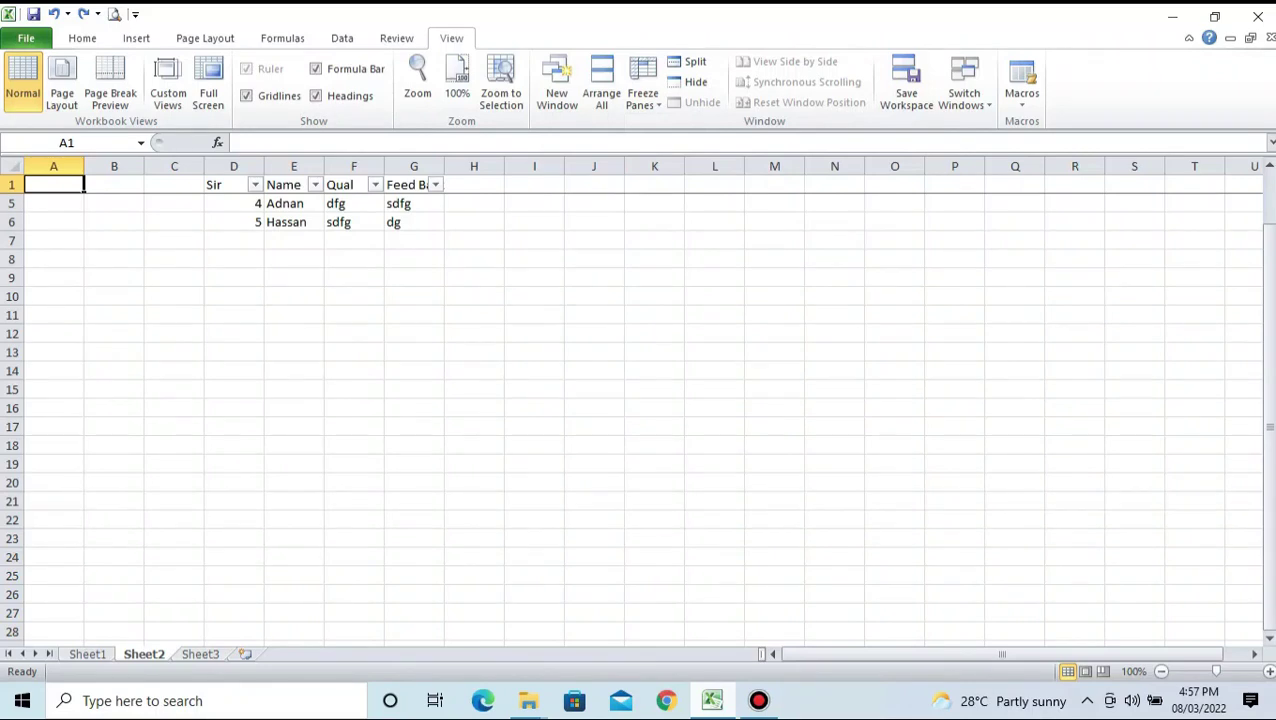
click(136, 38)
click(82, 38)
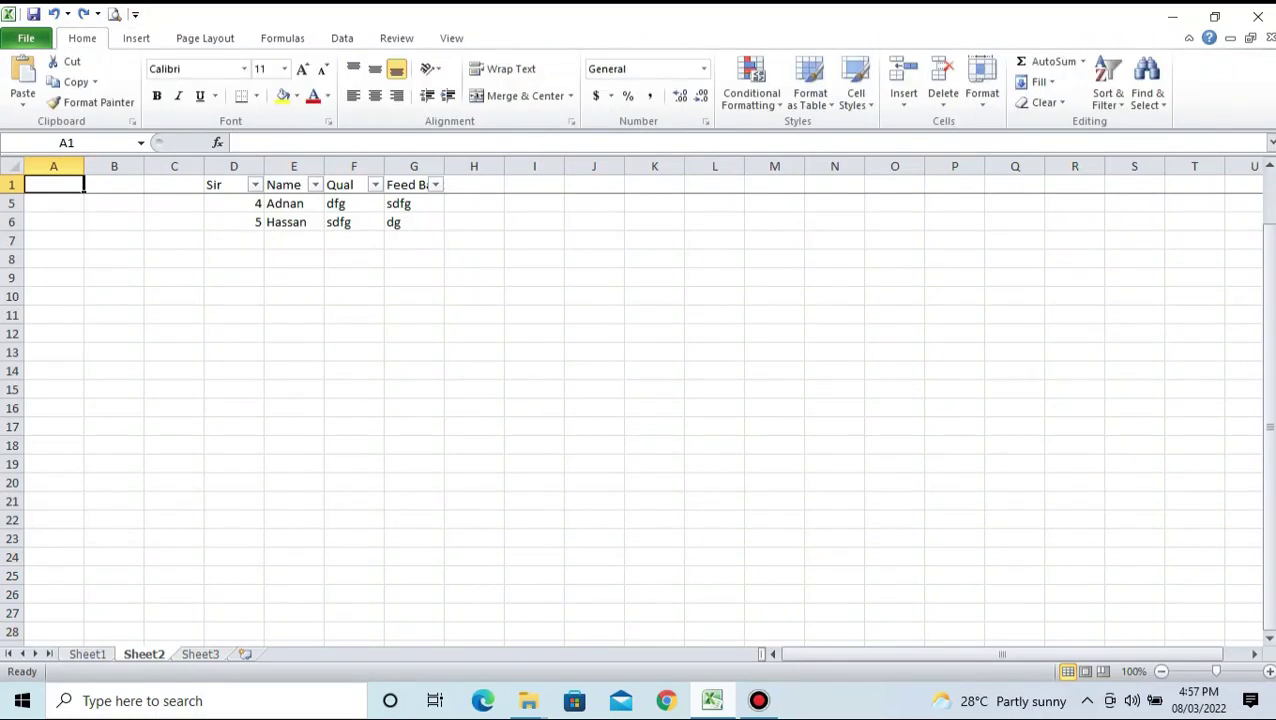
key(alt+f)
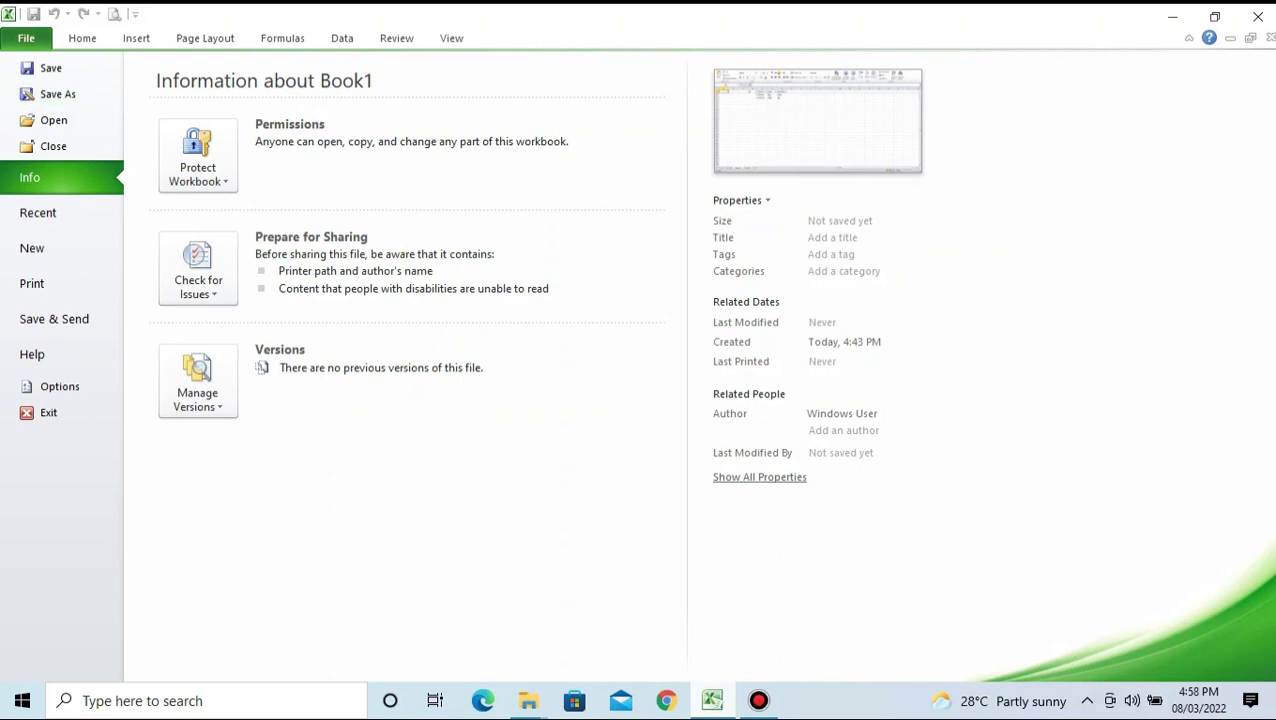
key(Escape)
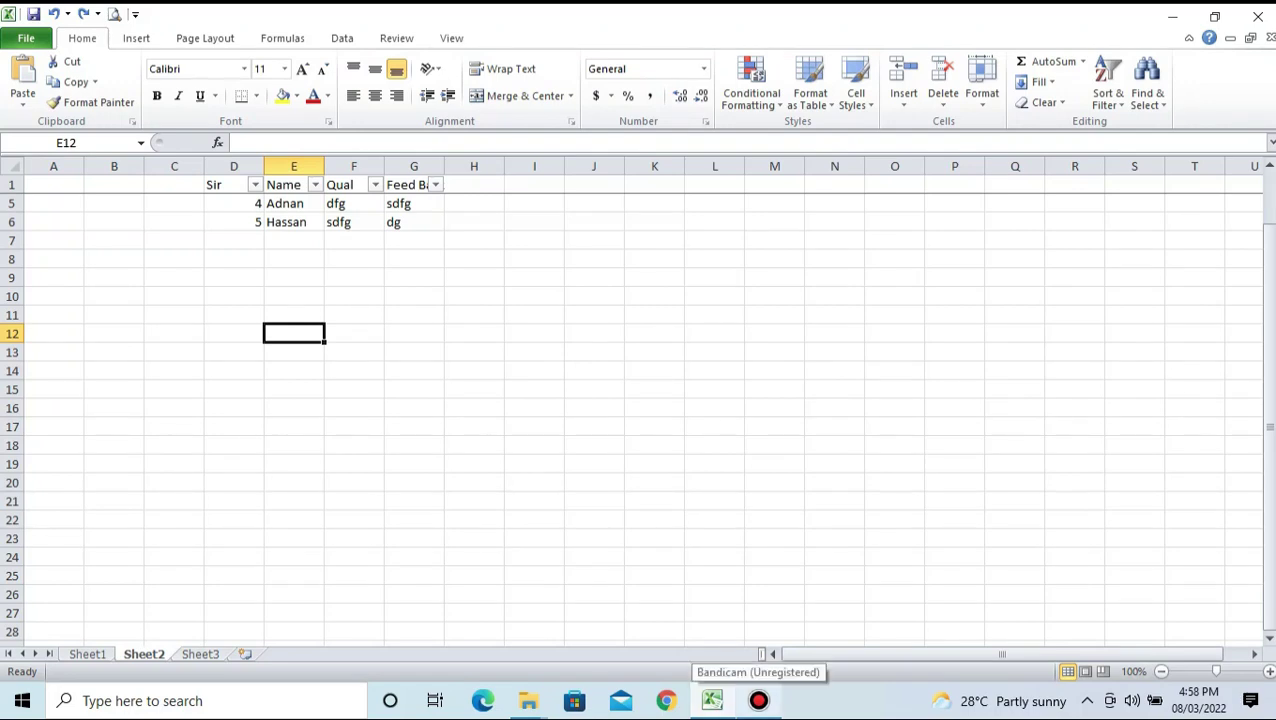
click(758, 700)
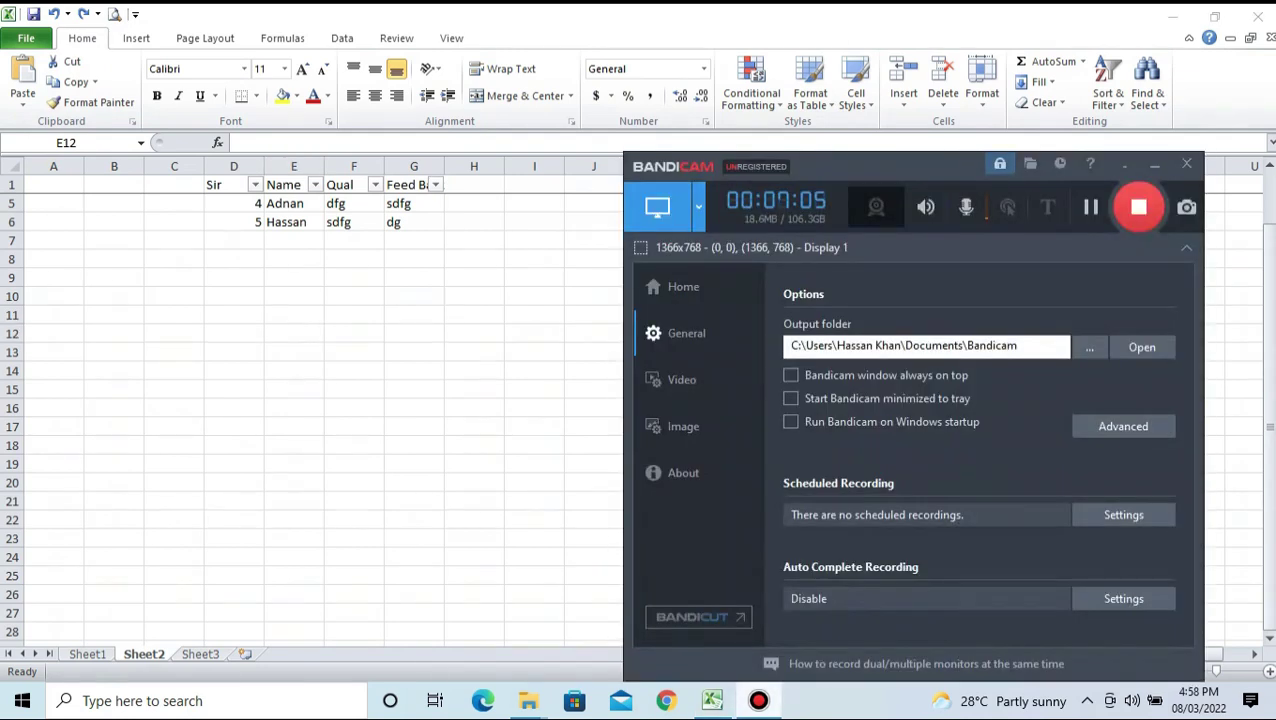
click(712, 700)
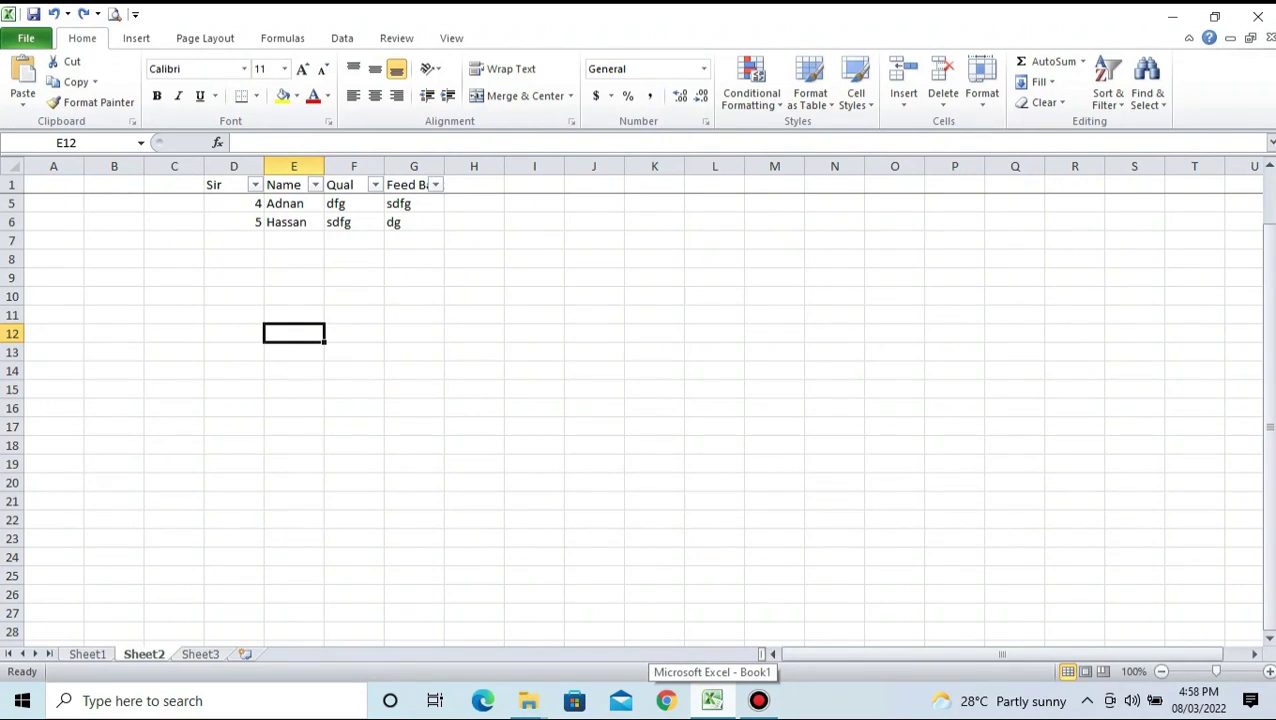
Move up column E from E12 to the Name header in E1 to examine the whole table
key(Up)
key(Up)
key(Up)
key(Up)
key(Up)
key(Up)
key(Up)
key(Up)
key(Up)
key(Up)
key(Up)
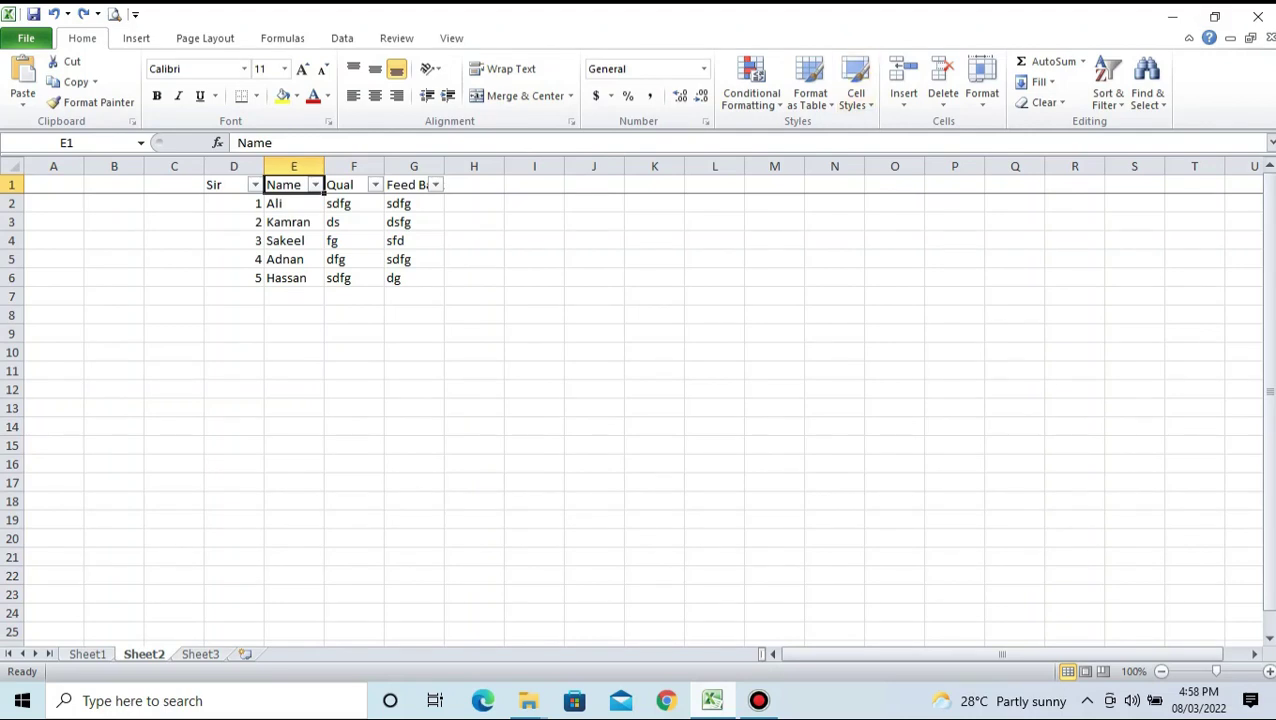
key(alt+Tab)
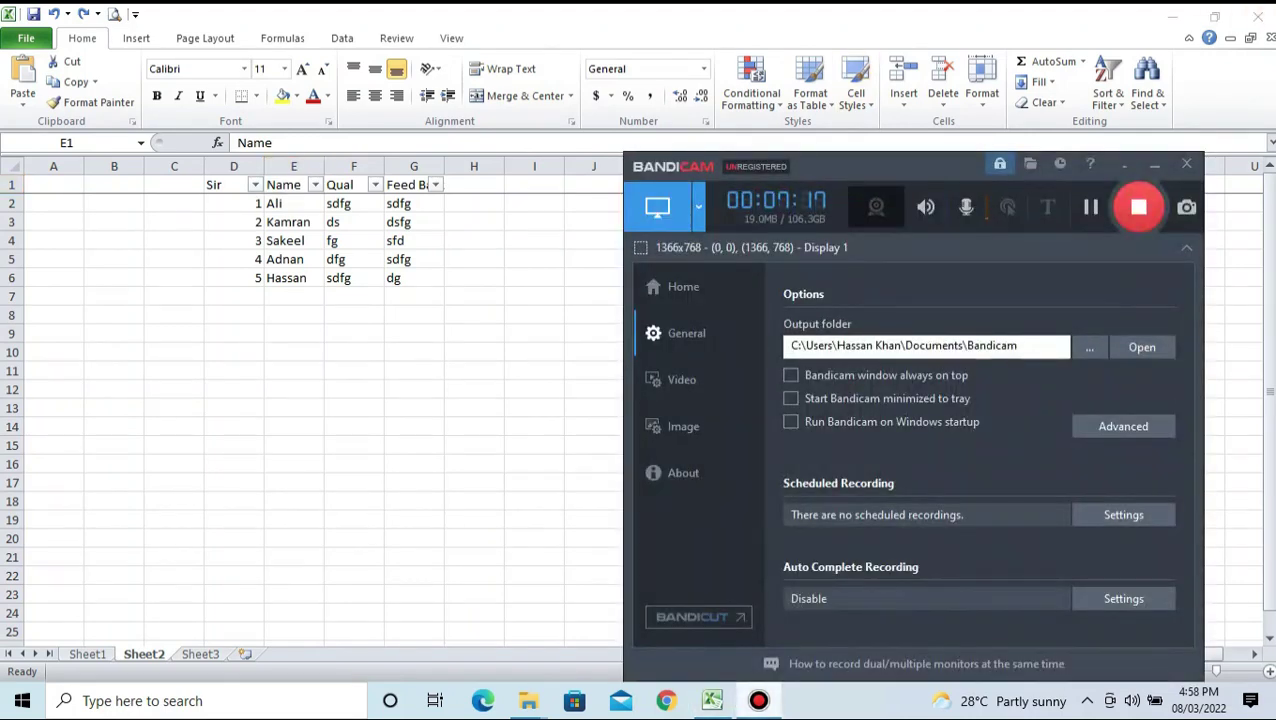